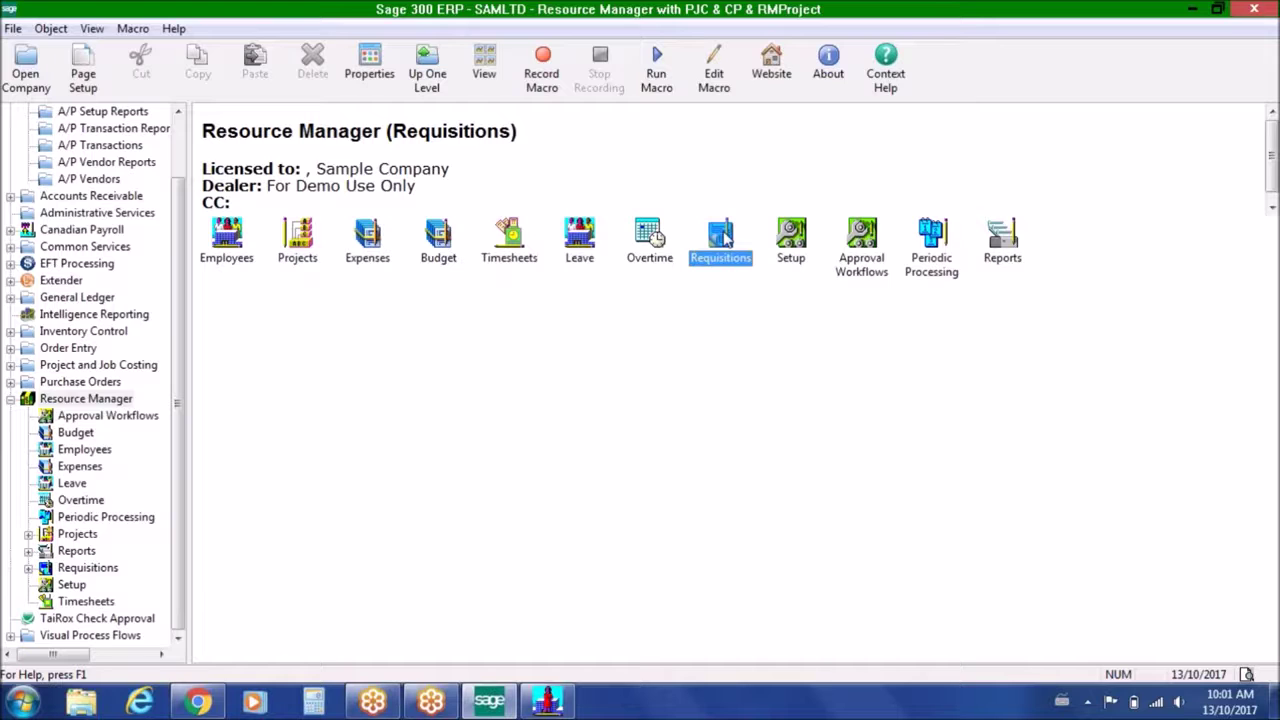
Preview the Timesheets, Expenses, Leave and Overtime modules, then open the Requisitions module
left_click(517, 236)
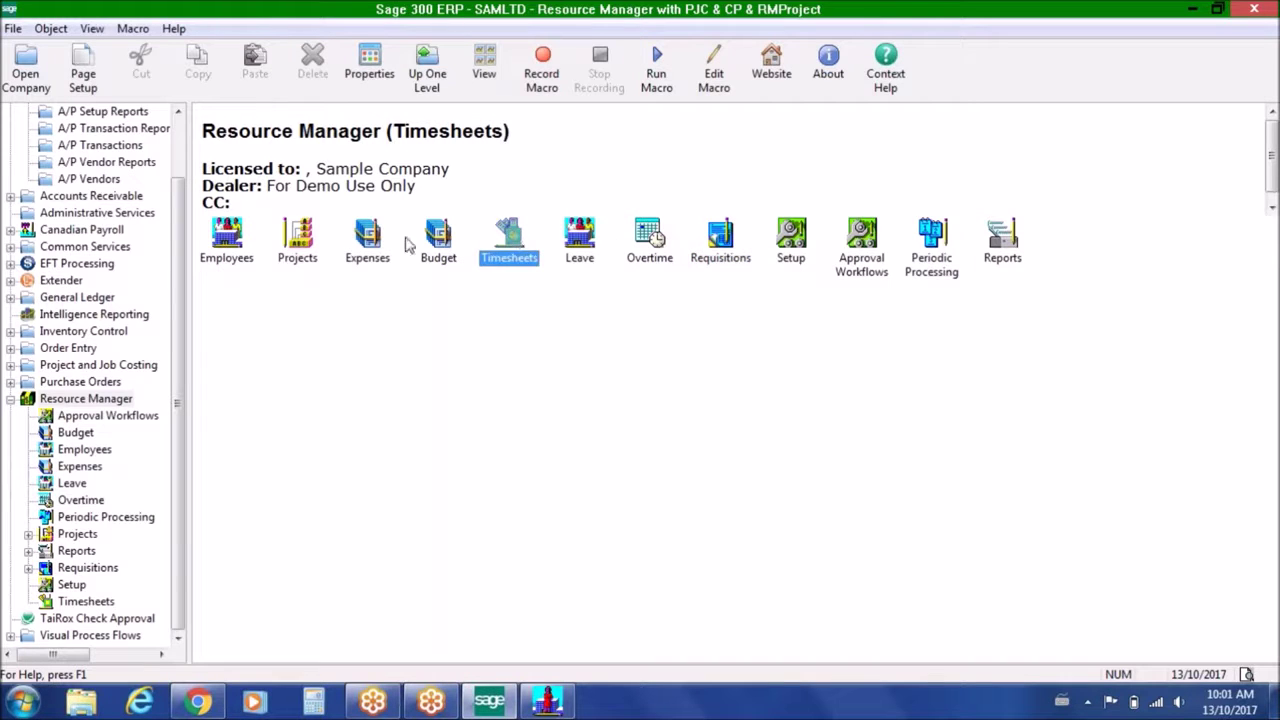
left_click(372, 238)
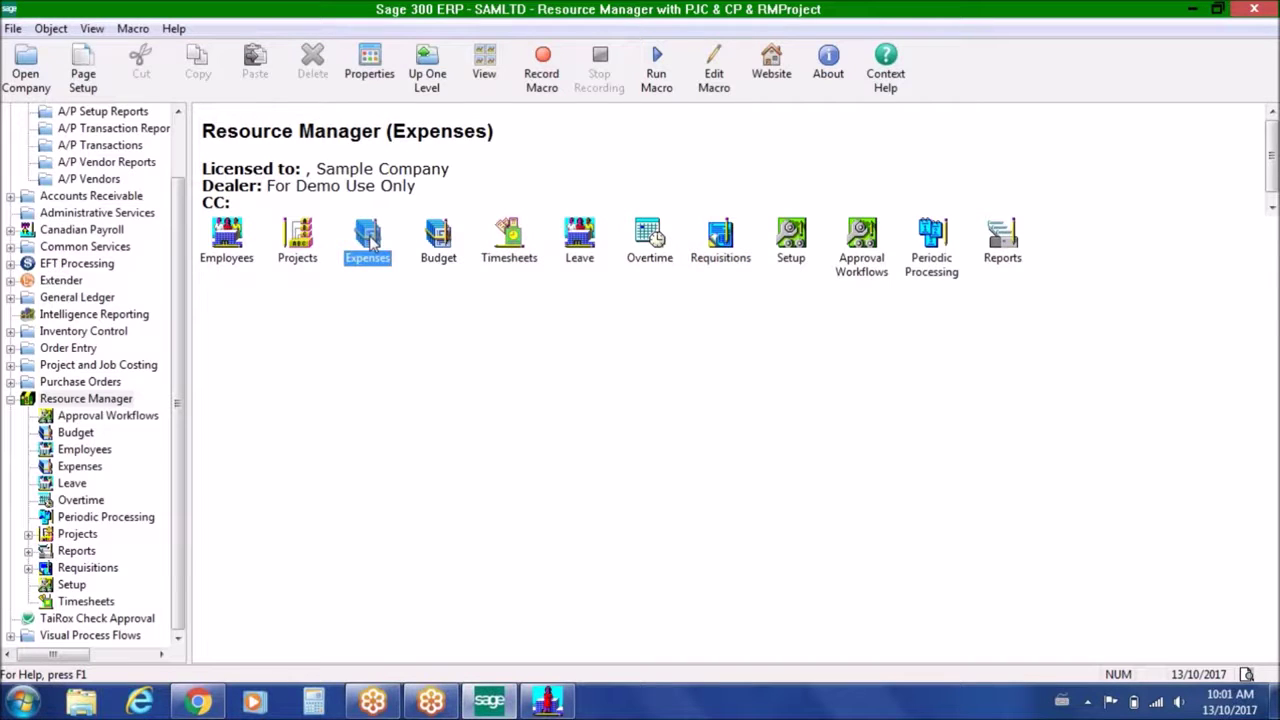
left_click(590, 230)
left_click(660, 236)
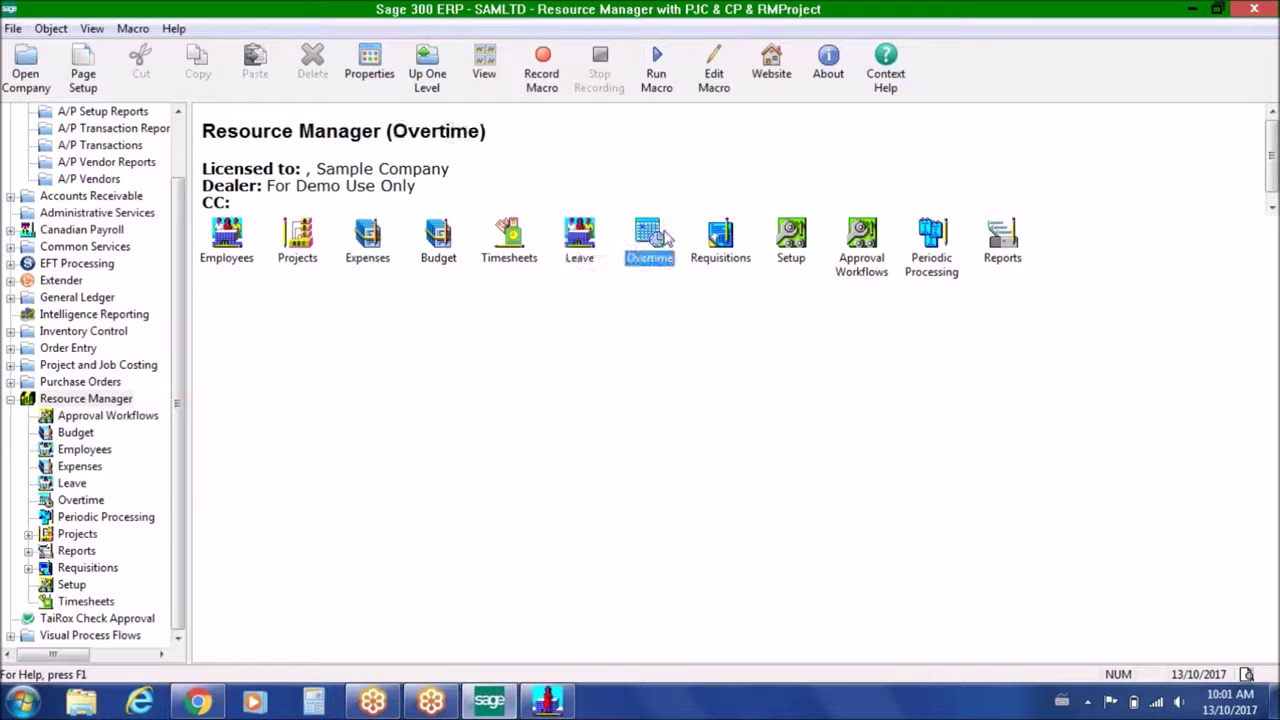
left_click(721, 236)
double_click(722, 236)
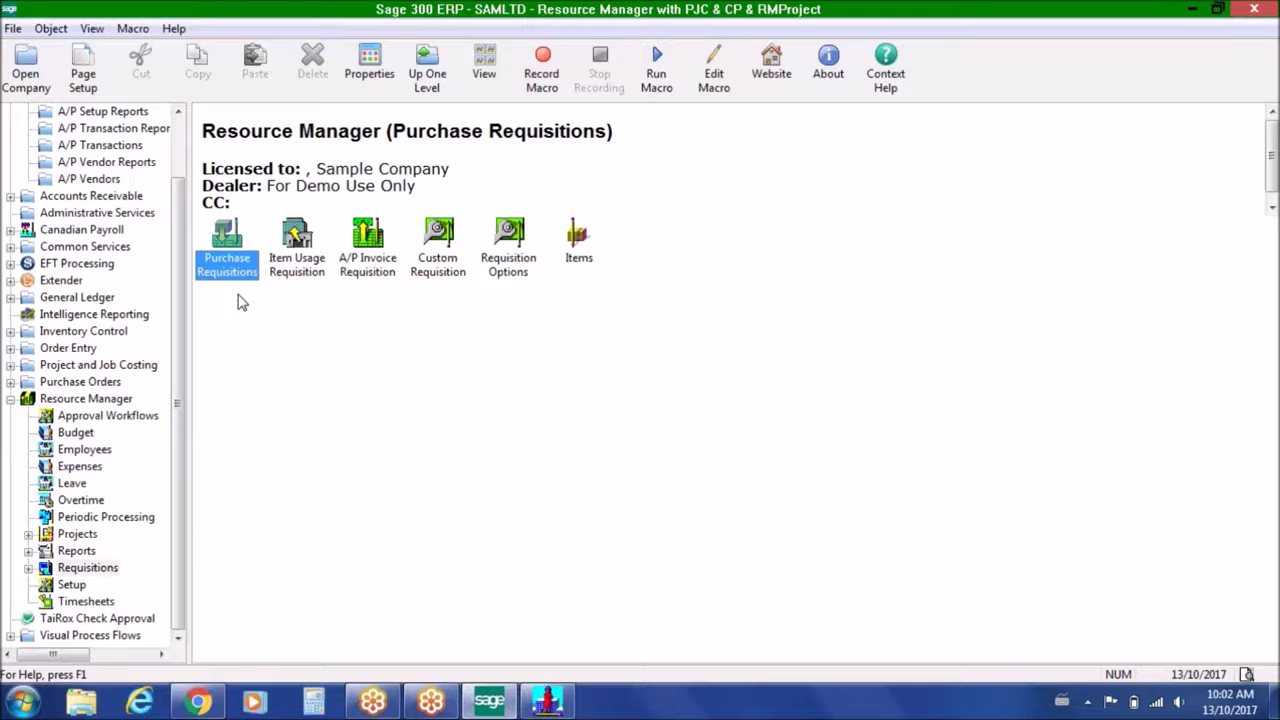
Point out the A/P Invoice, Item Usage, Custom and Purchase requisition types, then return to Resource Manager
left_click(366, 256)
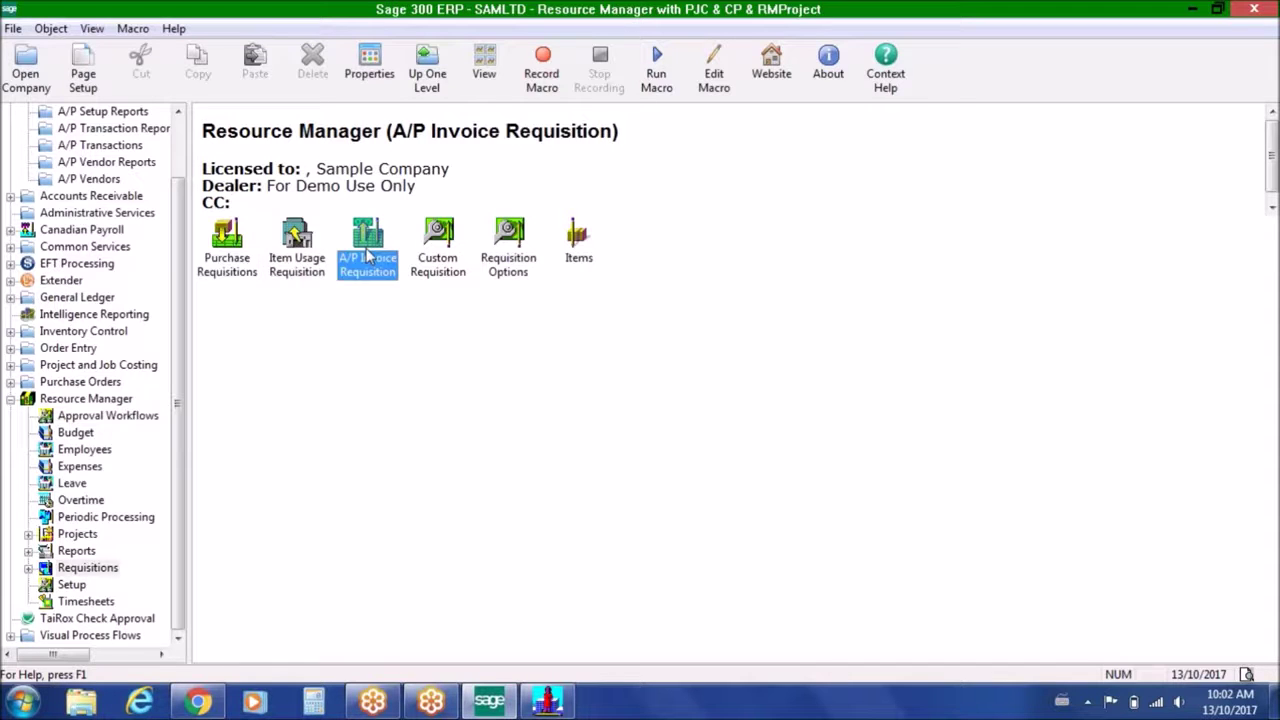
left_click(299, 233)
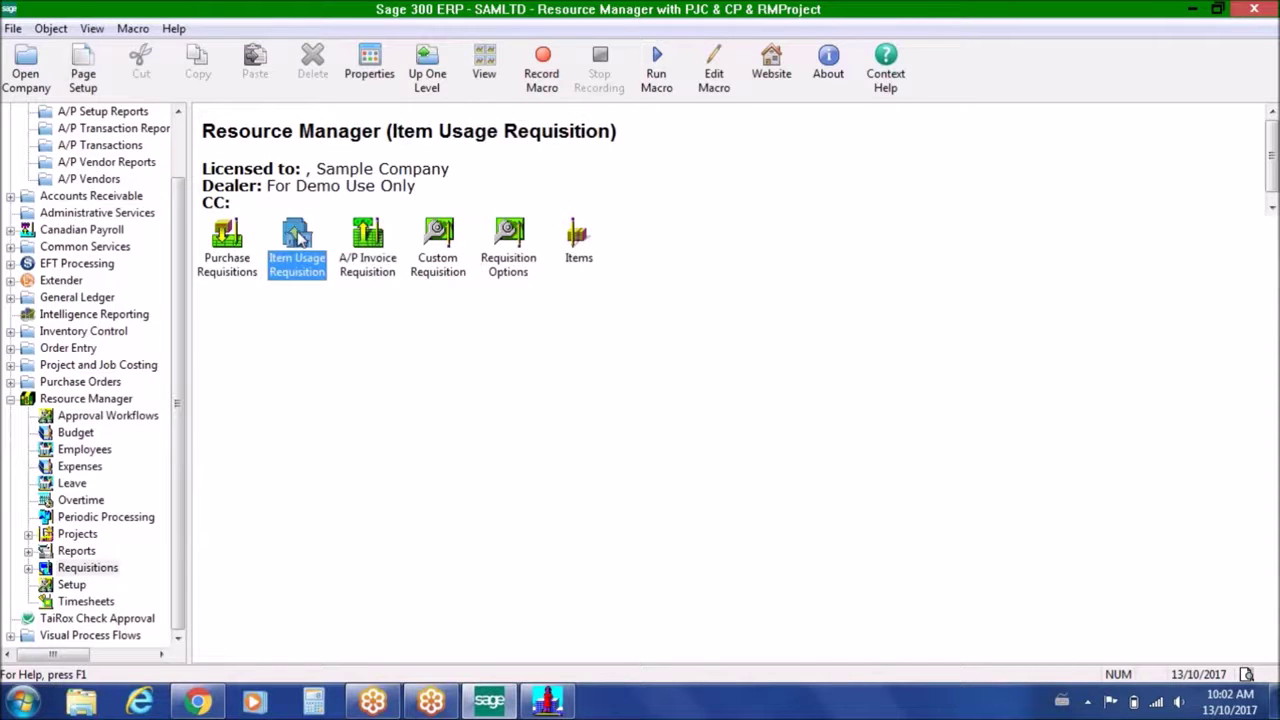
left_click(432, 232)
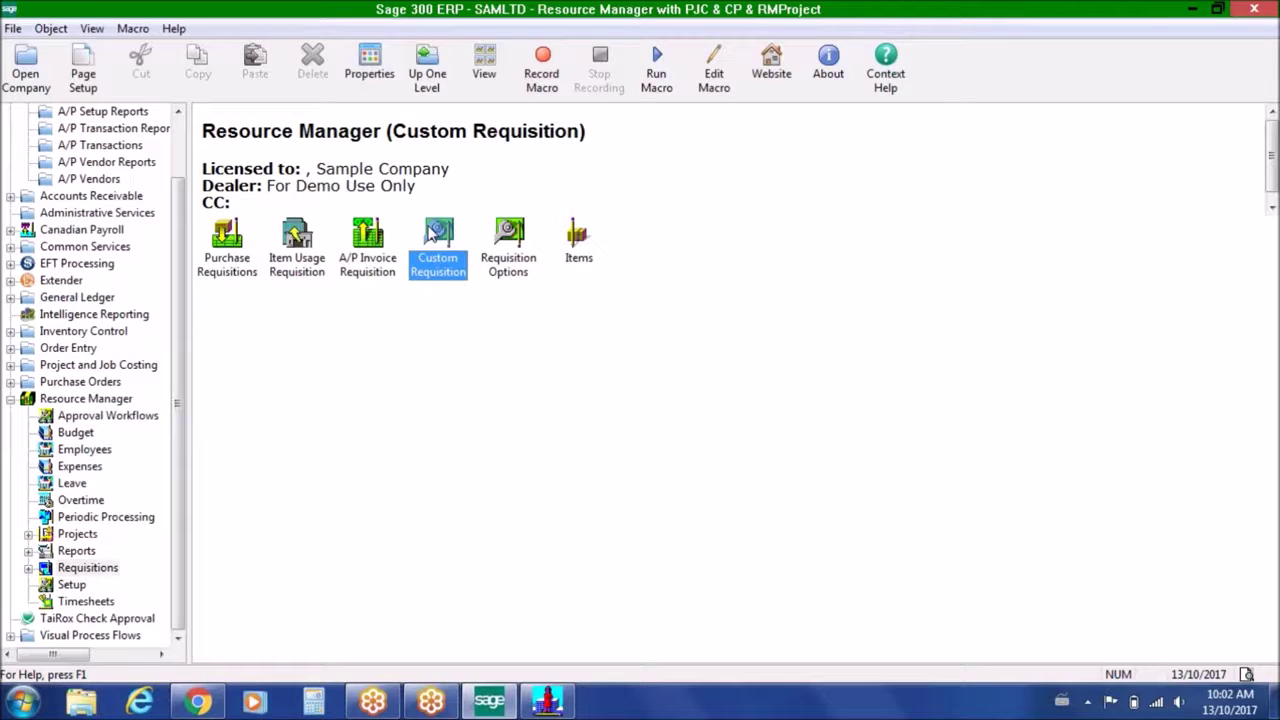
left_click(229, 250)
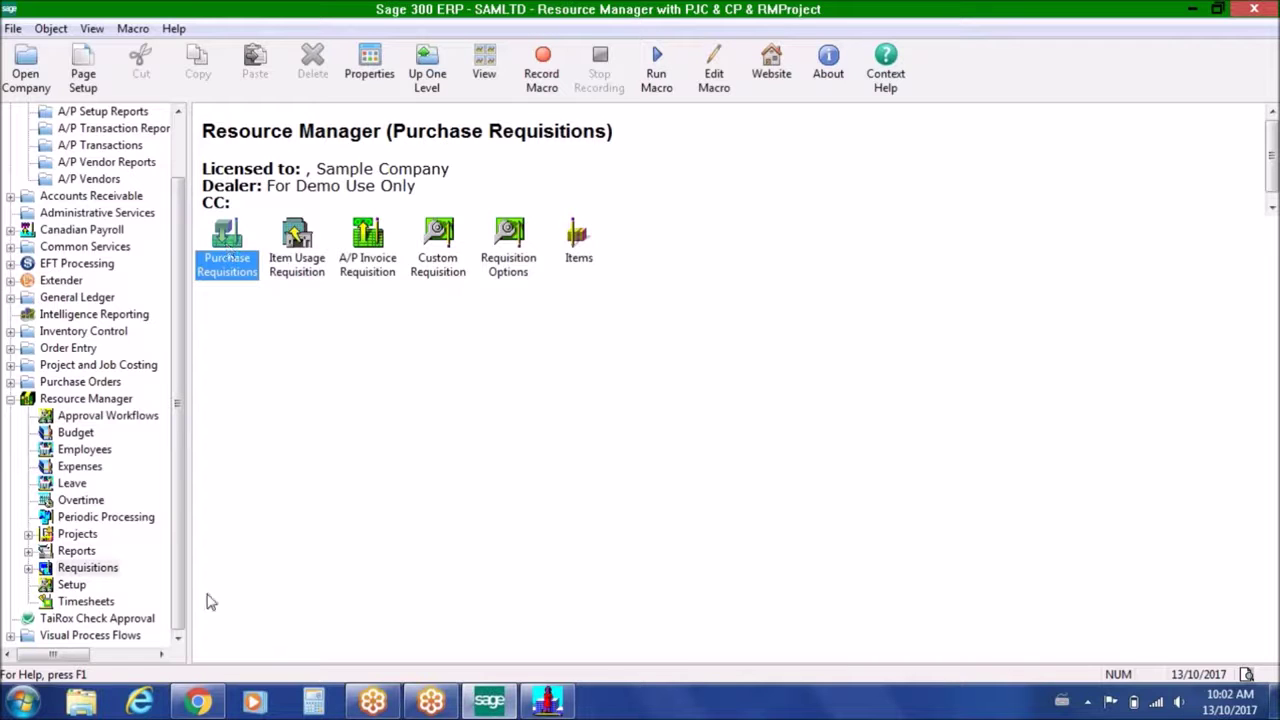
left_click(100, 400)
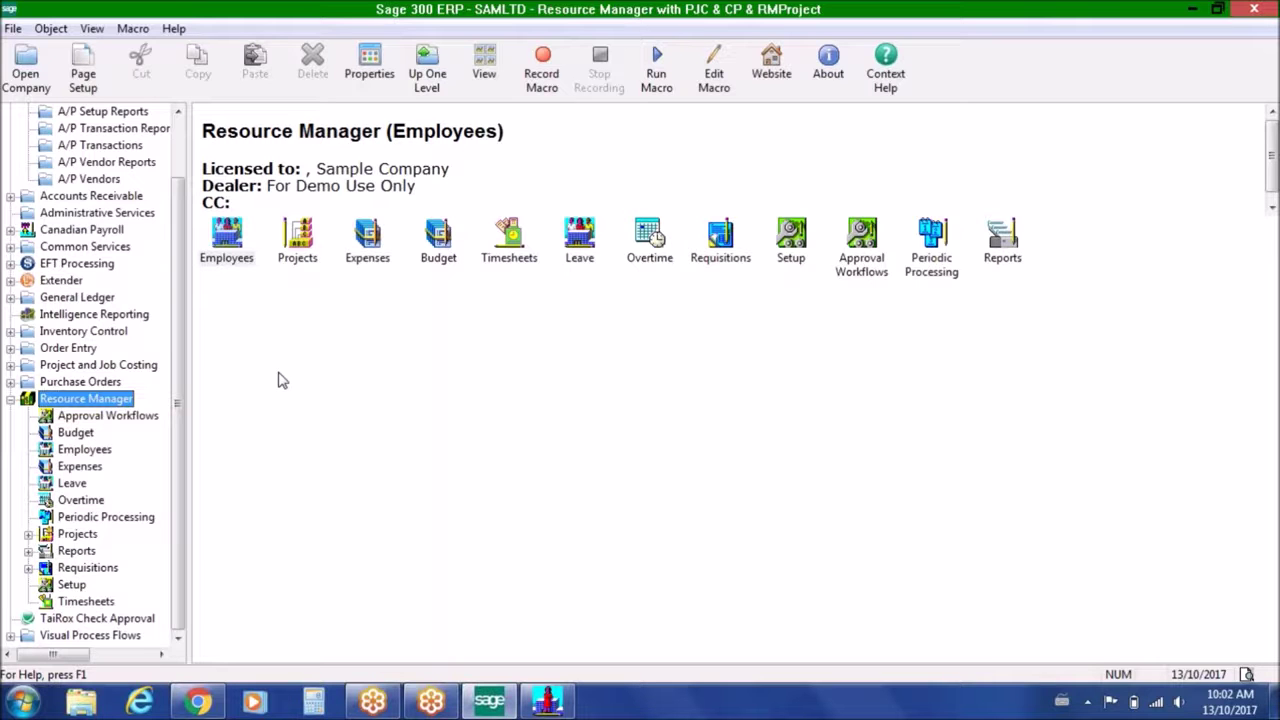
Sign the current employee out of the ESS portal in Chrome and switch back to Sage 300
left_click(198, 702)
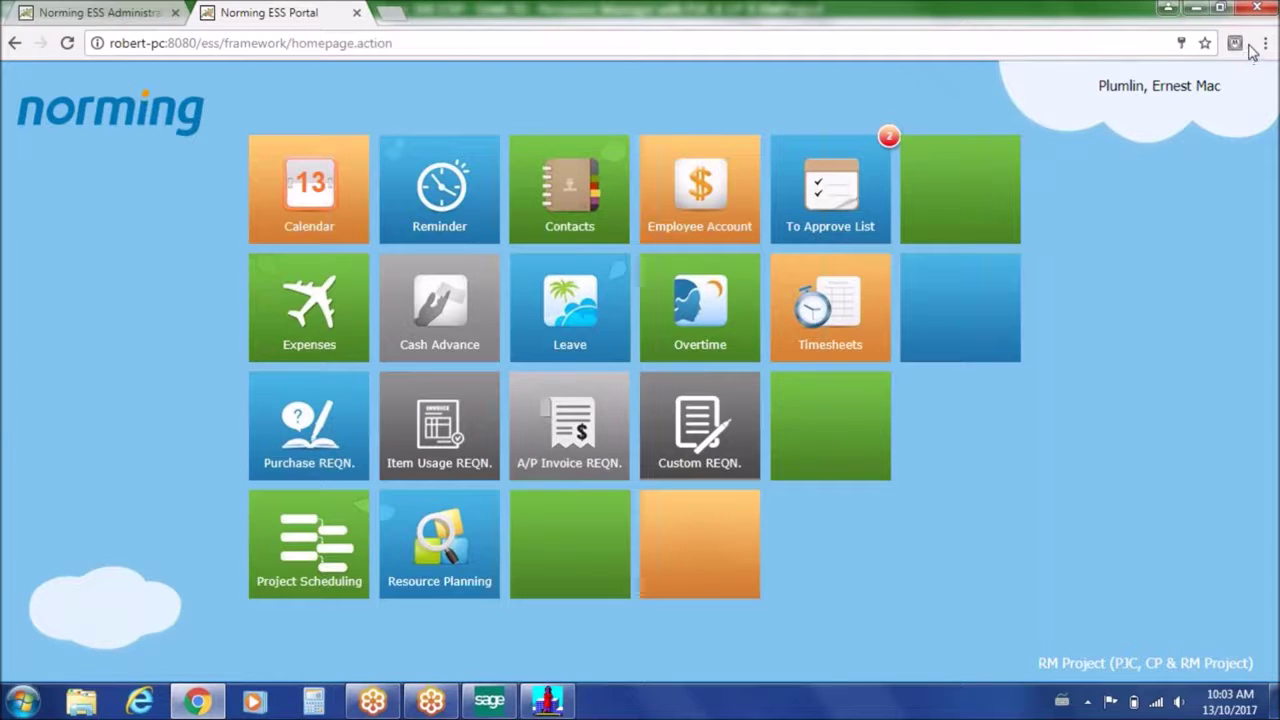
left_click(1165, 88)
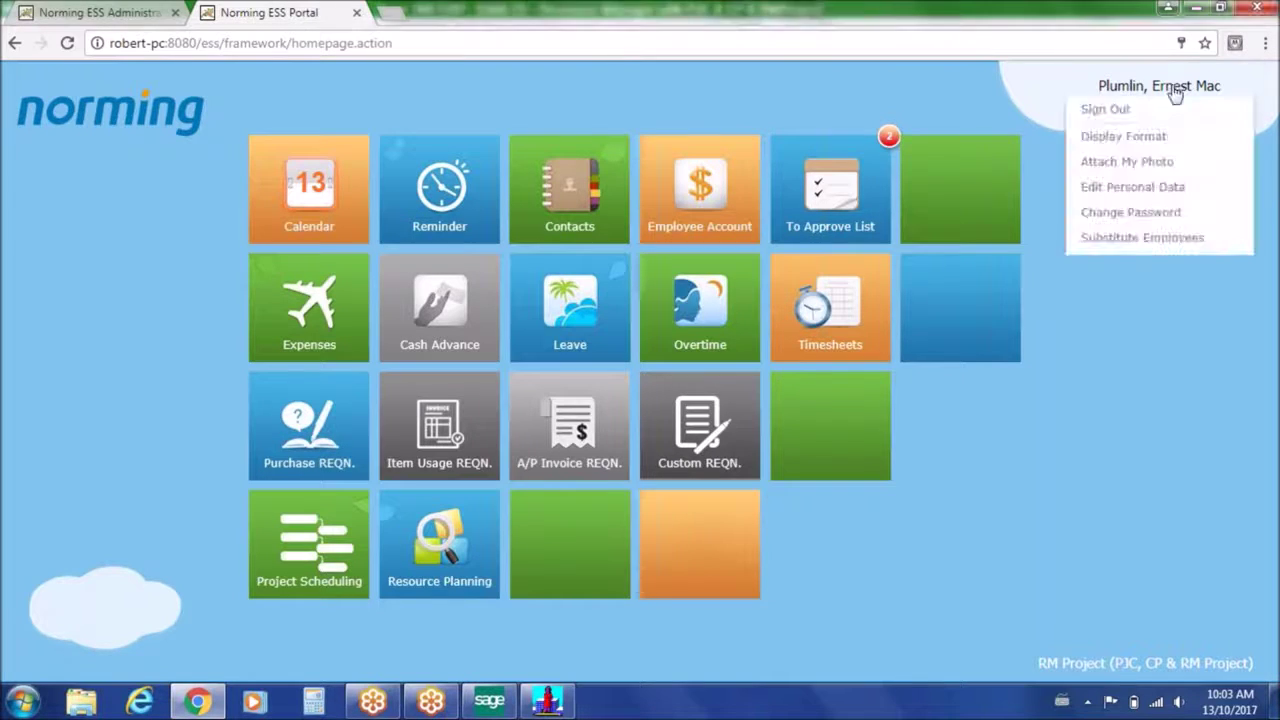
left_click(1107, 109)
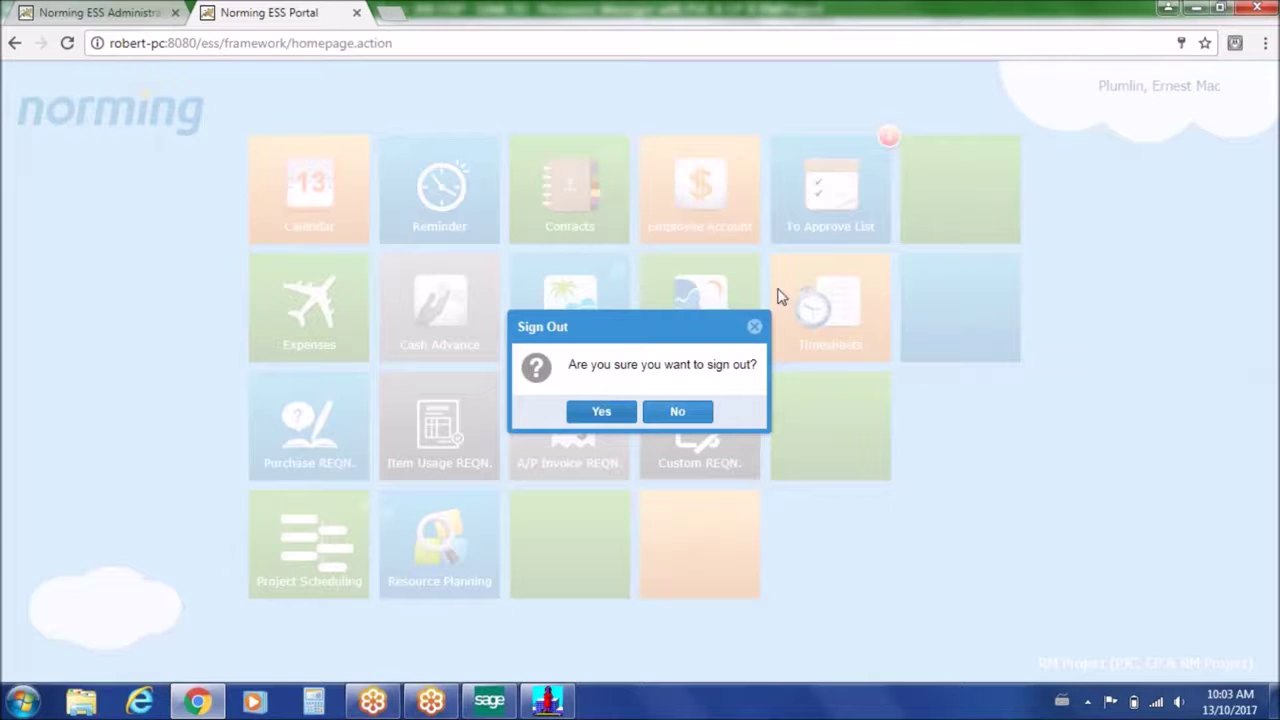
left_click(594, 409)
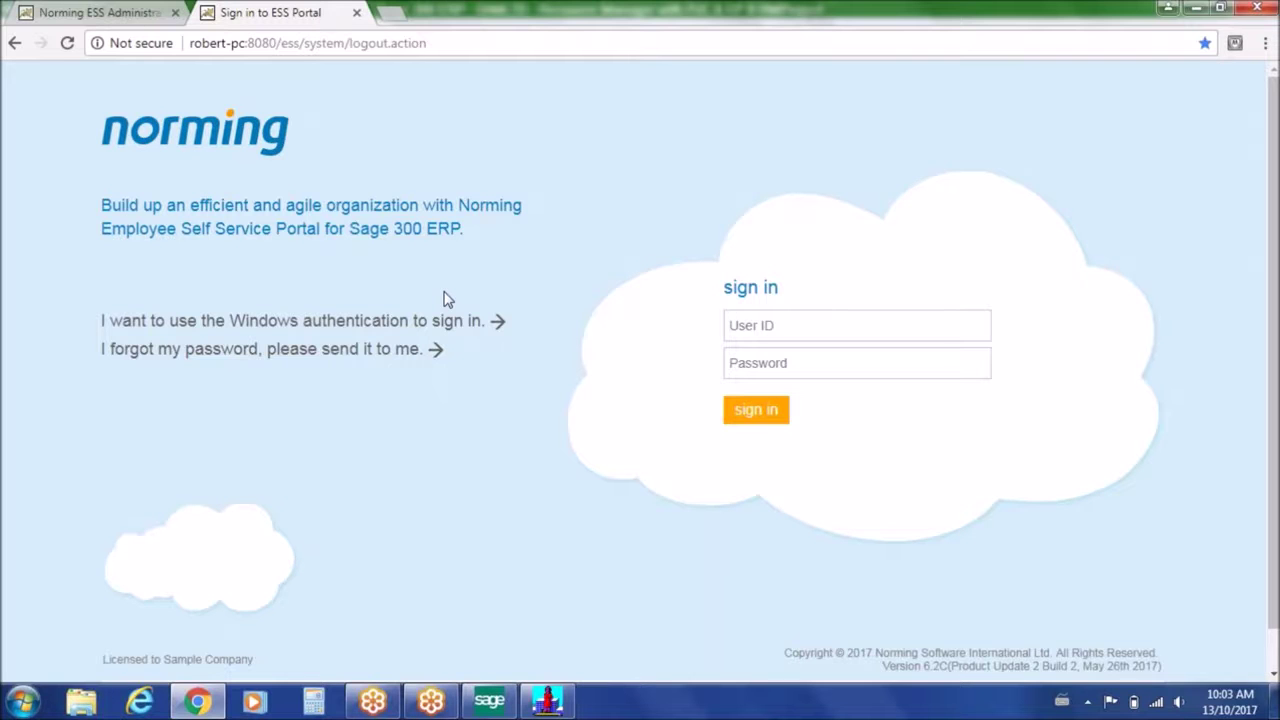
left_click(474, 705)
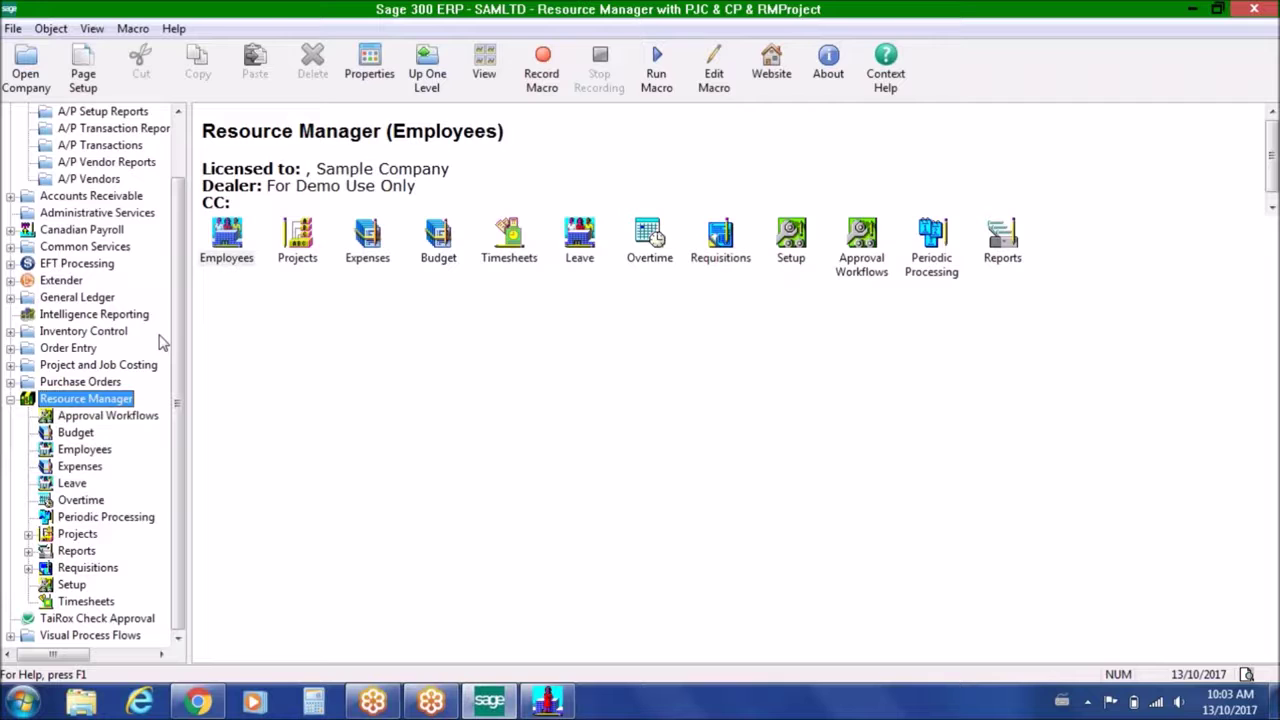
Scroll the Sage navigation tree to the top and bring up the ESS portal sign-in page
scroll(175, 300, "up", 2)
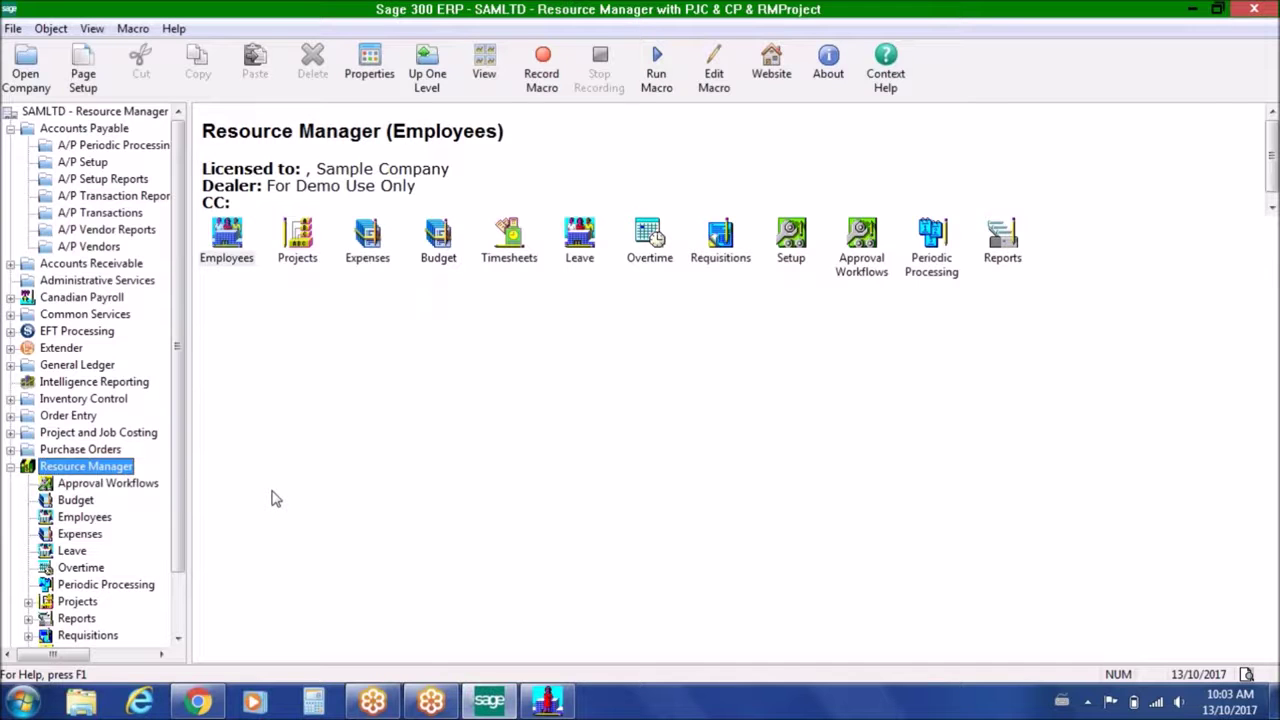
left_click(200, 703)
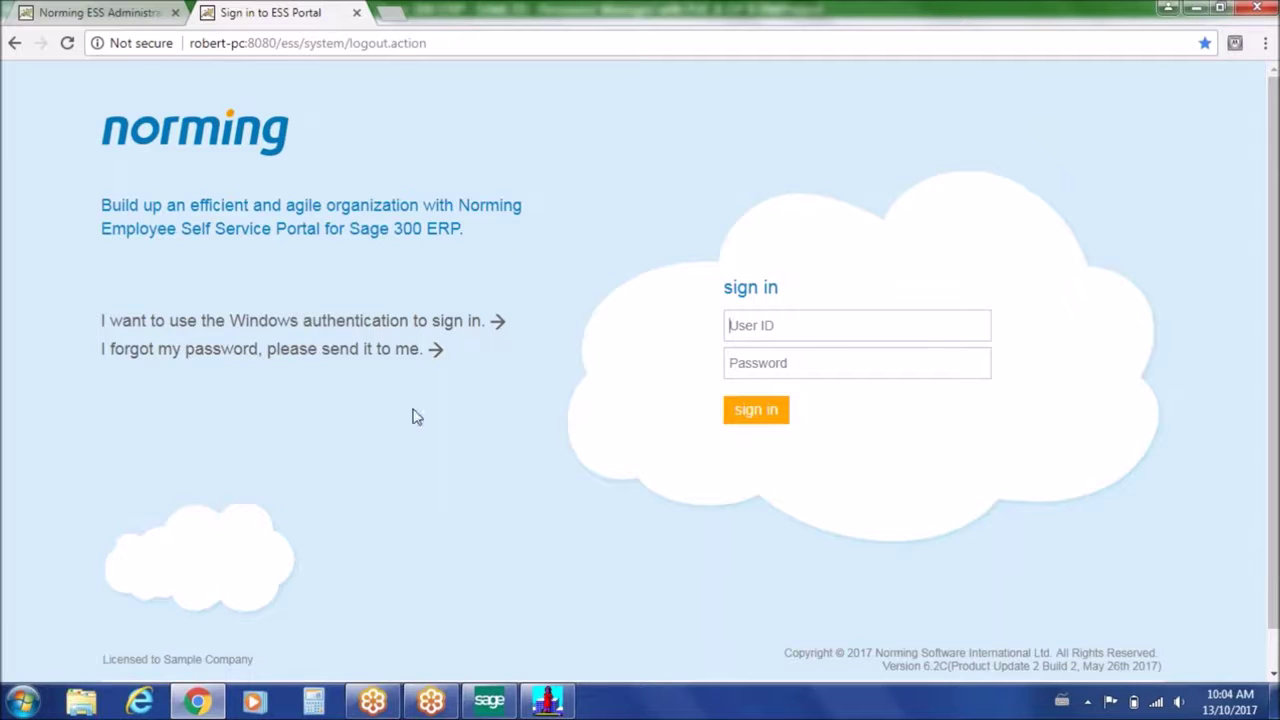
Glance at the Purchase Requisitions Requisition List, close it, and open the Types setup
left_click(489, 701)
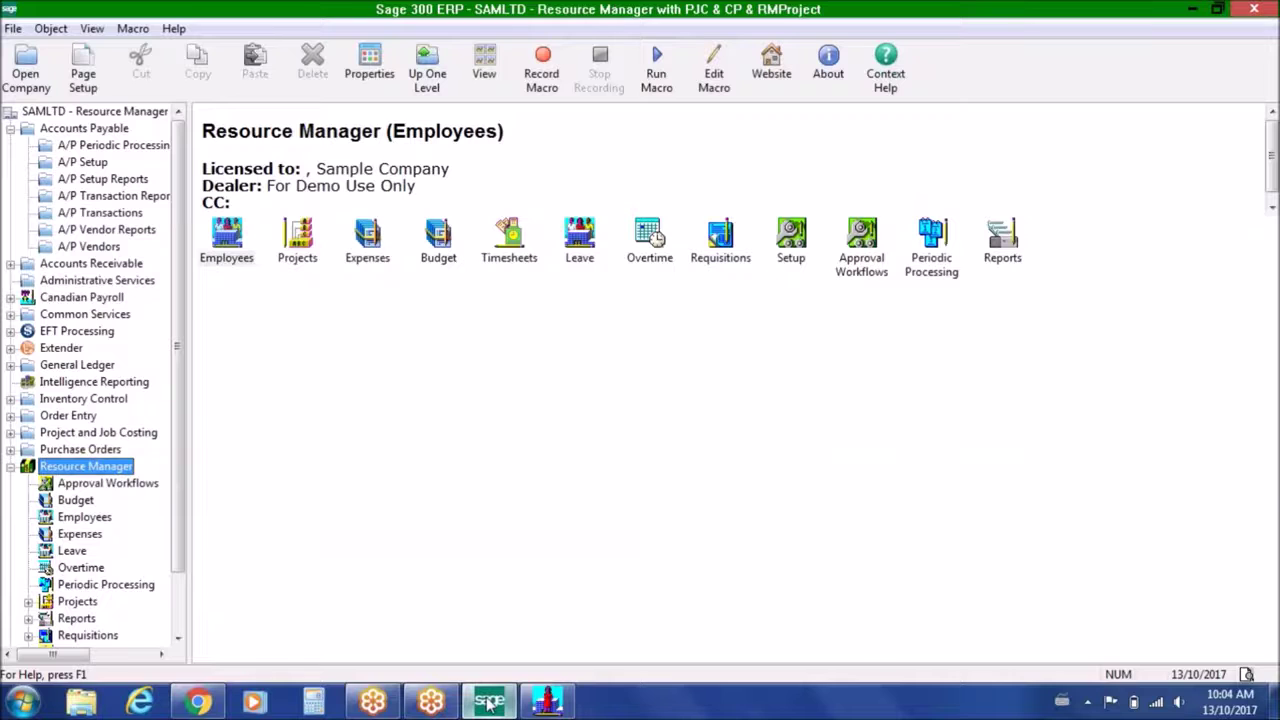
double_click(720, 238)
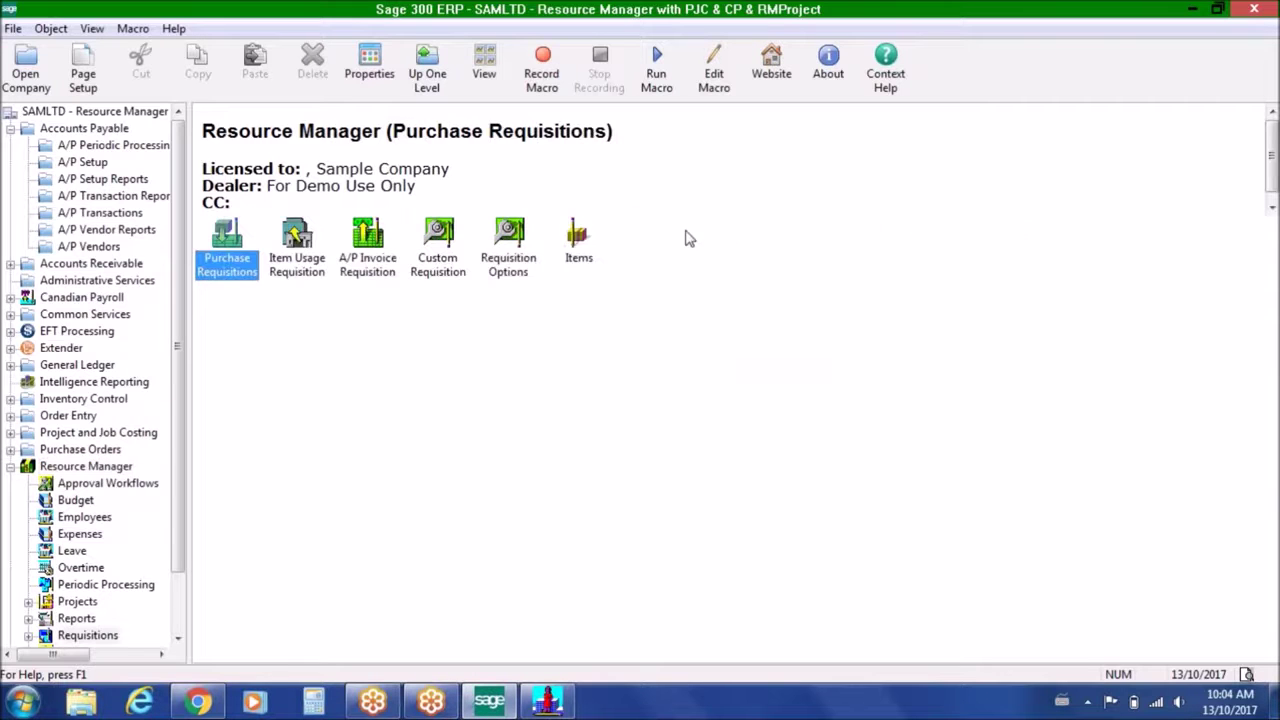
double_click(226, 248)
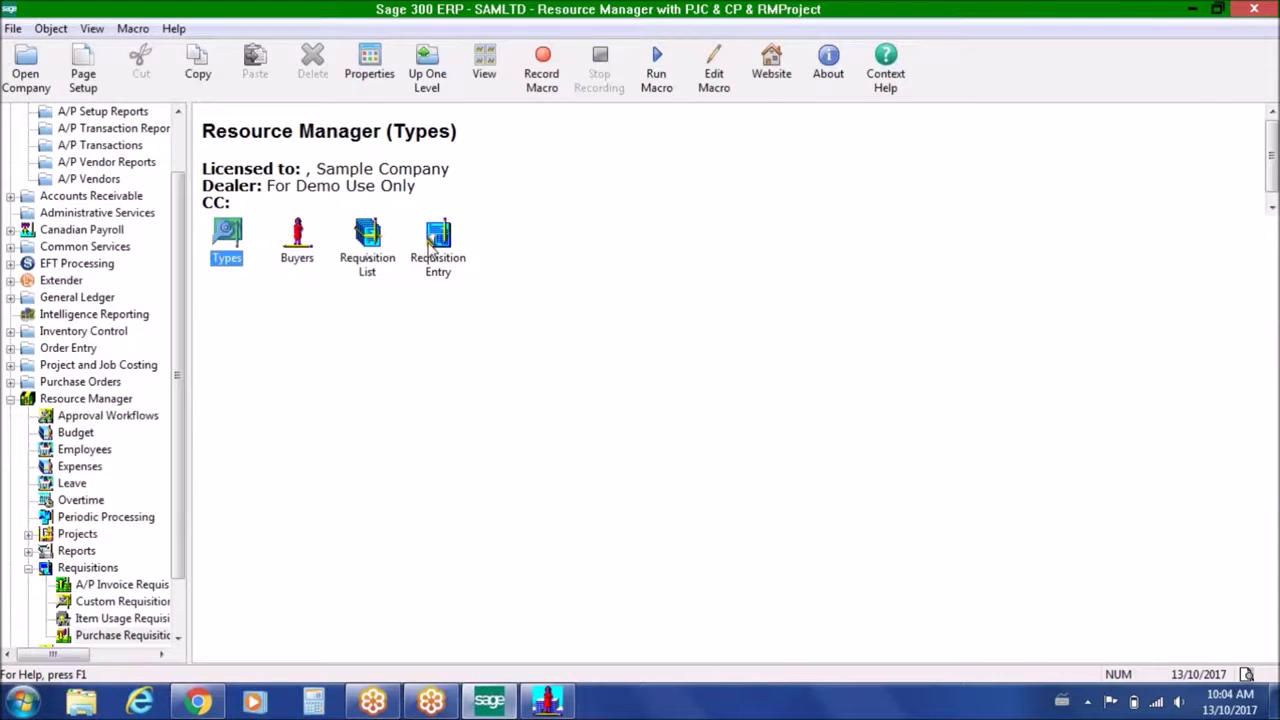
double_click(368, 240)
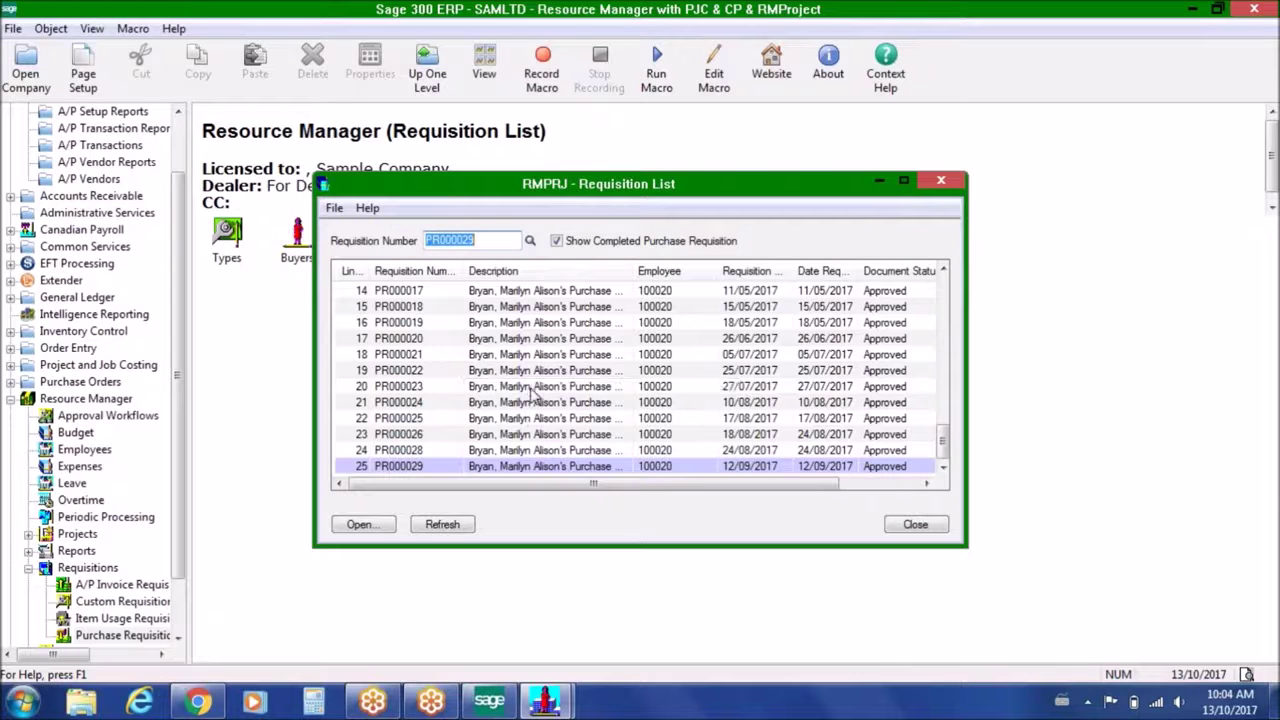
left_click(903, 524)
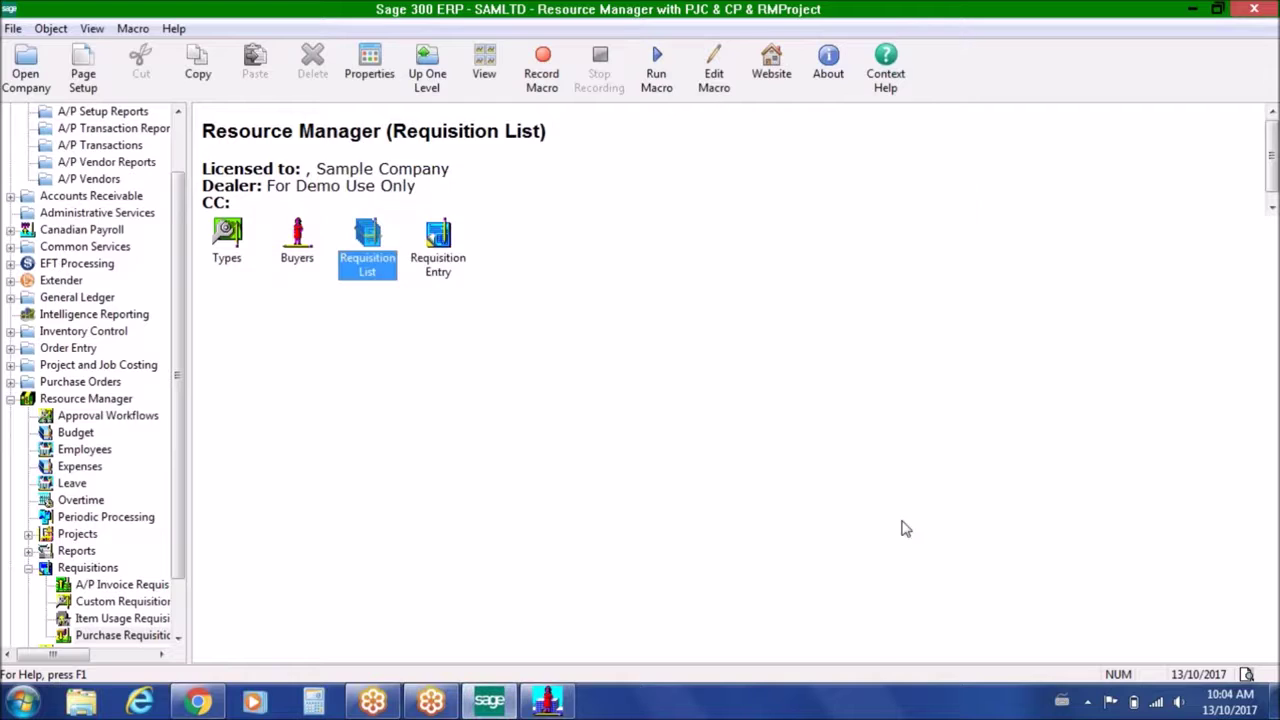
double_click(228, 236)
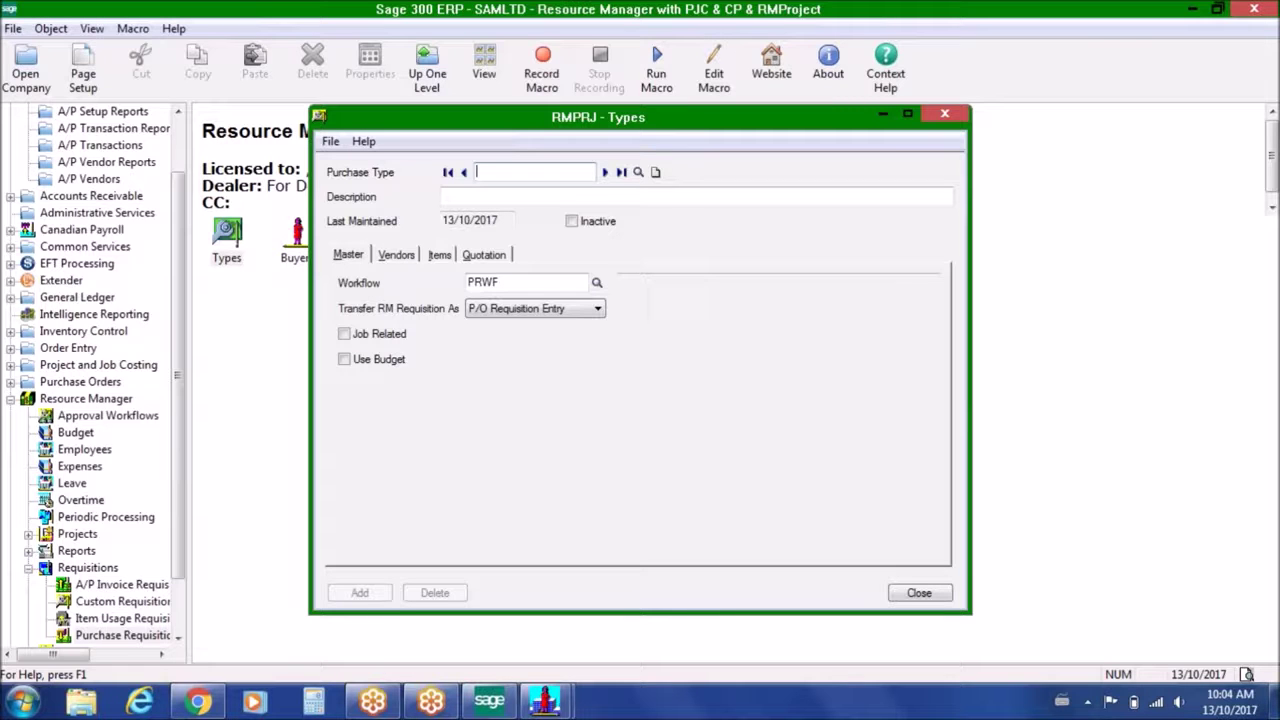
Set Transfer RM Requisition As to P/O Purchase Order in the Types window
left_click(598, 310)
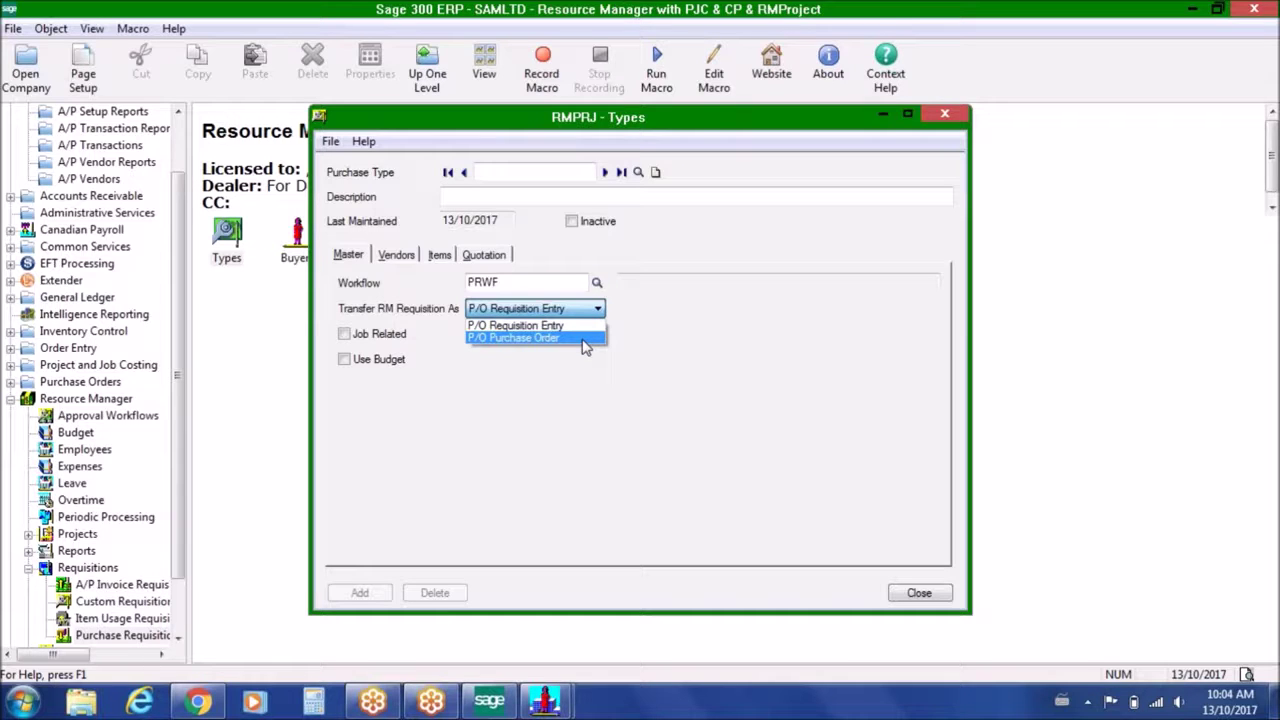
left_click(585, 338)
left_click(597, 310)
left_click(588, 345)
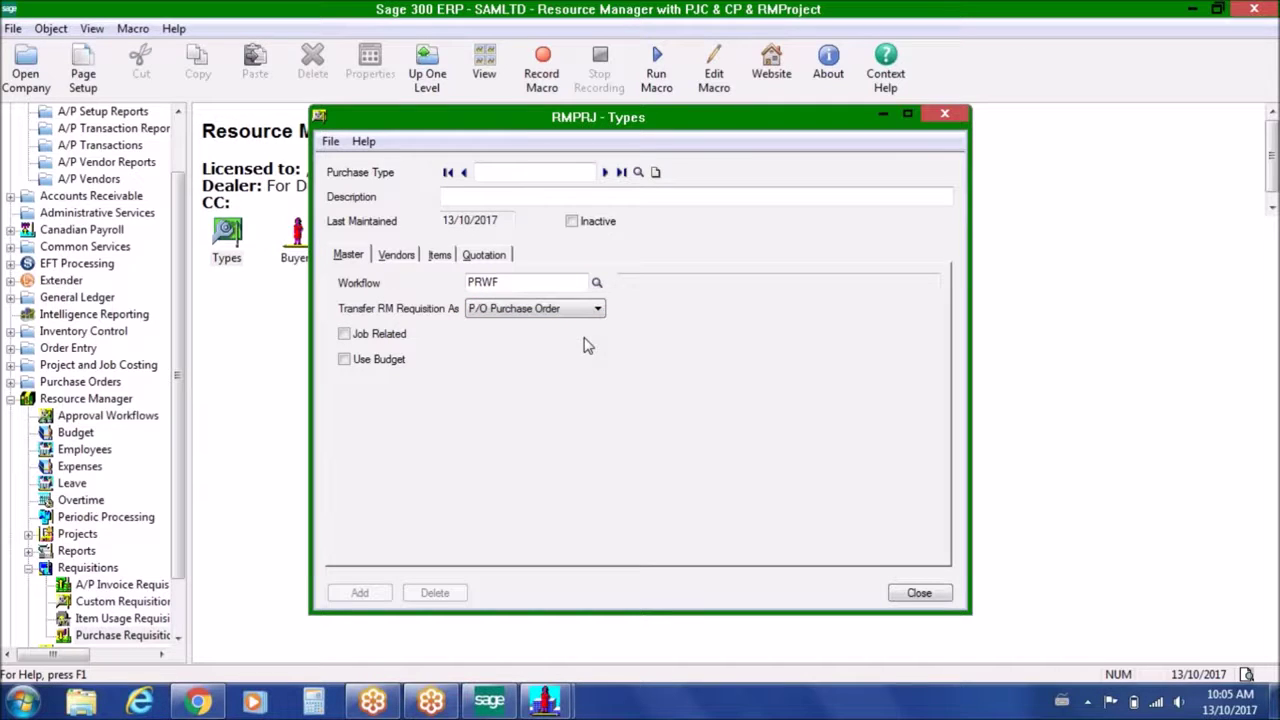
Demonstrate the Job Related and Use Budget options, leaving Over Budget Checking at None, then view Vendors
left_click(345, 335)
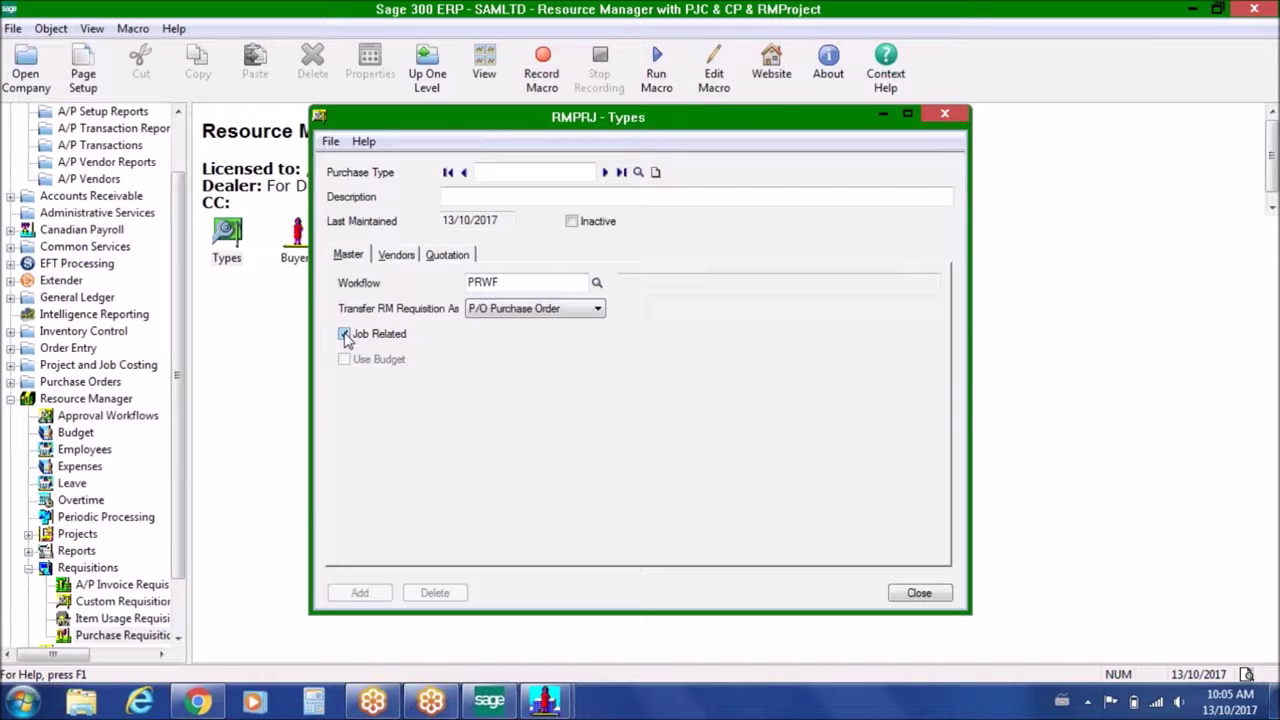
left_click(345, 335)
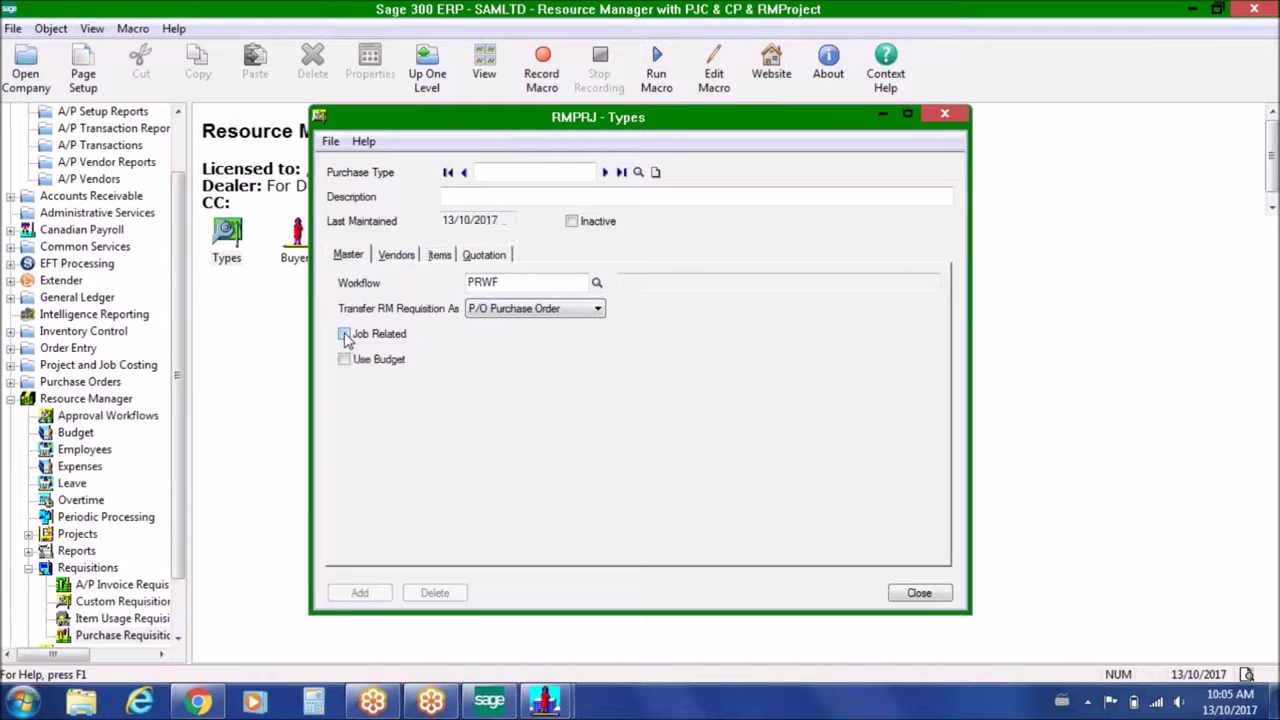
left_click(345, 360)
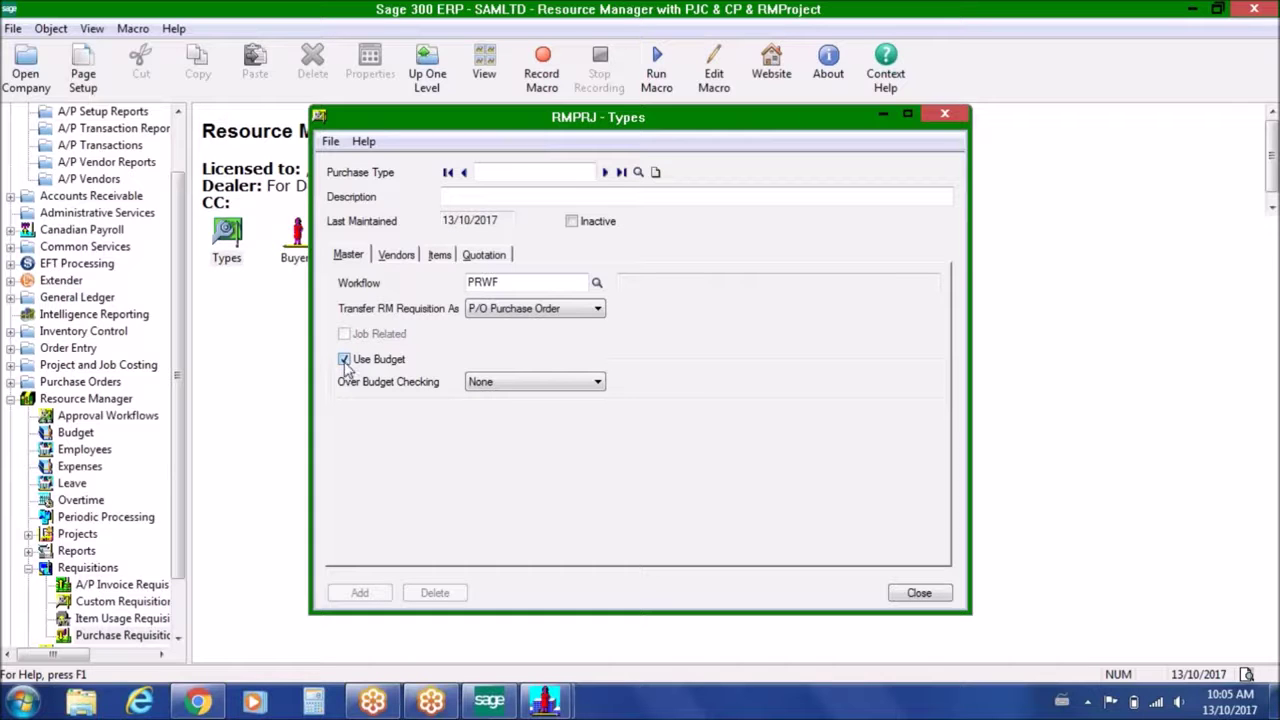
left_click(597, 382)
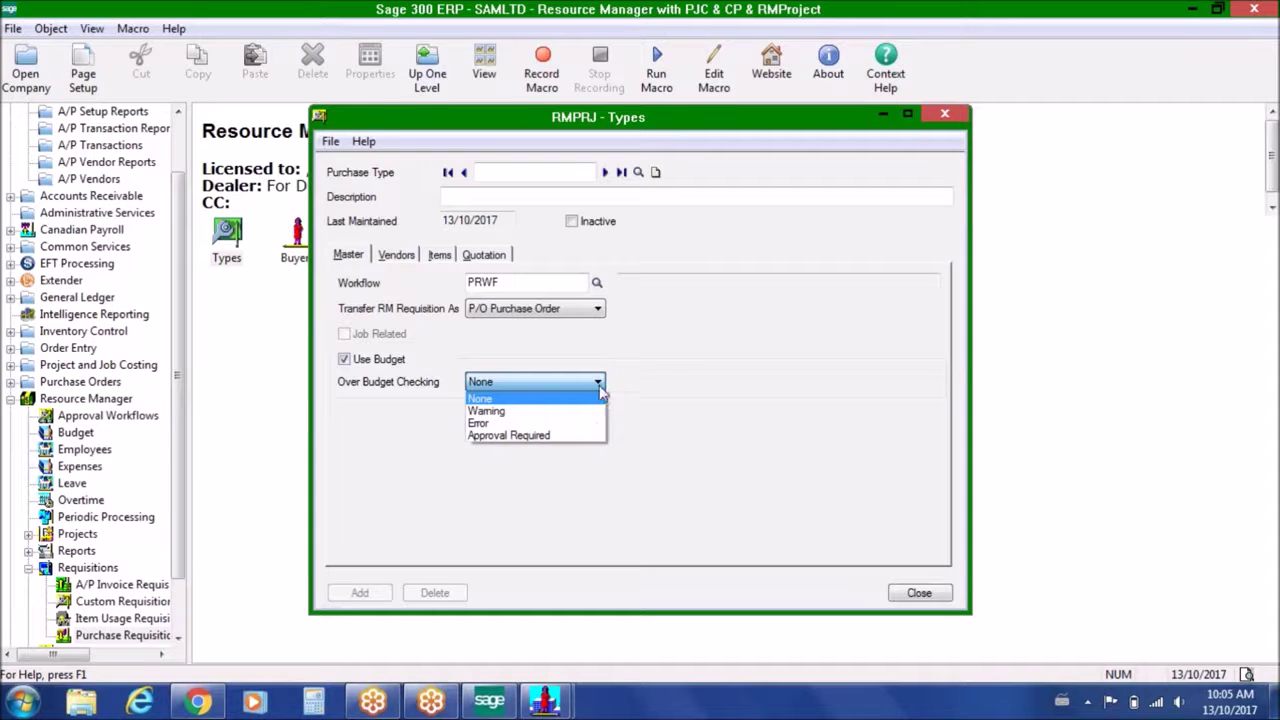
left_click(598, 385)
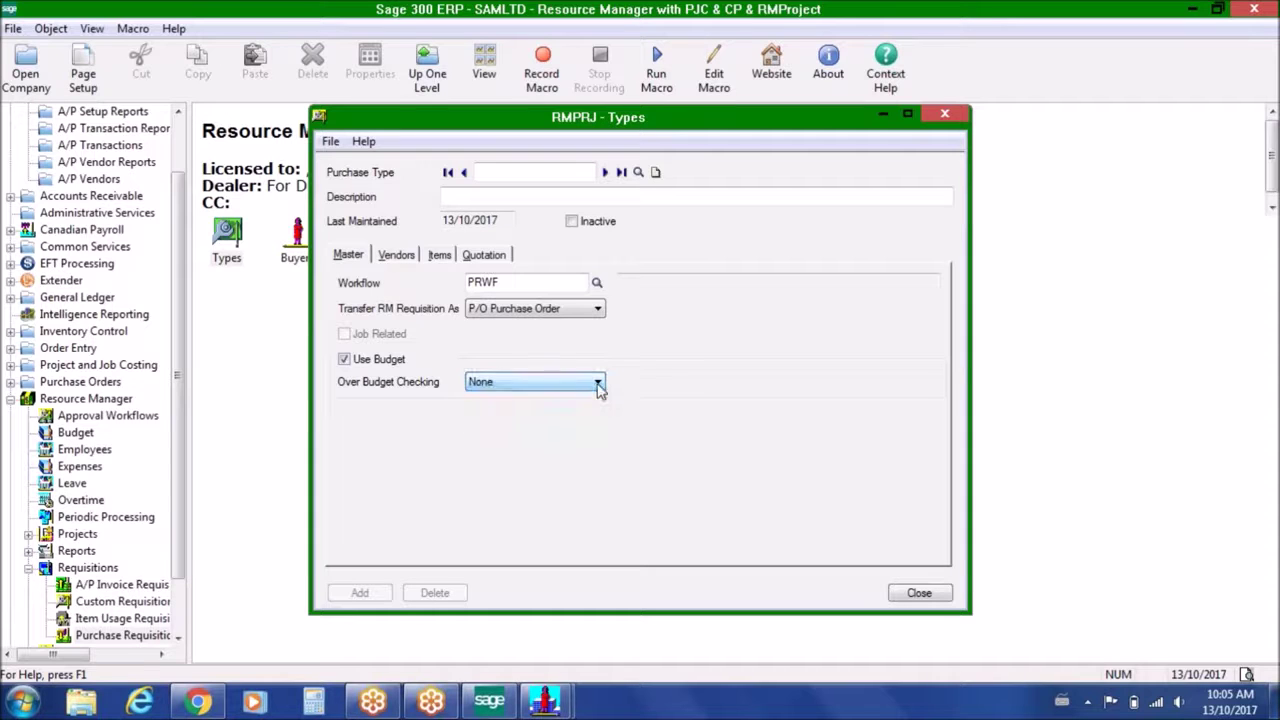
left_click(344, 359)
left_click(400, 257)
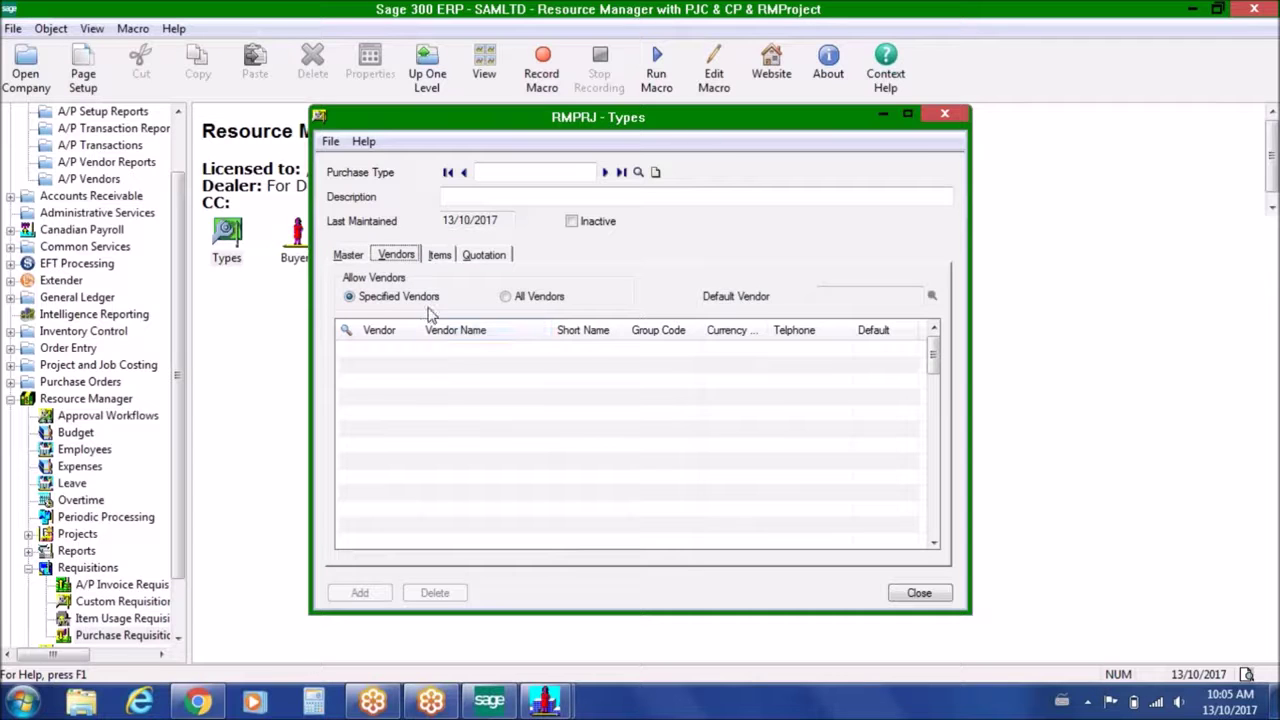
Browse the Items, Quotation, Vendors and Master tabs, then load the JOBRELATED purchase type
left_click(442, 257)
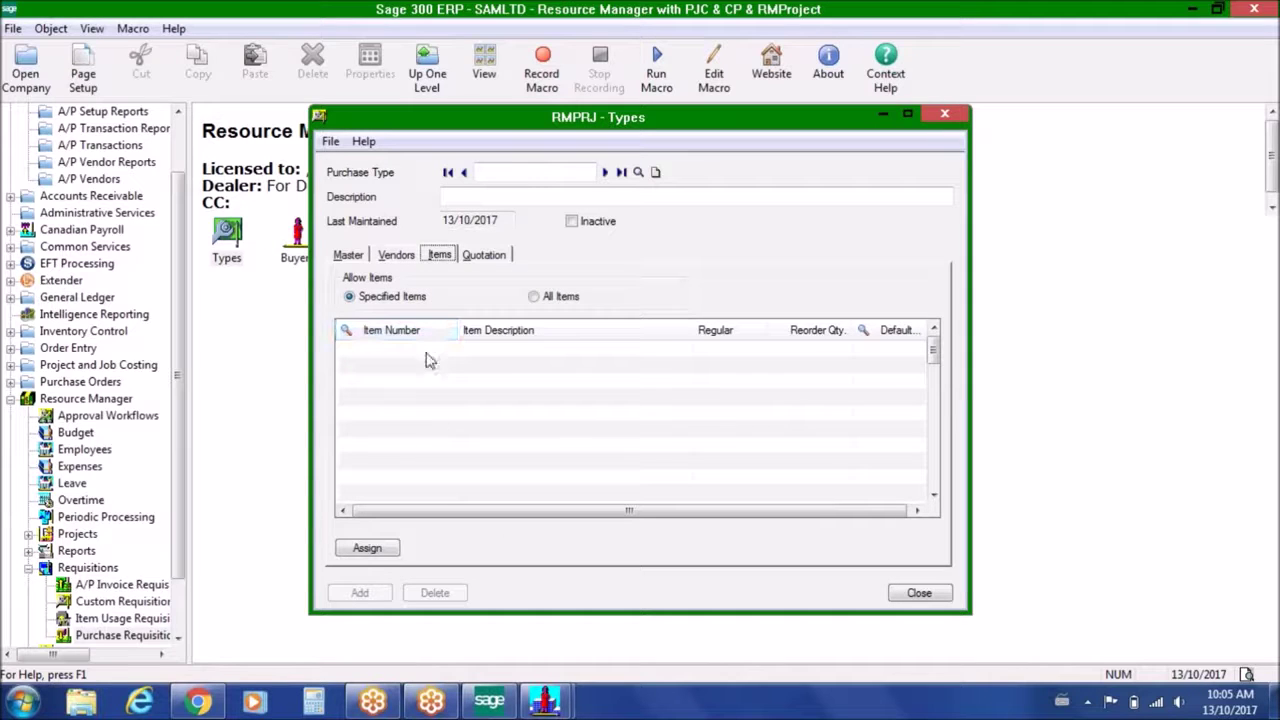
left_click(485, 256)
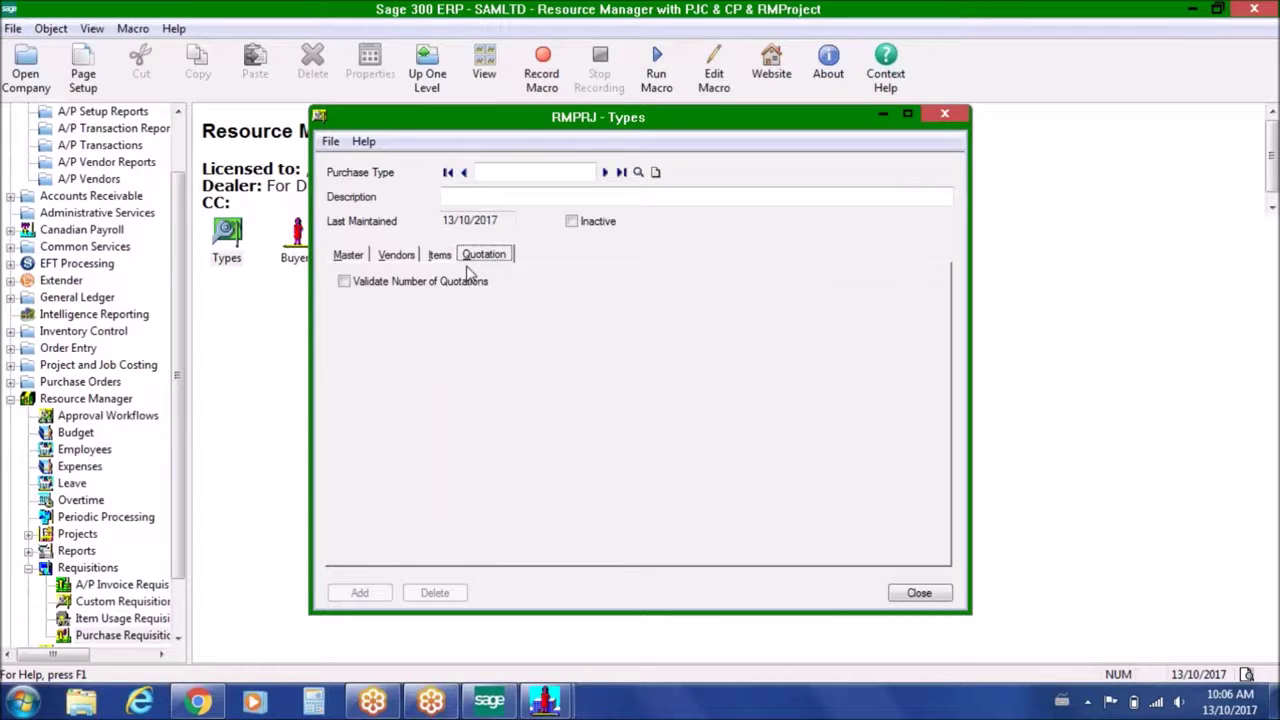
left_click(397, 256)
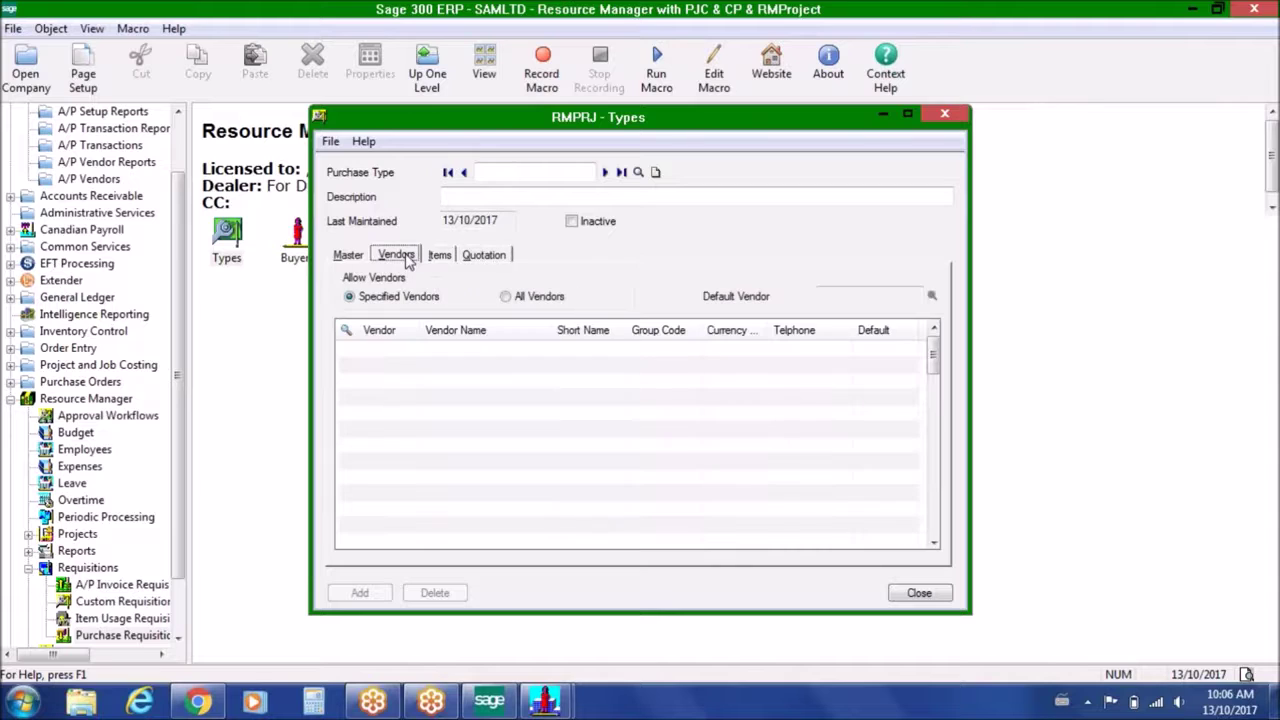
left_click(352, 256)
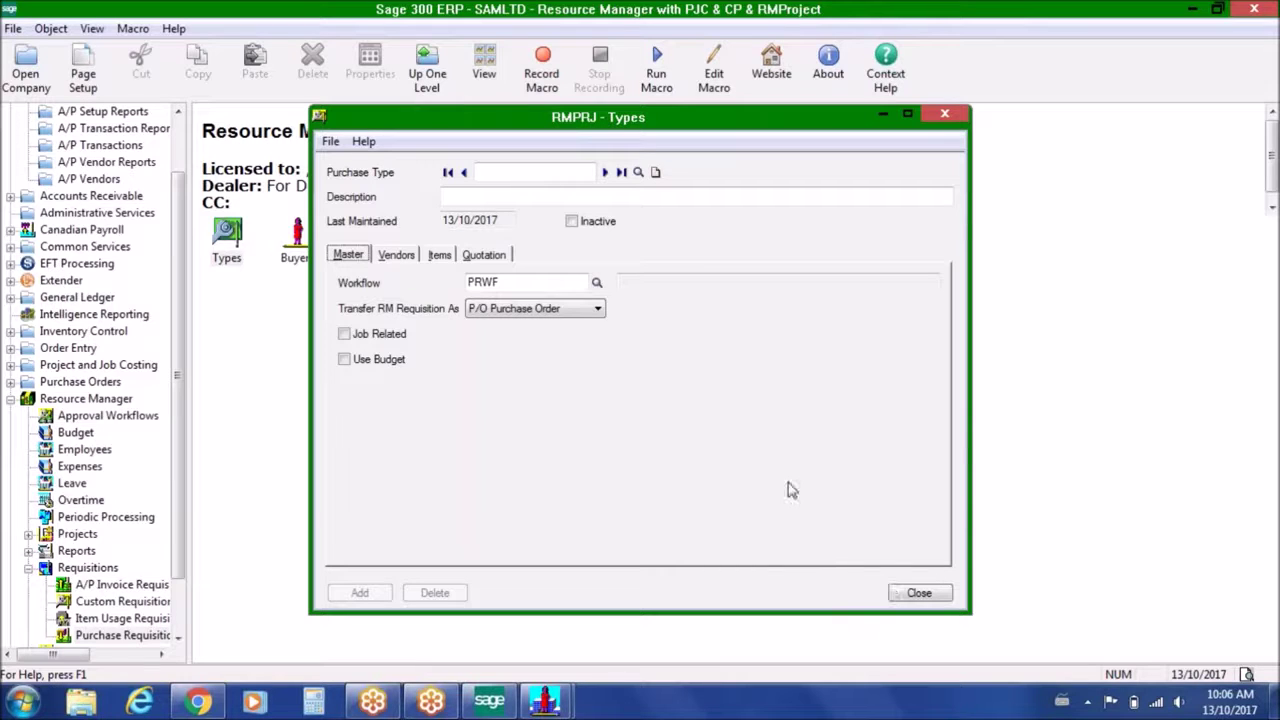
left_click(605, 173)
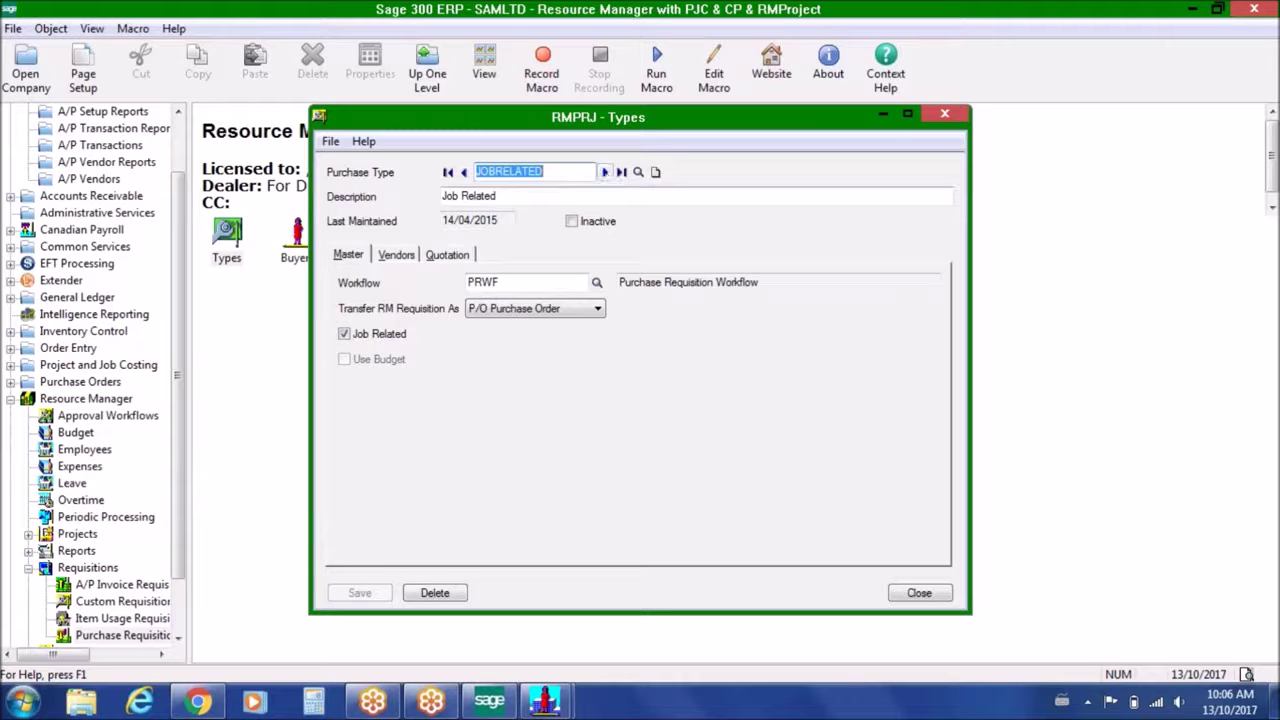
Review JOBRELATED's allowed vendors and quotation settings
left_click(396, 255)
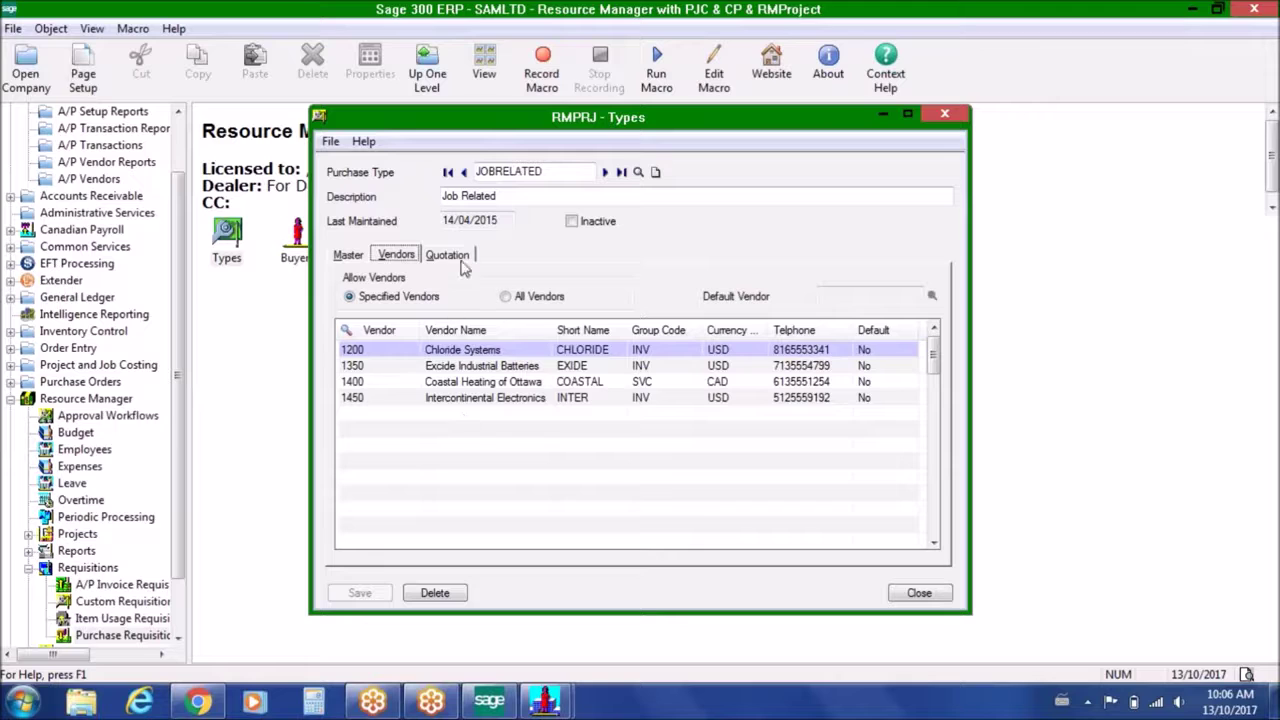
left_click(462, 257)
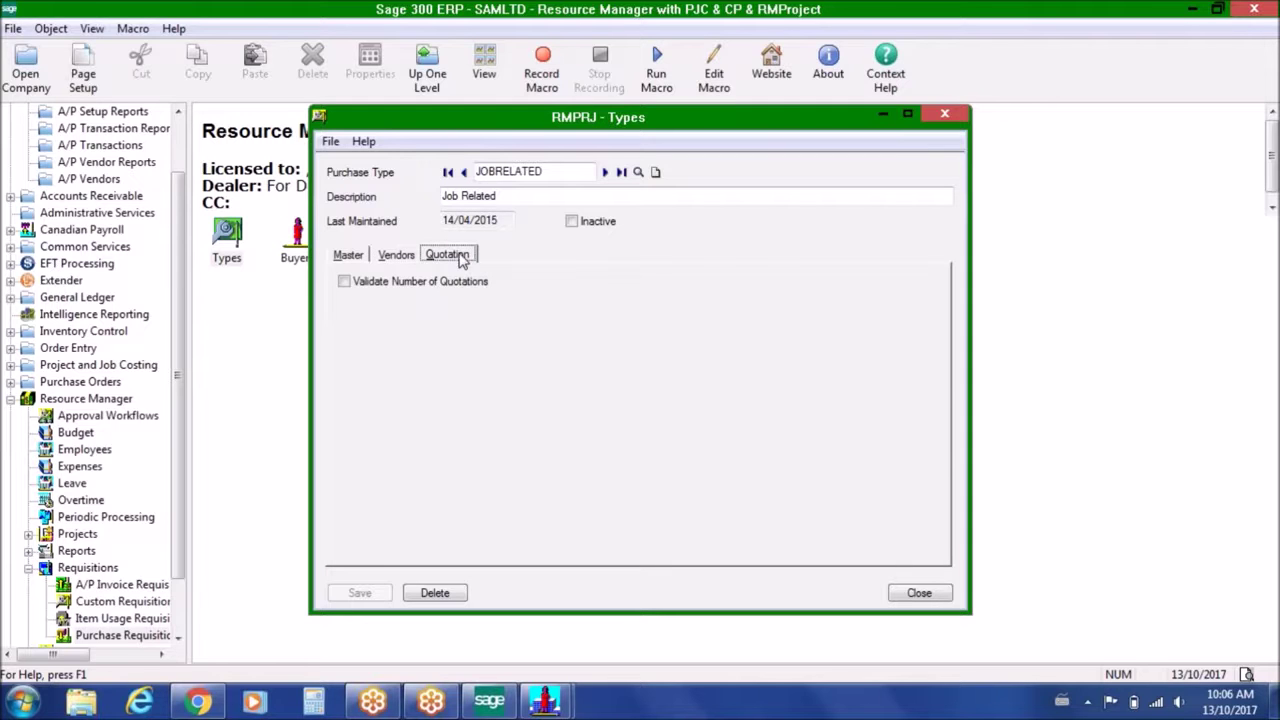
left_click(398, 257)
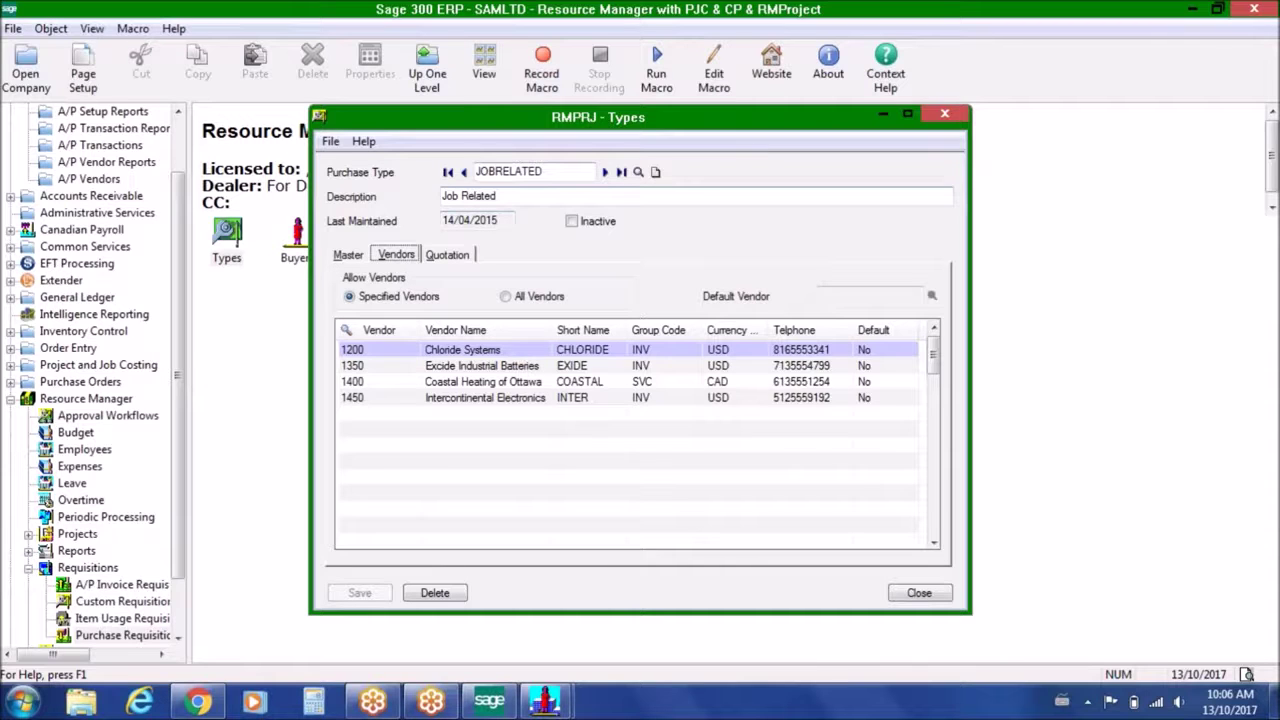
Review USEBUD's items, vendors and default vendor setting, then close the Types window
left_click(604, 172)
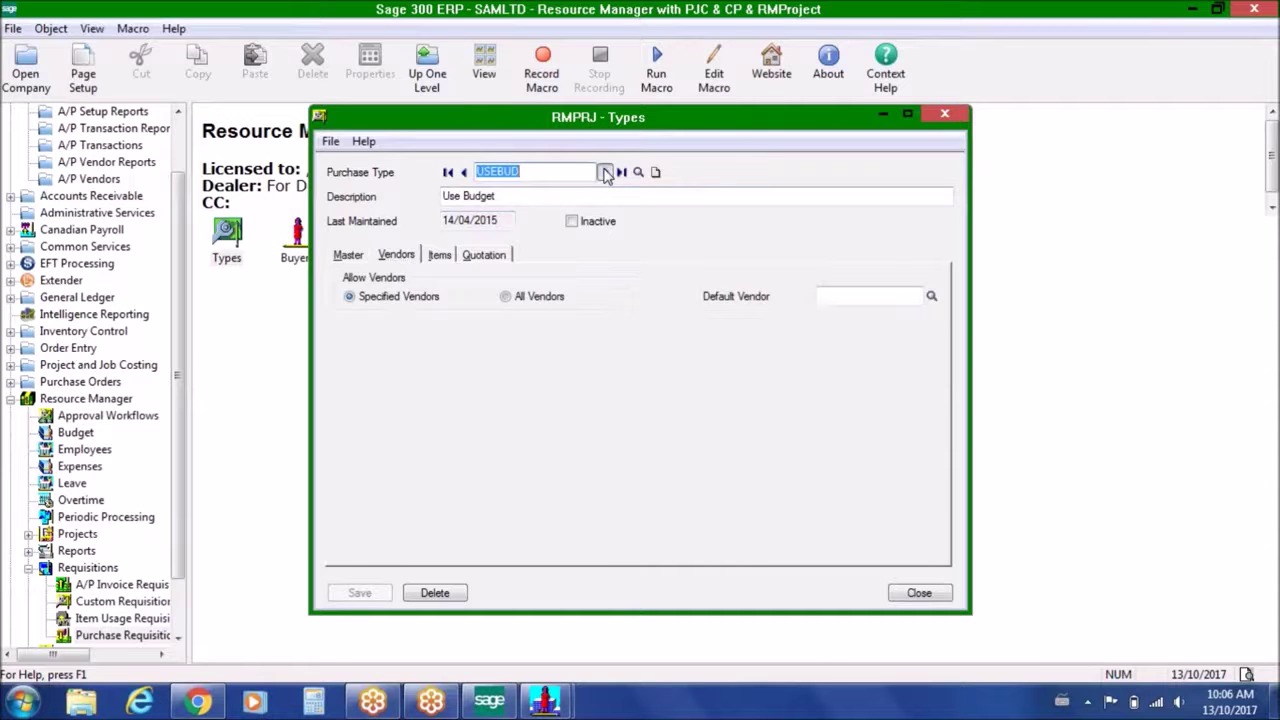
left_click(440, 257)
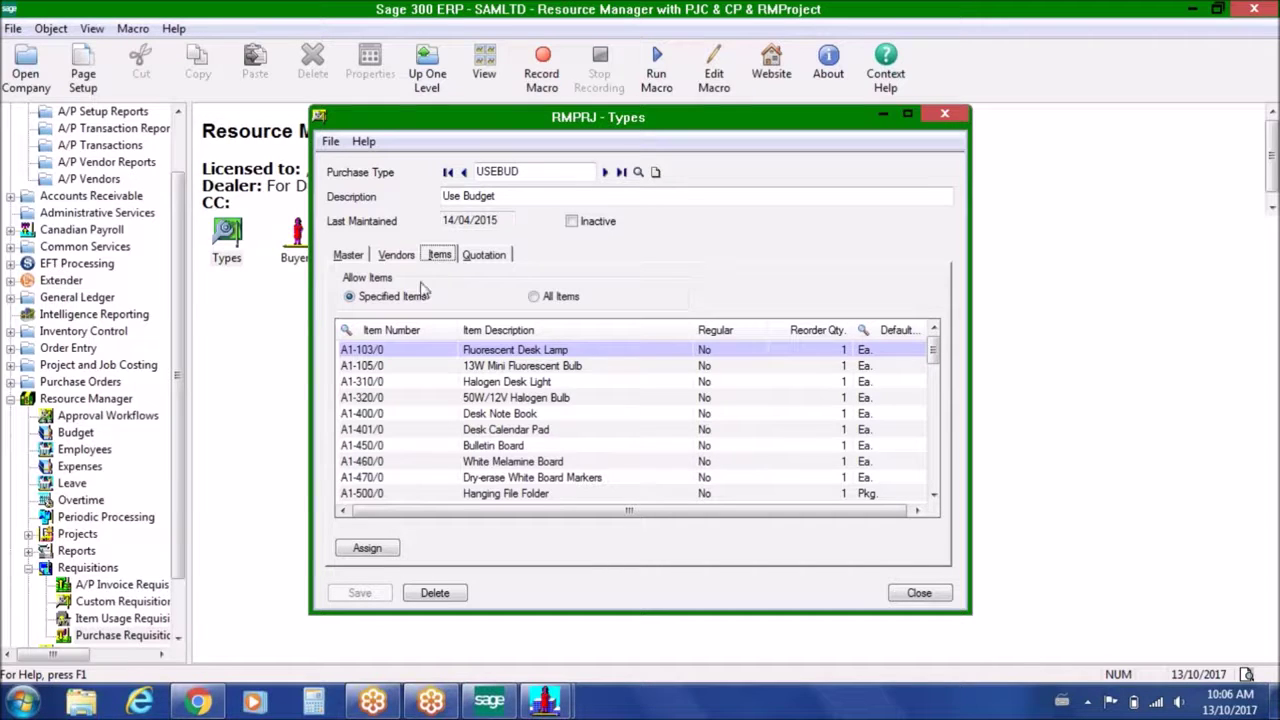
left_click(408, 257)
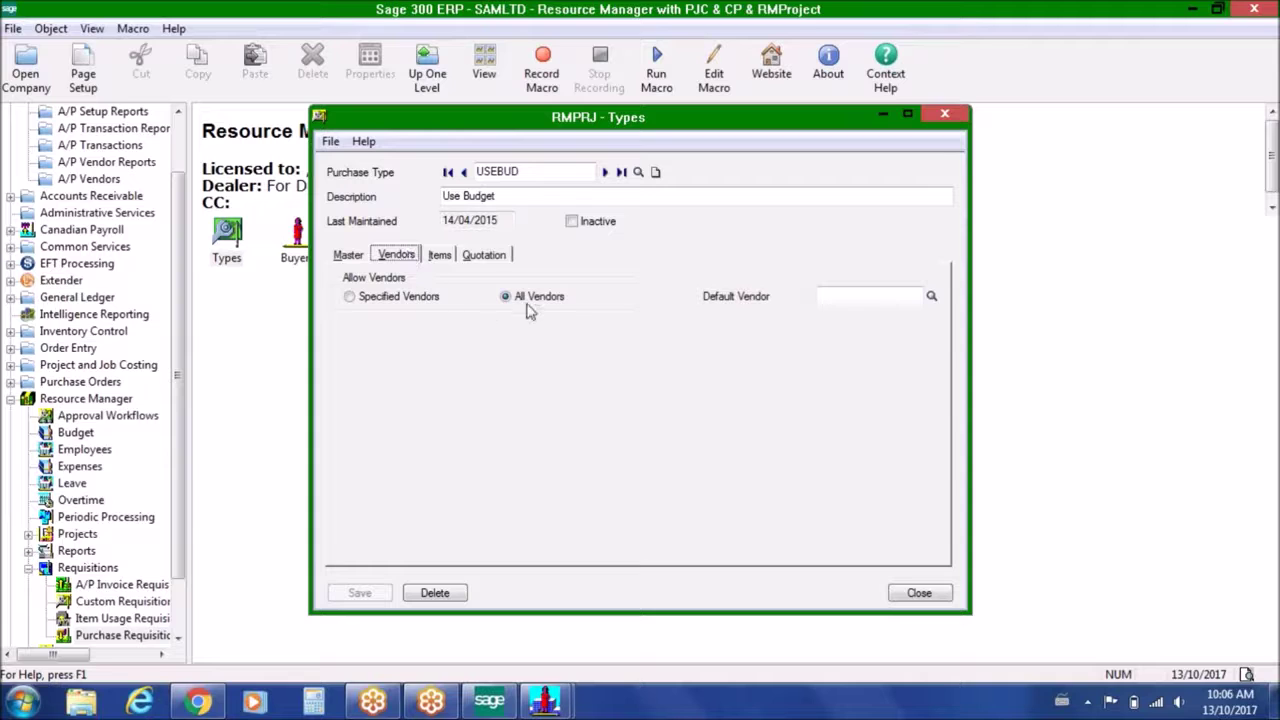
left_click(828, 297)
left_click(348, 256)
left_click(920, 594)
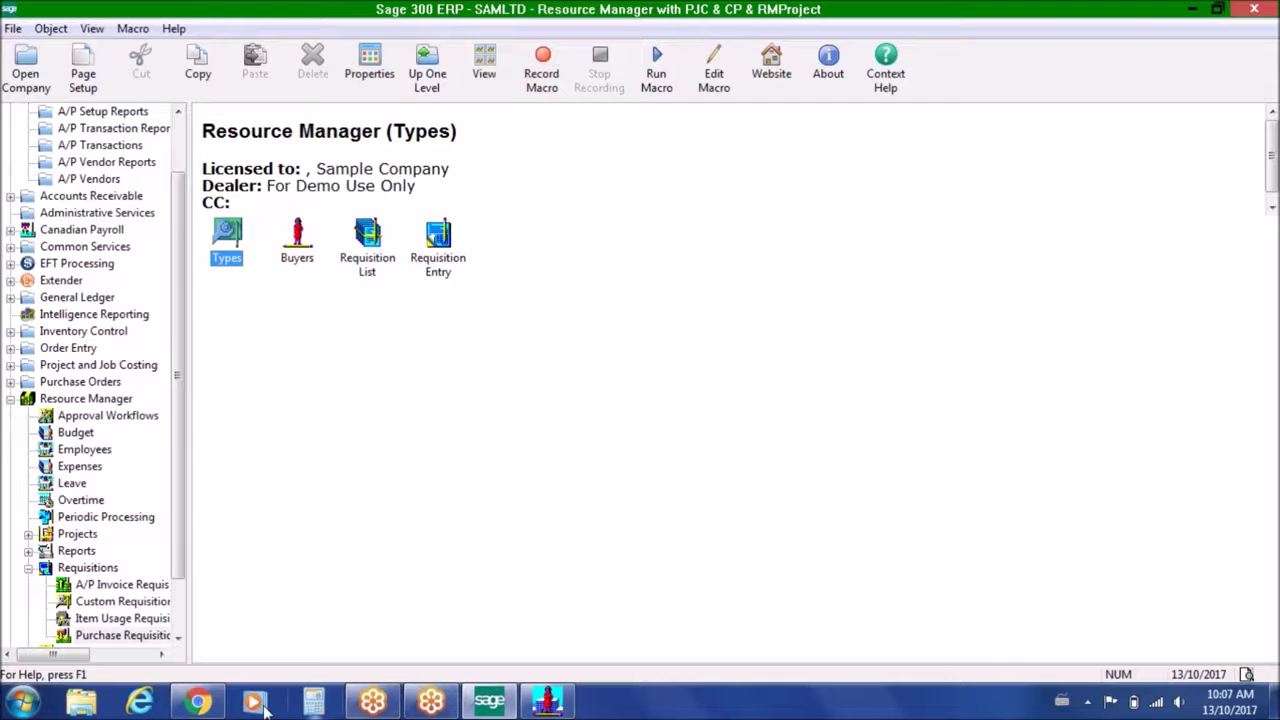
Sign in to the ESS portal with the employee's user ID and password under the RM Project entity
left_click(196, 703)
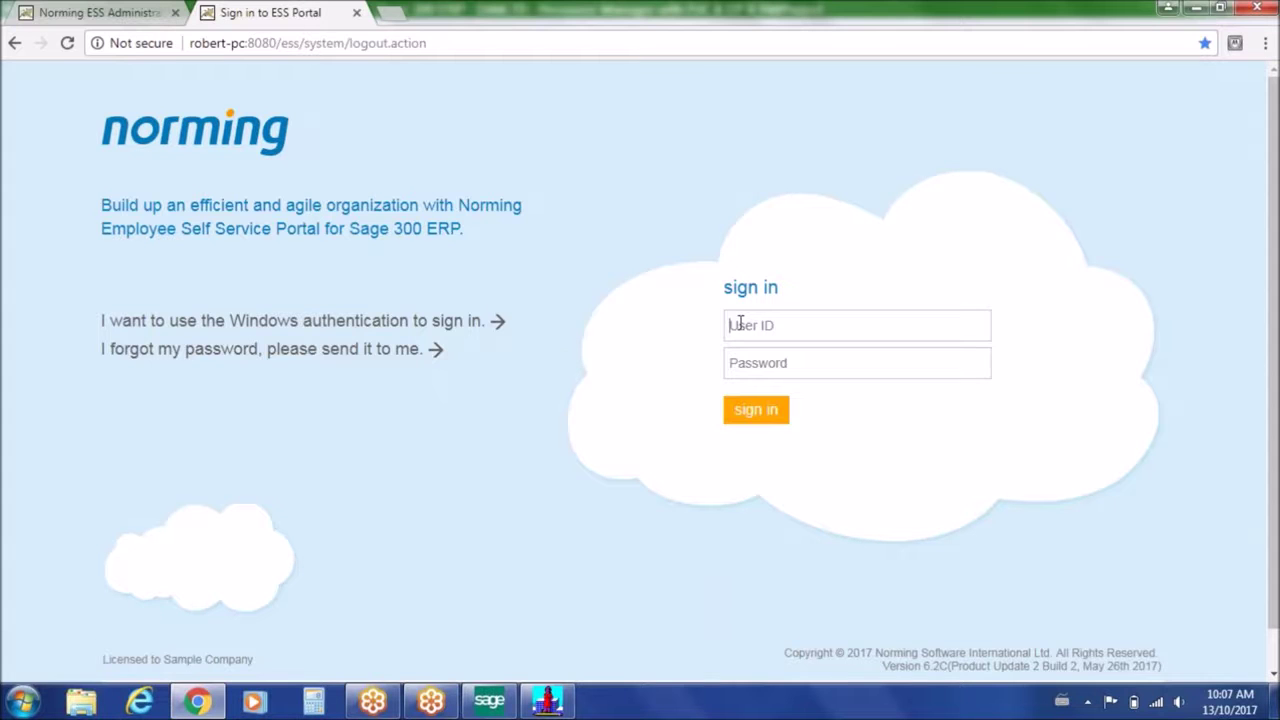
type("100020")
key("Tab")
key("Return")
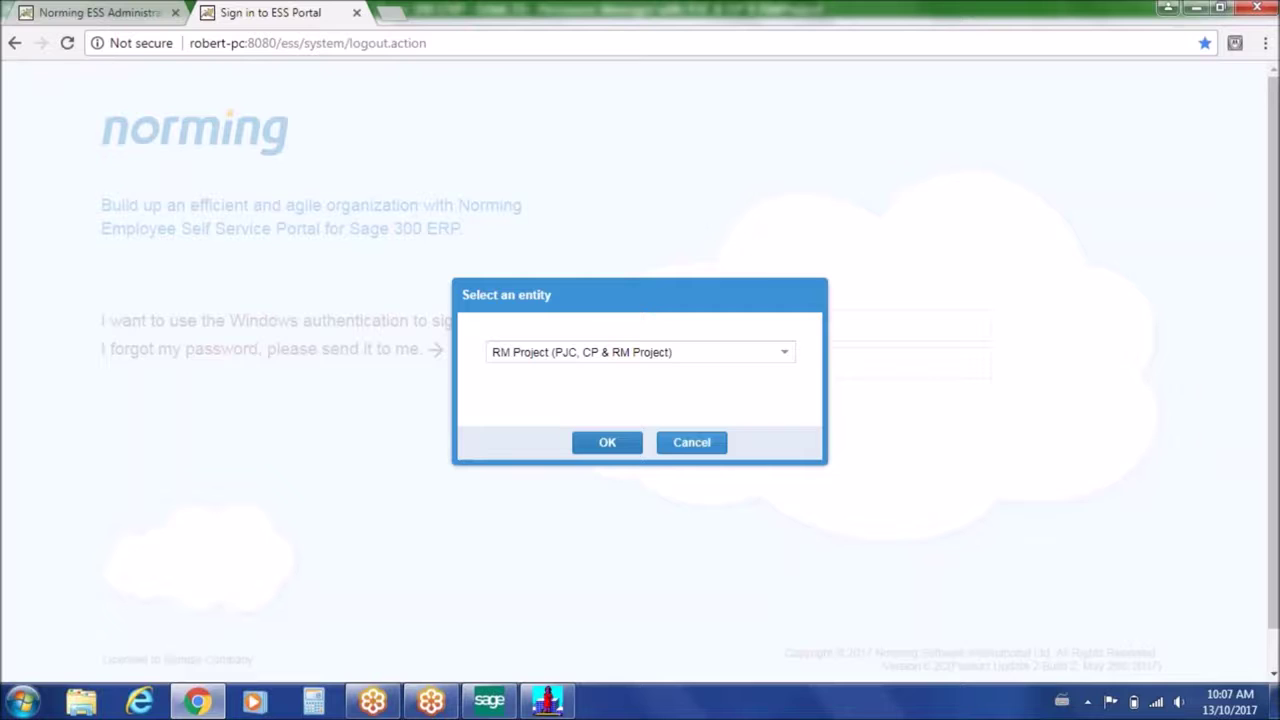
left_click(788, 357)
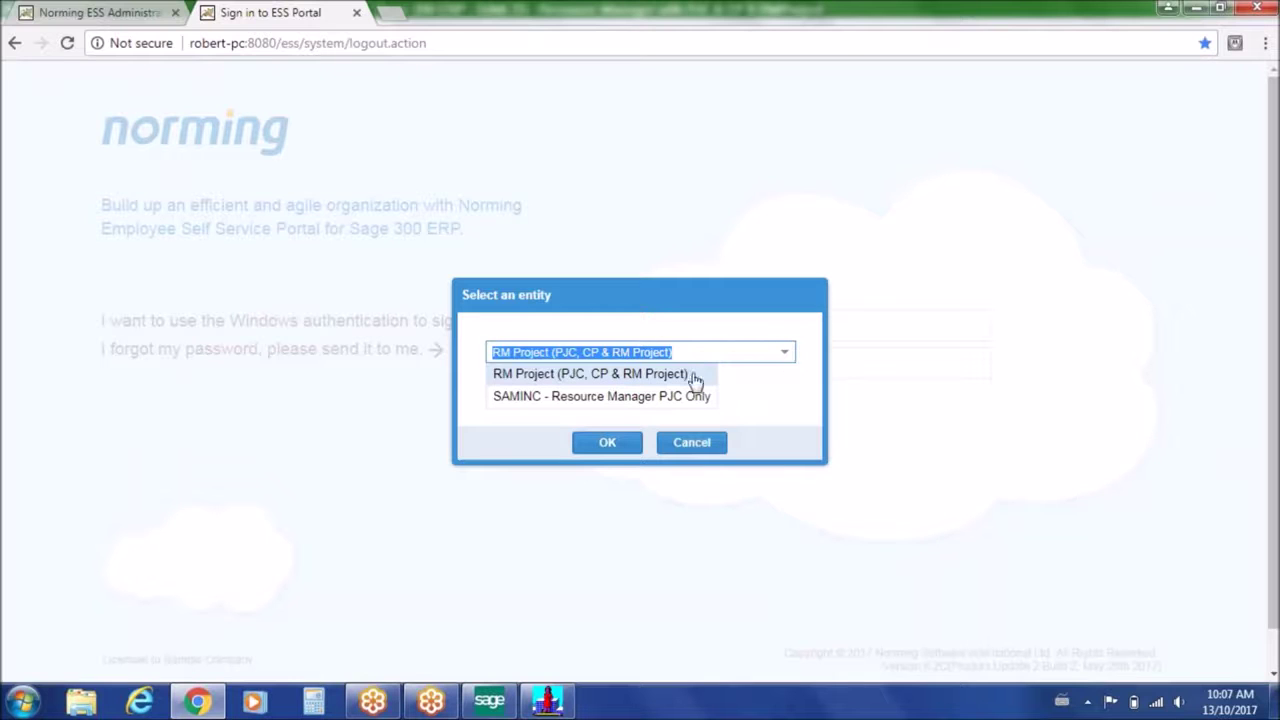
left_click(686, 374)
left_click(607, 443)
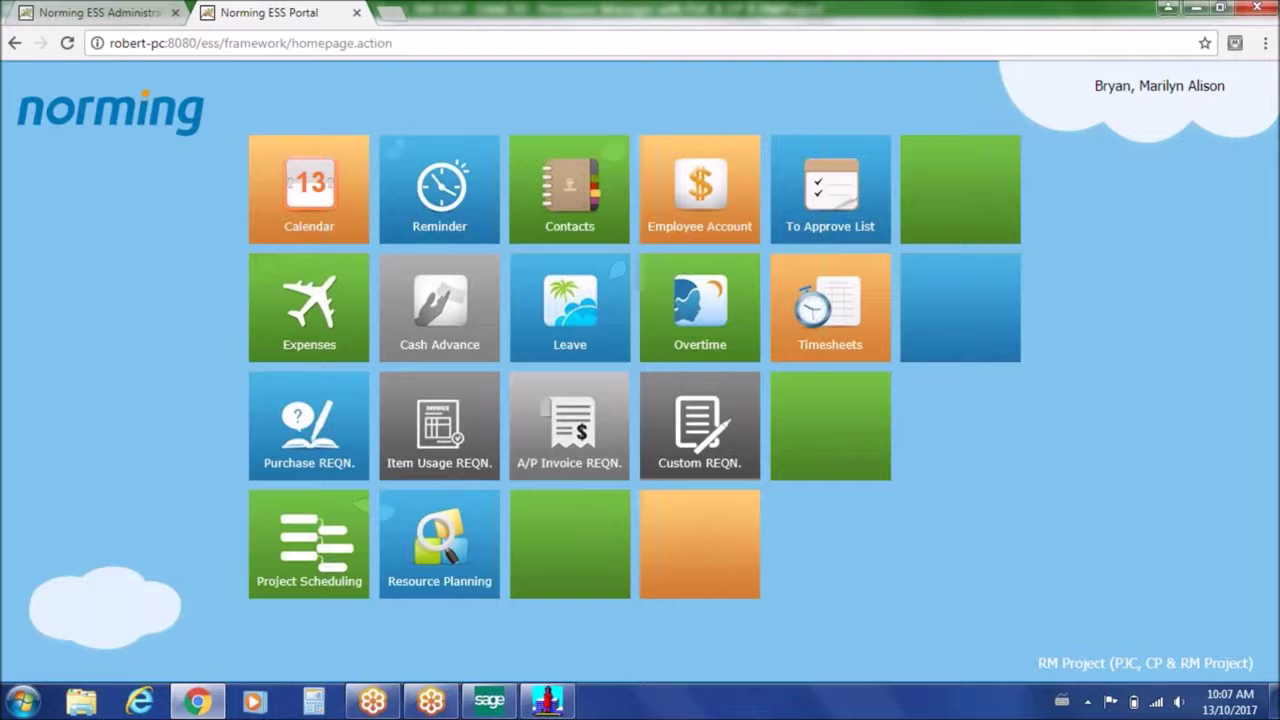
In Purchase REQN., browse the Approved, Partially Rejected and Awaiting Approval lists, ending on Open (2)
left_click(306, 428)
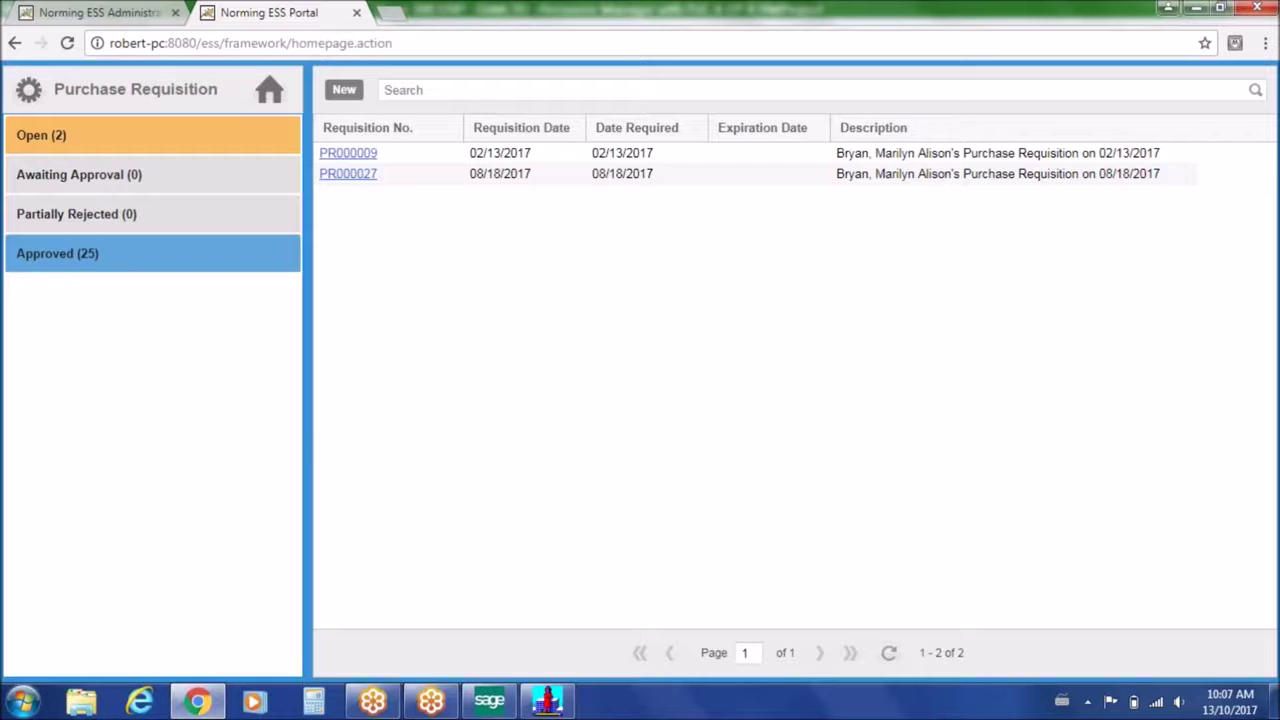
left_click(50, 258)
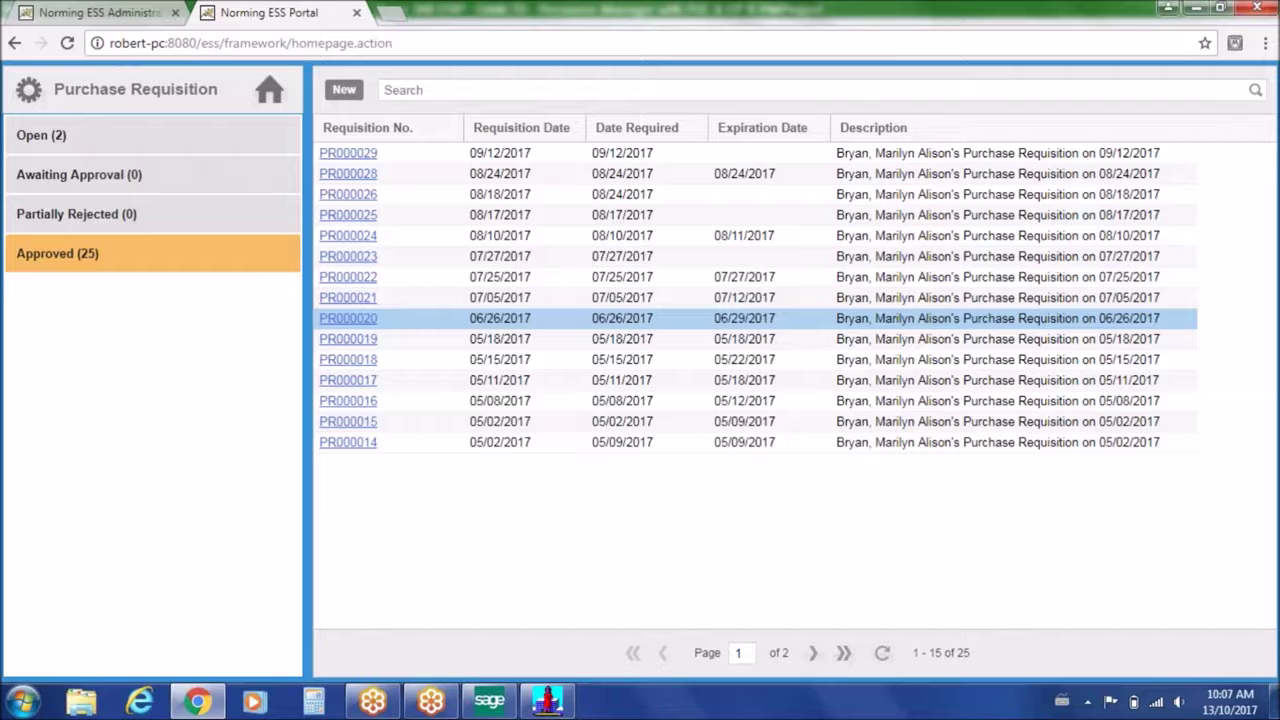
left_click(95, 216)
left_click(101, 184)
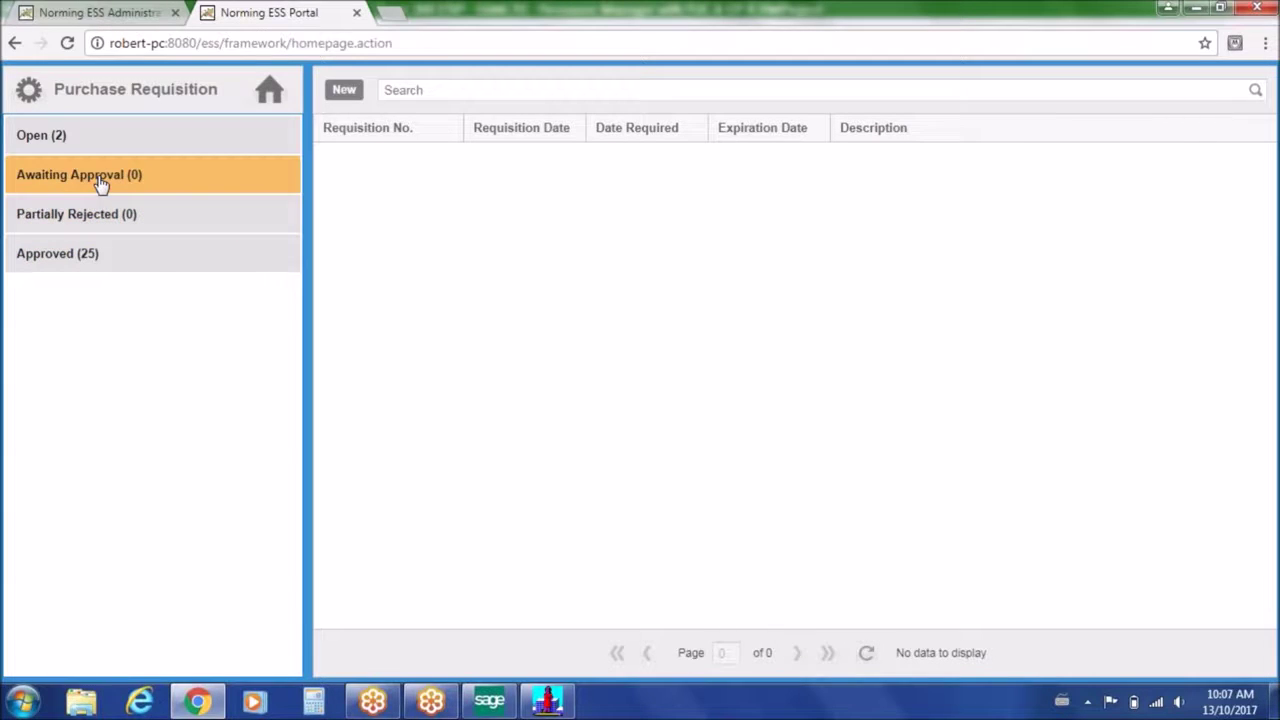
left_click(43, 136)
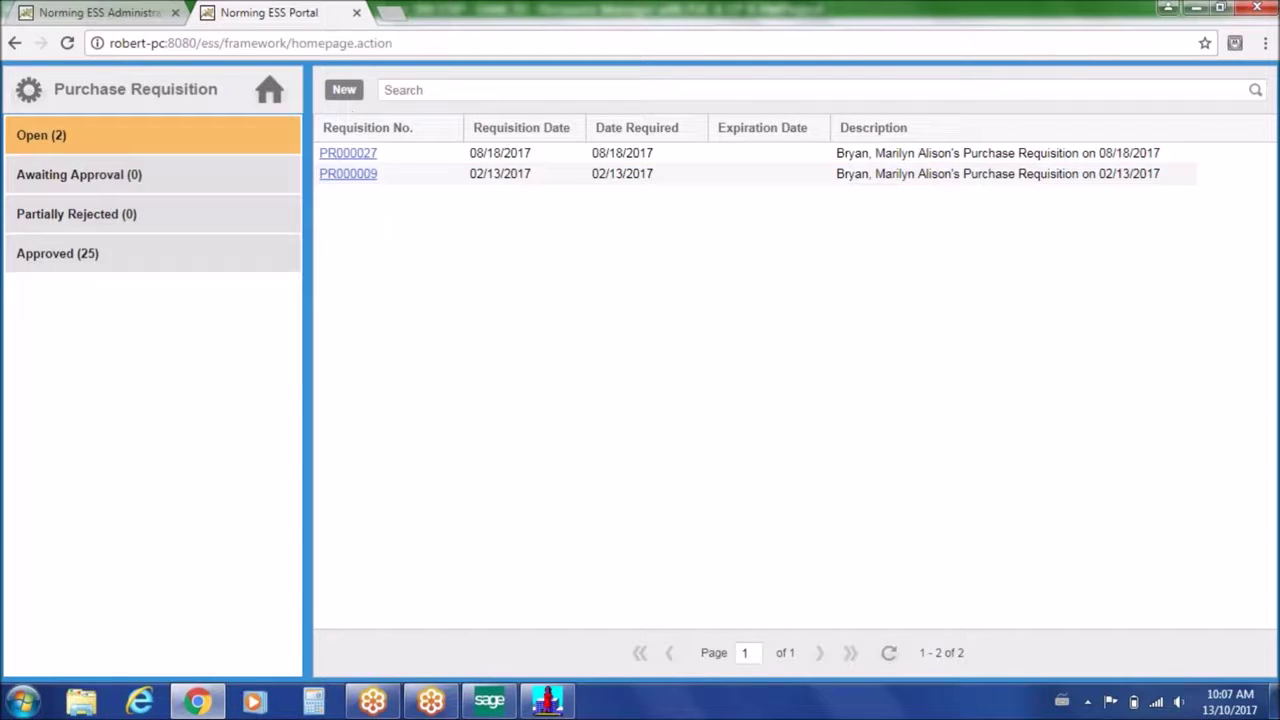
Start a Job Related requisition, required and expiring 10/20/2017, at location Central warehouse - Seattle
left_click(343, 91)
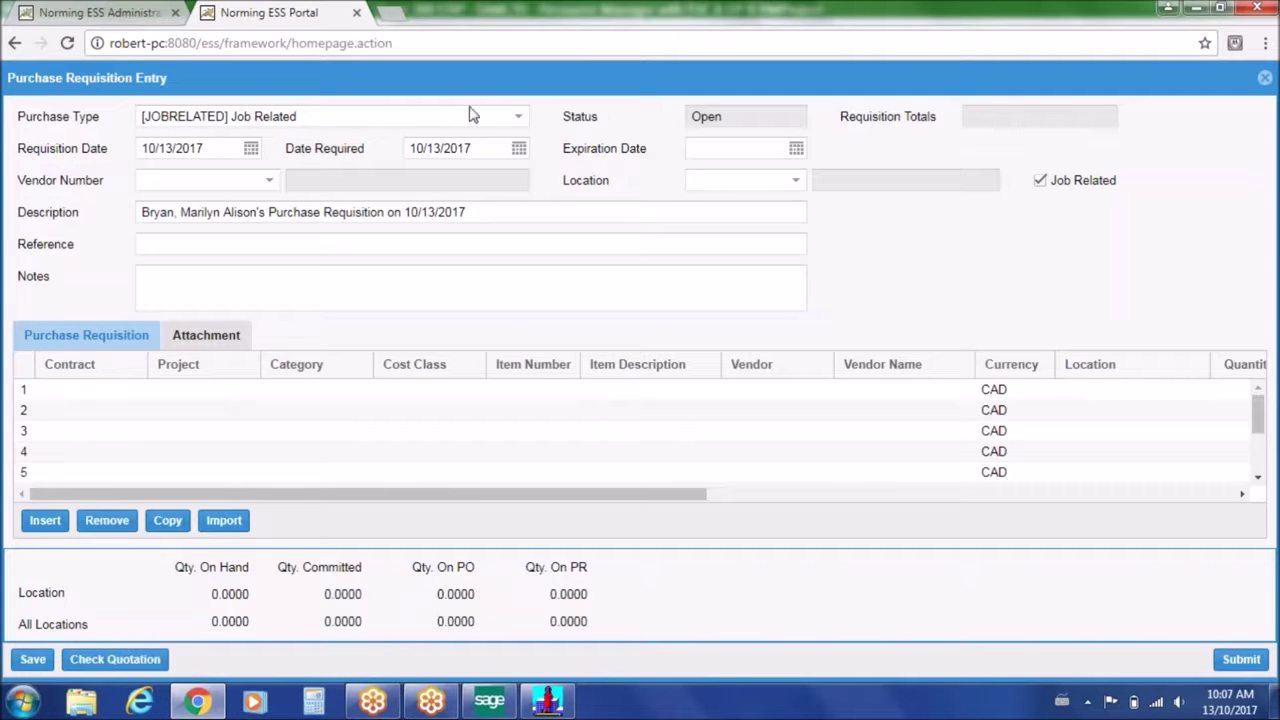
left_click(519, 119)
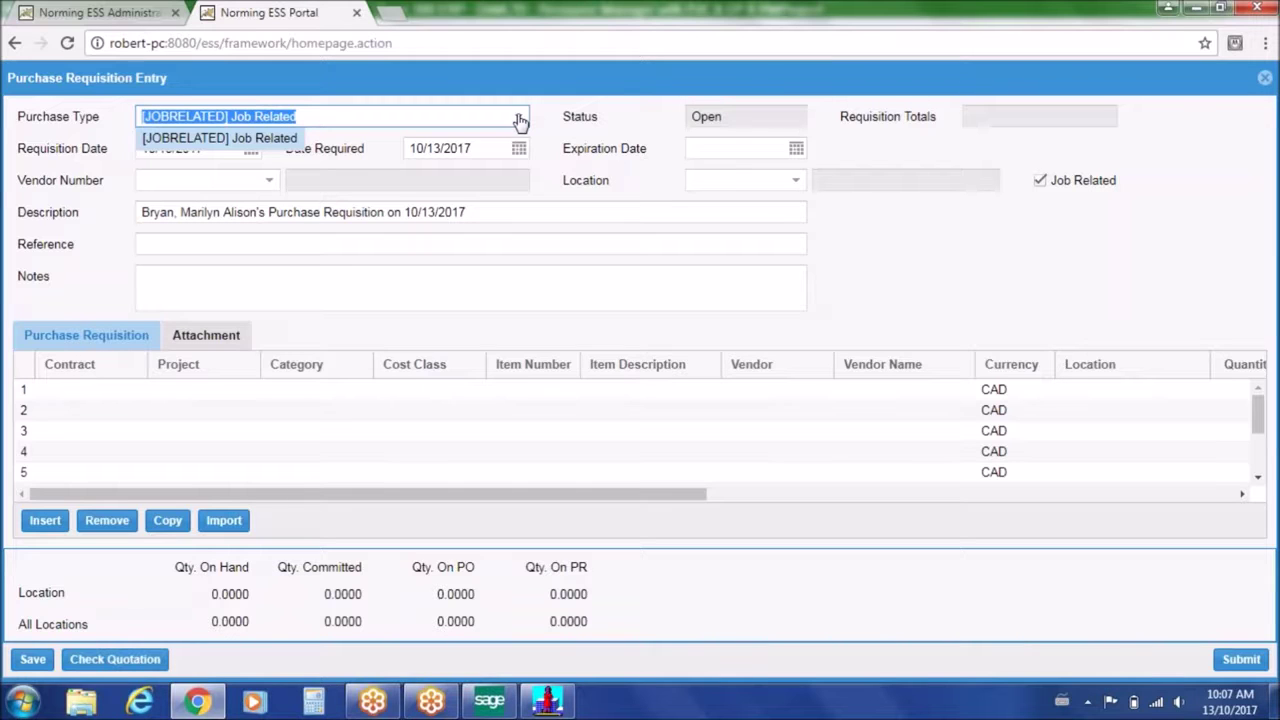
left_click(519, 121)
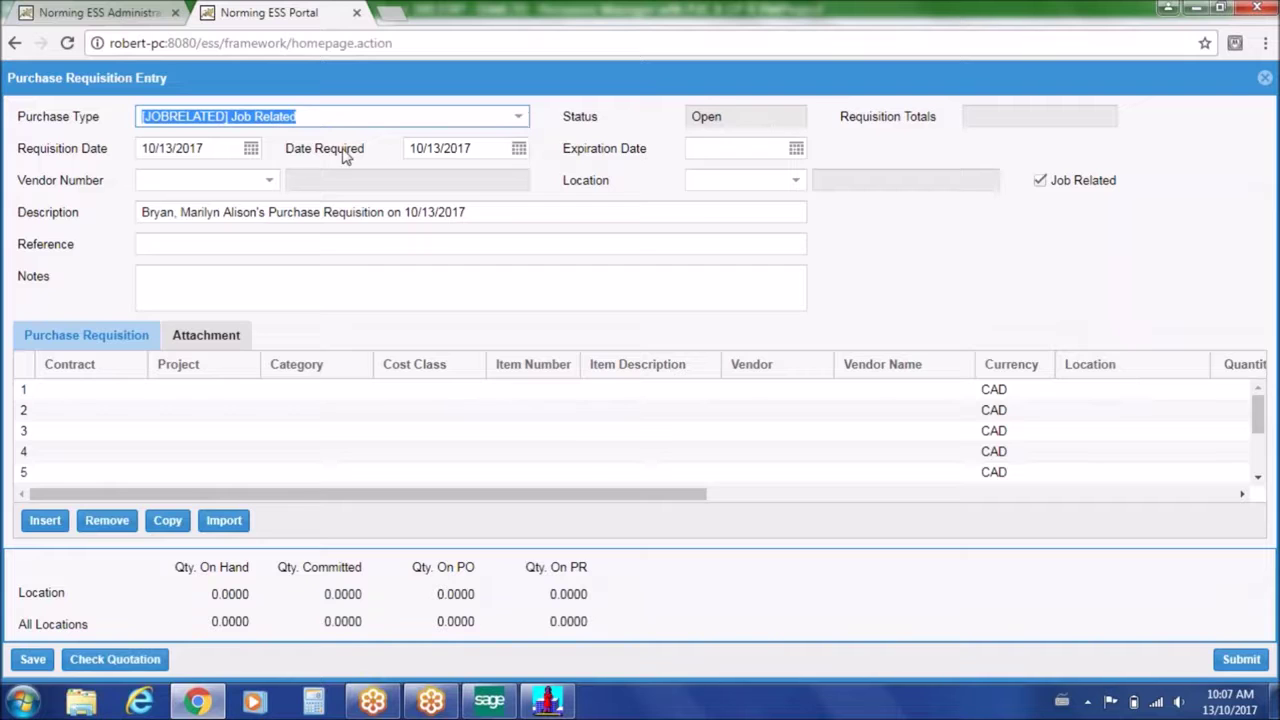
left_click(519, 149)
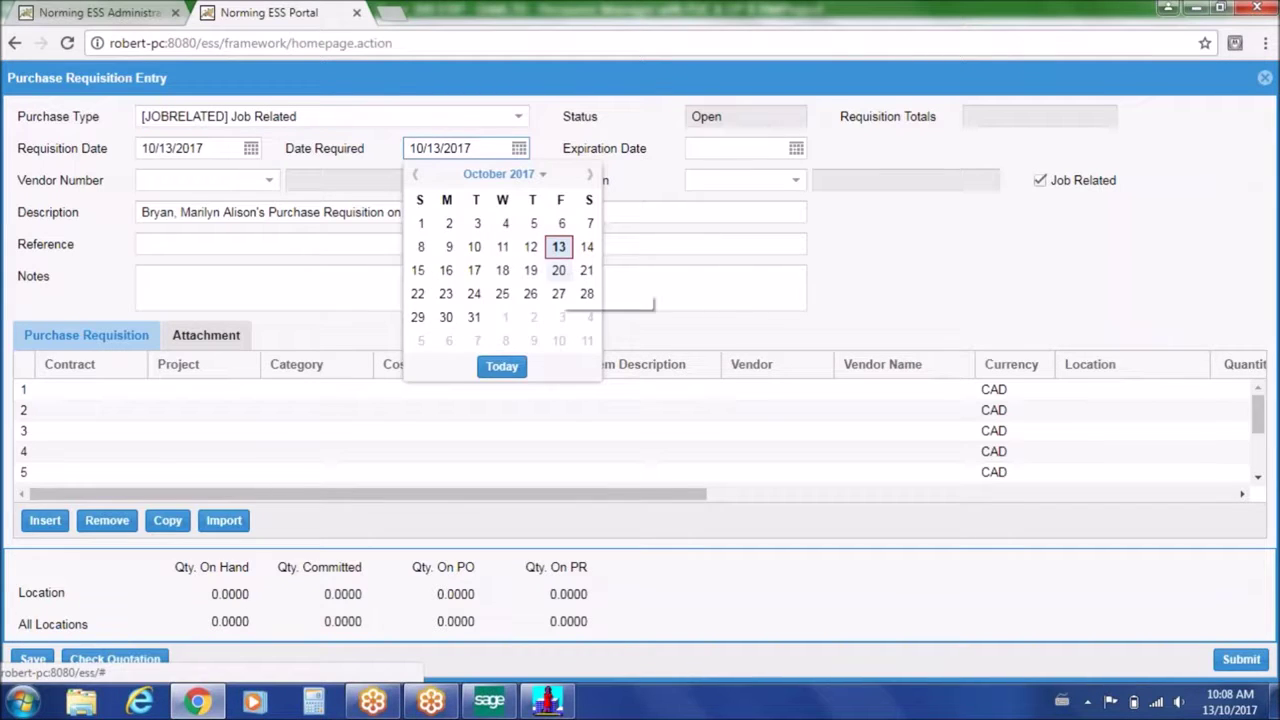
left_click(558, 270)
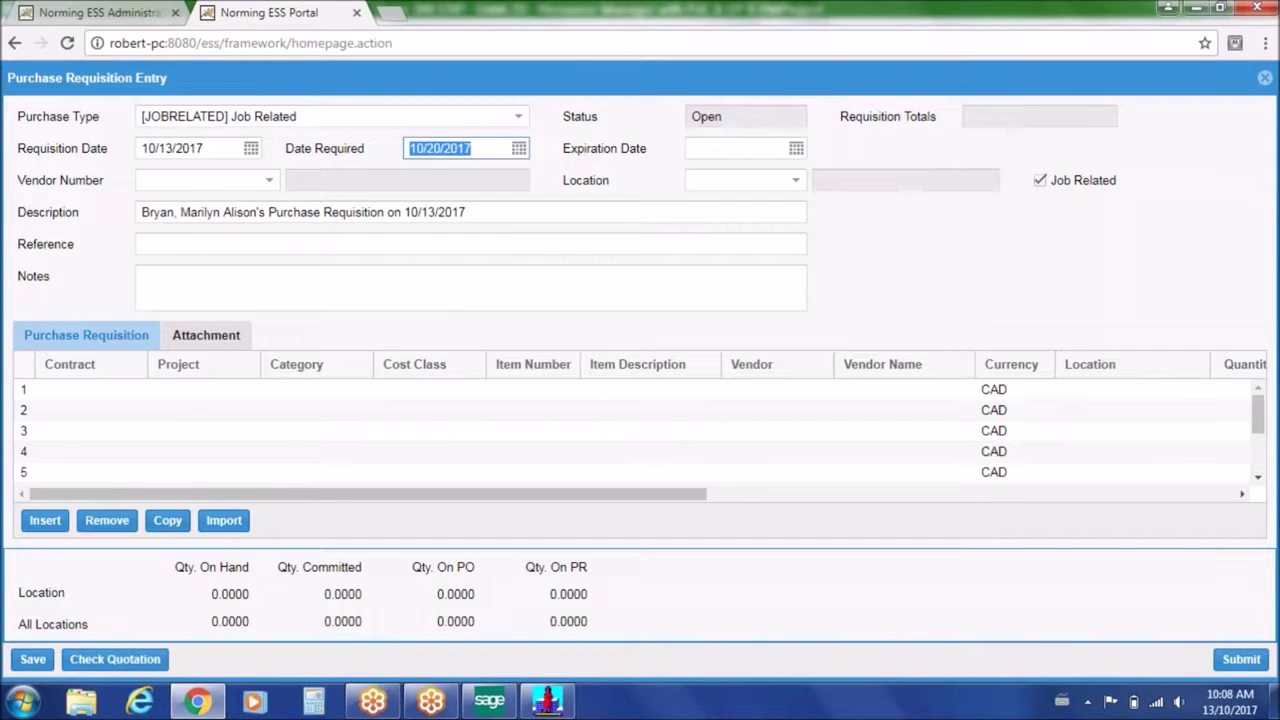
left_click(796, 148)
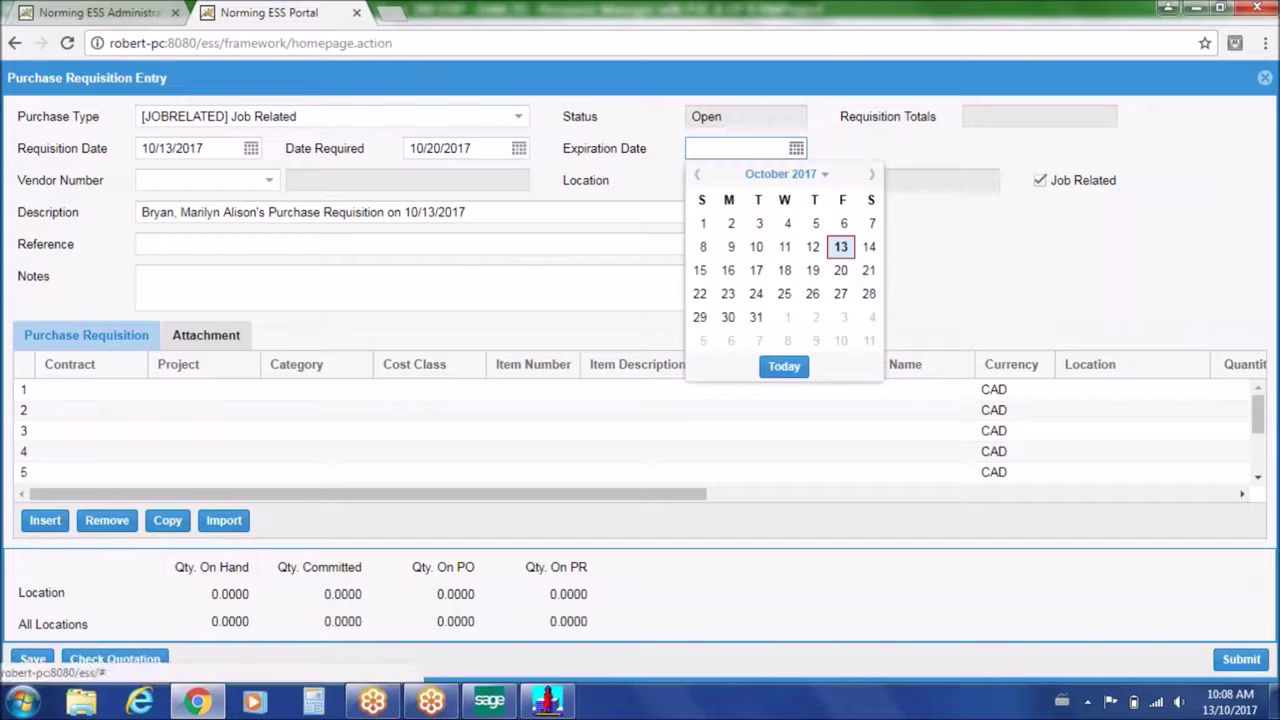
left_click(842, 272)
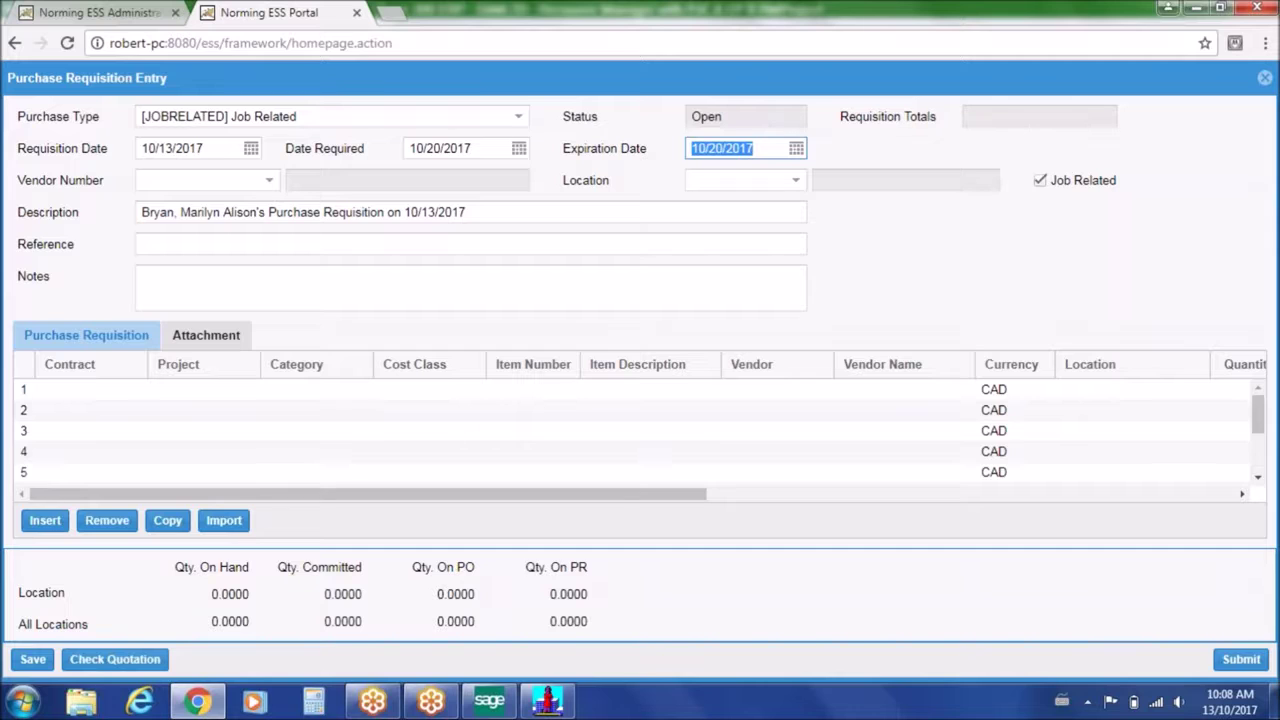
left_click(796, 180)
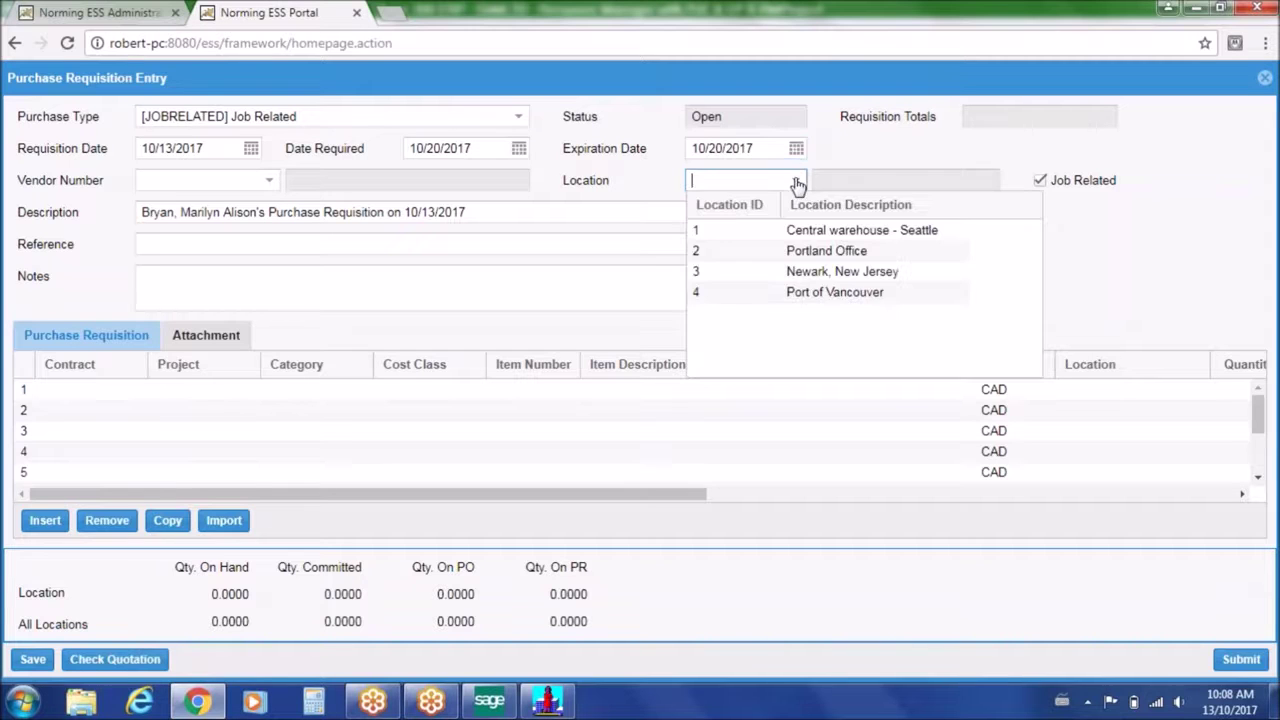
left_click(730, 234)
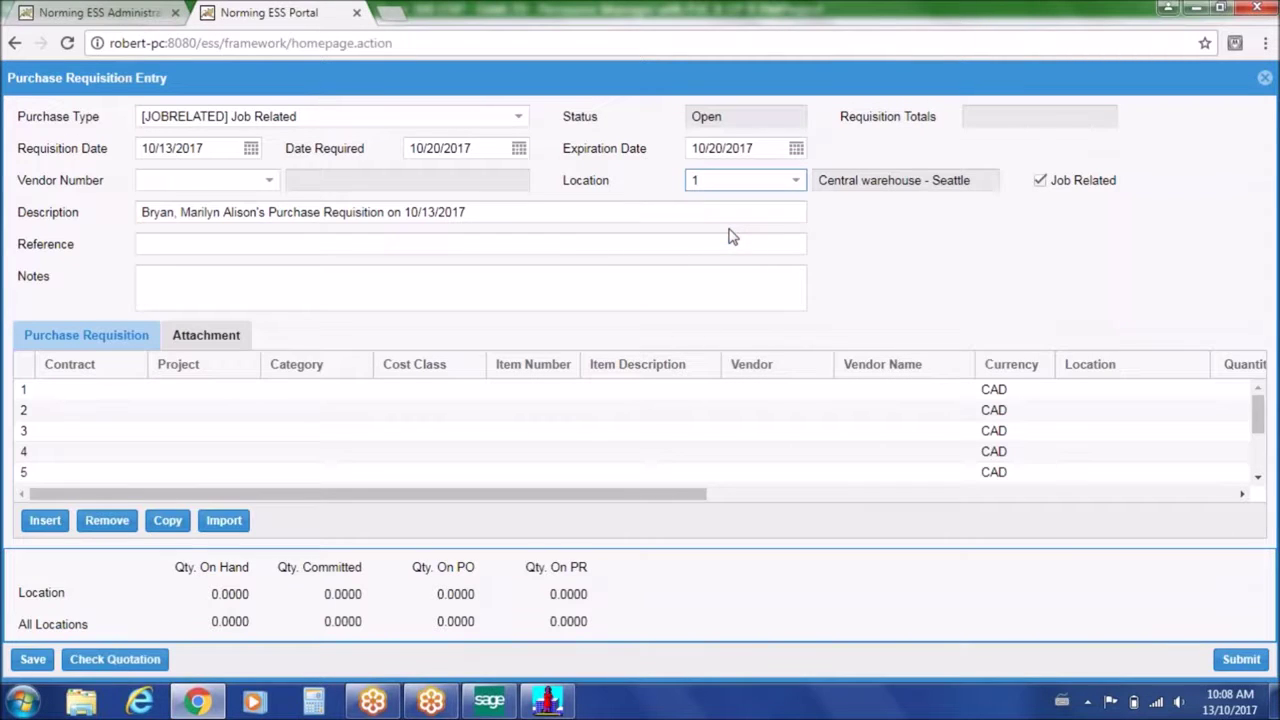
Choose vendor 1200 Chloride Systems, select requisition line 1, then go back to Sage 300
left_click(270, 181)
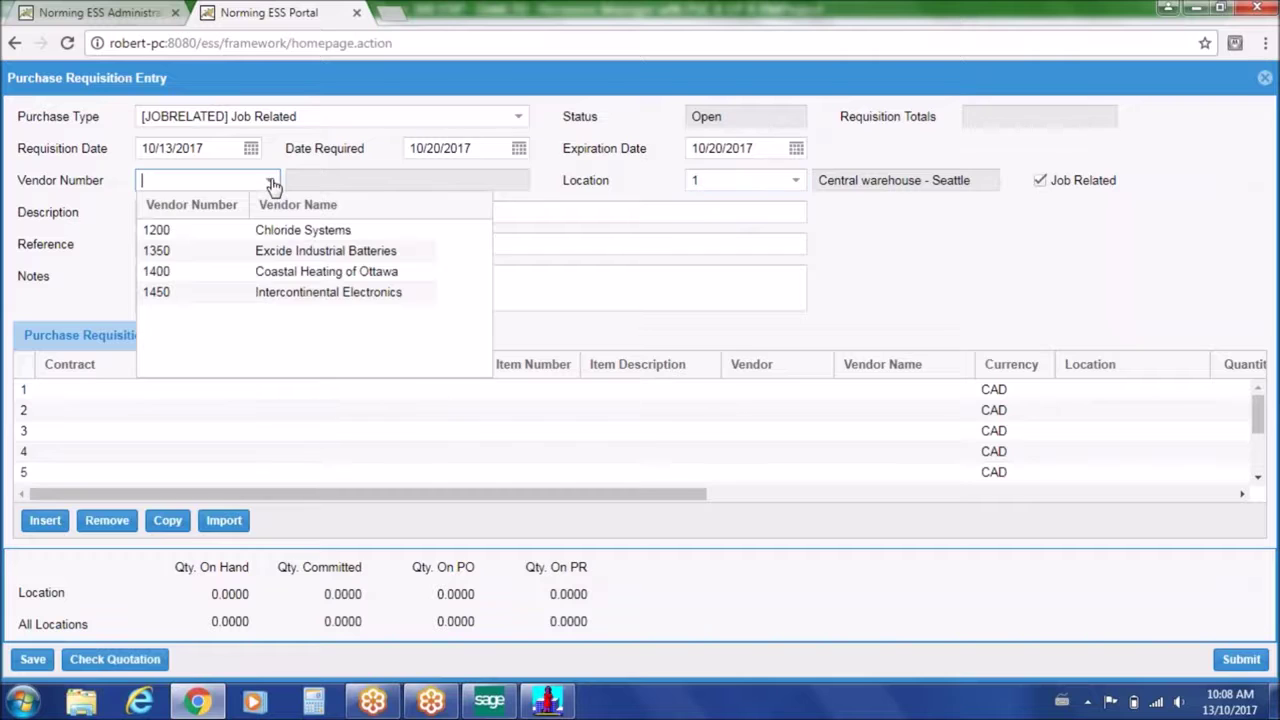
left_click(214, 232)
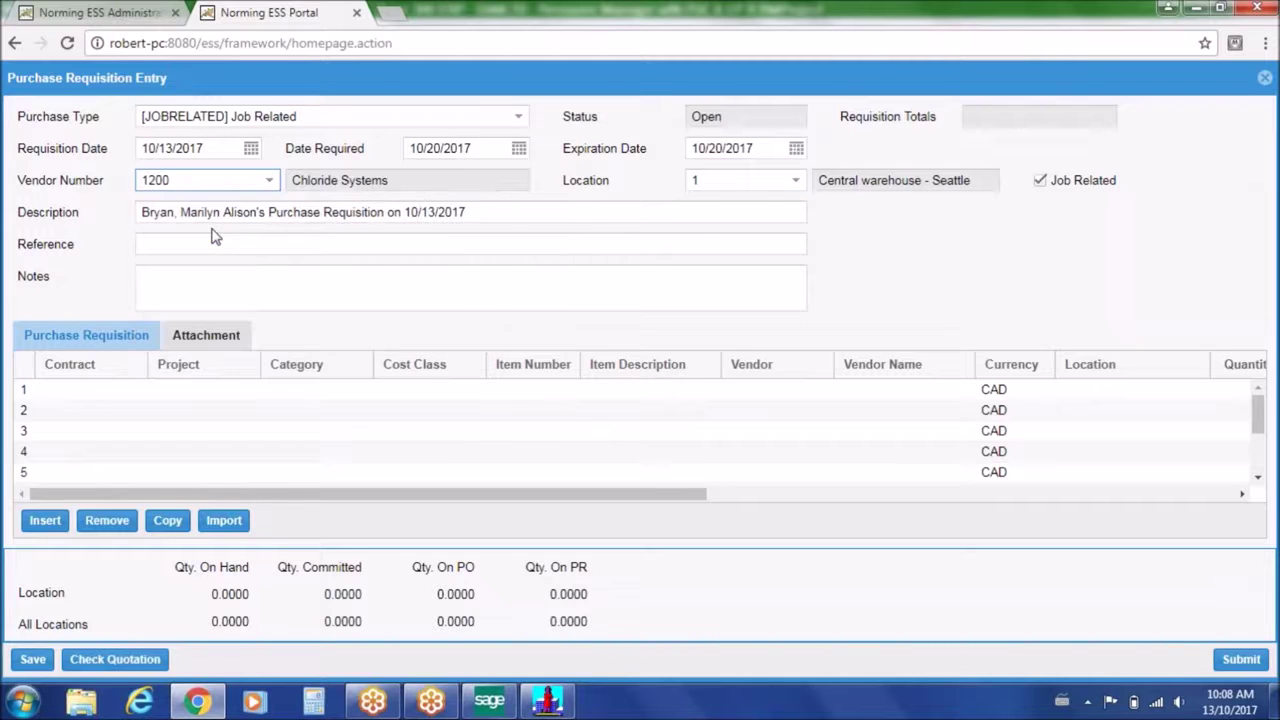
left_click(181, 274)
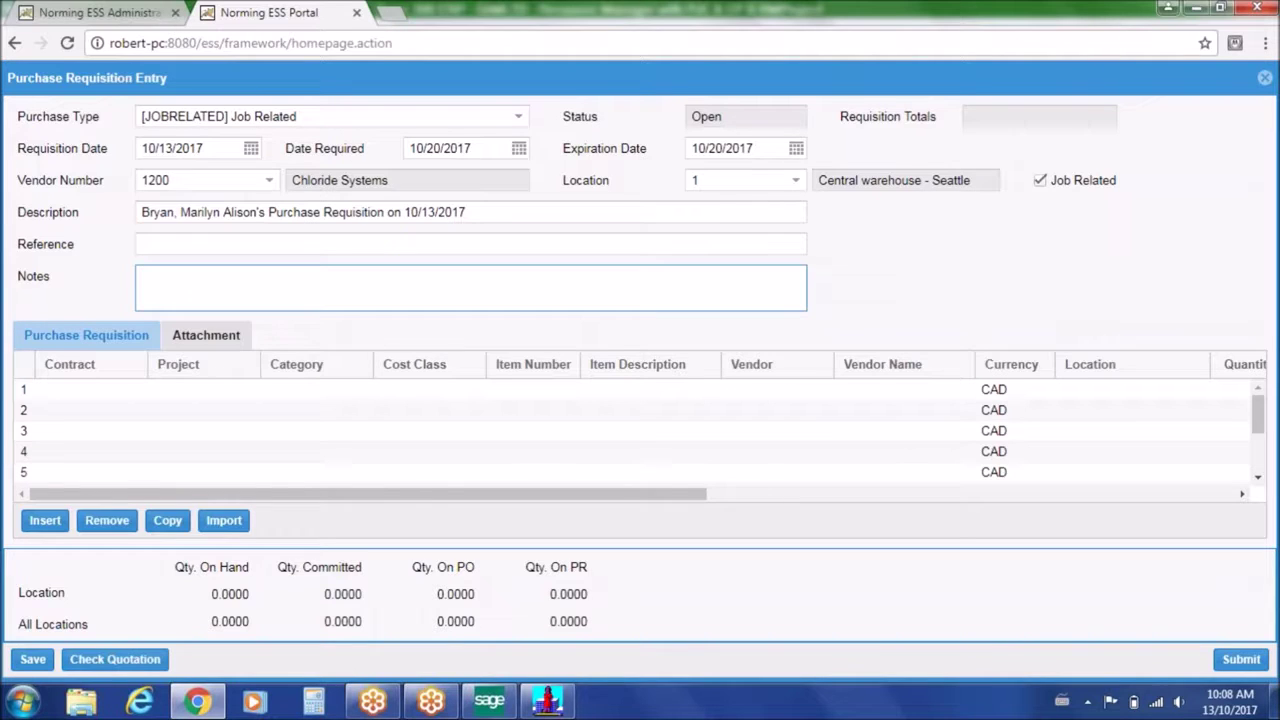
left_click(137, 390)
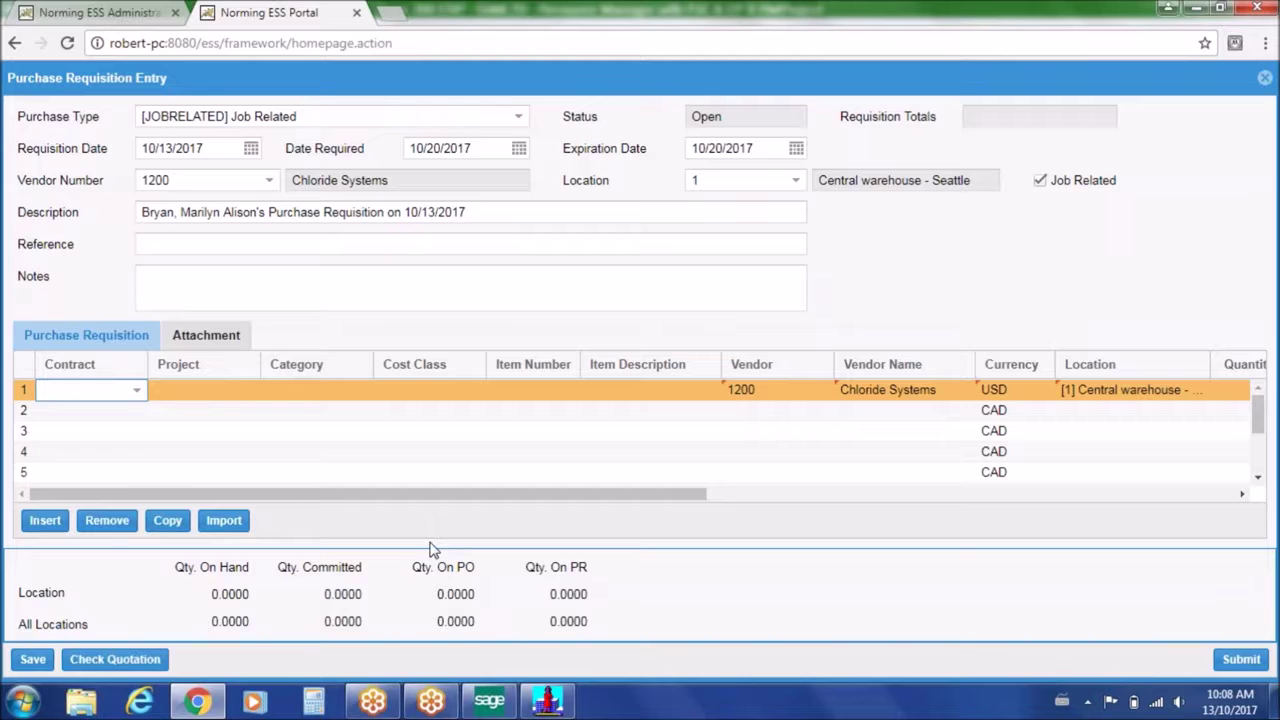
left_click(486, 702)
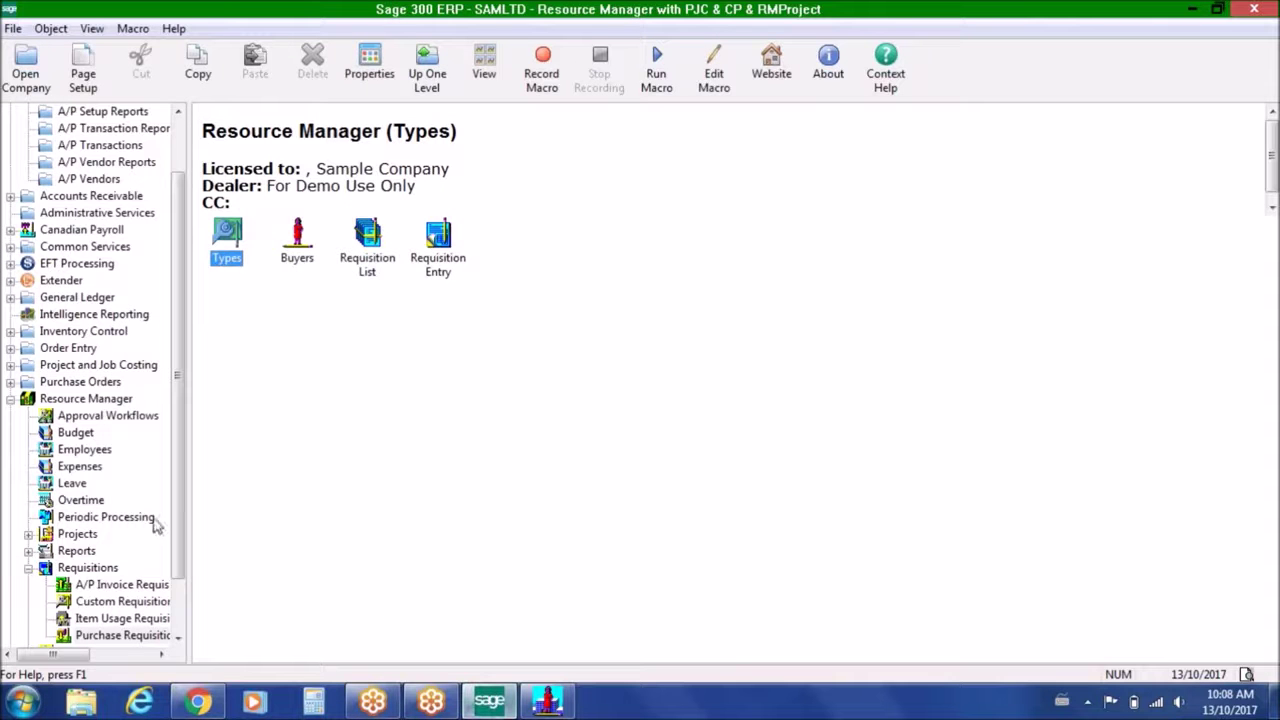
Inspect the Integration and Processing tabs of Resource Manager Options, then close the window
scroll(177, 523, "down", 2)
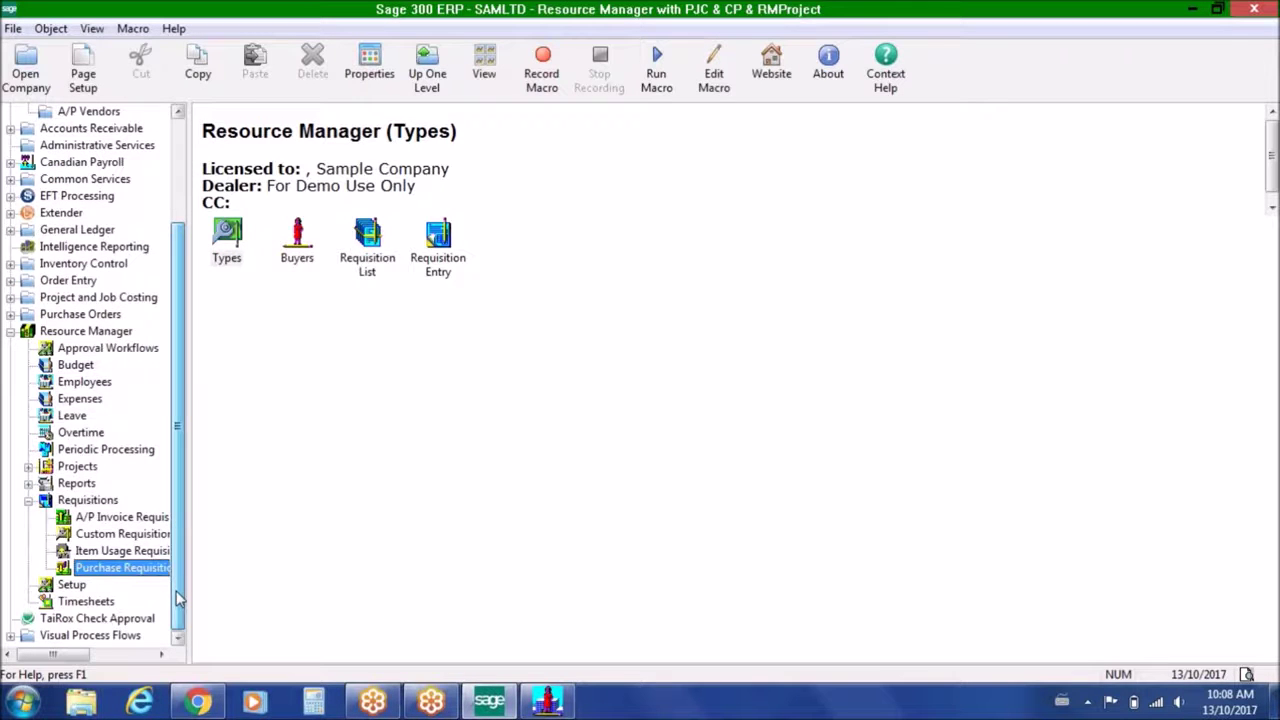
left_click(72, 588)
double_click(229, 238)
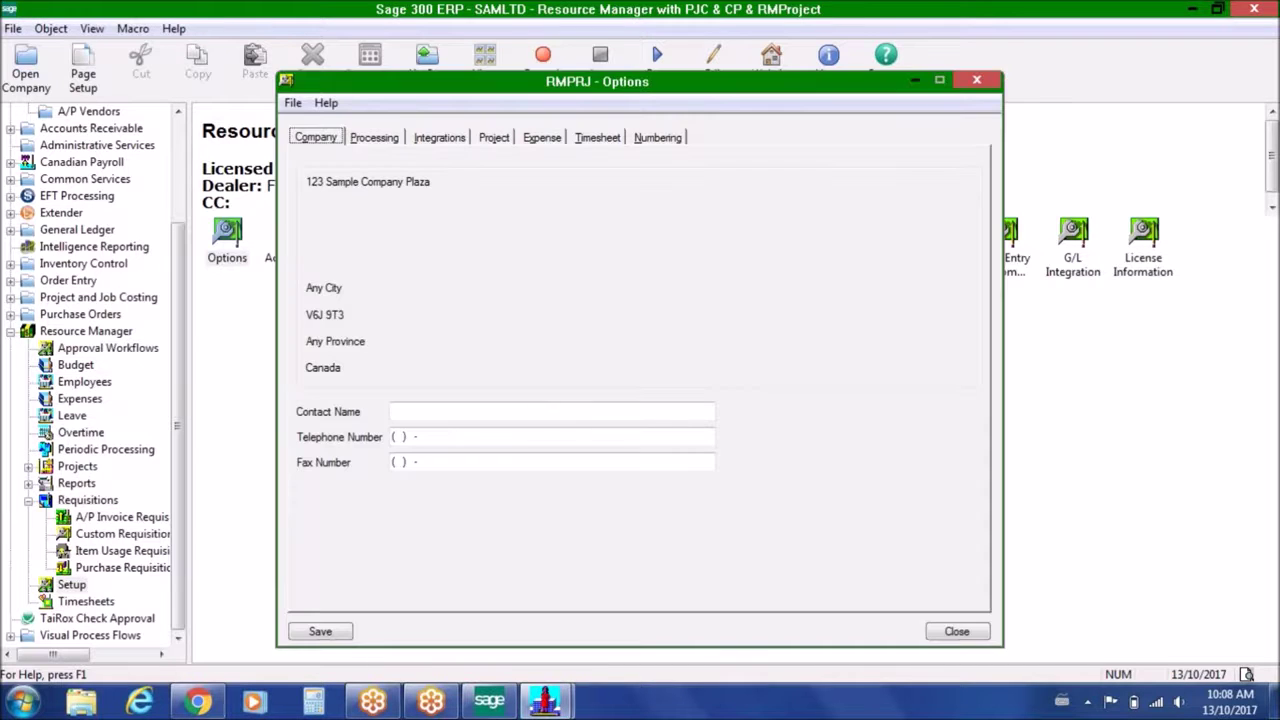
left_click(427, 140)
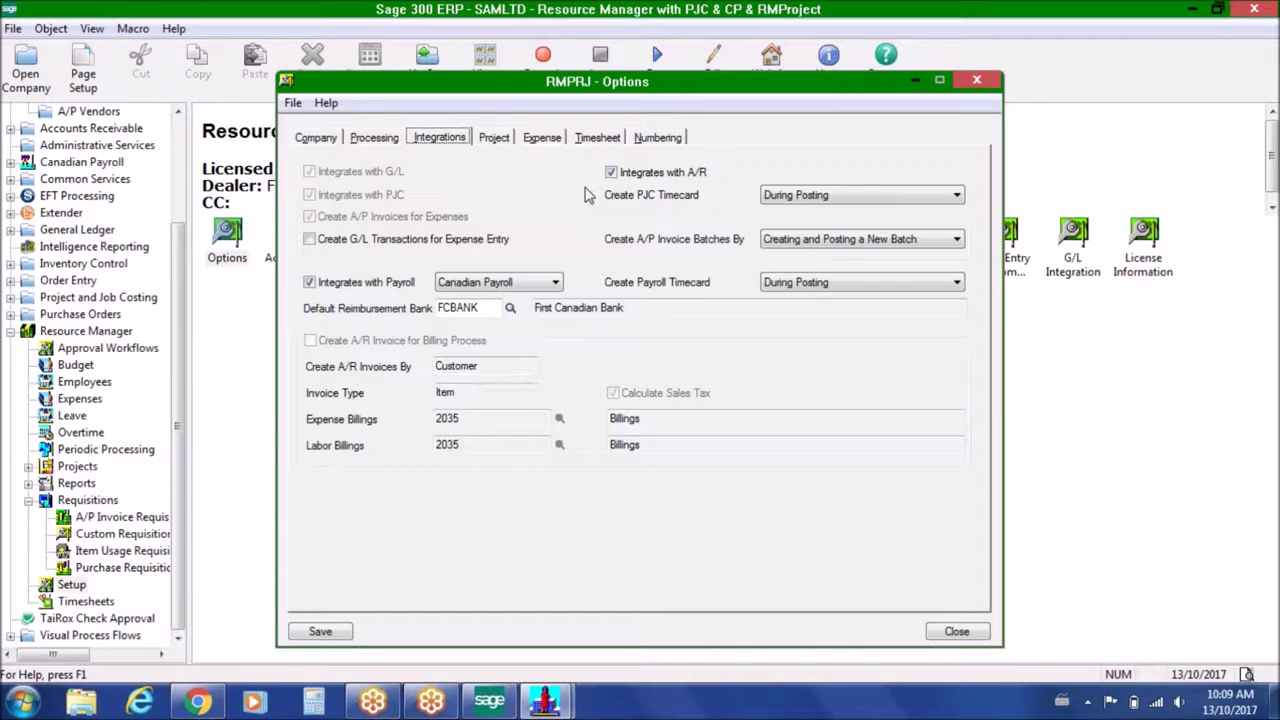
left_click(385, 146)
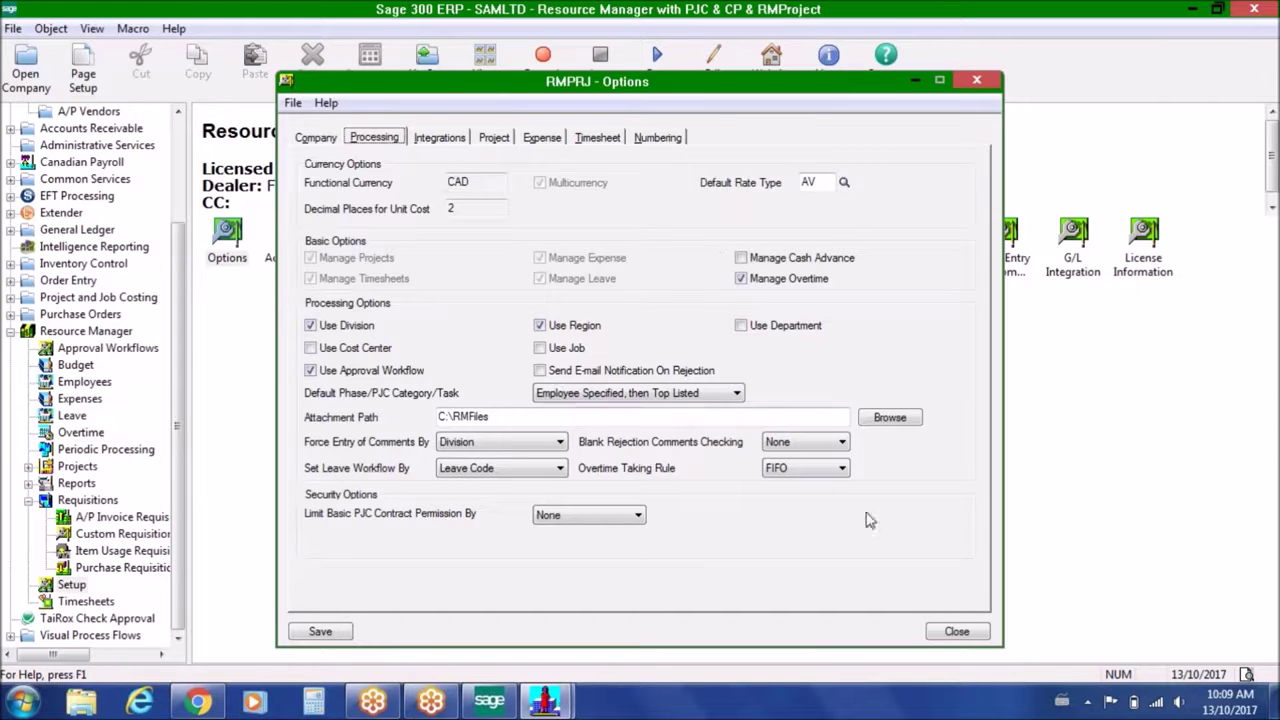
left_click(957, 631)
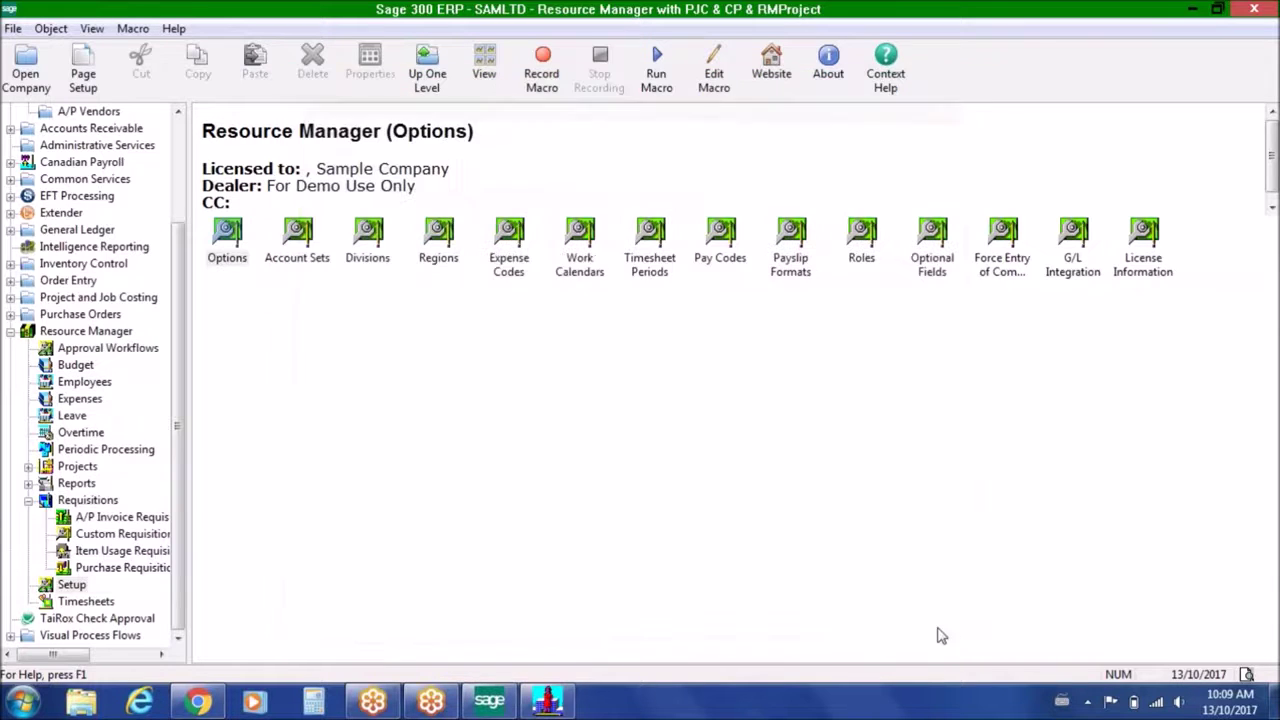
Load the Purchase Requisition approval workflow PRWF in Approval Workflows
left_click(152, 347)
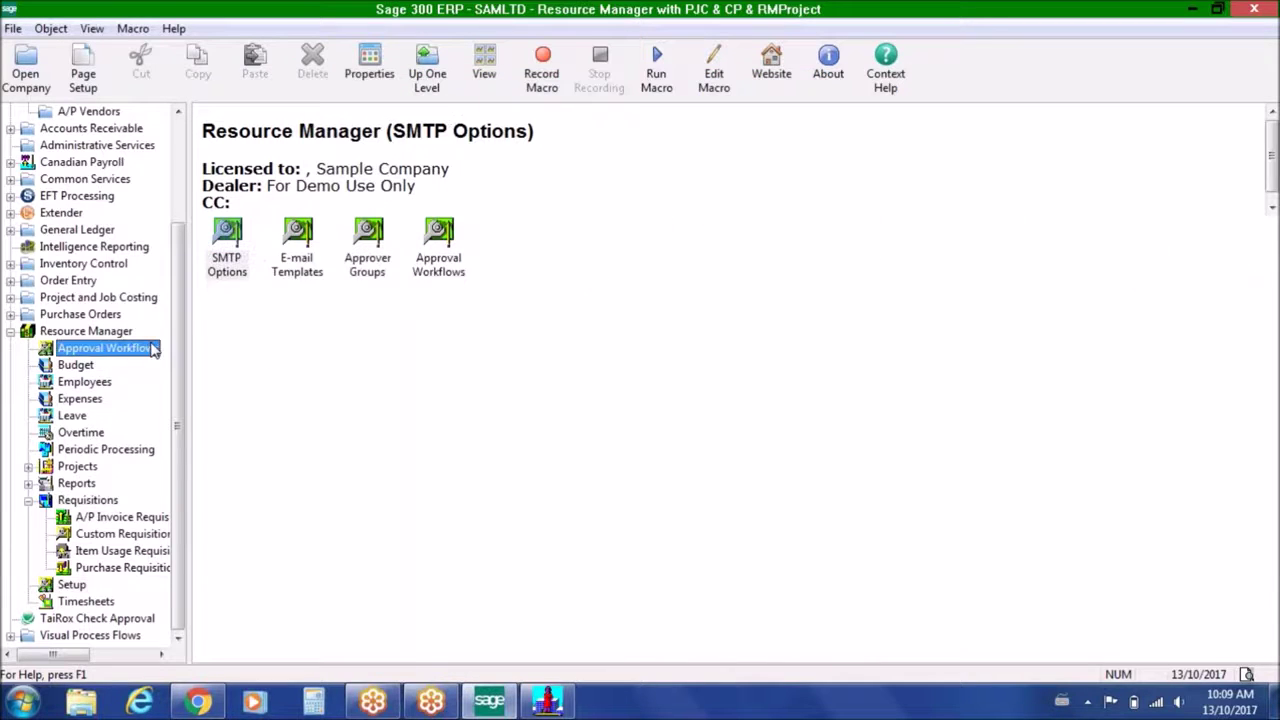
double_click(440, 235)
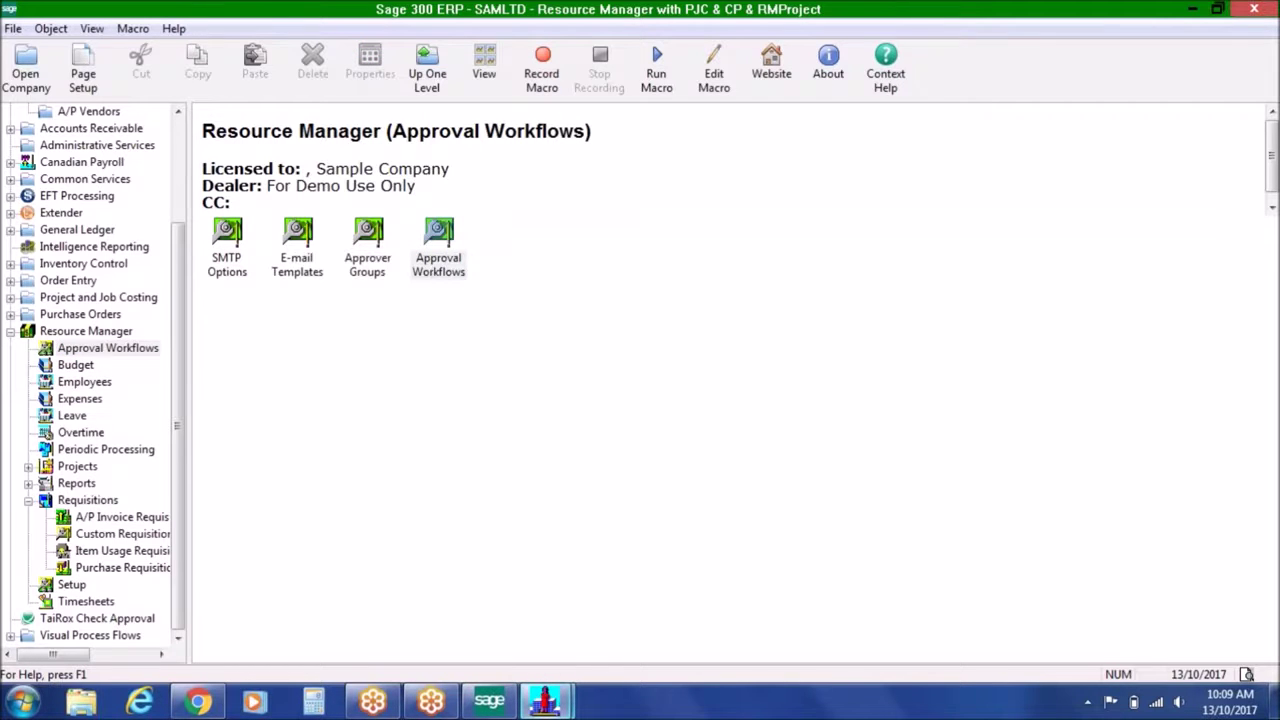
left_click(615, 204)
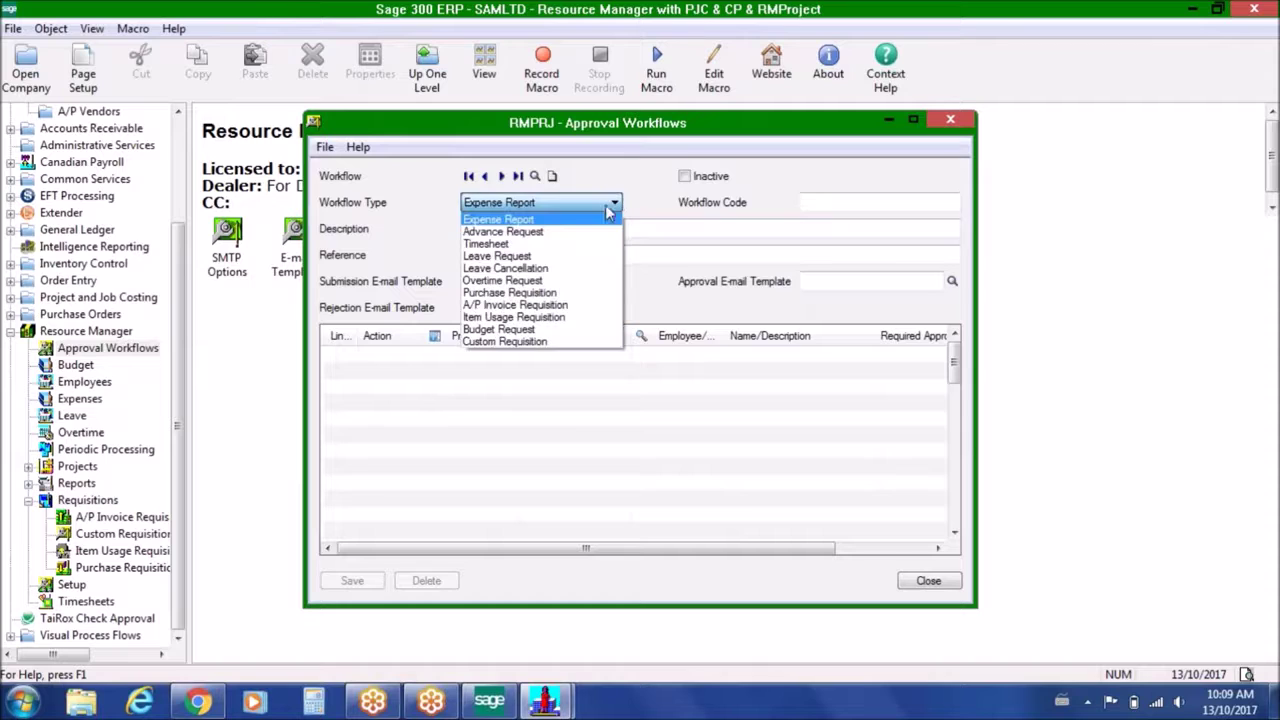
left_click(559, 293)
left_click(501, 175)
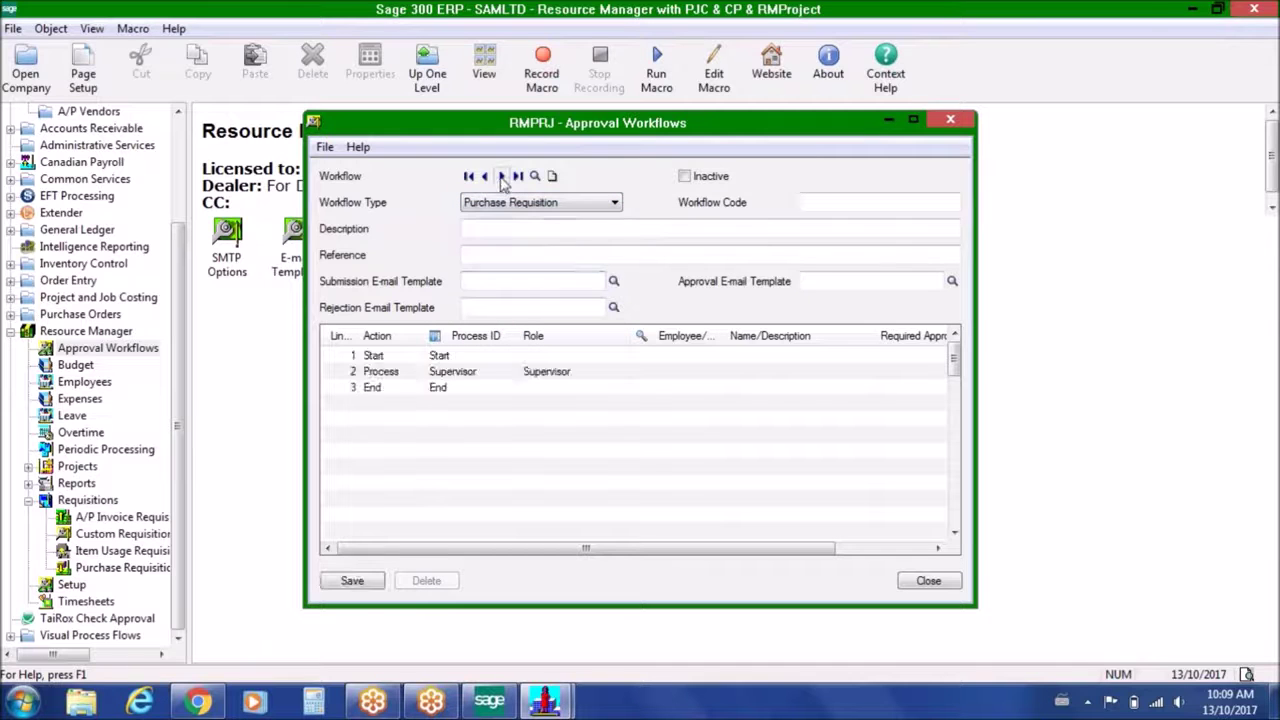
Confirm the Supervisor step's approver role and review the PRSUB, rejection and approval templates, then close
left_click(617, 372)
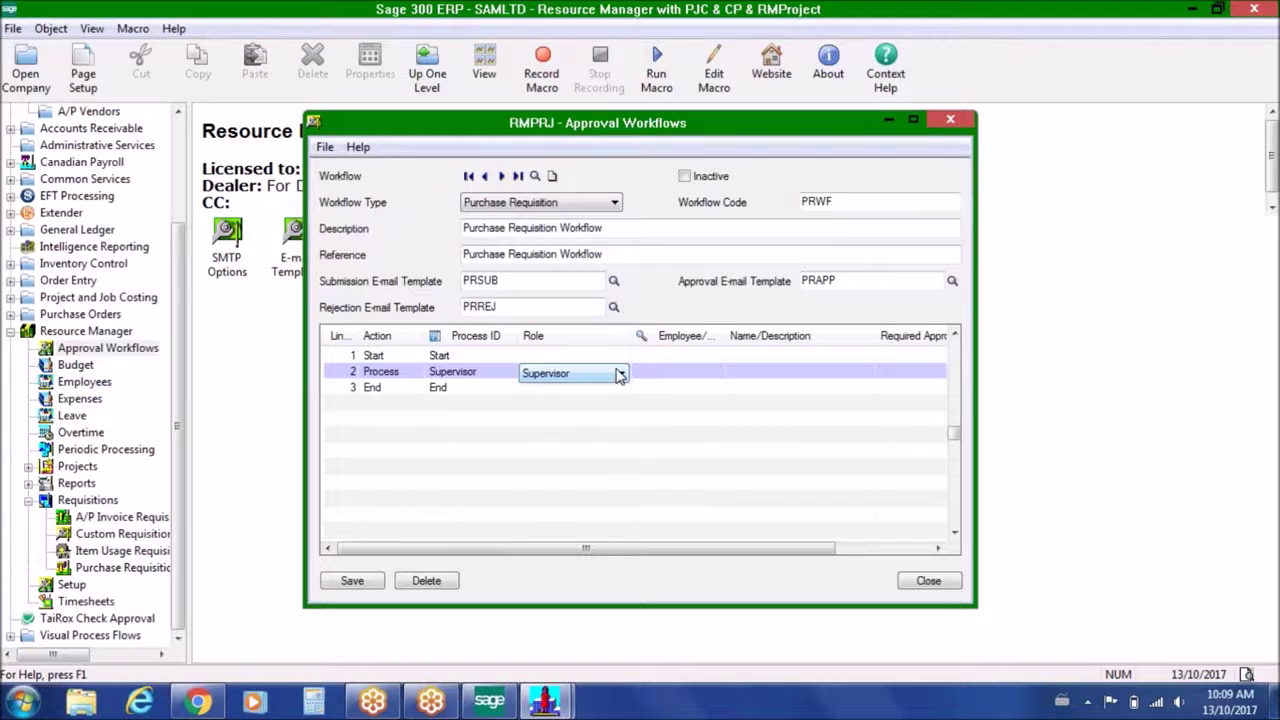
left_click(621, 374)
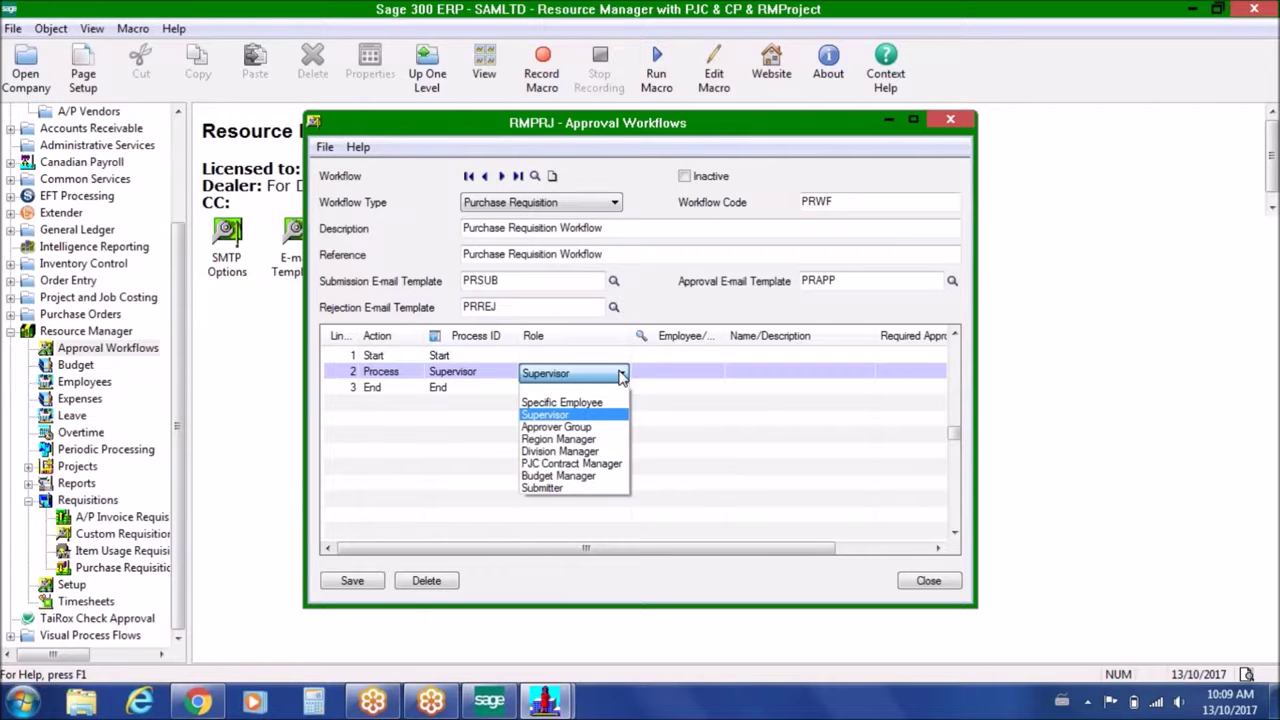
left_click(574, 418)
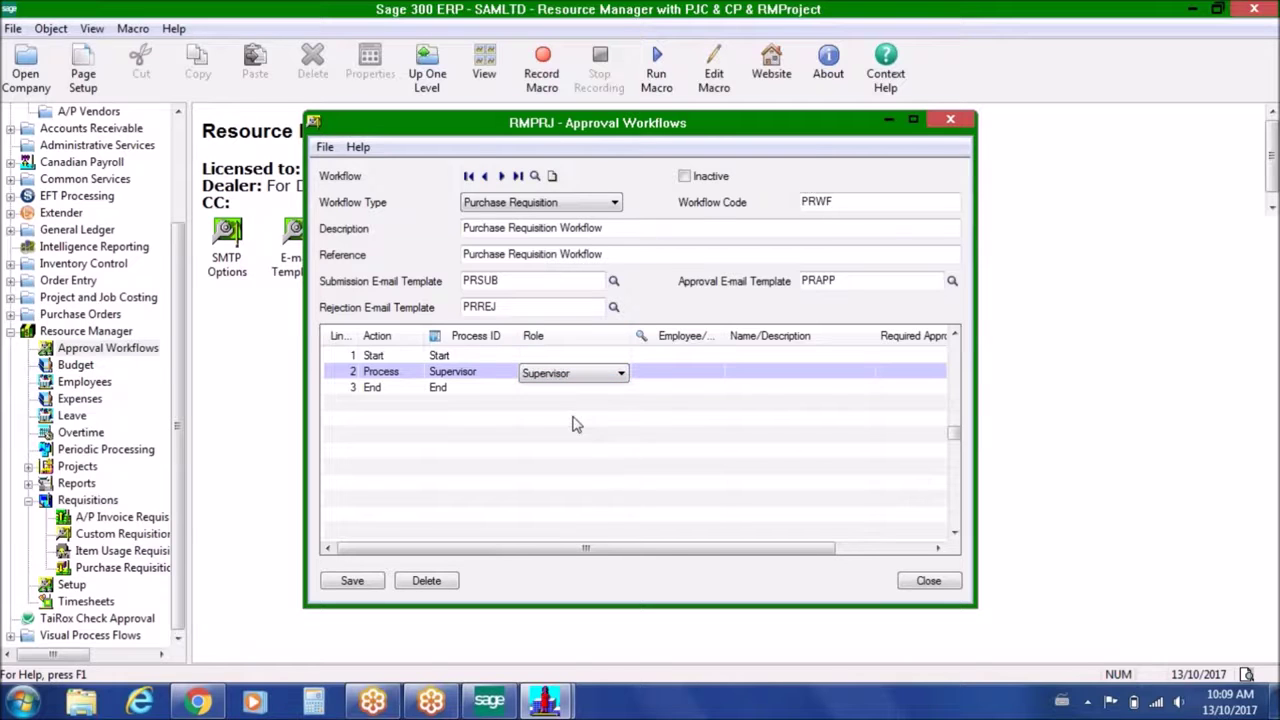
left_click(620, 375)
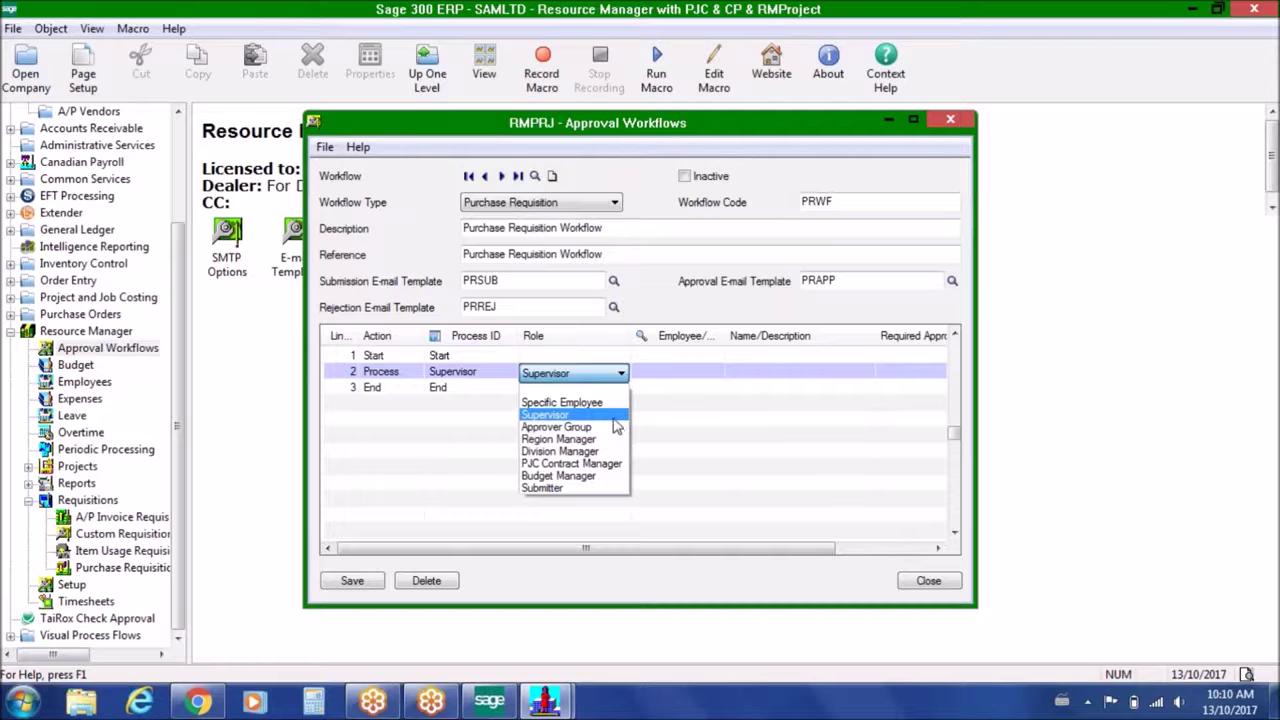
left_click(615, 422)
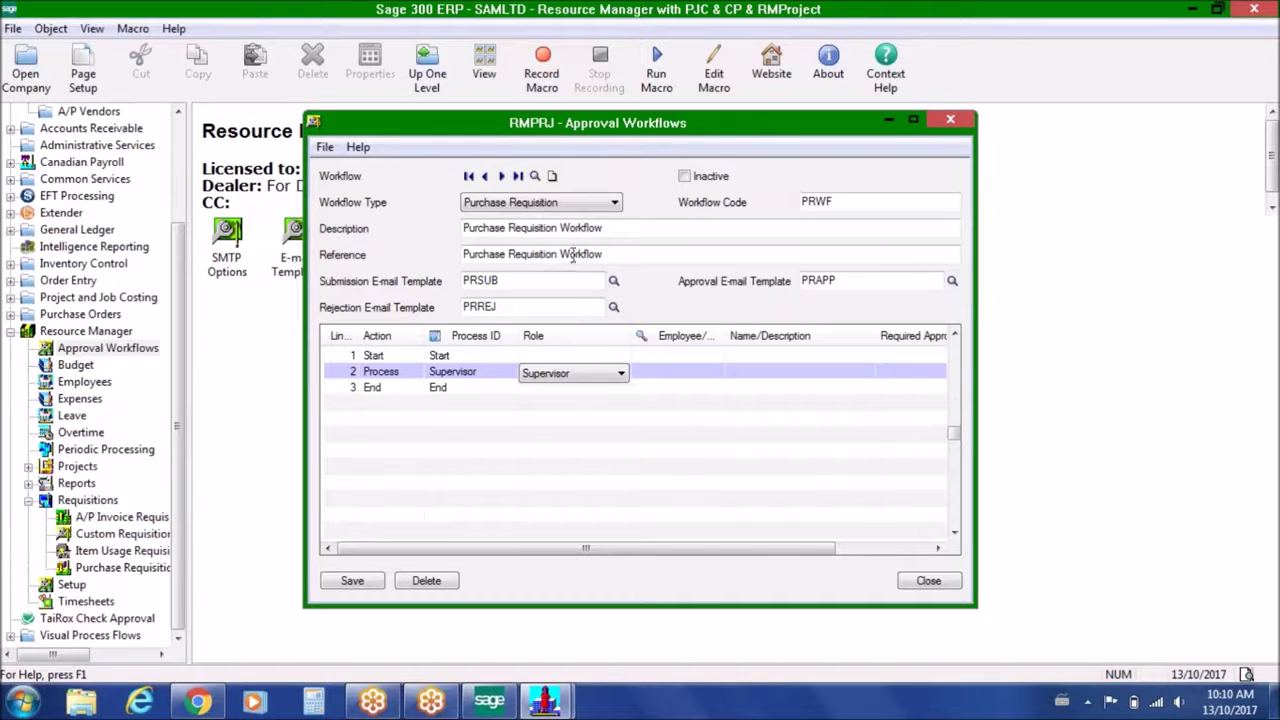
left_click(527, 281)
key("Tab")
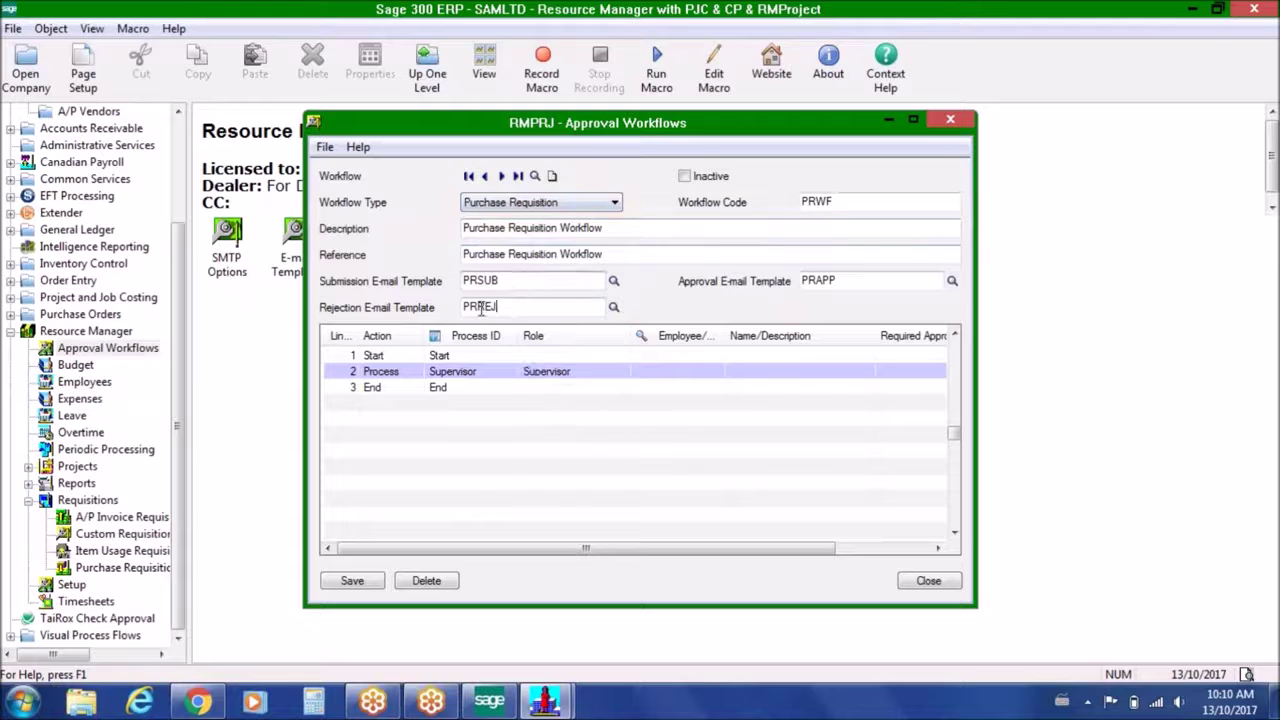
key("Tab")
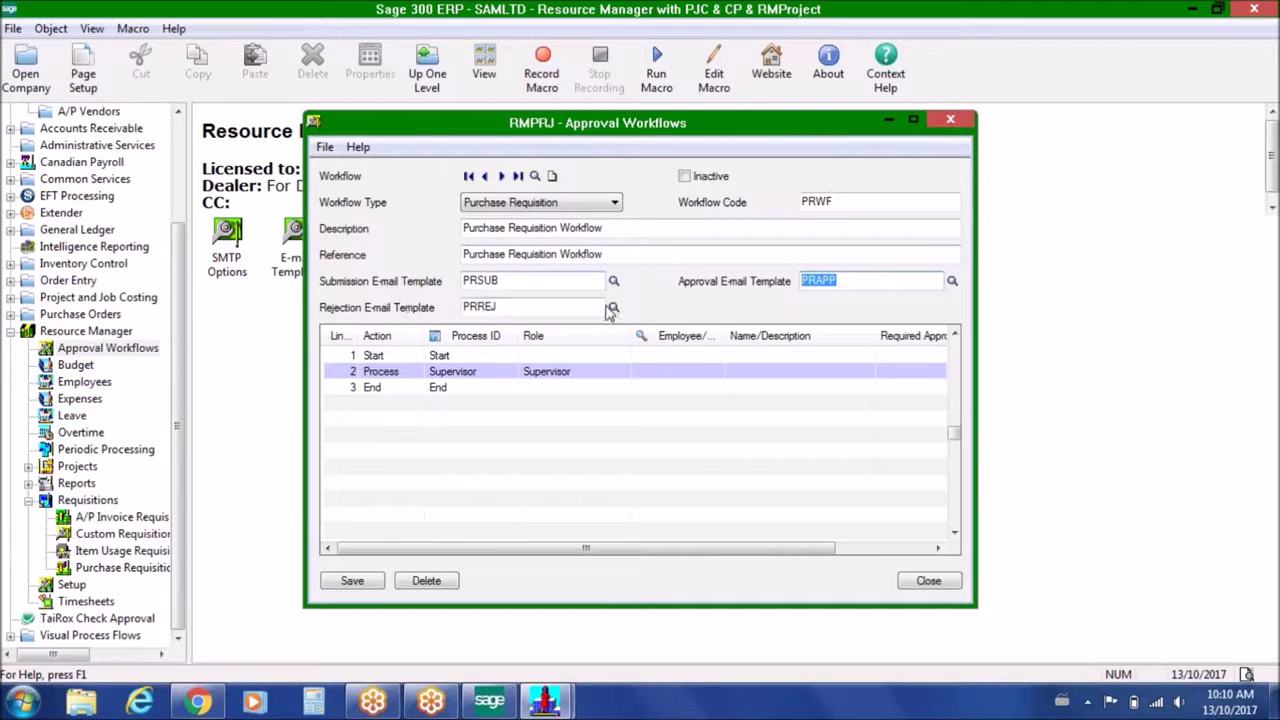
key("alt+F4")
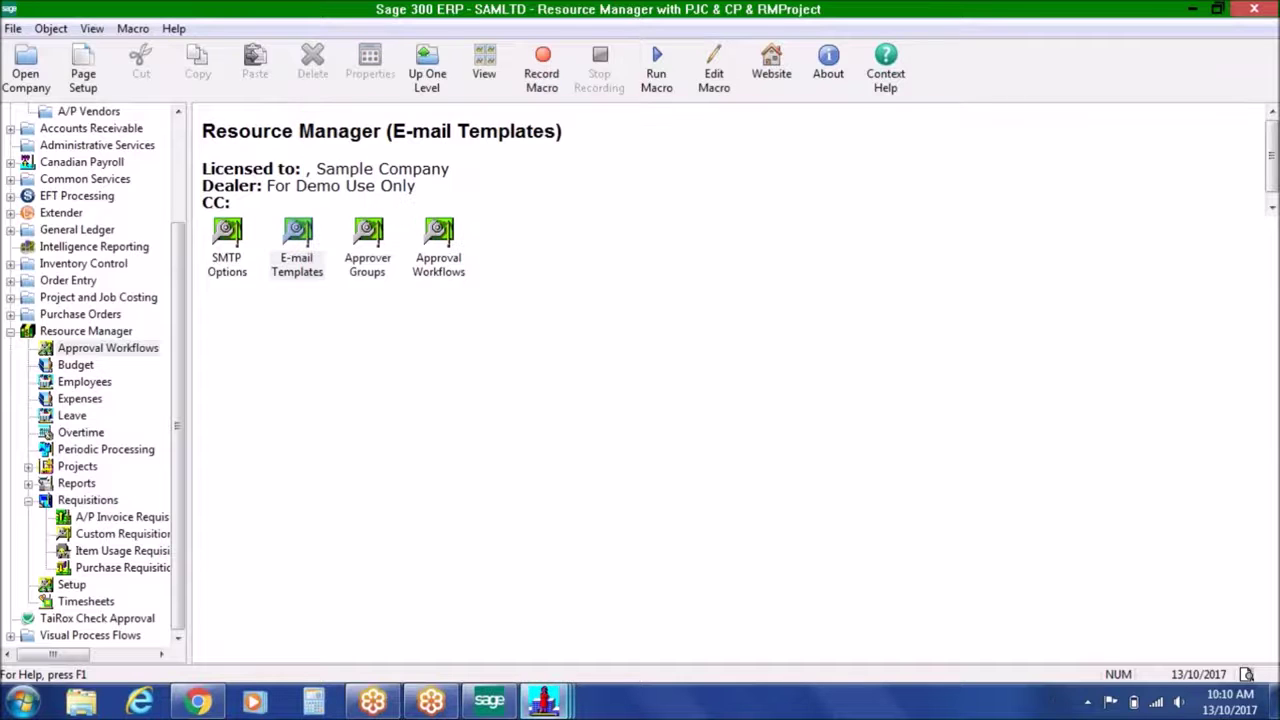
Display the Purchase Requisition e-mail templates, starting with approval template PRAPP
double_click(297, 240)
left_click(586, 184)
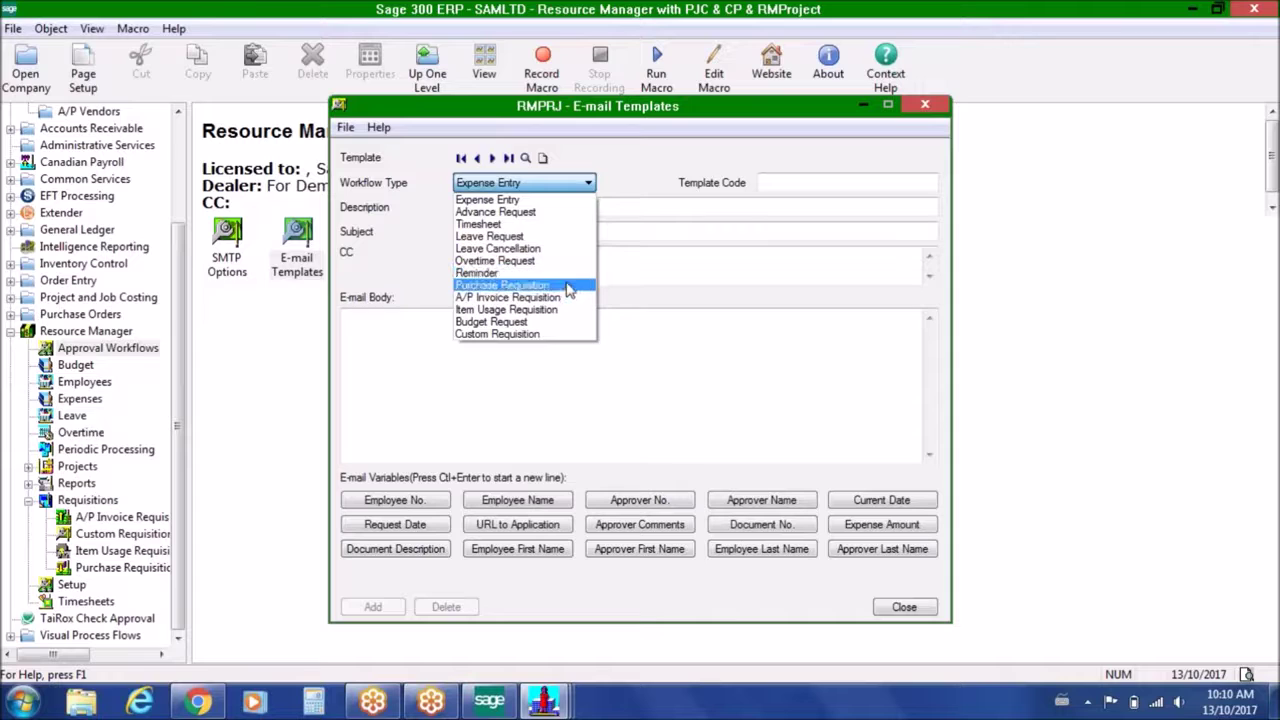
left_click(567, 287)
left_click(492, 158)
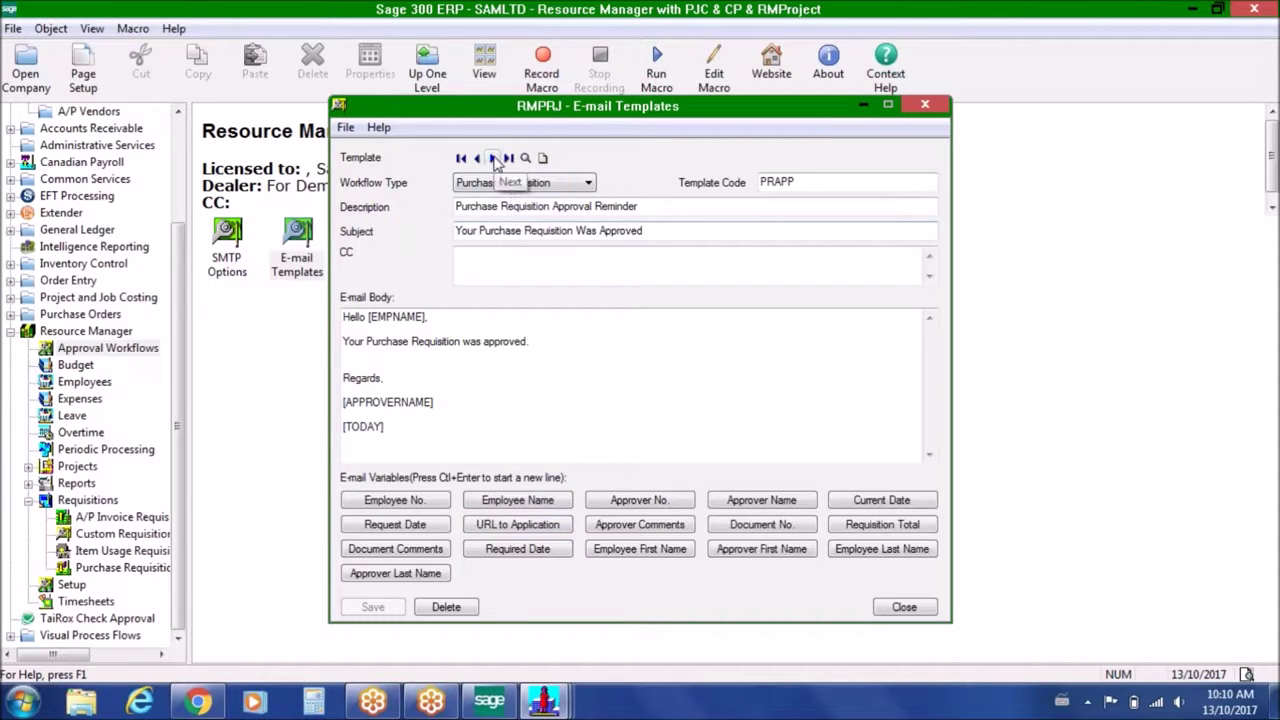
Review PRREJ's [NOTES] and PRSUB's [URL] placeholders, close the templates, and return to the portal
left_click(493, 158)
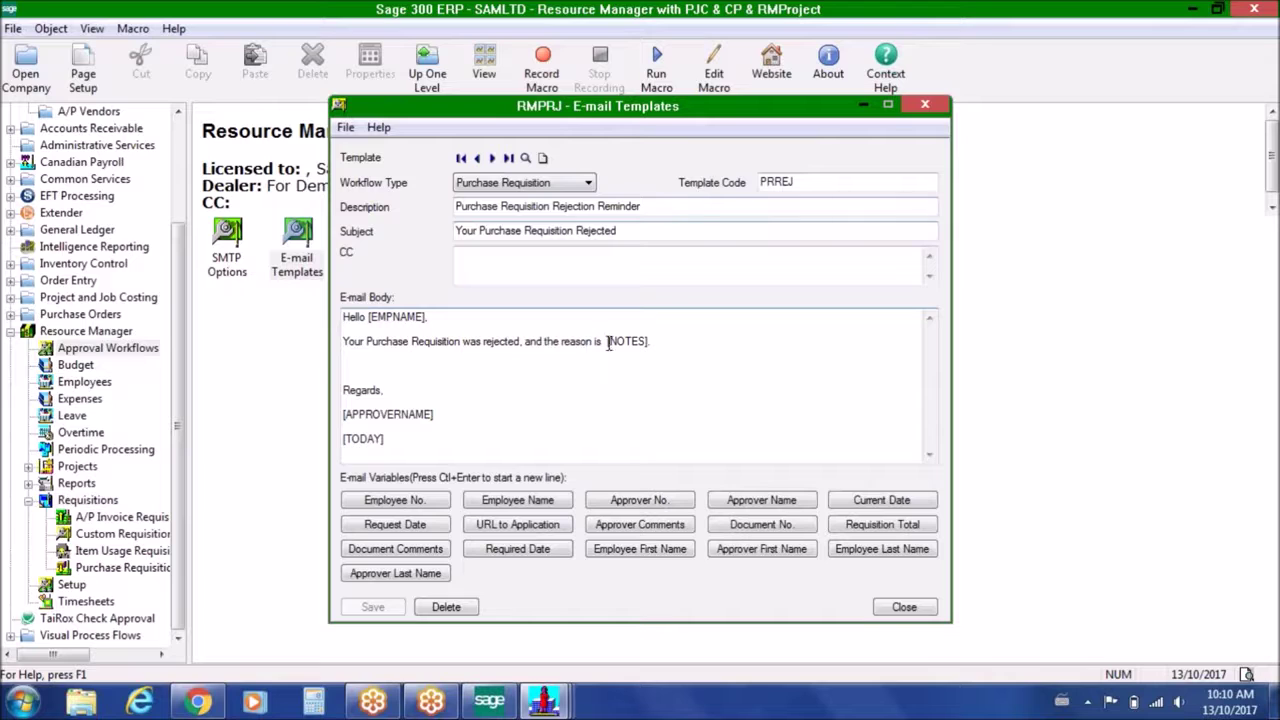
left_click_drag(607, 341, 649, 341)
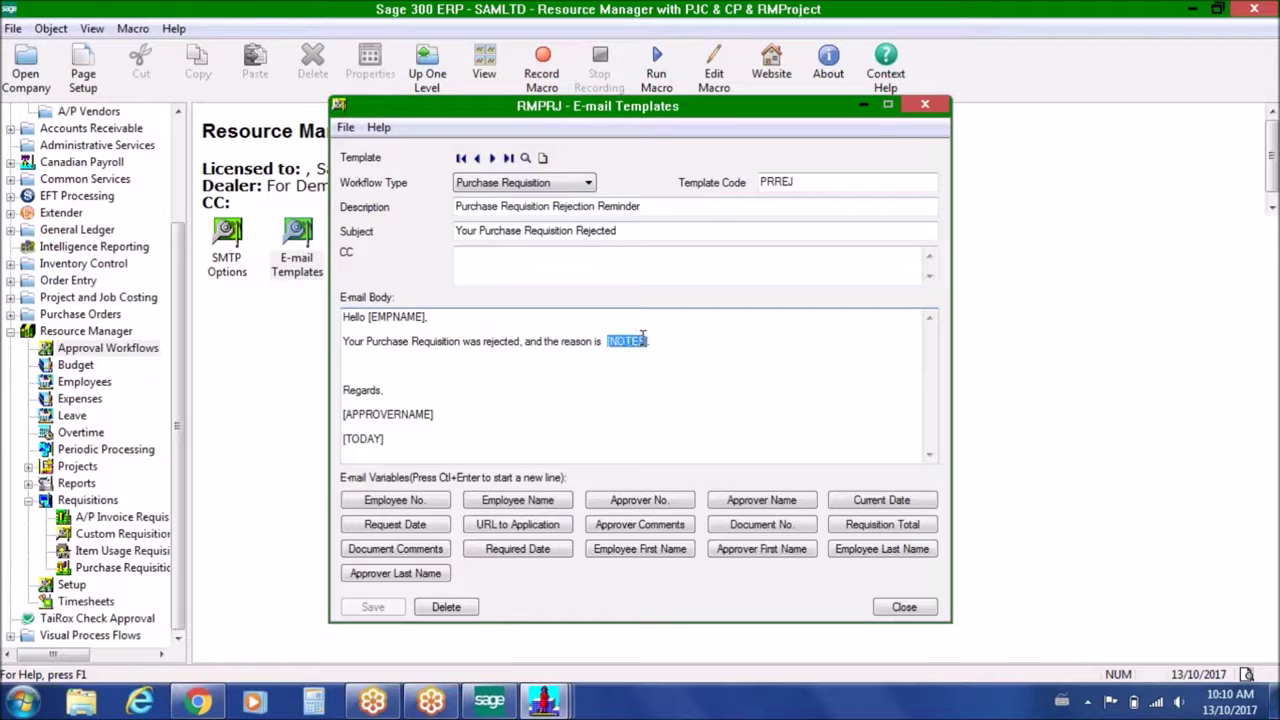
left_click(493, 158)
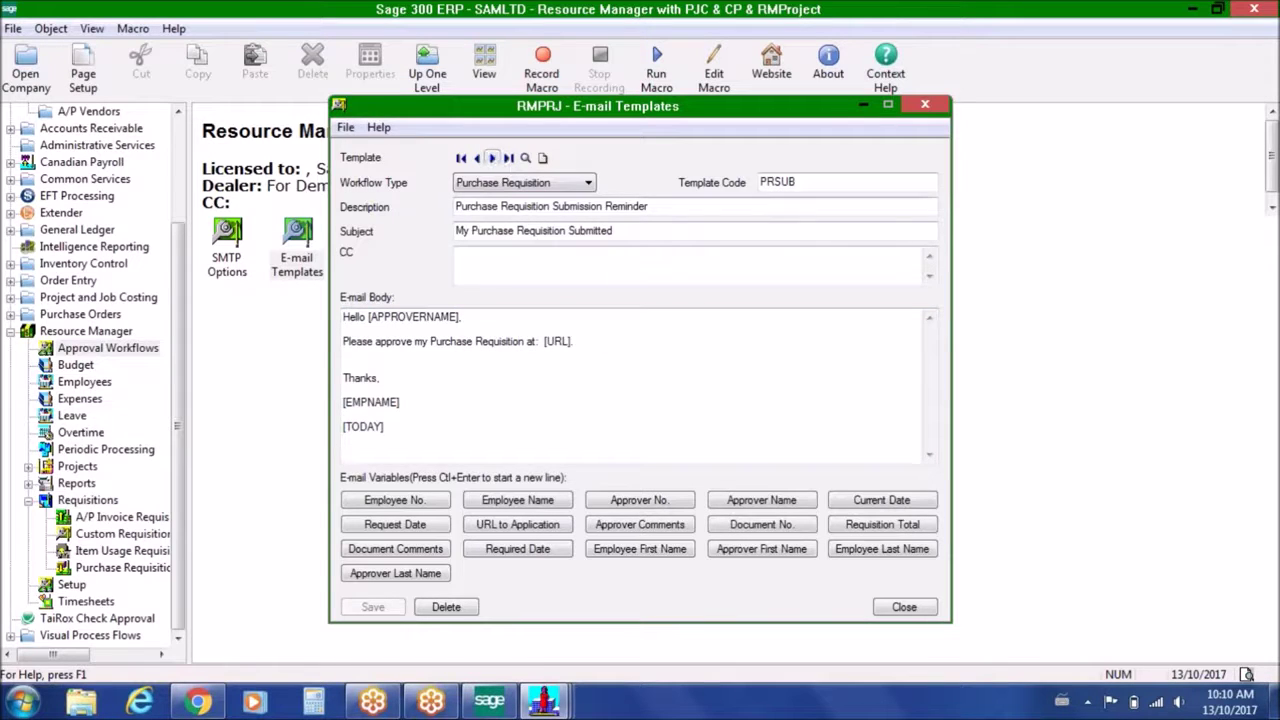
left_click_drag(543, 341, 571, 342)
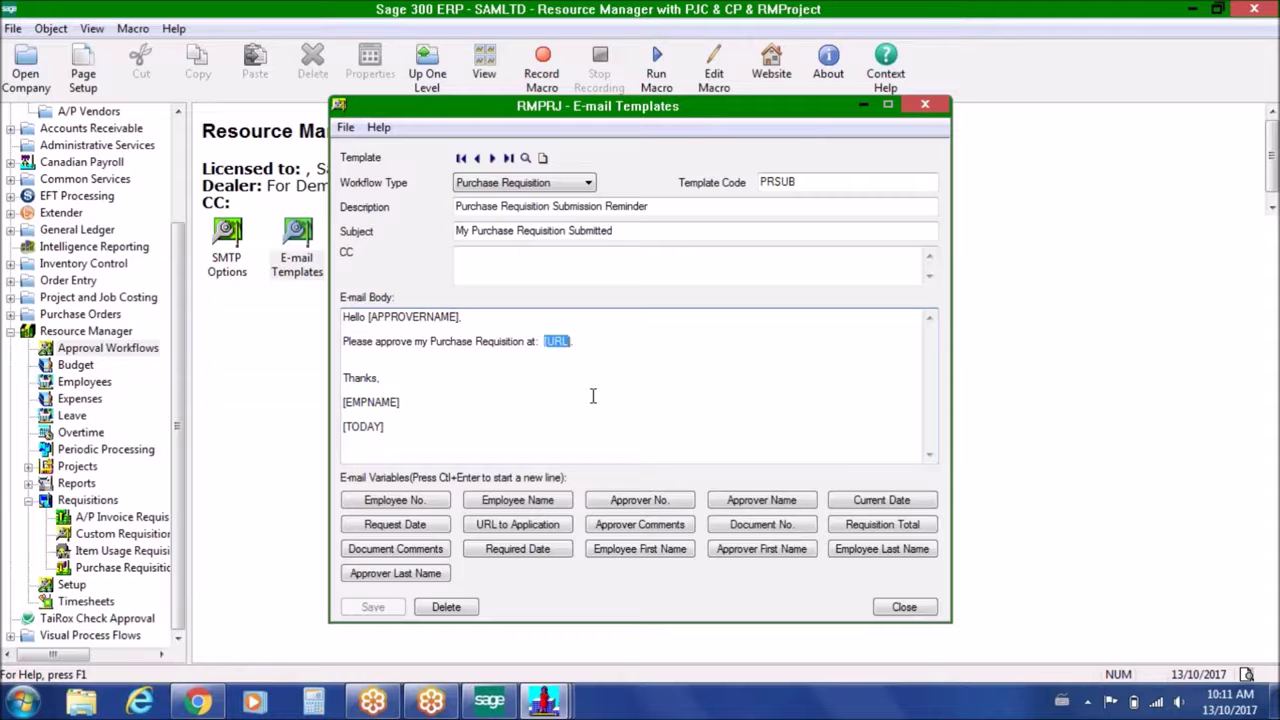
left_click(903, 607)
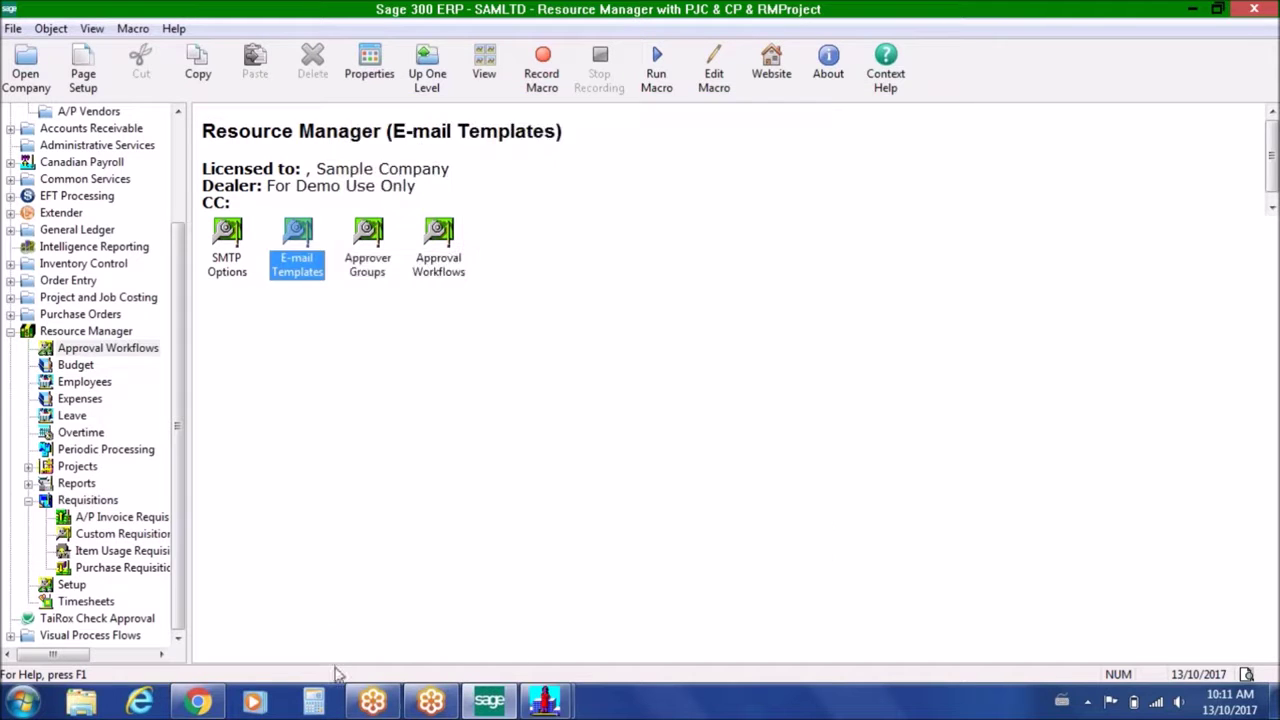
left_click(197, 702)
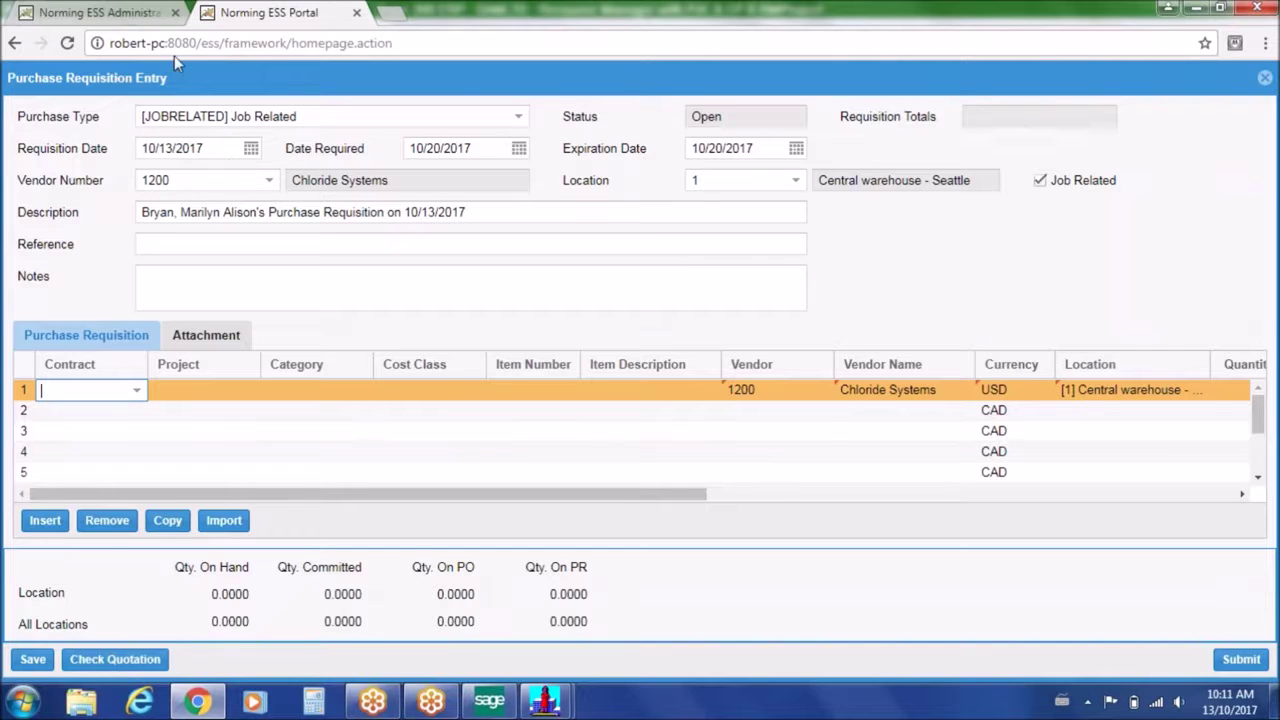
Open the PAYROLL group from Common Services > ESS Groups in the Administrator
left_click(100, 13)
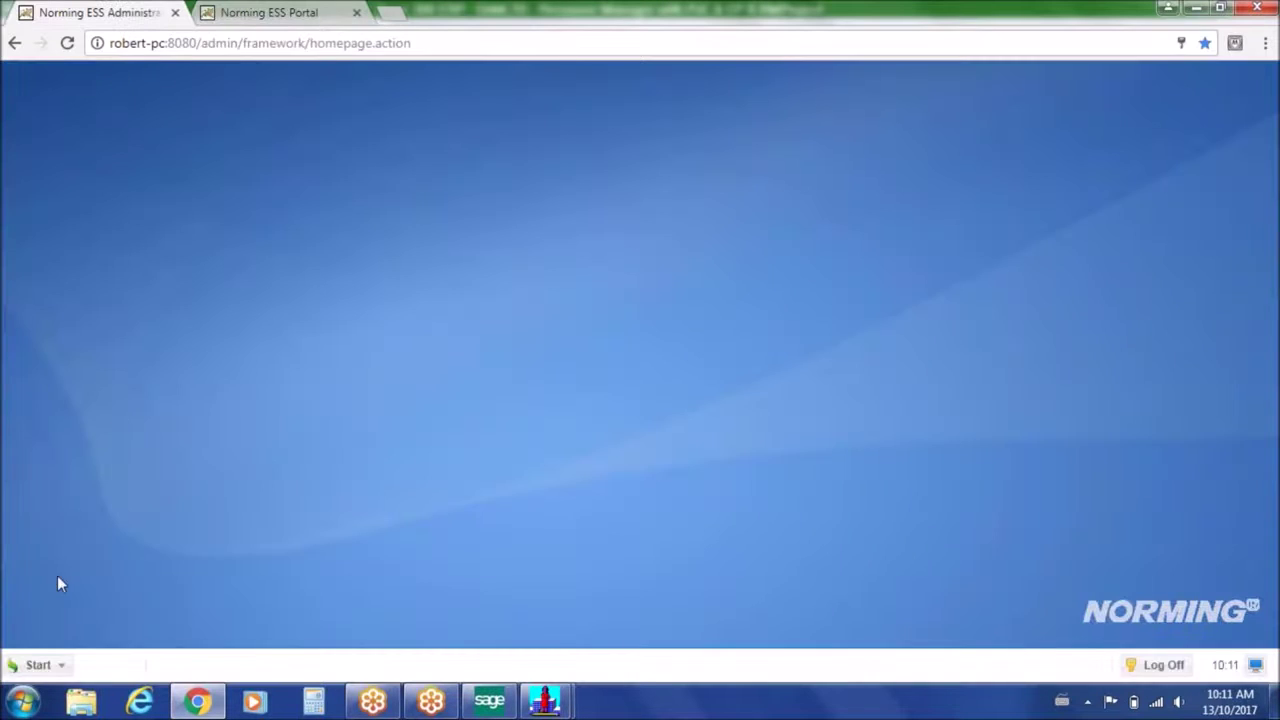
left_click(38, 665)
mouse_move(145, 450)
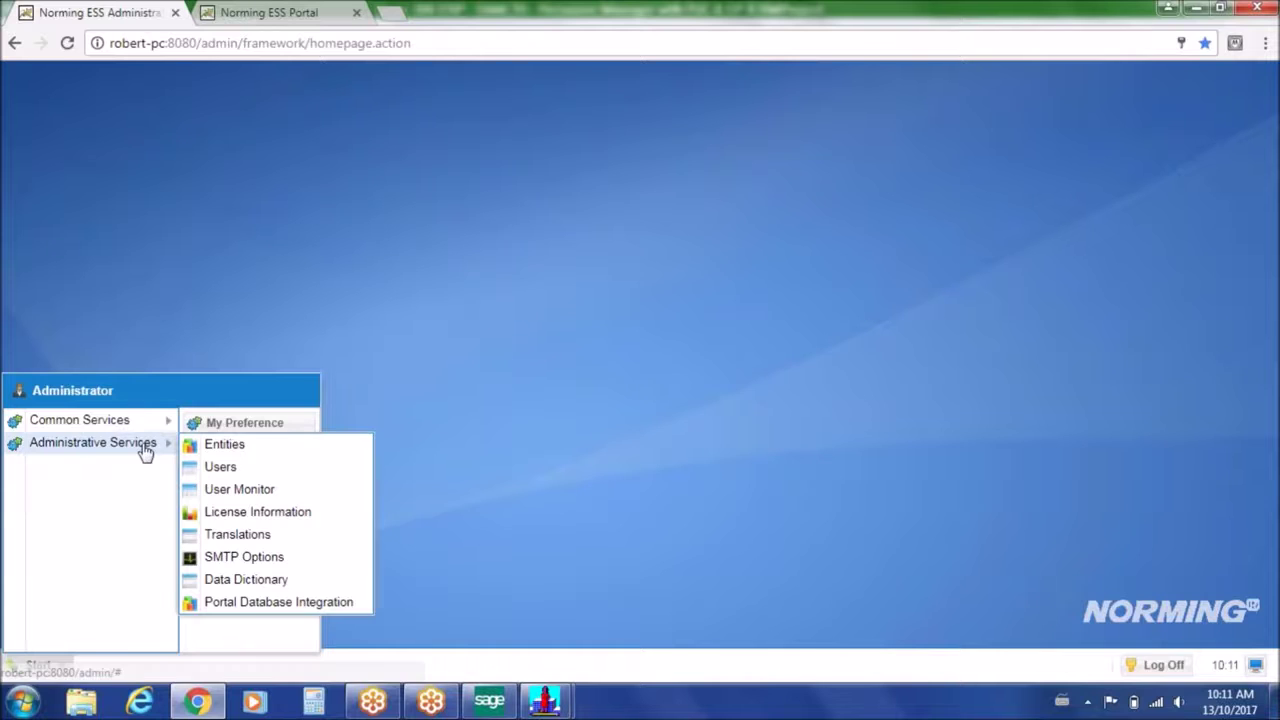
mouse_move(163, 420)
left_click(240, 422)
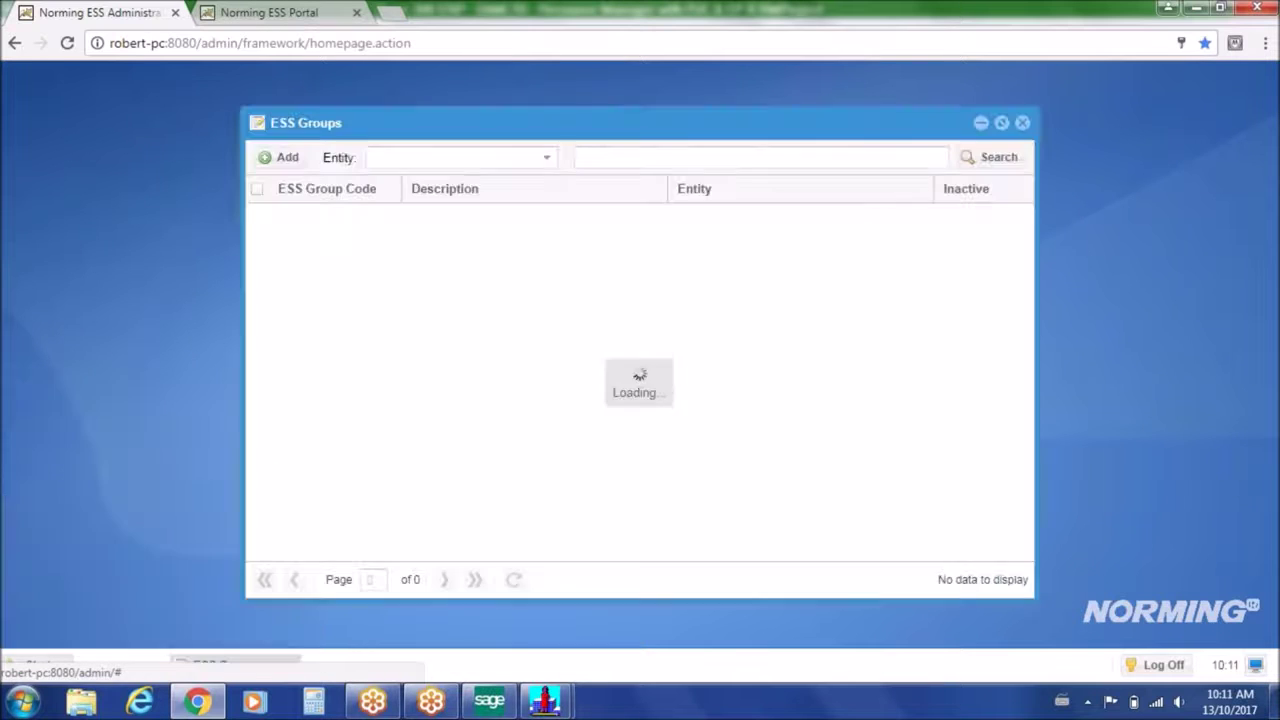
left_click(290, 215)
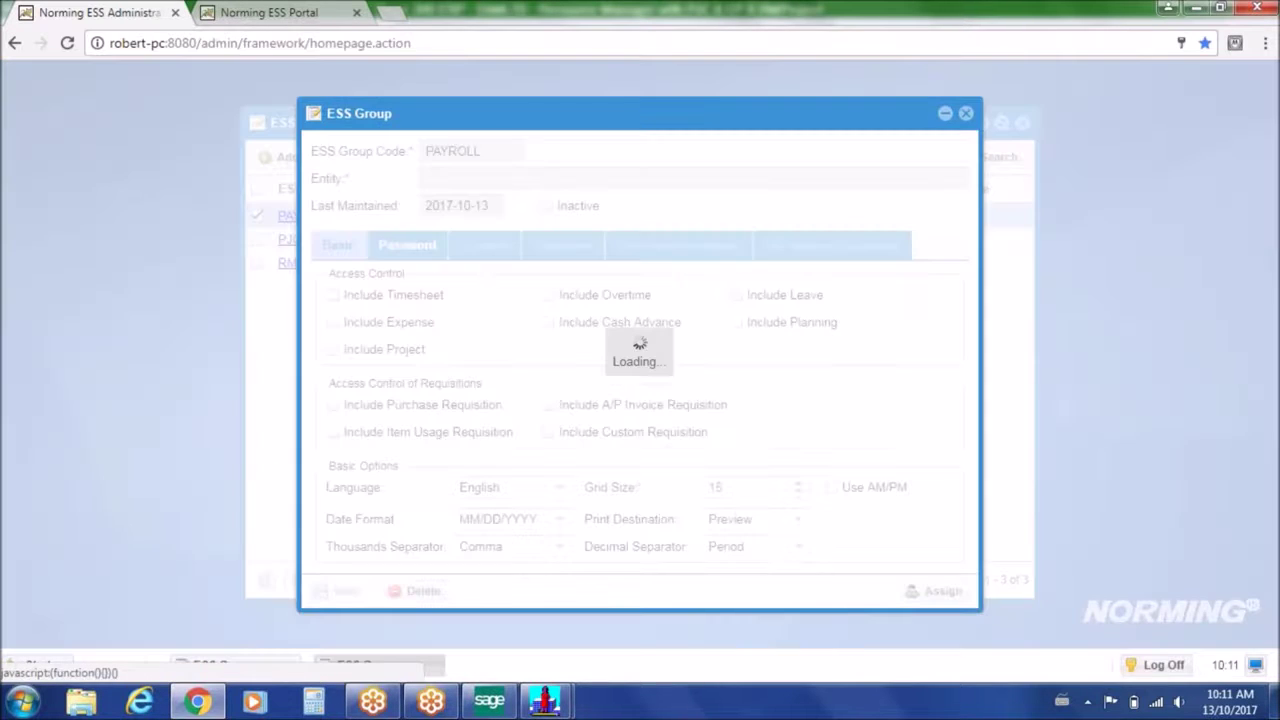
Review PAYROLL's Purchase Requisition and A/P Invoice Requisition settings, then close both windows
left_click(712, 256)
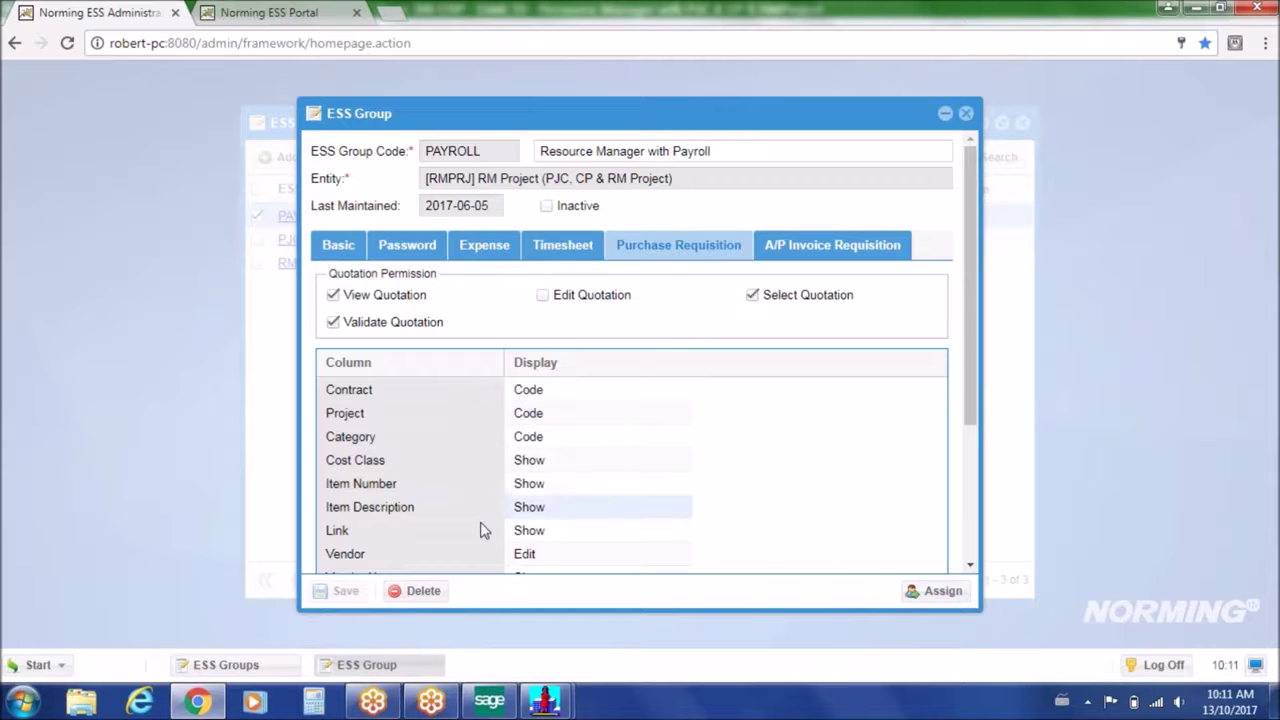
left_click_drag(972, 401, 964, 172)
left_click(815, 252)
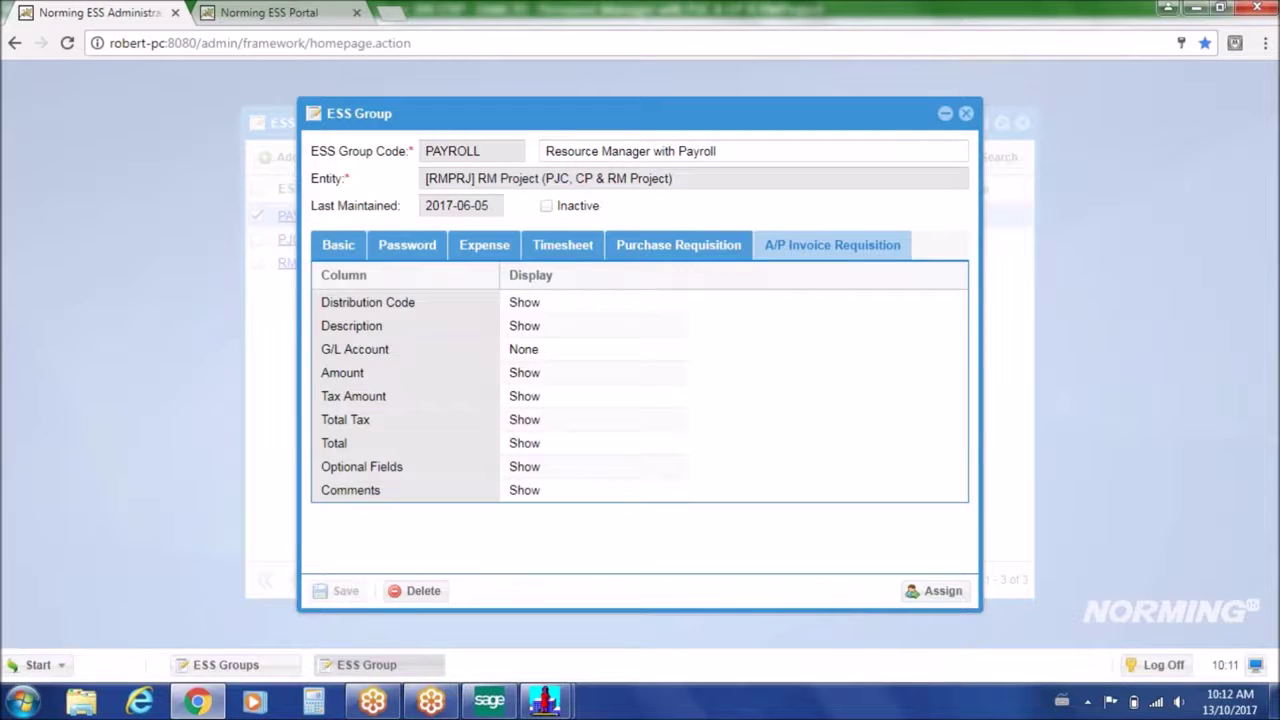
left_click(965, 113)
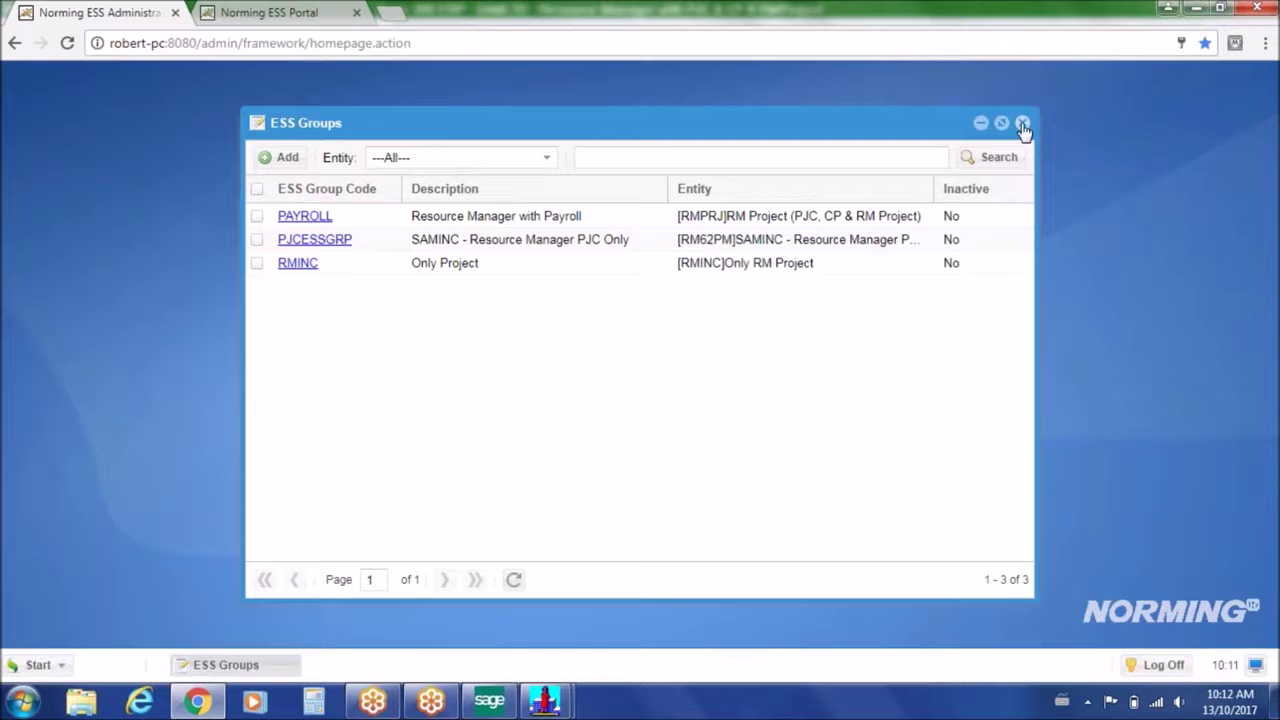
left_click(1022, 122)
left_click(37, 667)
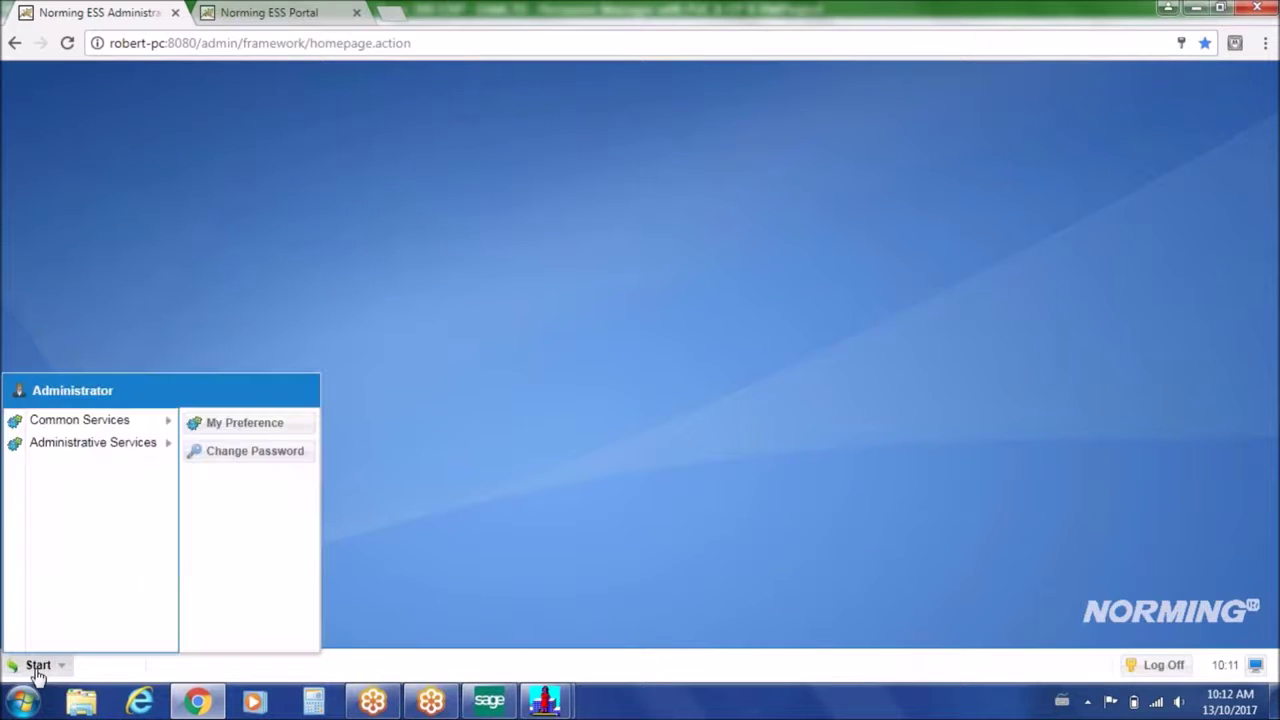
mouse_move(145, 443)
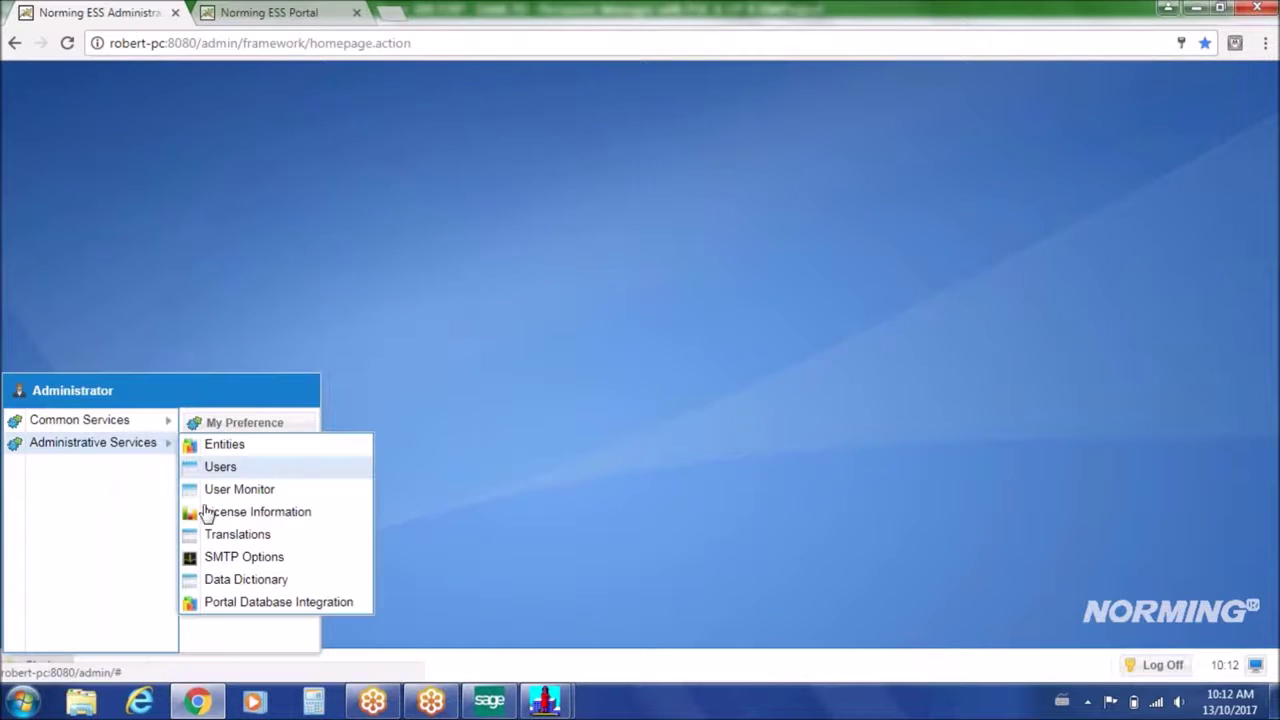
left_click(237, 580)
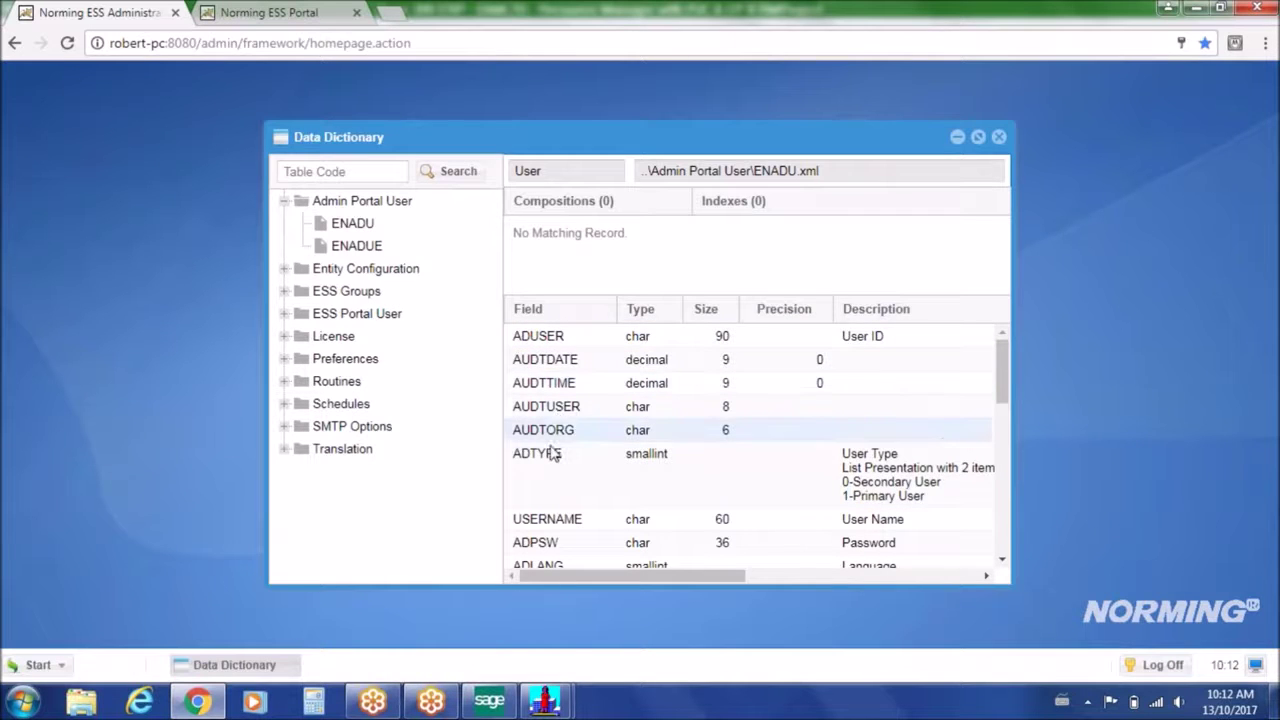
left_click(998, 137)
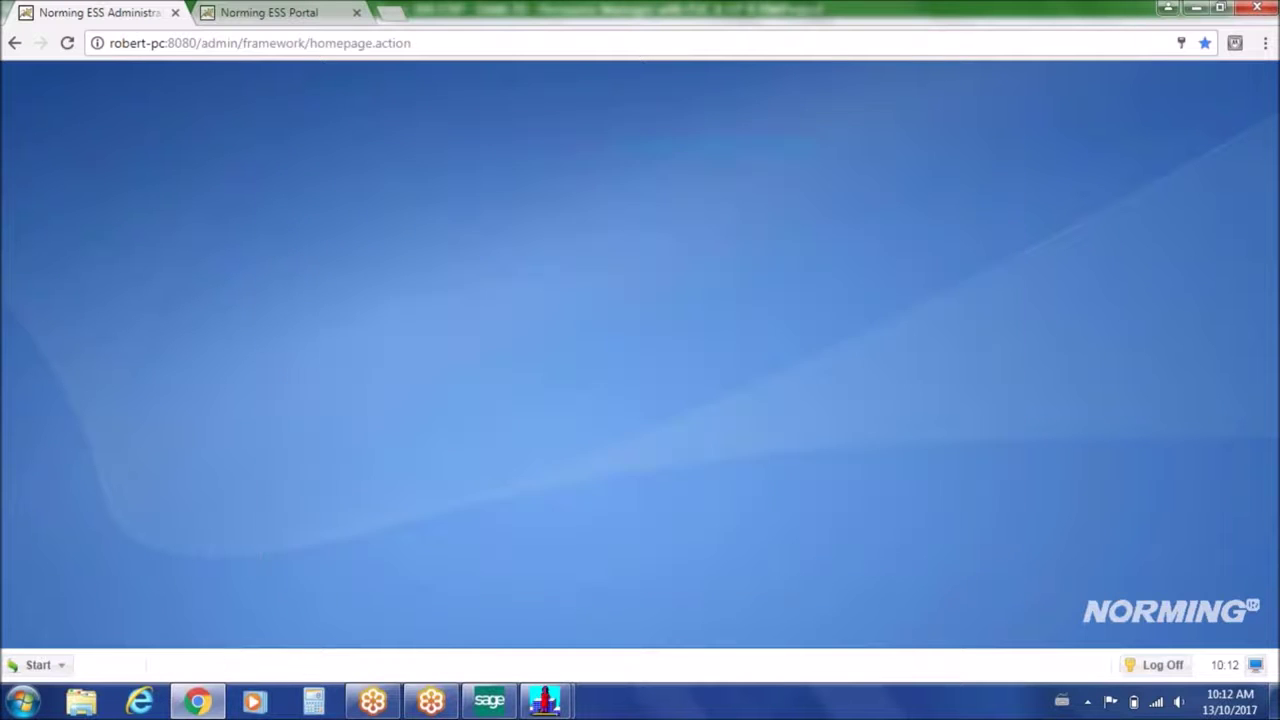
left_click(38, 664)
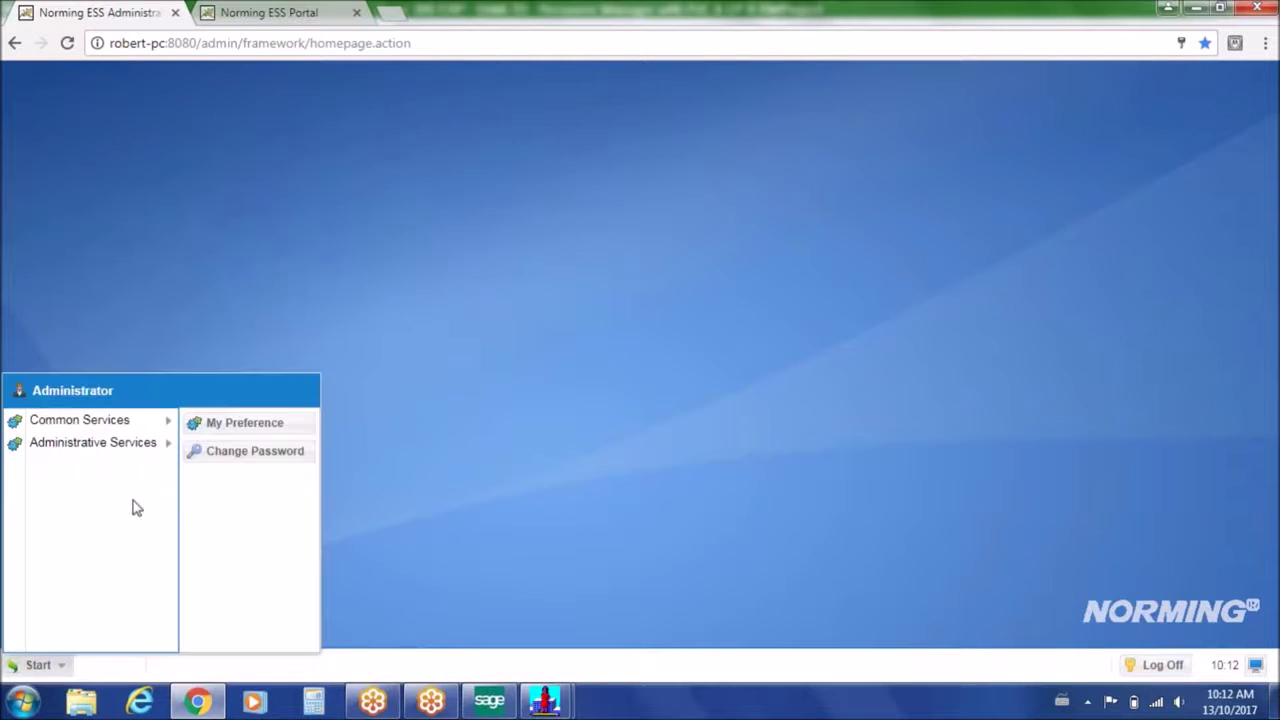
mouse_move(170, 443)
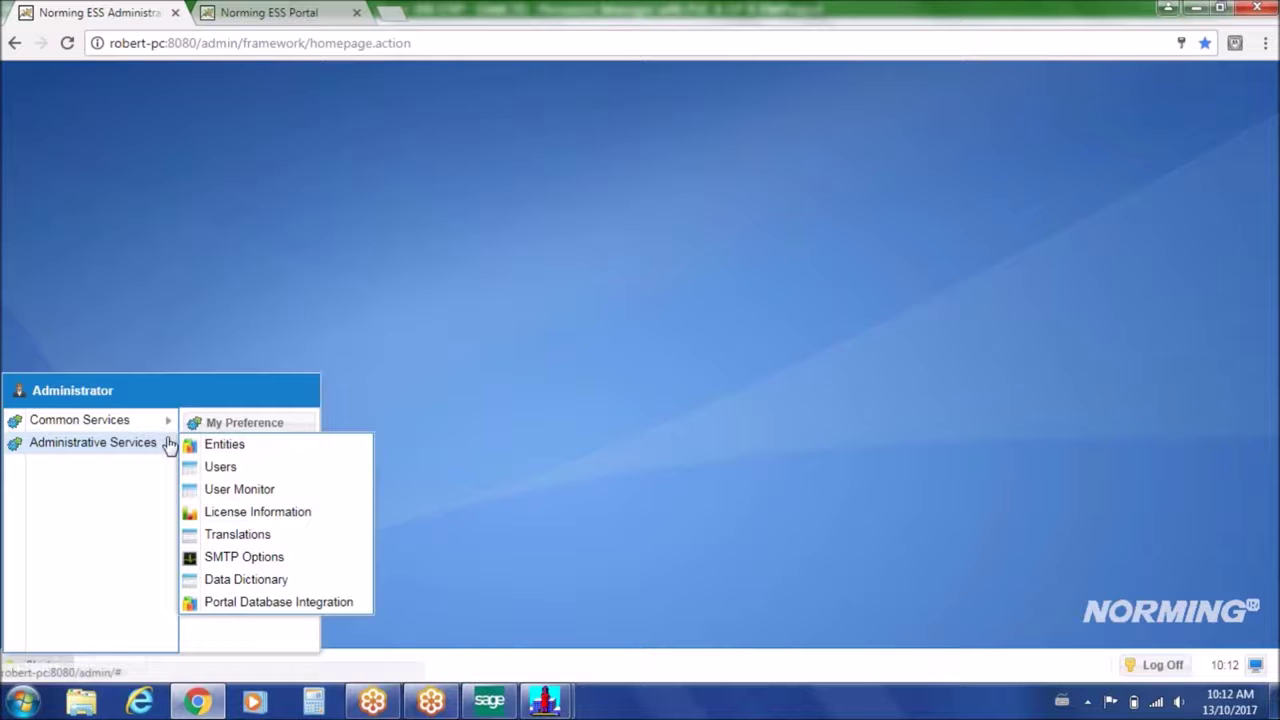
left_click(246, 534)
left_click_drag(722, 539, 918, 510)
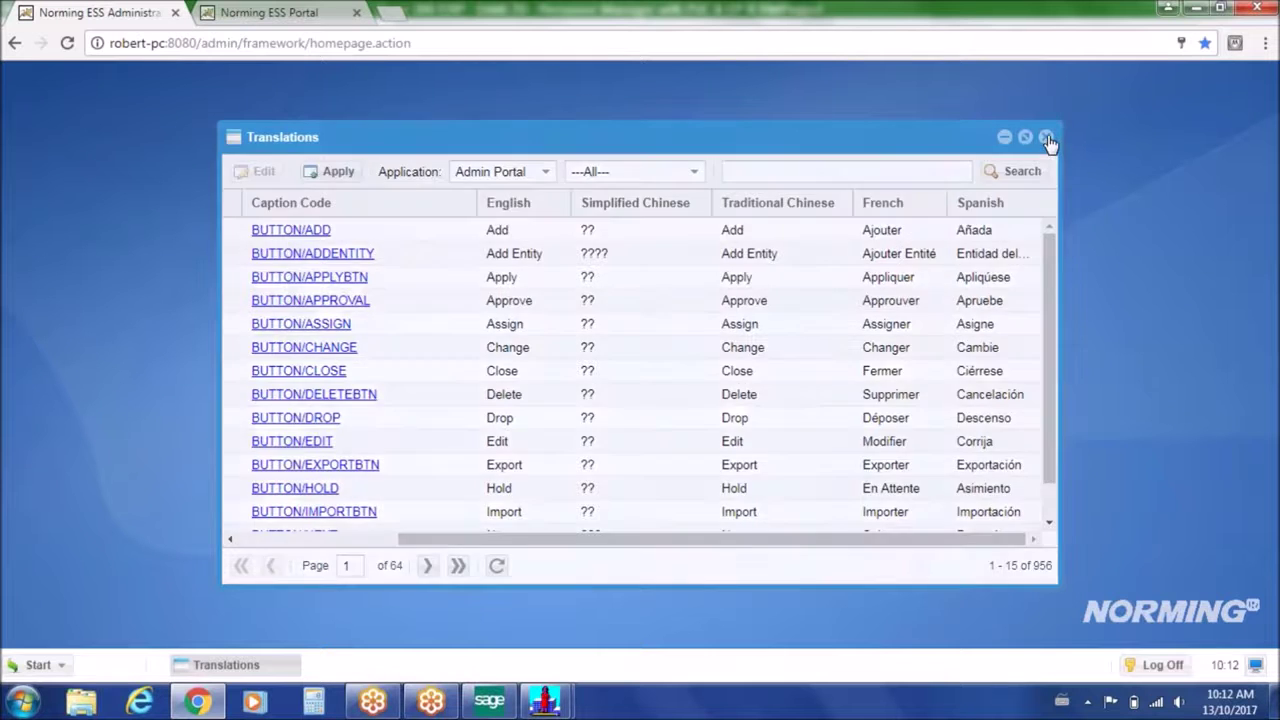
left_click(1046, 136)
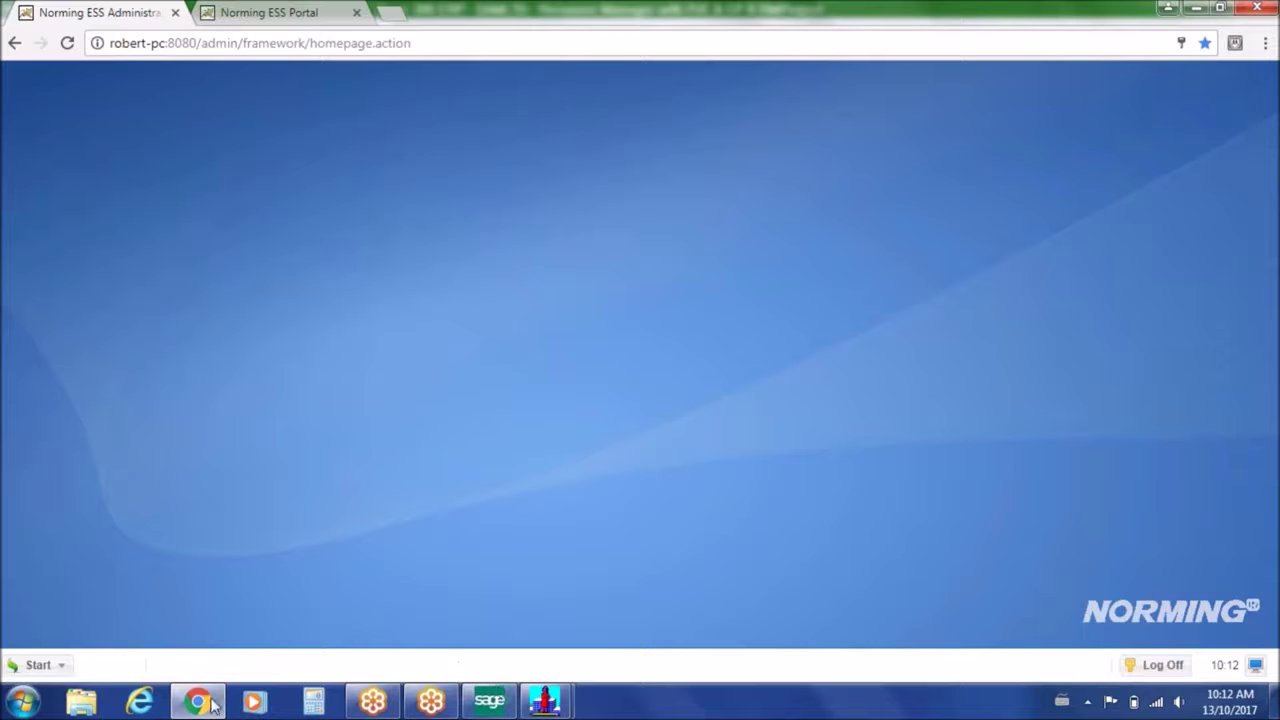
left_click(495, 697)
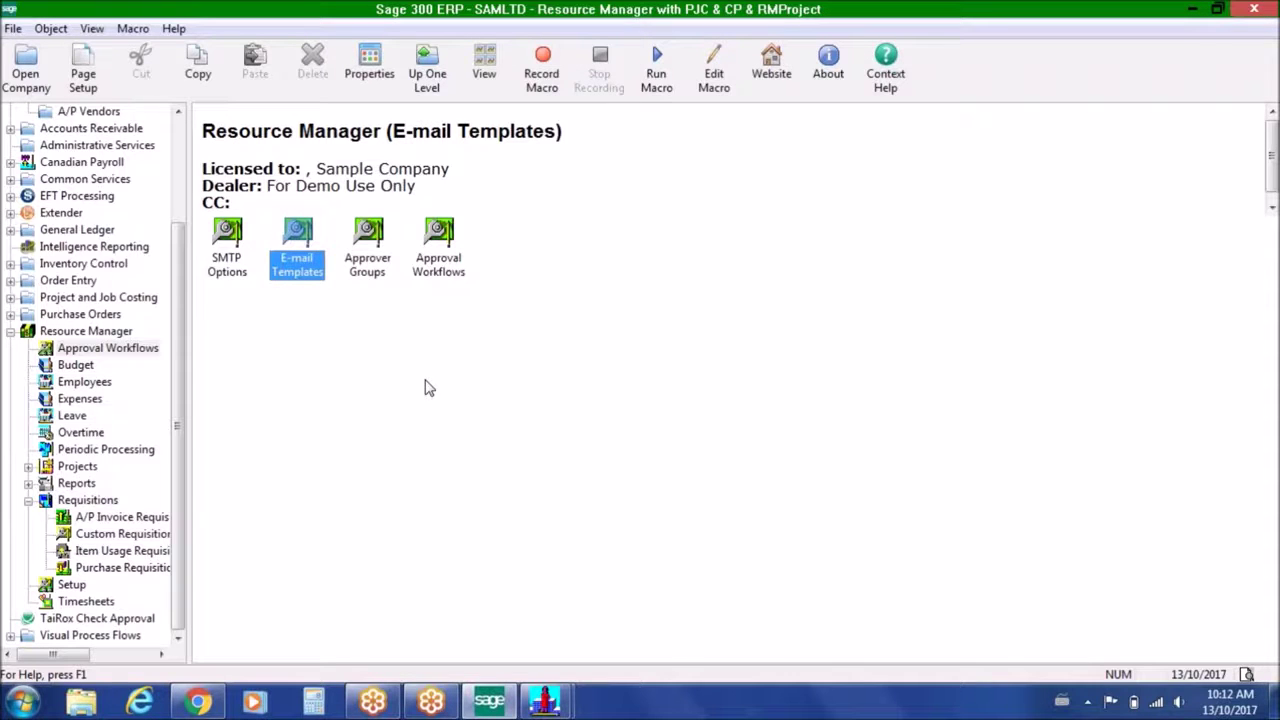
left_click(198, 700)
Give line 1 contract 120-1200-10 and project 1001 Design office
left_click(262, 12)
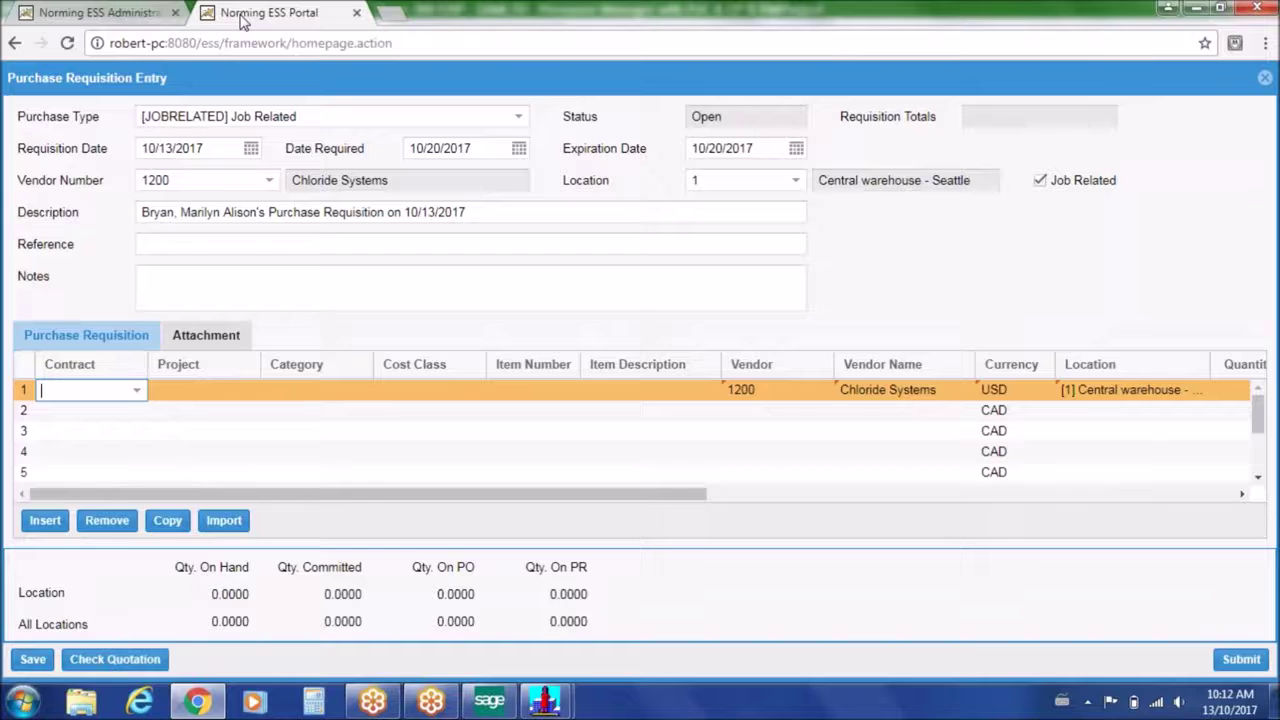
left_click(138, 391)
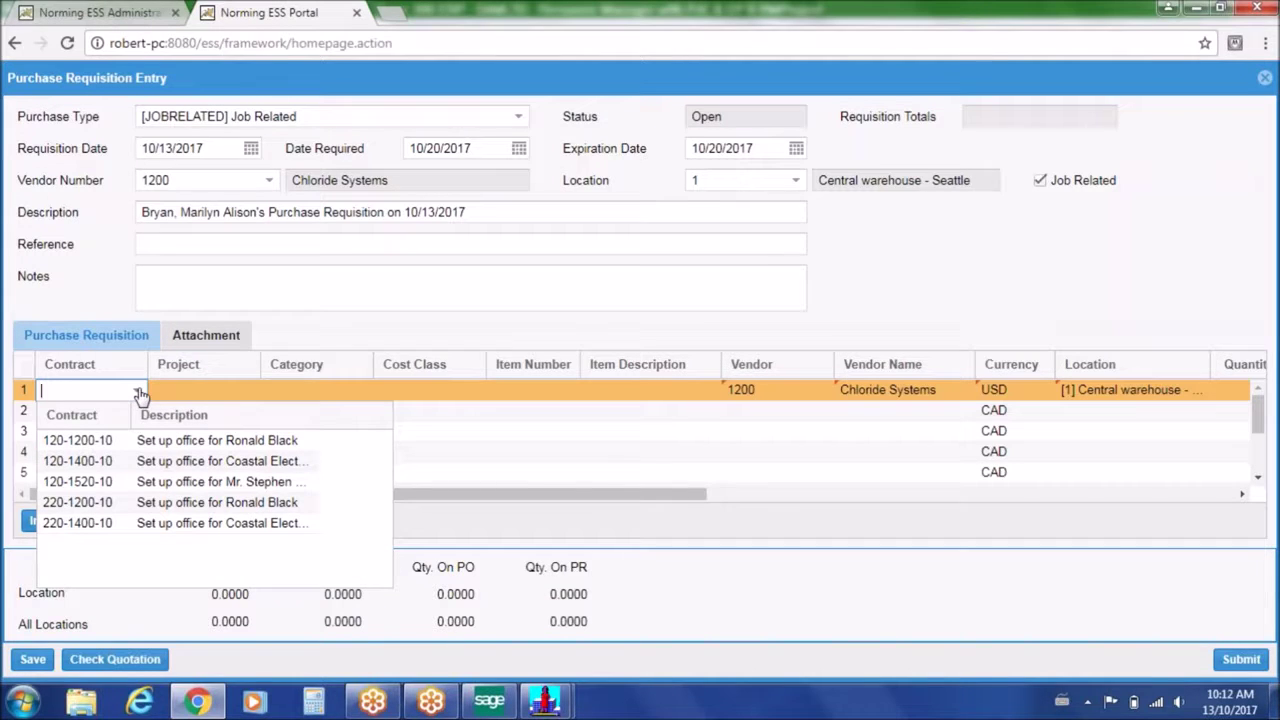
left_click(108, 441)
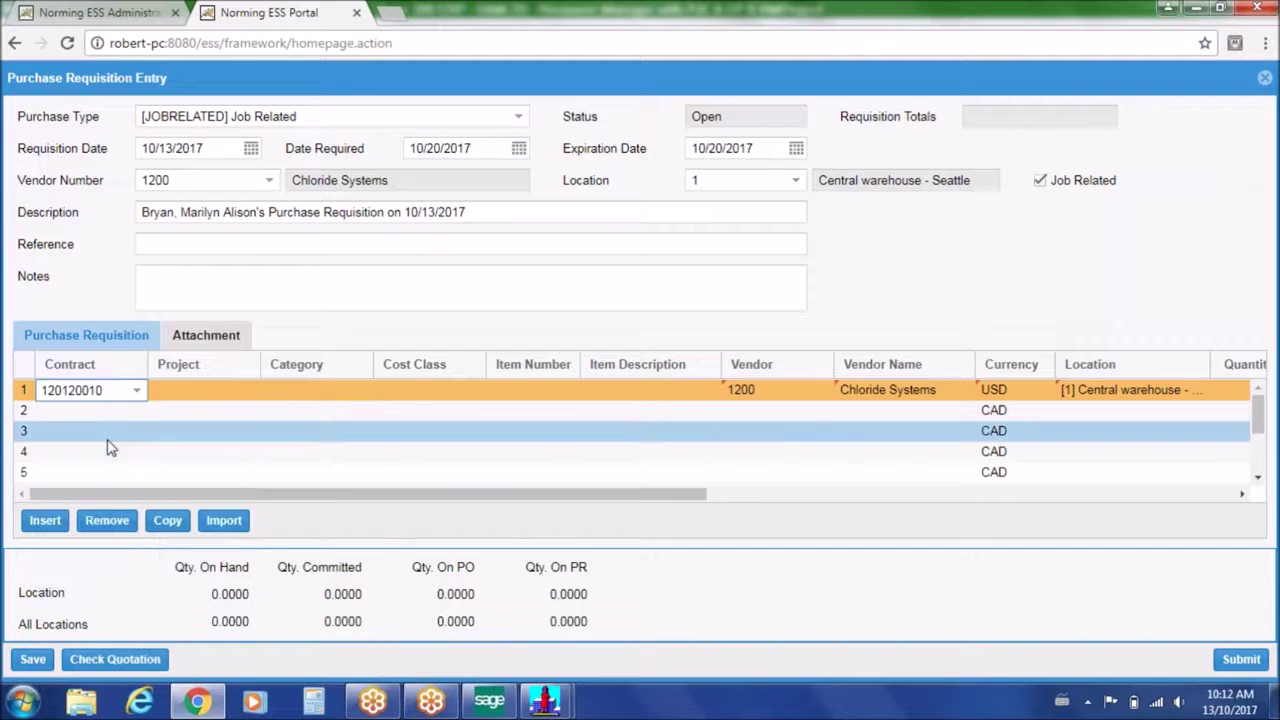
left_click(250, 391)
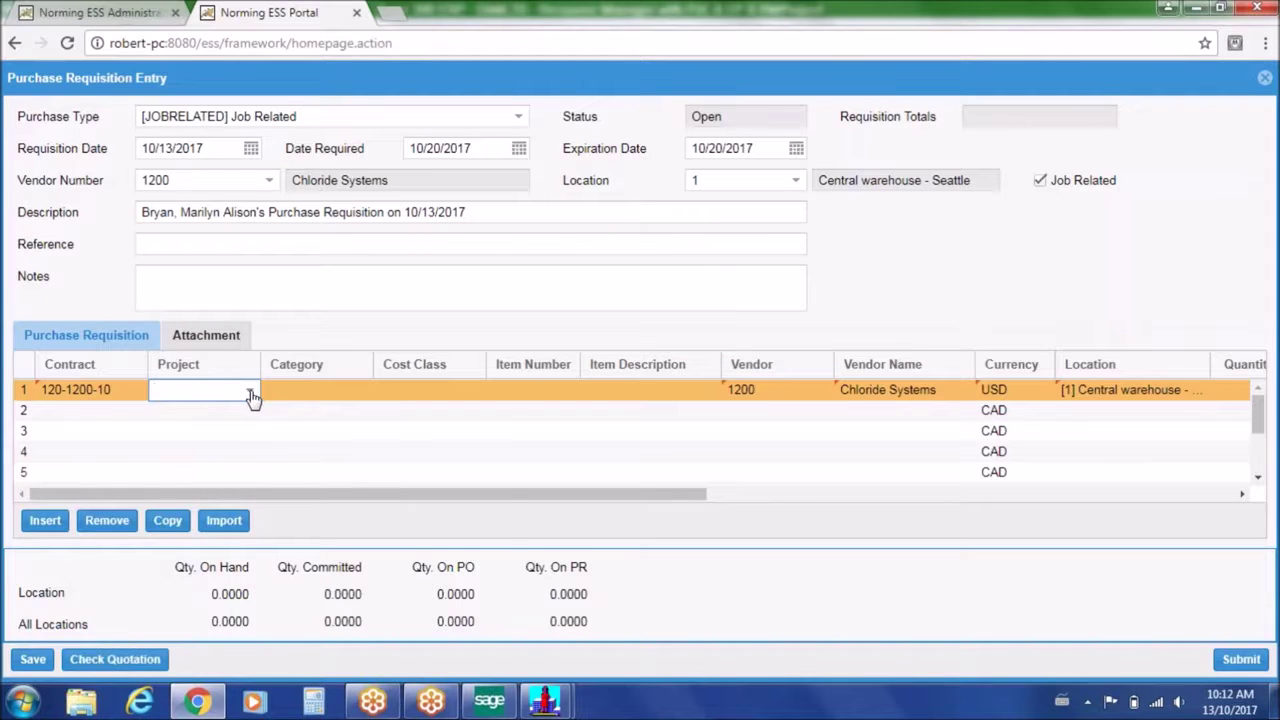
left_click(250, 393)
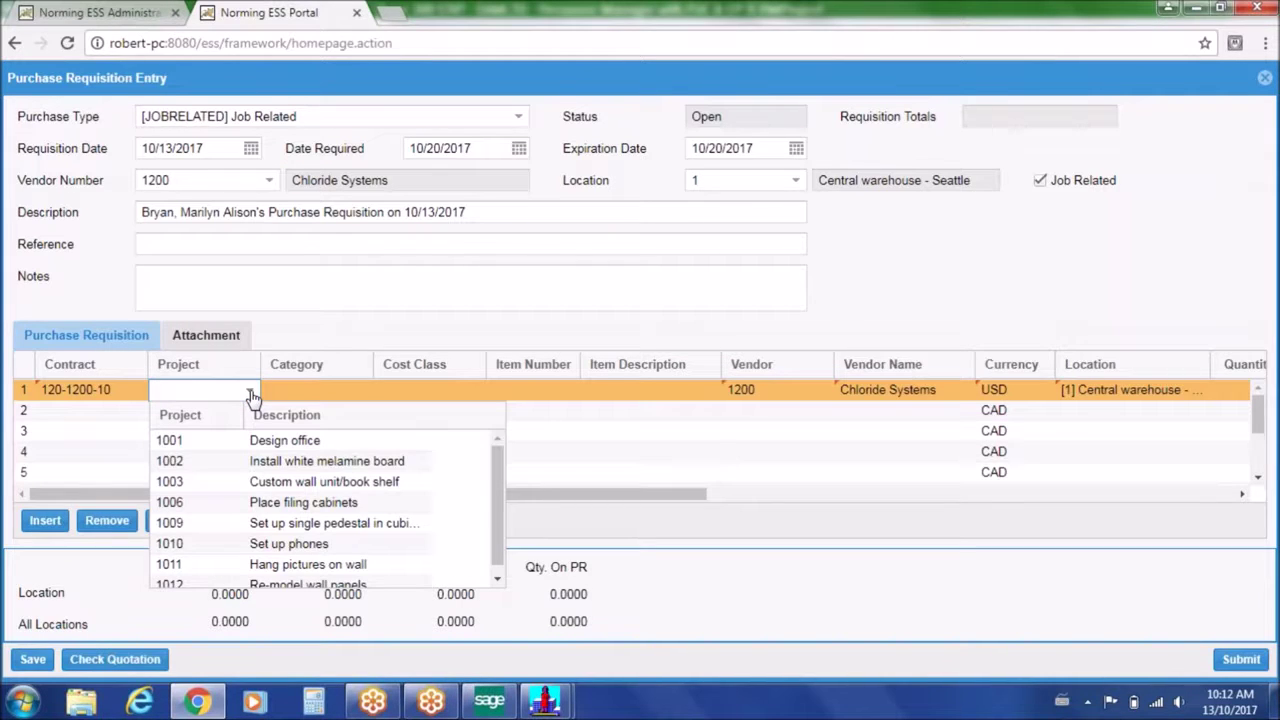
left_click(206, 442)
Set line 1's category to MGTLABOR and item number to 100010
left_click(365, 395)
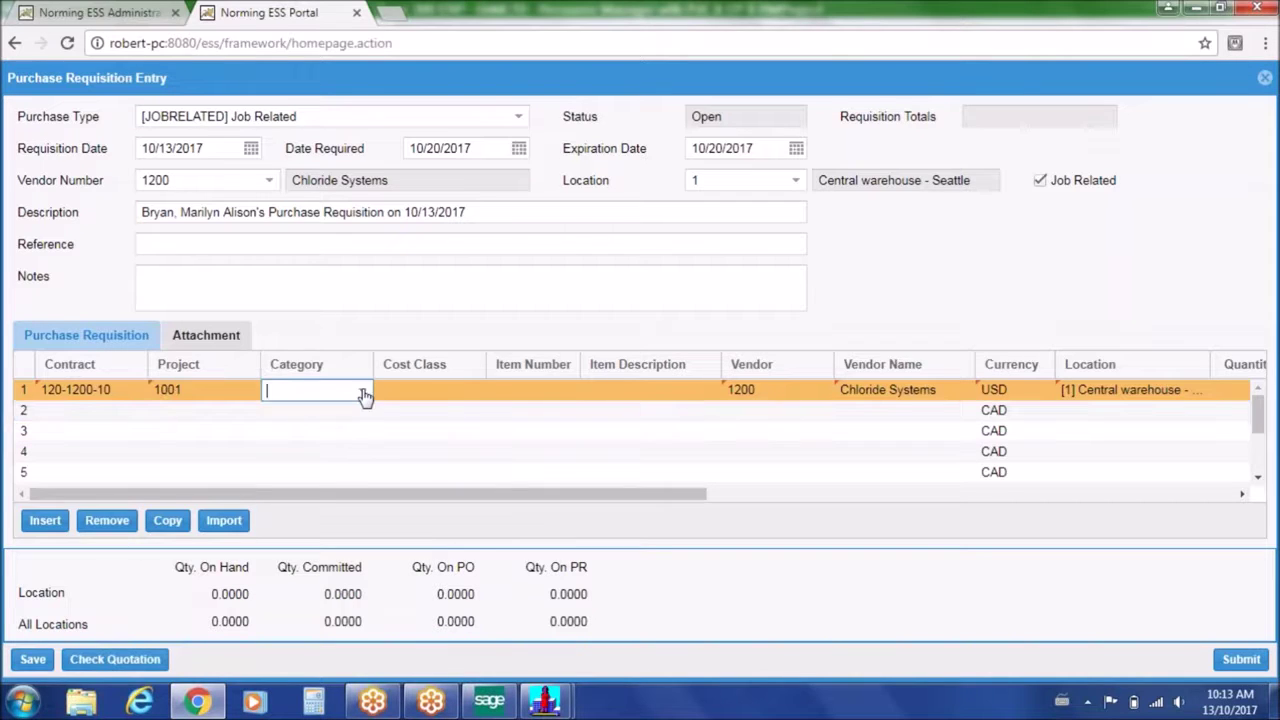
left_click(363, 393)
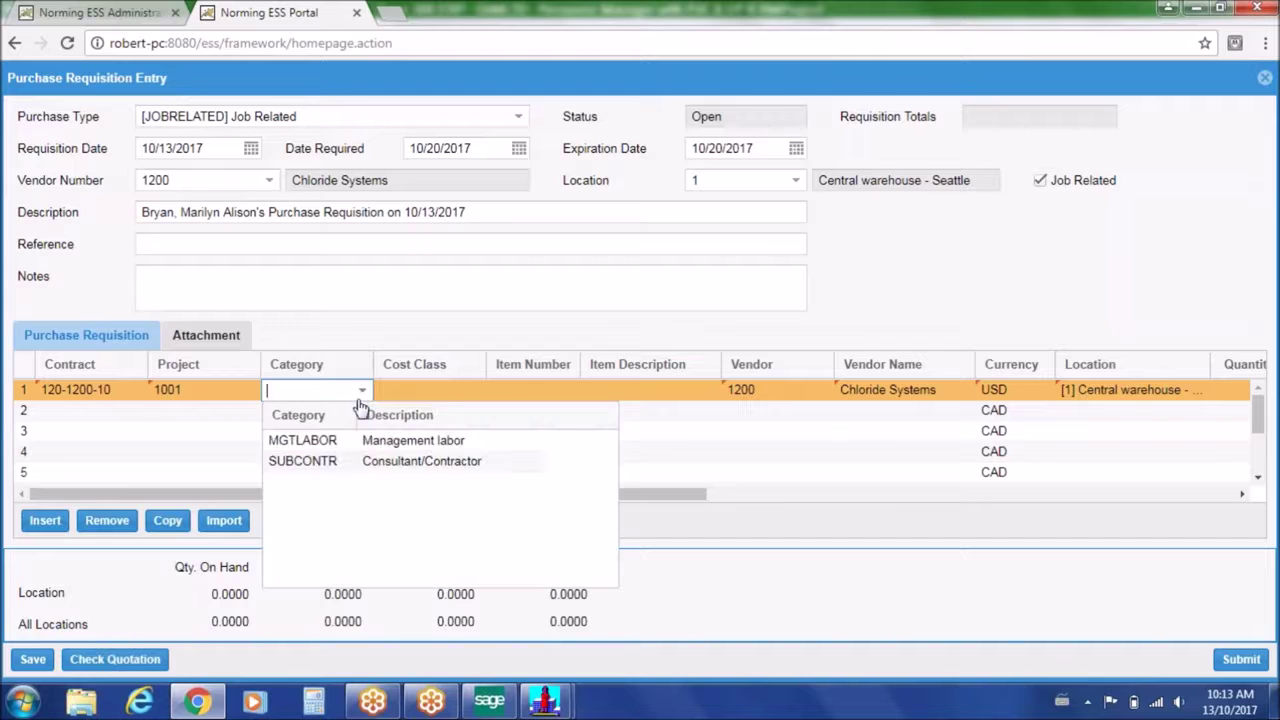
left_click(316, 438)
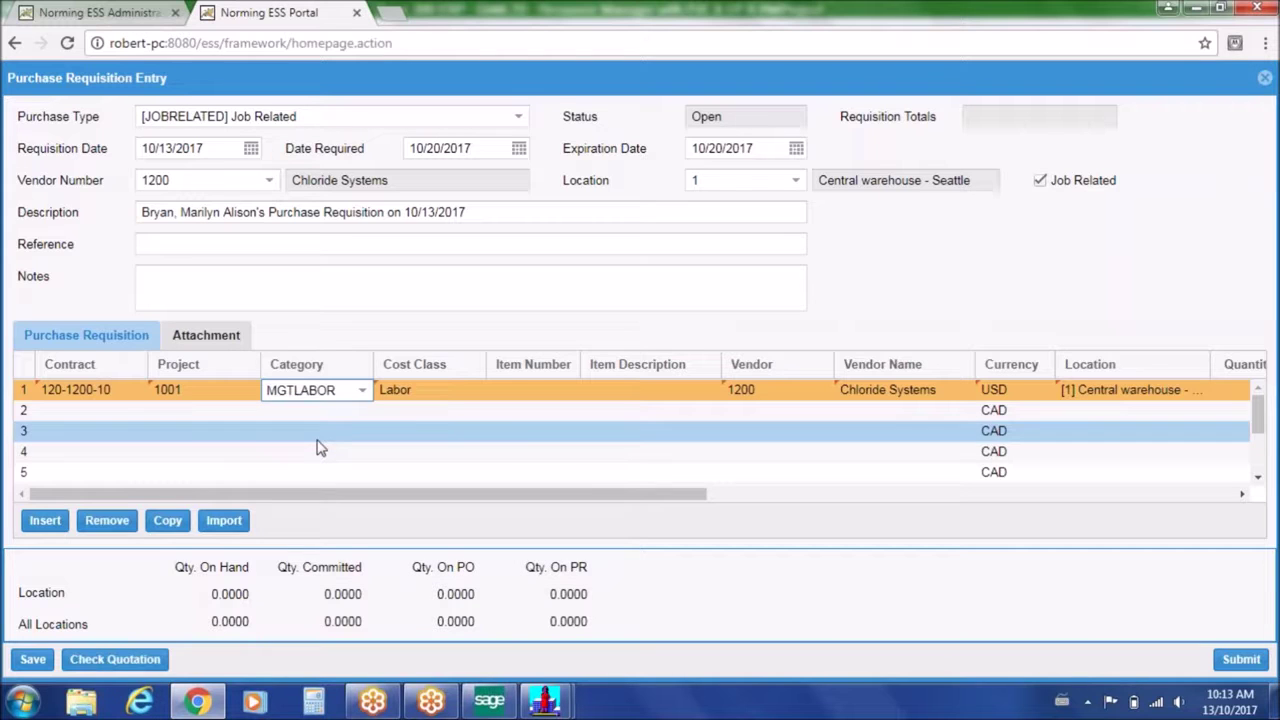
left_click(564, 393)
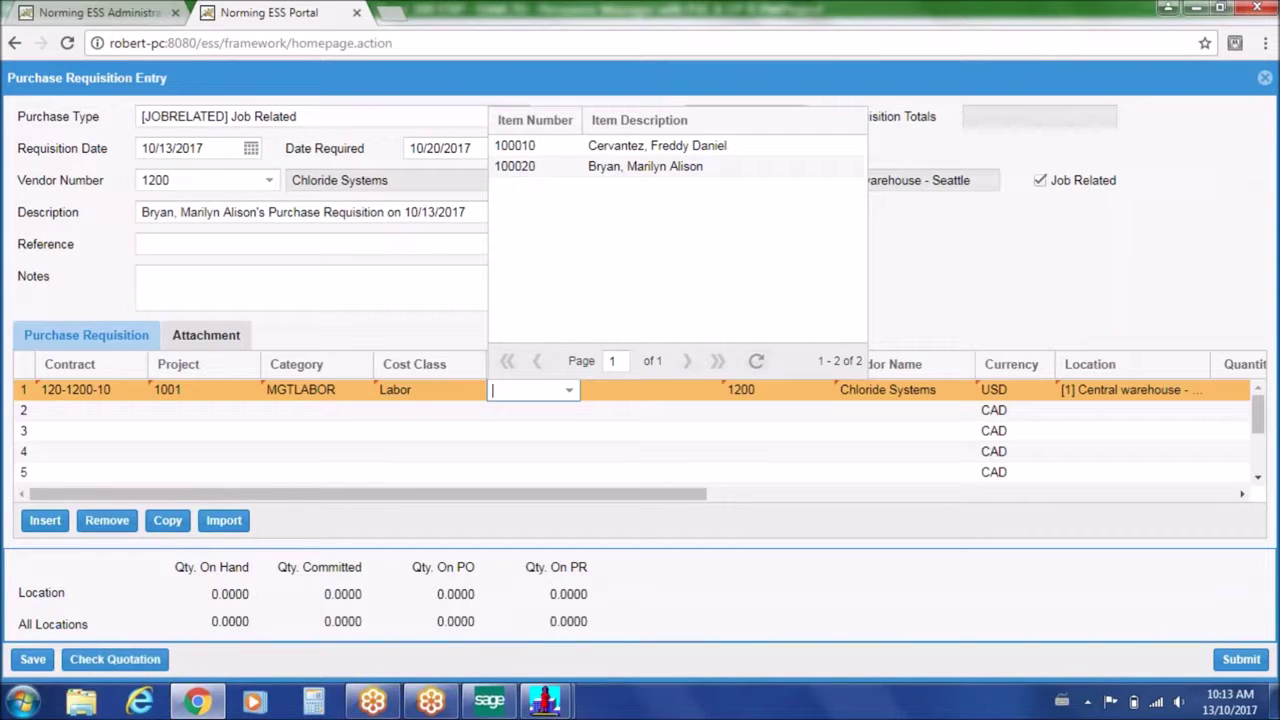
left_click(566, 148)
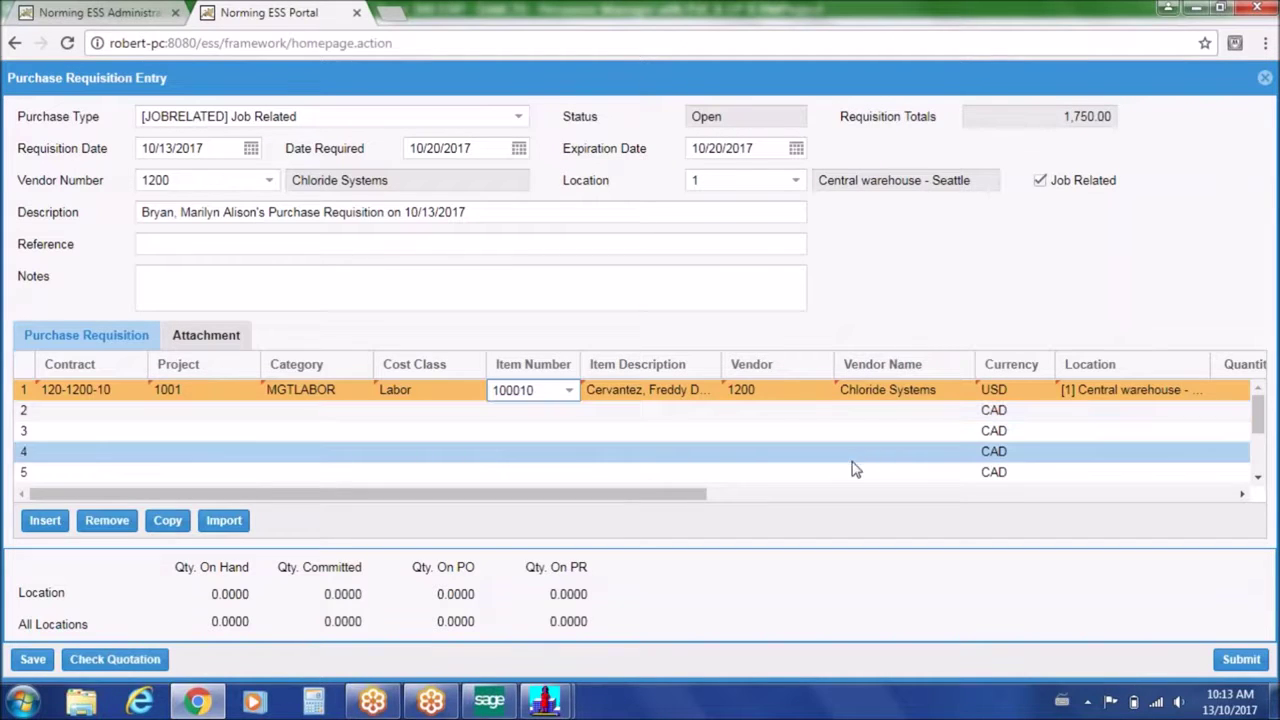
left_click_drag(700, 493, 1060, 493)
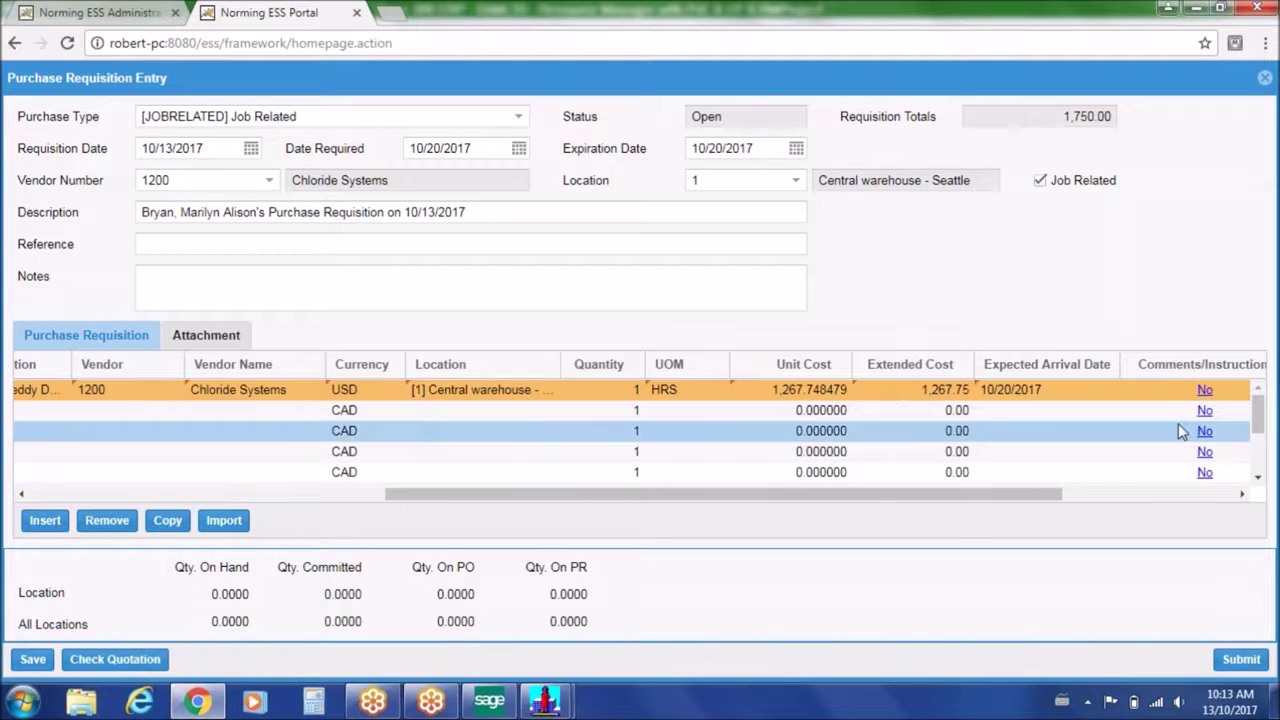
Insert an Instruction entry reading 'Please report to group b at 8:00AM' in line 1's comments
left_click(1204, 391)
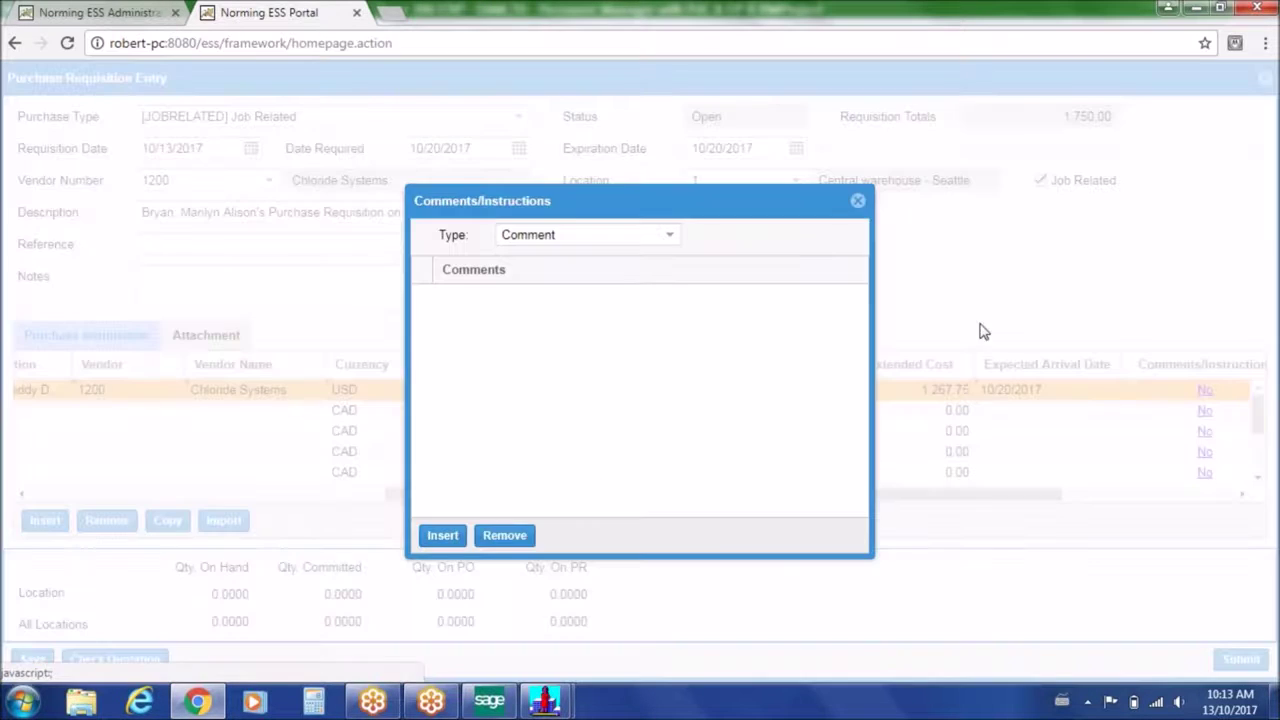
left_click(672, 236)
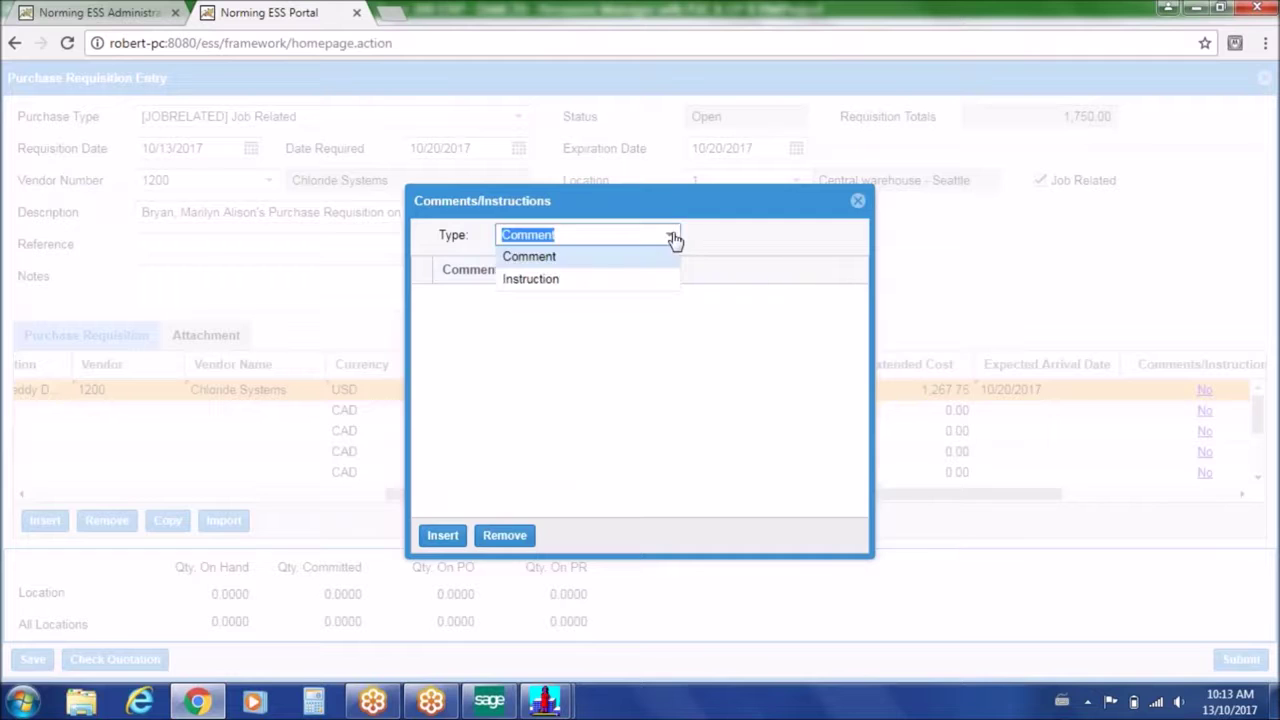
left_click(545, 279)
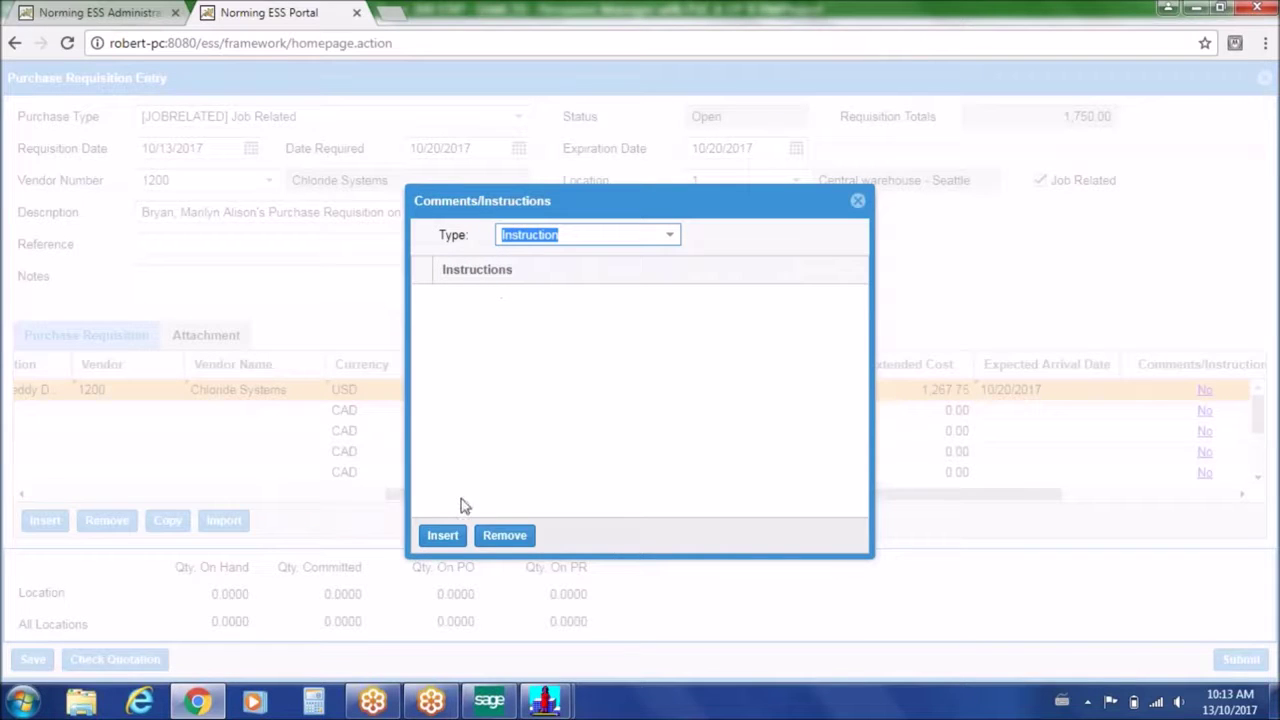
left_click(446, 536)
left_click(515, 295)
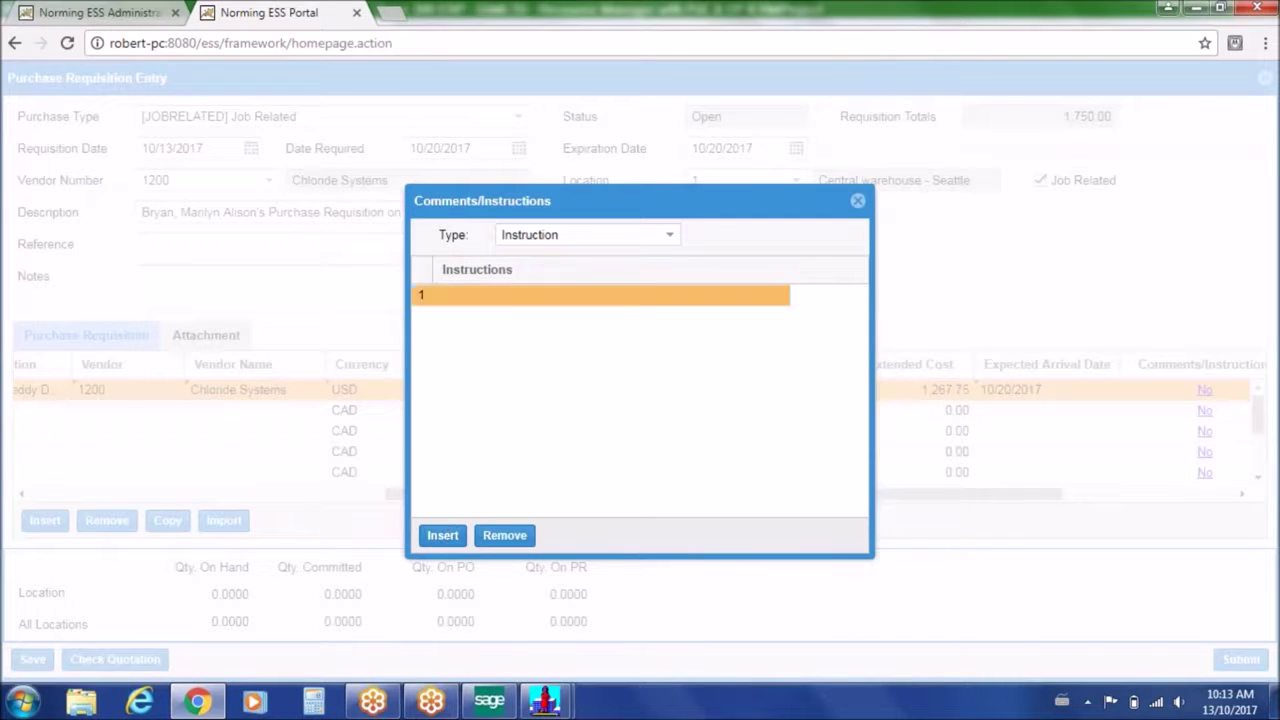
type("Please")
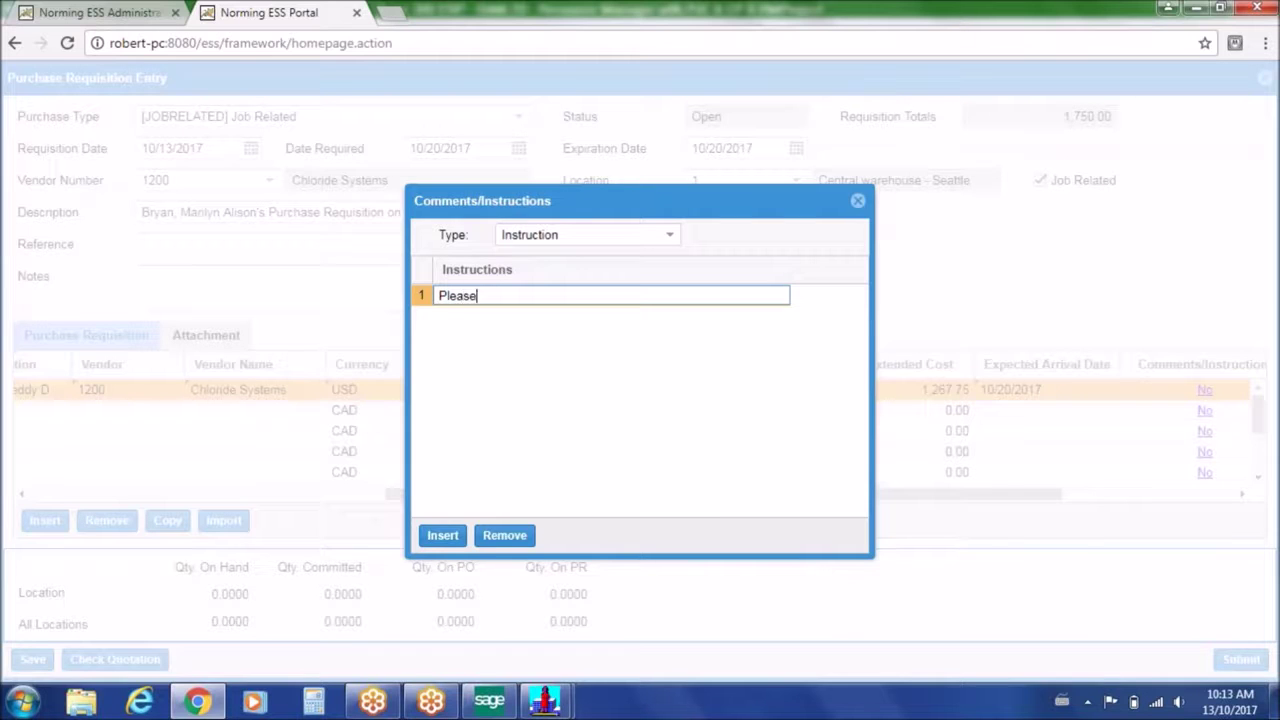
type(" report to group b at 8:00AM")
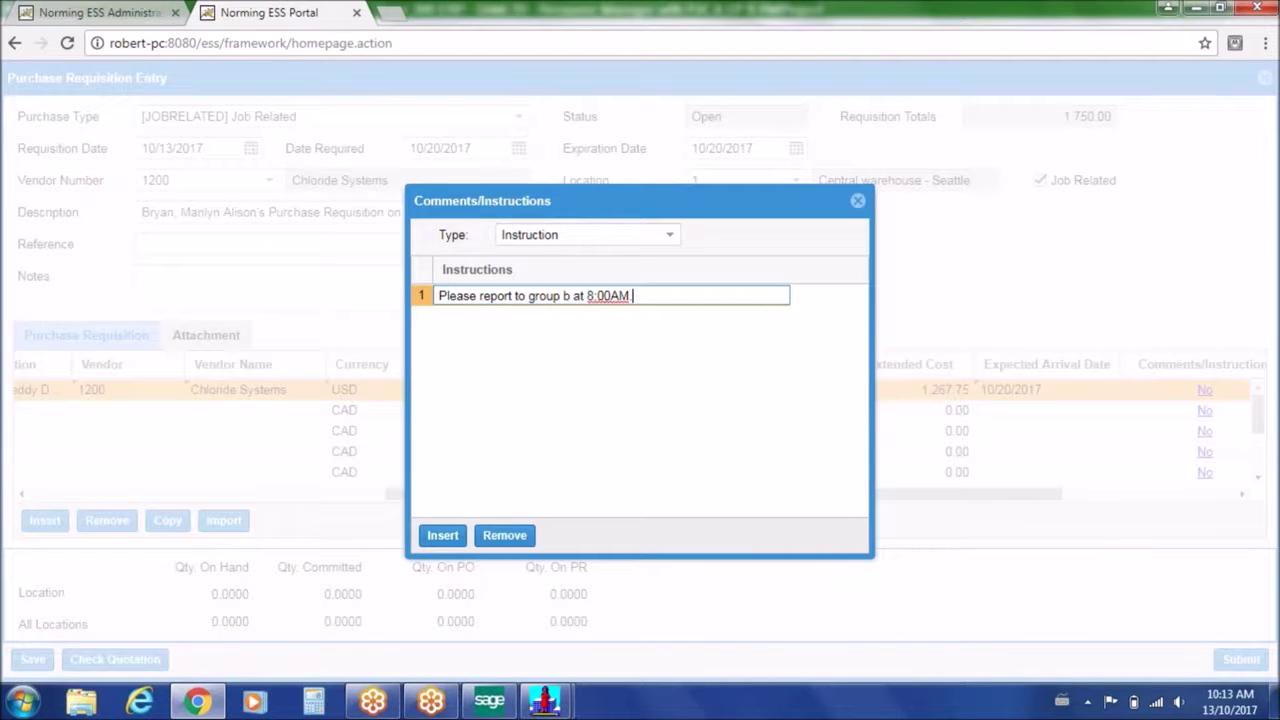
left_click(857, 200)
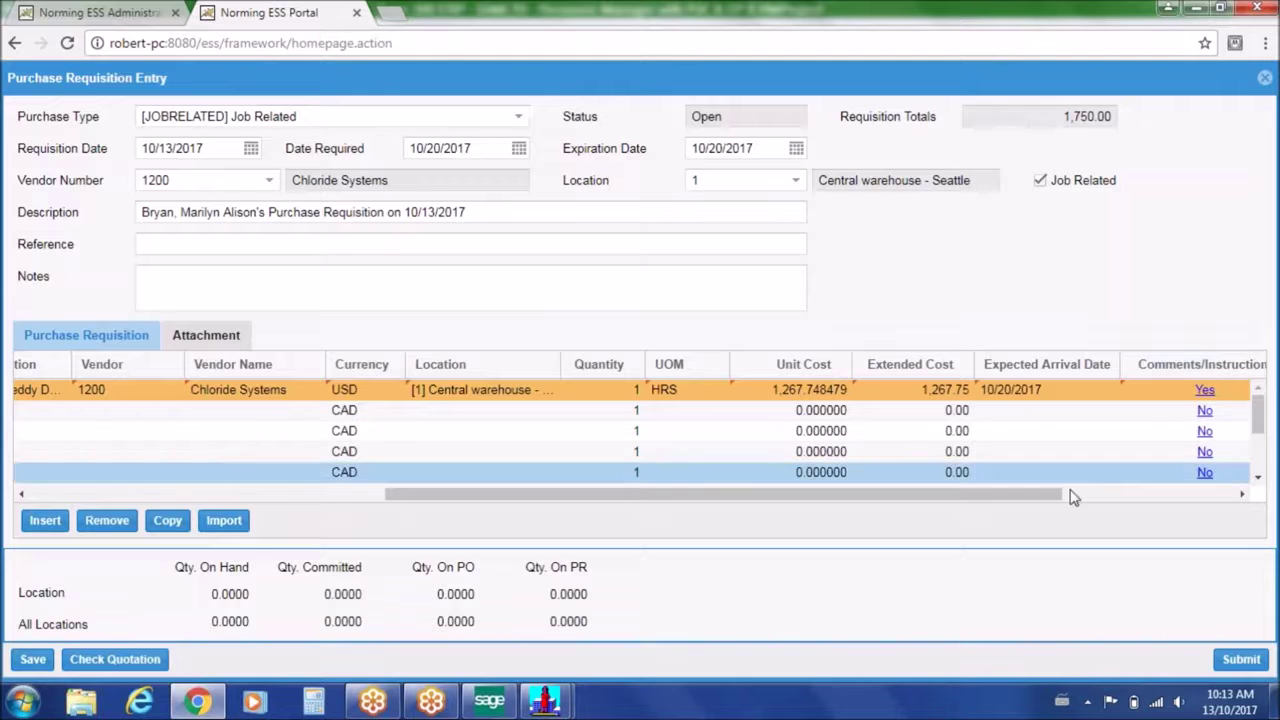
Give line 2 contract 120-1200-10 and project 1010 Set up phones
left_click_drag(1049, 497, 1233, 482)
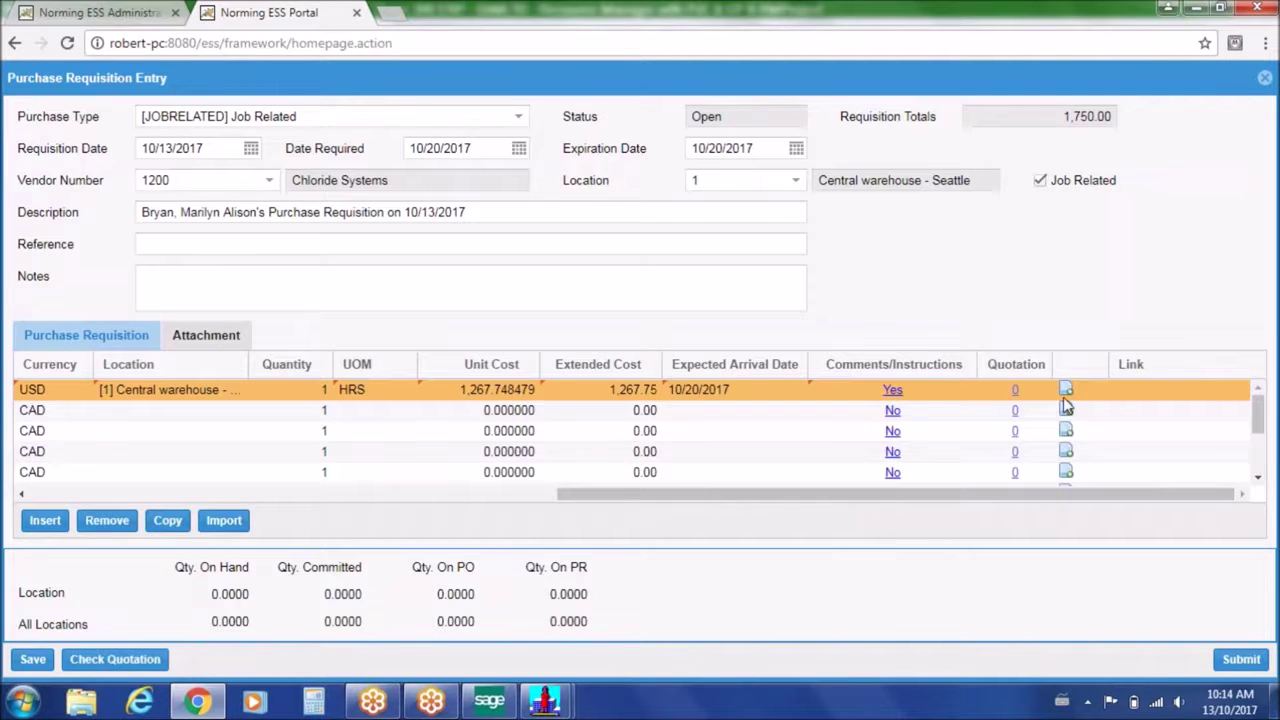
left_click_drag(760, 502, 243, 491)
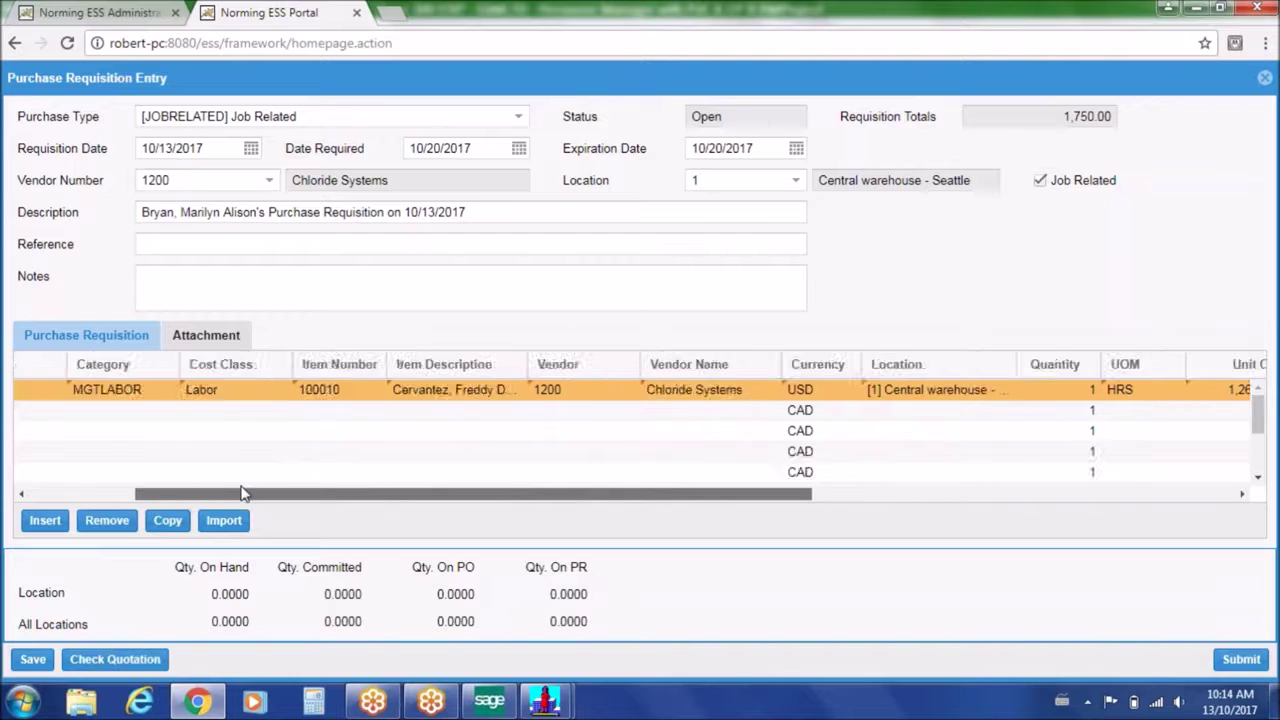
left_click(128, 411)
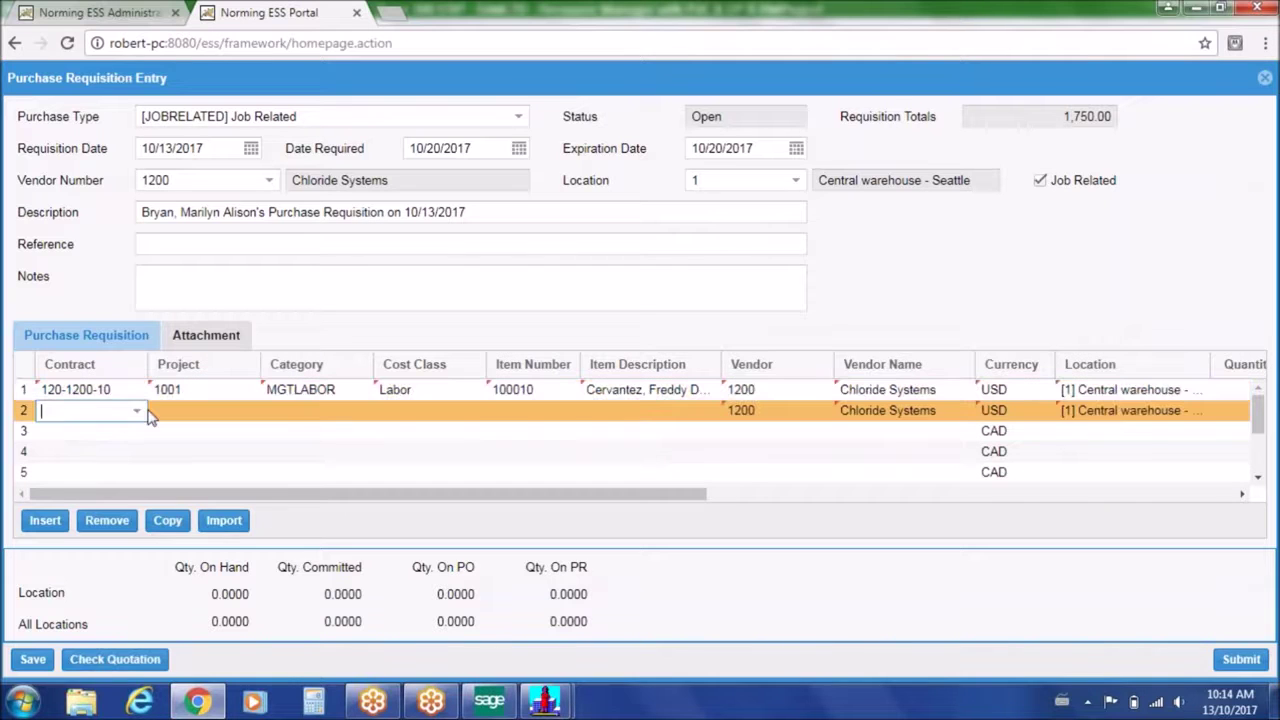
left_click(138, 412)
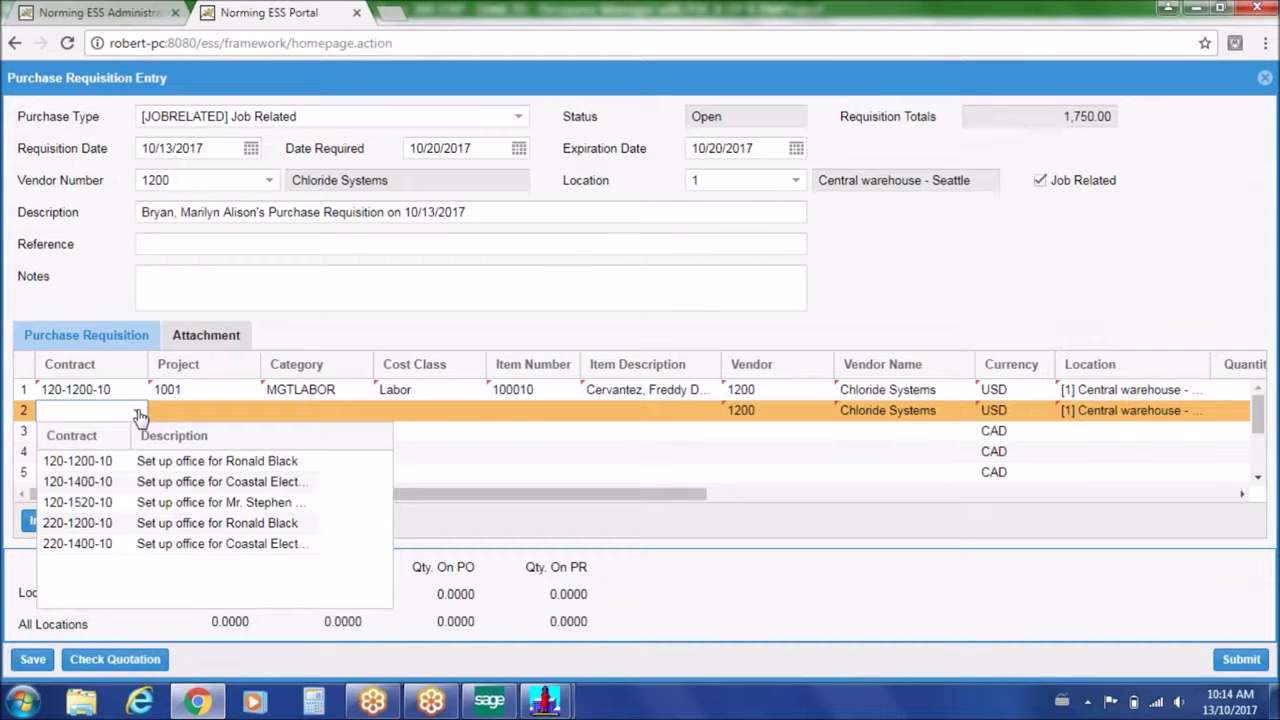
left_click(78, 461)
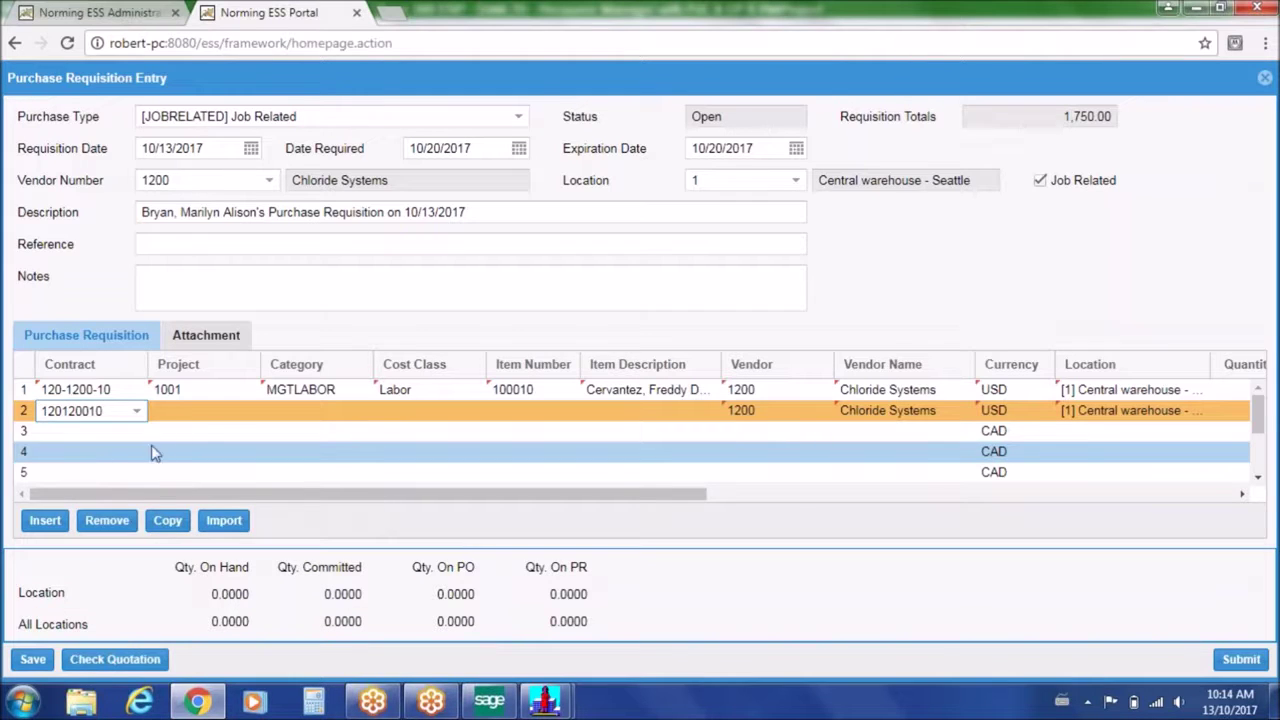
left_click(232, 414)
left_click(250, 414)
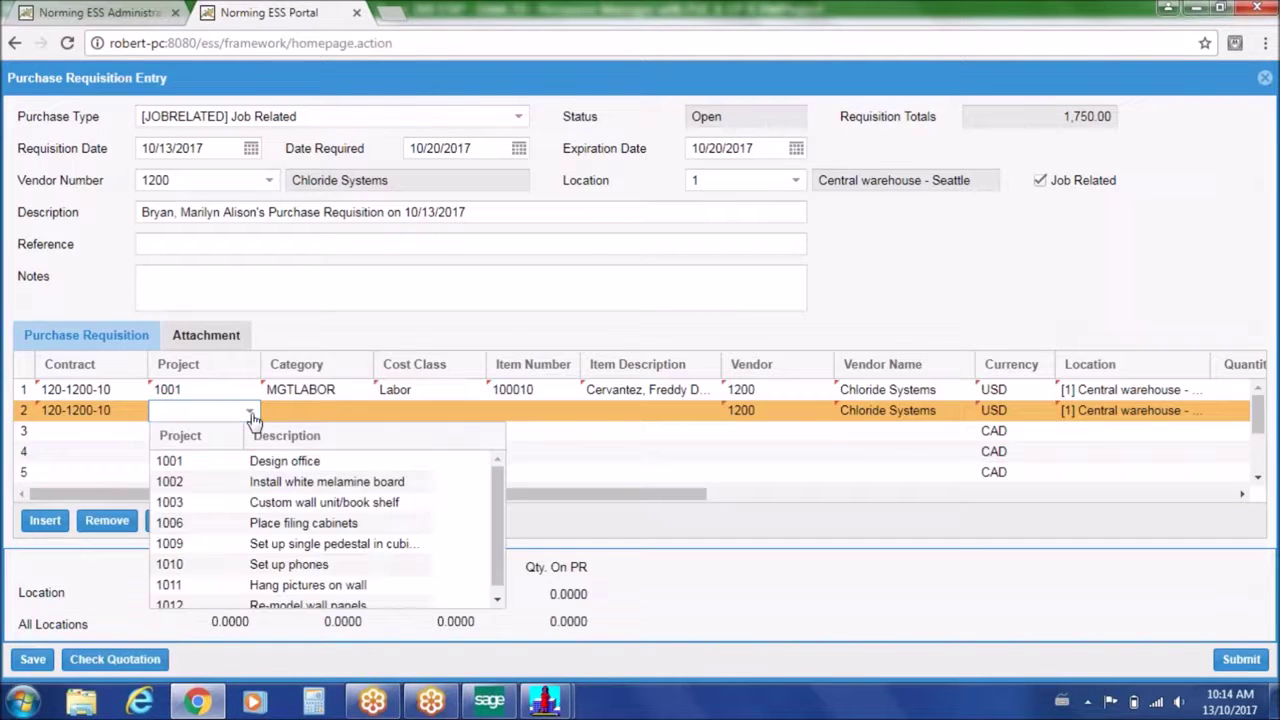
left_click(196, 564)
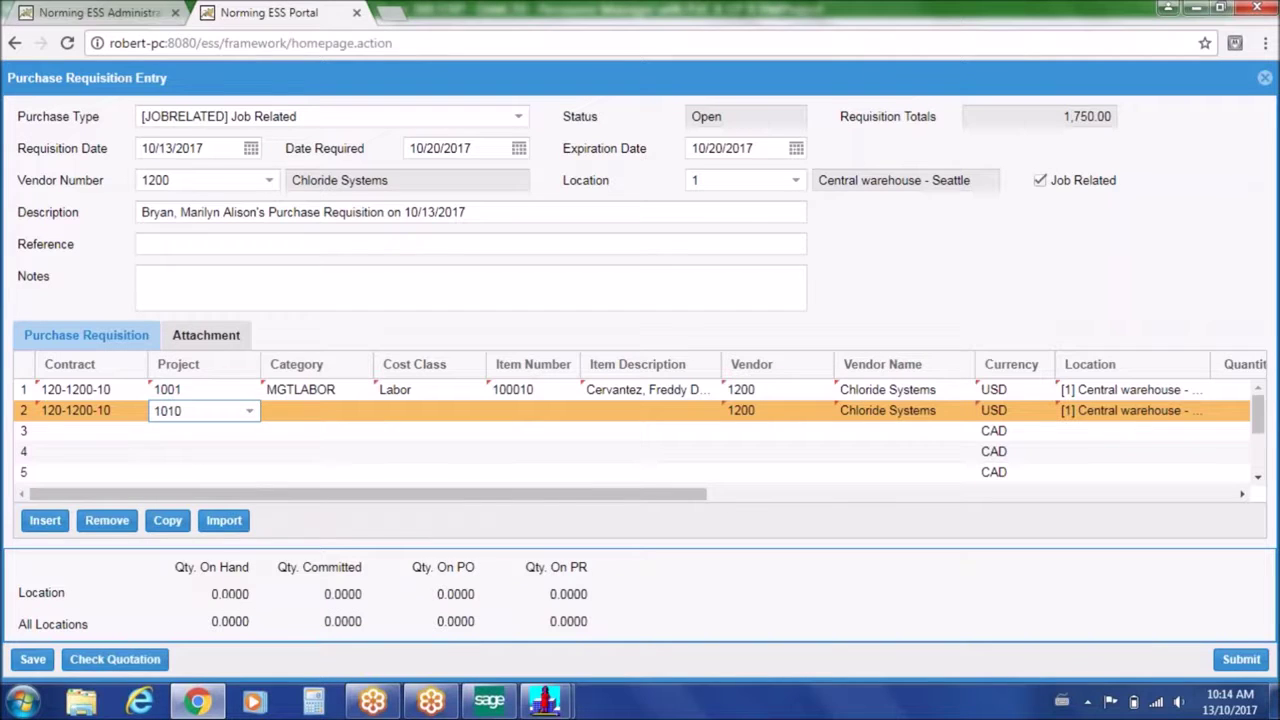
Set line 2's category to PHONEEQUIP and item to MISCPURC, then switch to Sage 300
left_click(335, 414)
left_click(362, 414)
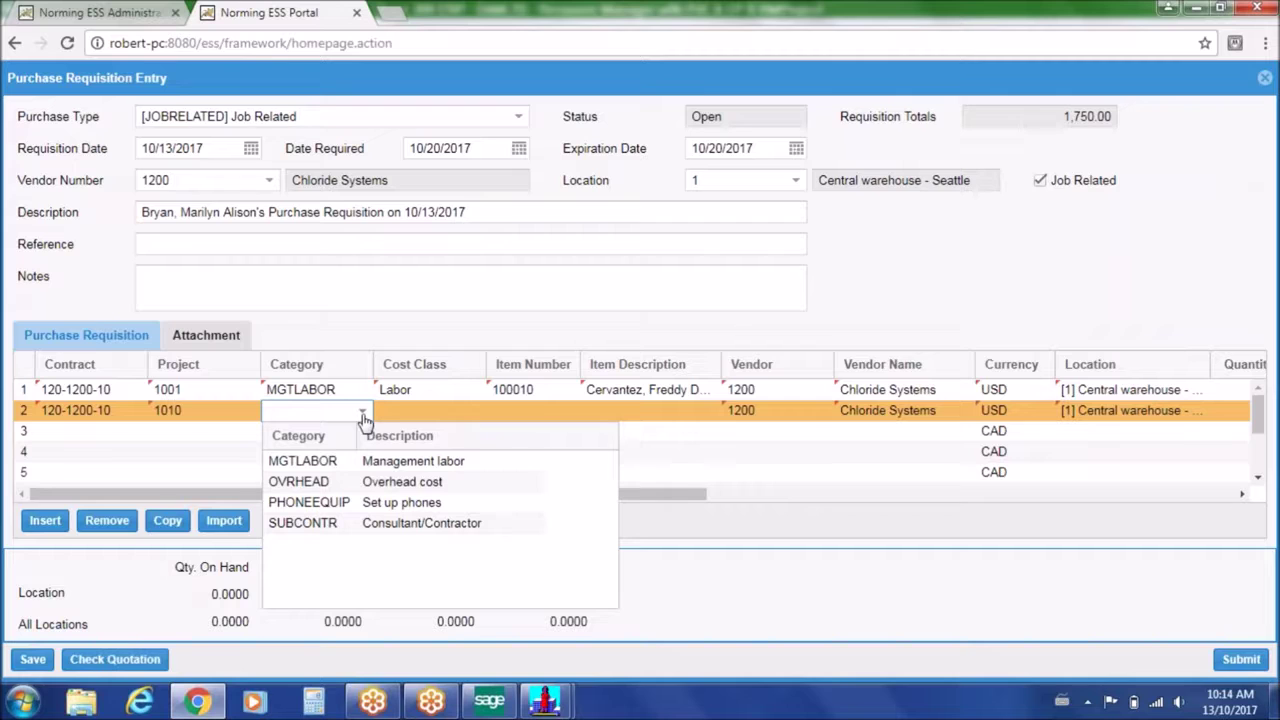
left_click(371, 502)
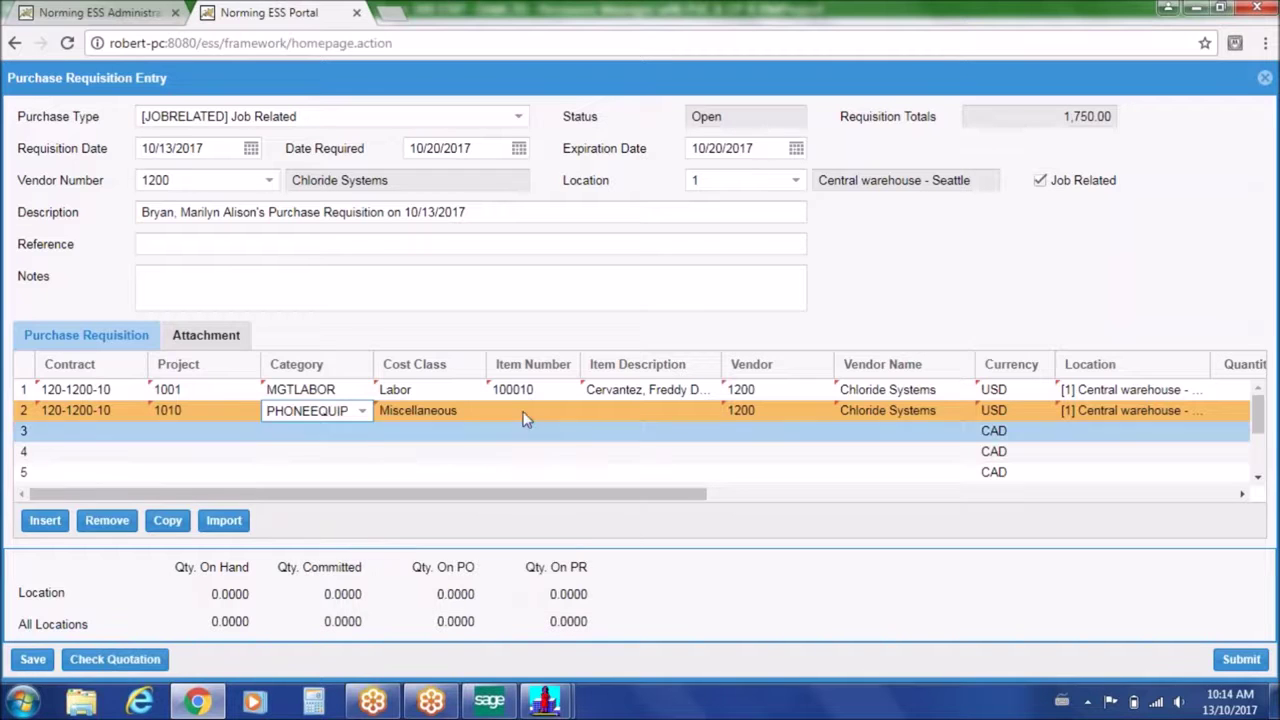
left_click(565, 421)
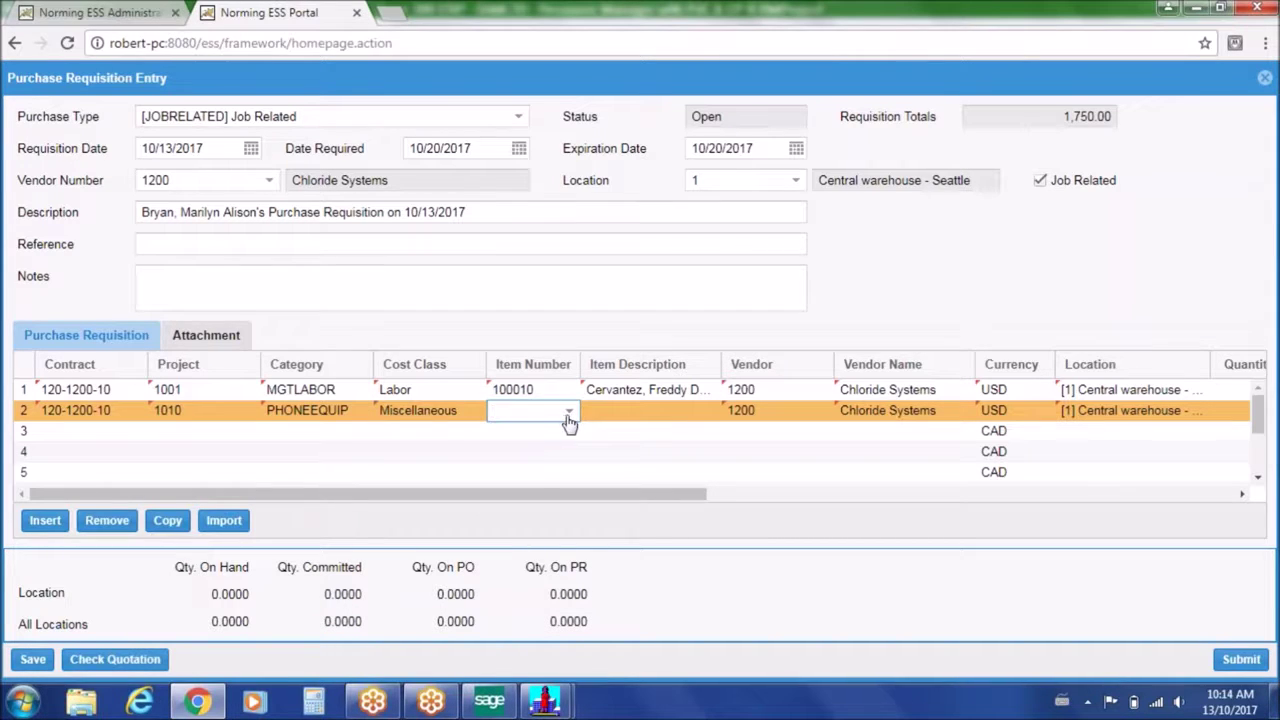
left_click(568, 413)
left_click(573, 166)
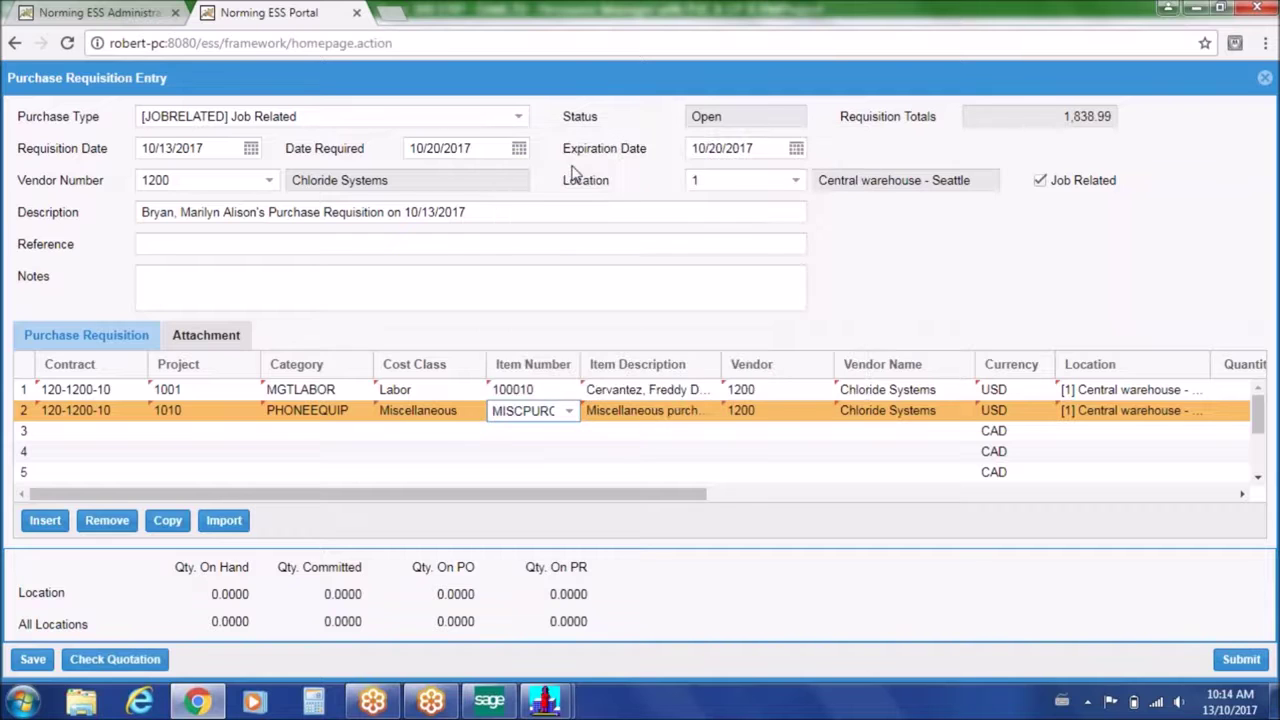
left_click(500, 697)
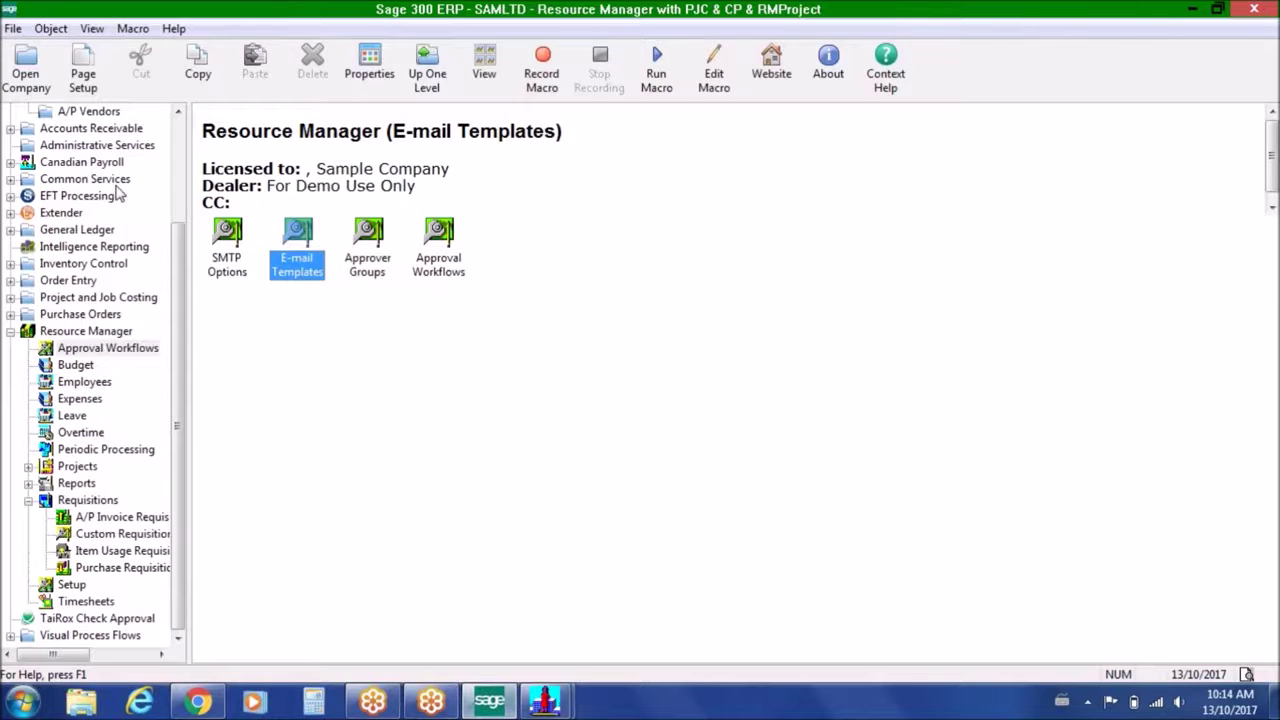
Look up A/P distribution code MISC, confirm its G/L account 6380, and go back to the portal
left_click_drag(178, 240, 178, 151)
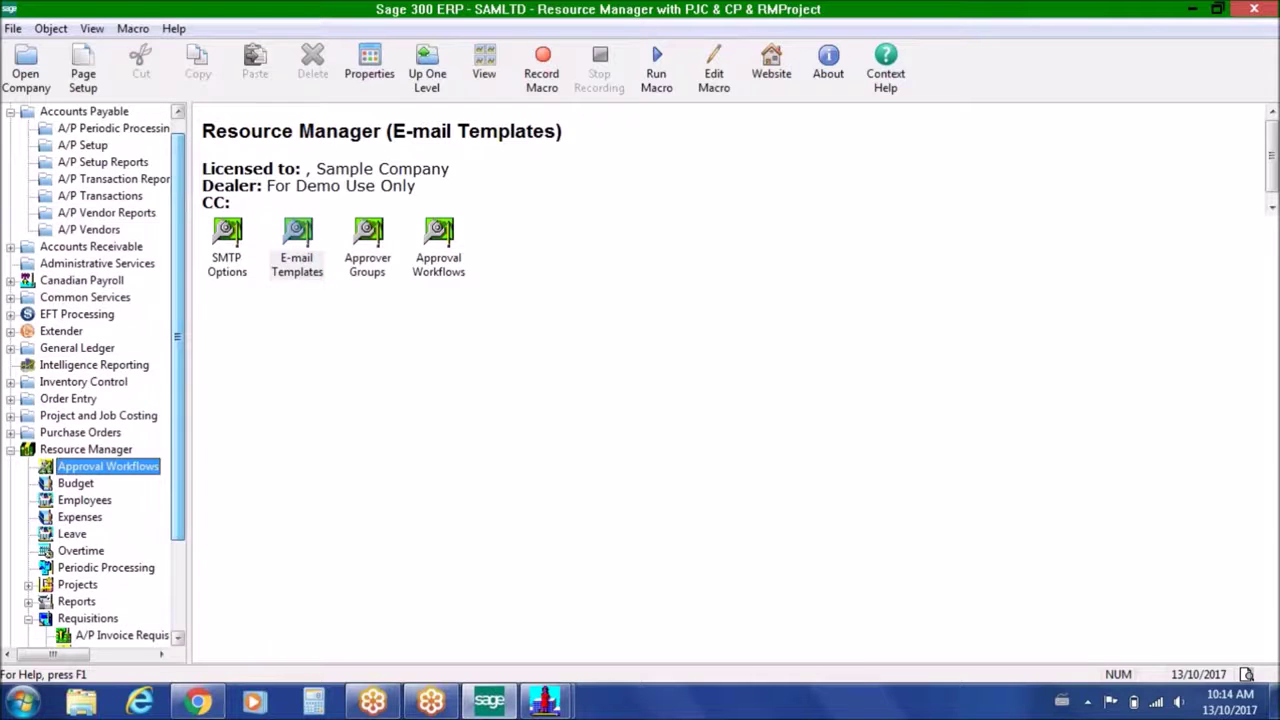
left_click(82, 145)
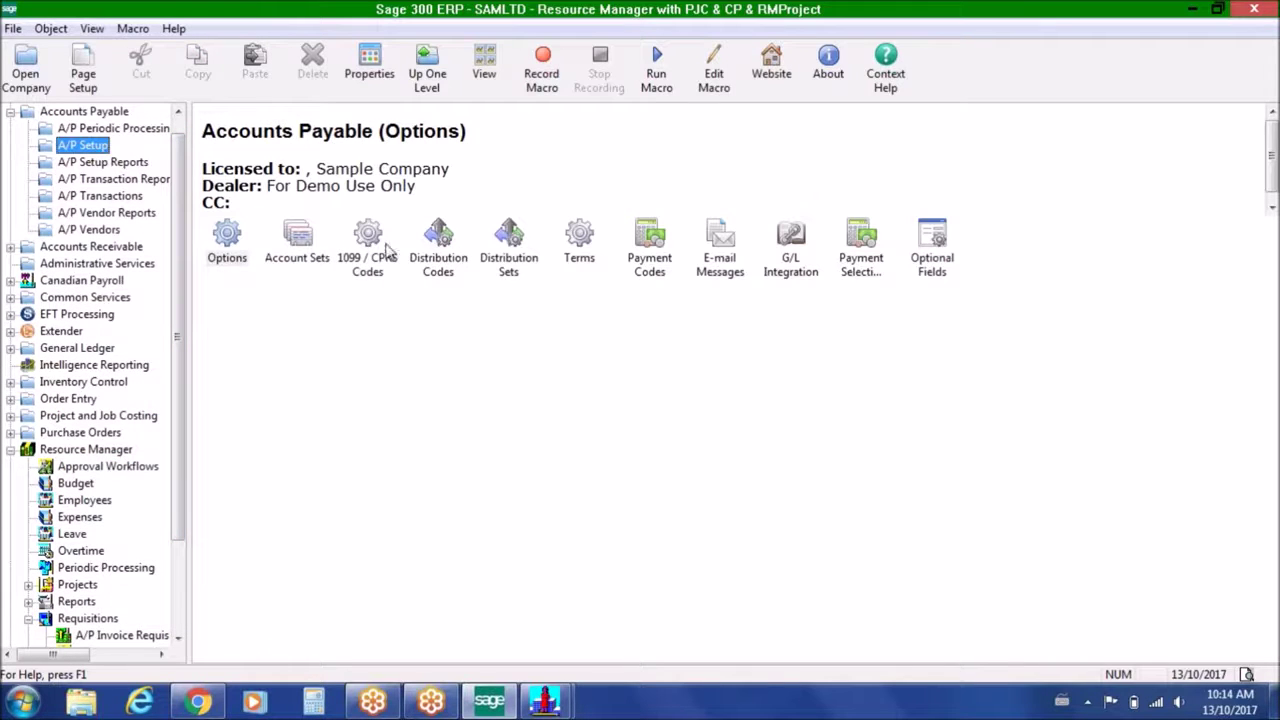
double_click(438, 236)
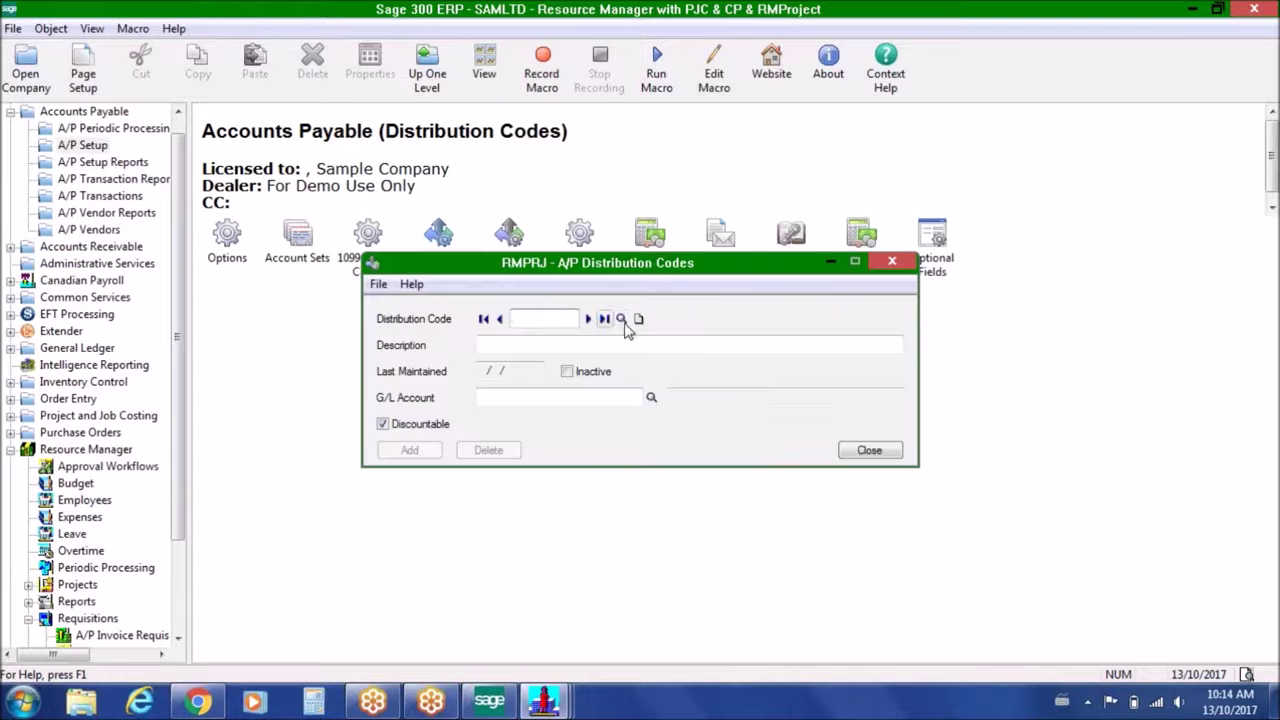
left_click(621, 318)
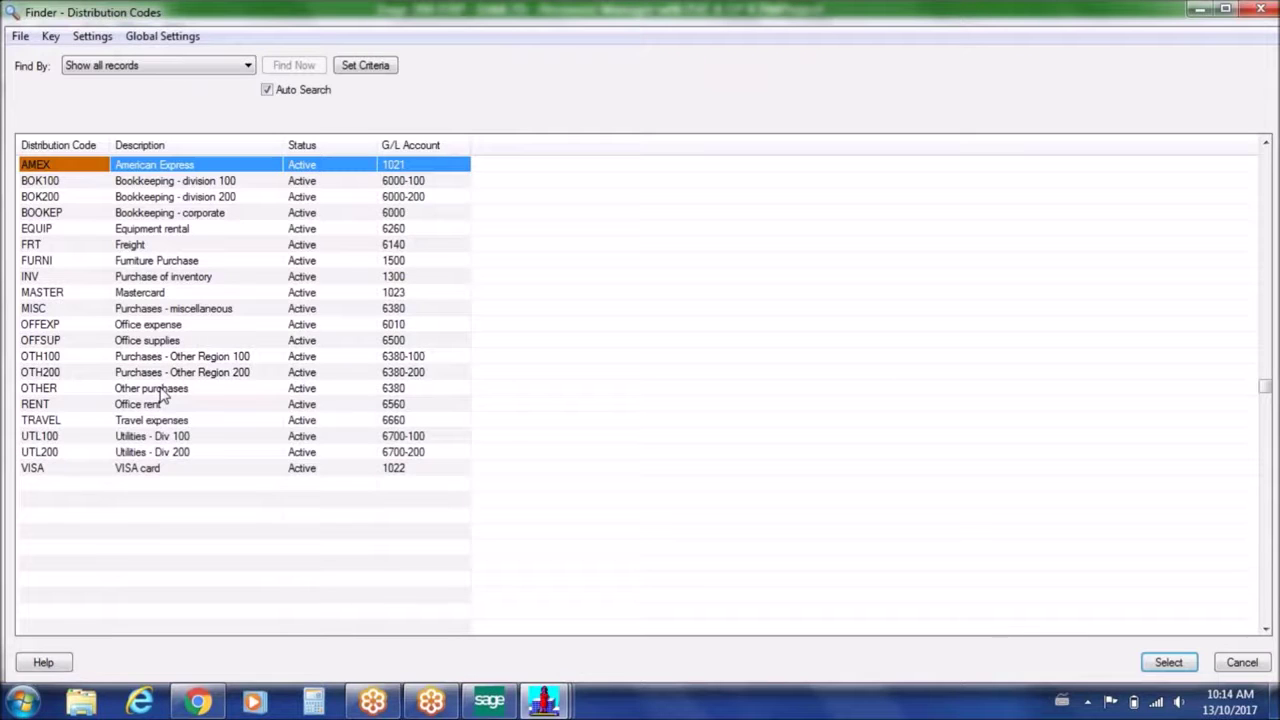
left_click(183, 310)
double_click(183, 310)
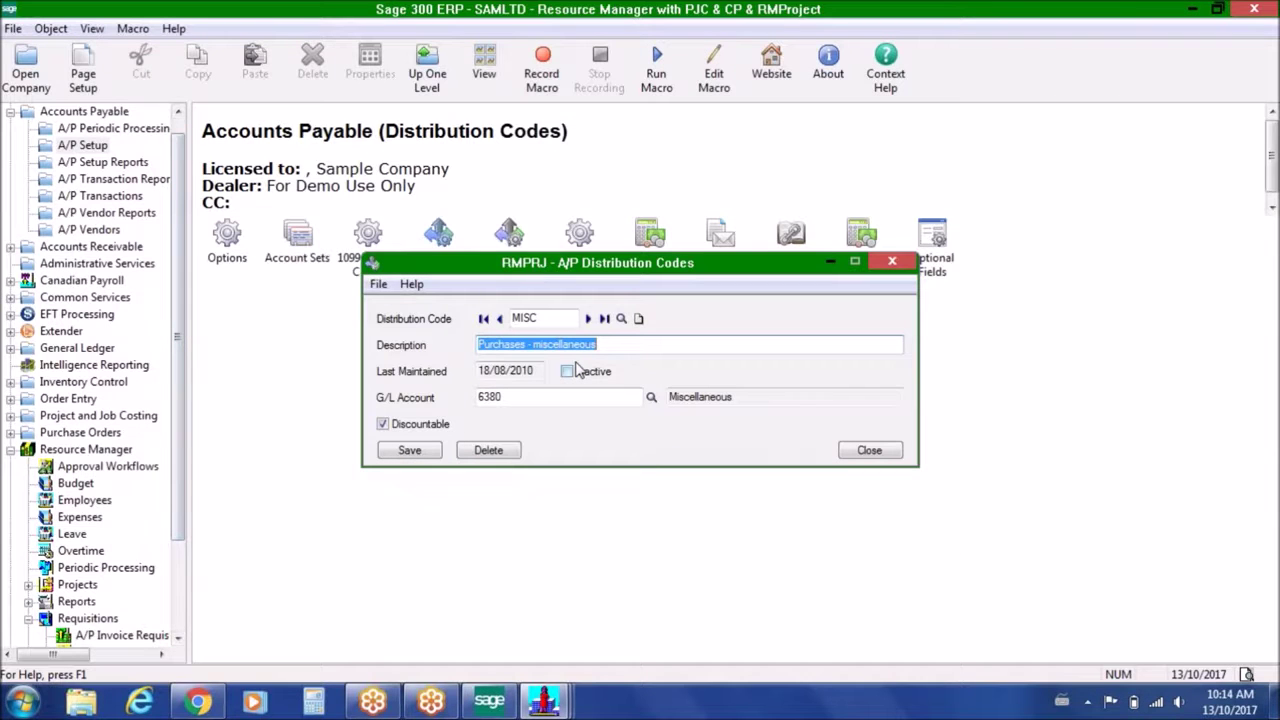
left_click(520, 397)
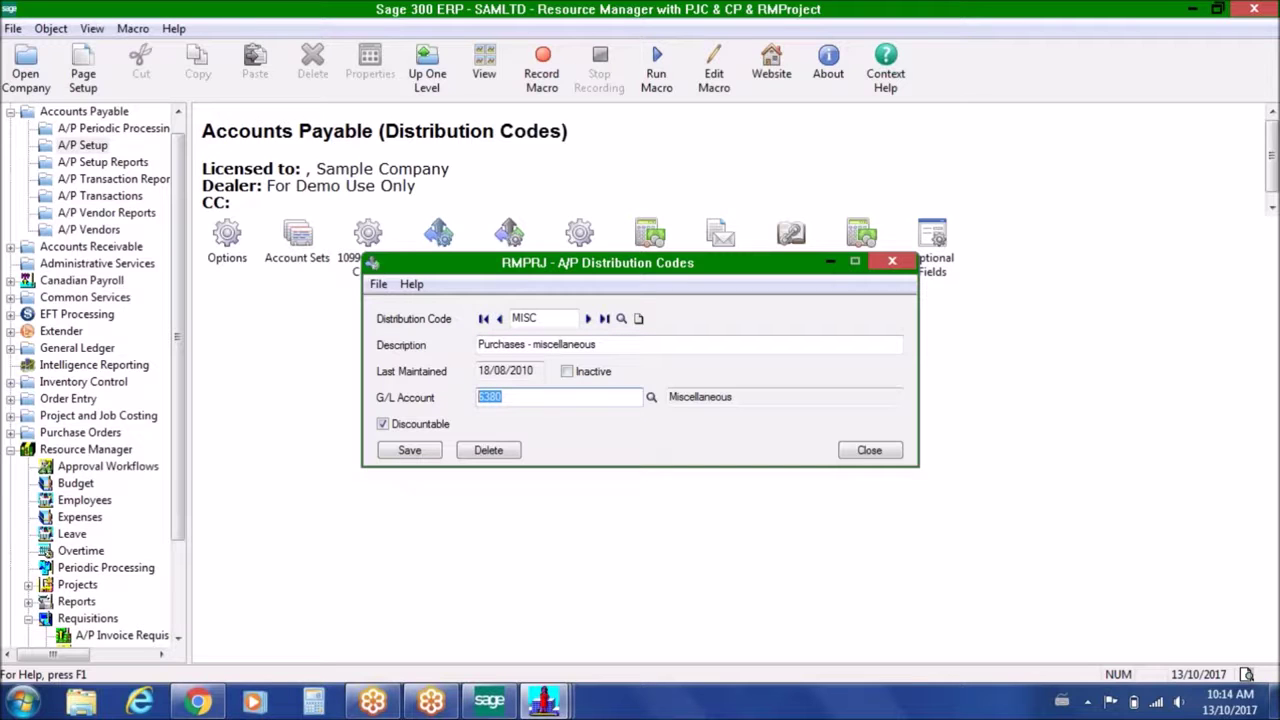
left_click(868, 450)
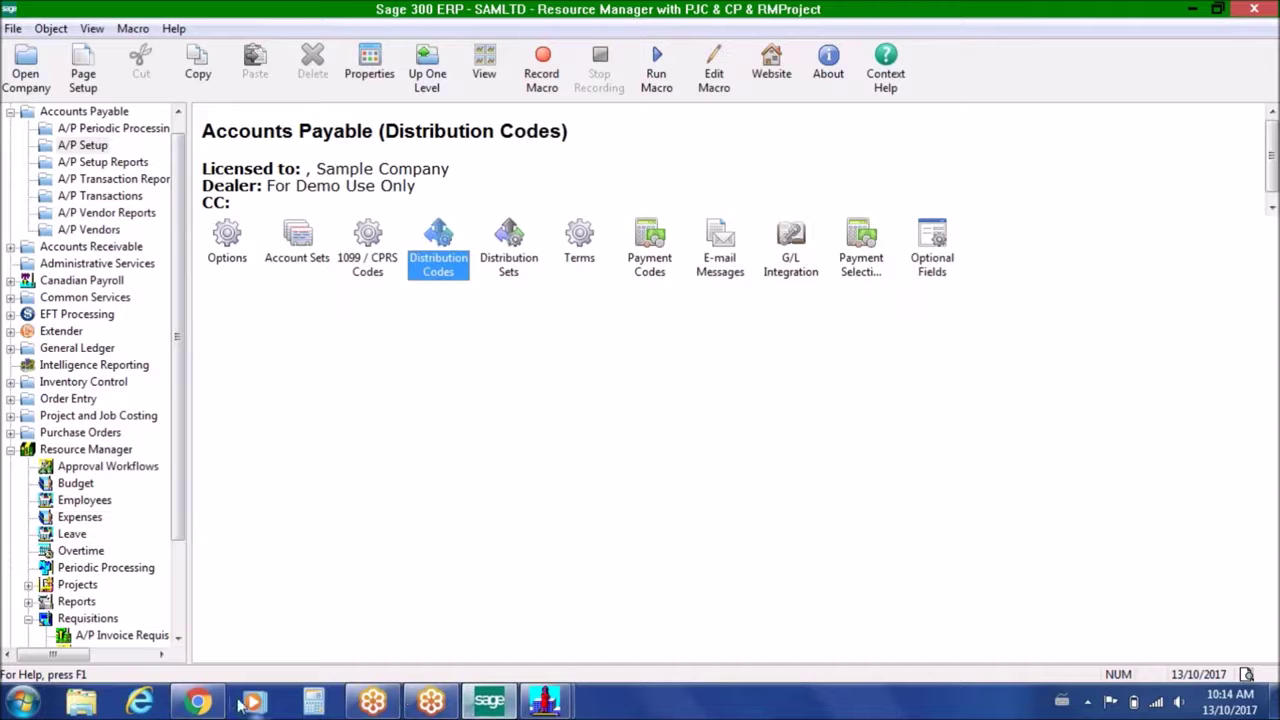
left_click(205, 702)
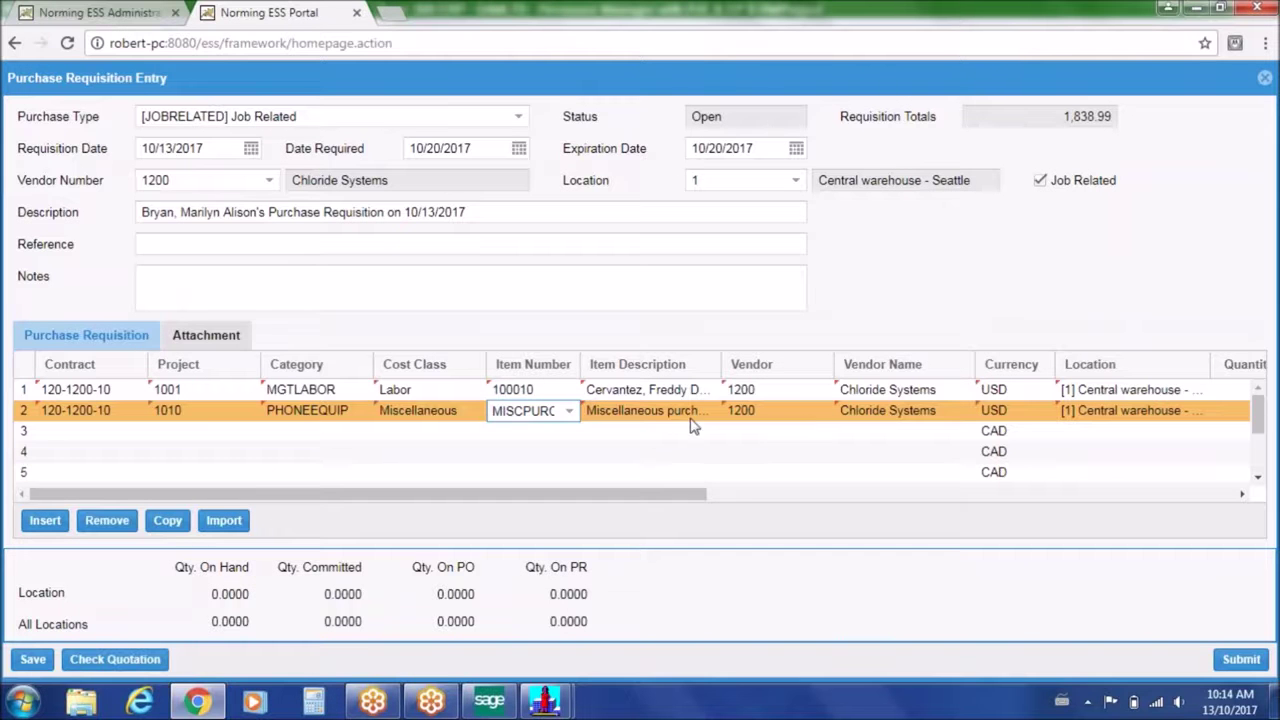
Enter quantity 2 on line 2 at unit cost 128.95, bringing the requisition total to 1,928.00
left_click_drag(623, 494, 934, 509)
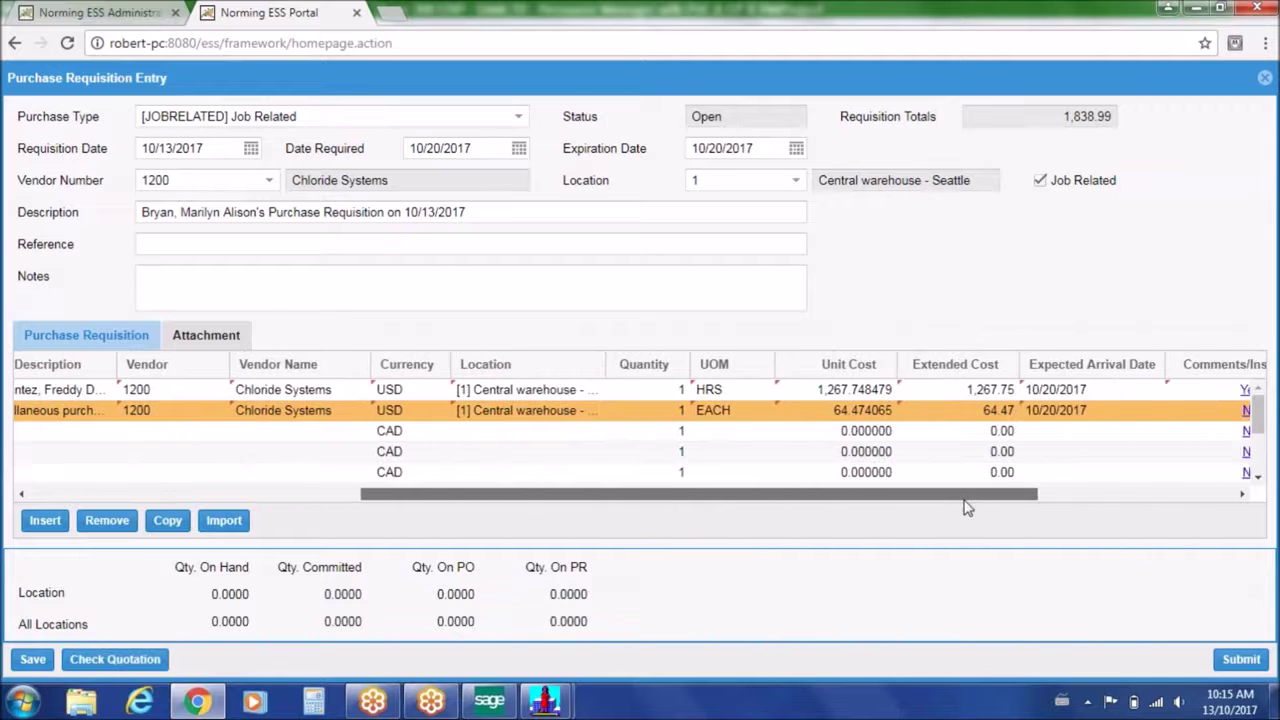
left_click(662, 411)
type("2")
key("Tab")
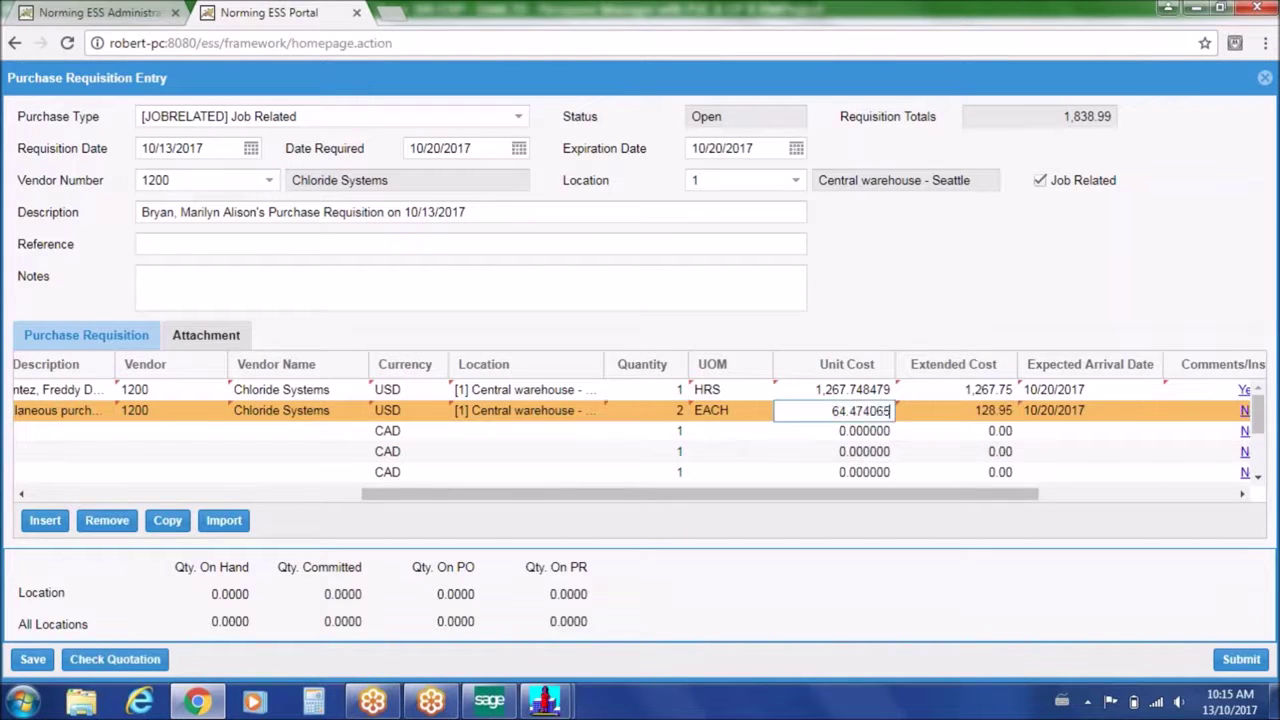
key("Tab")
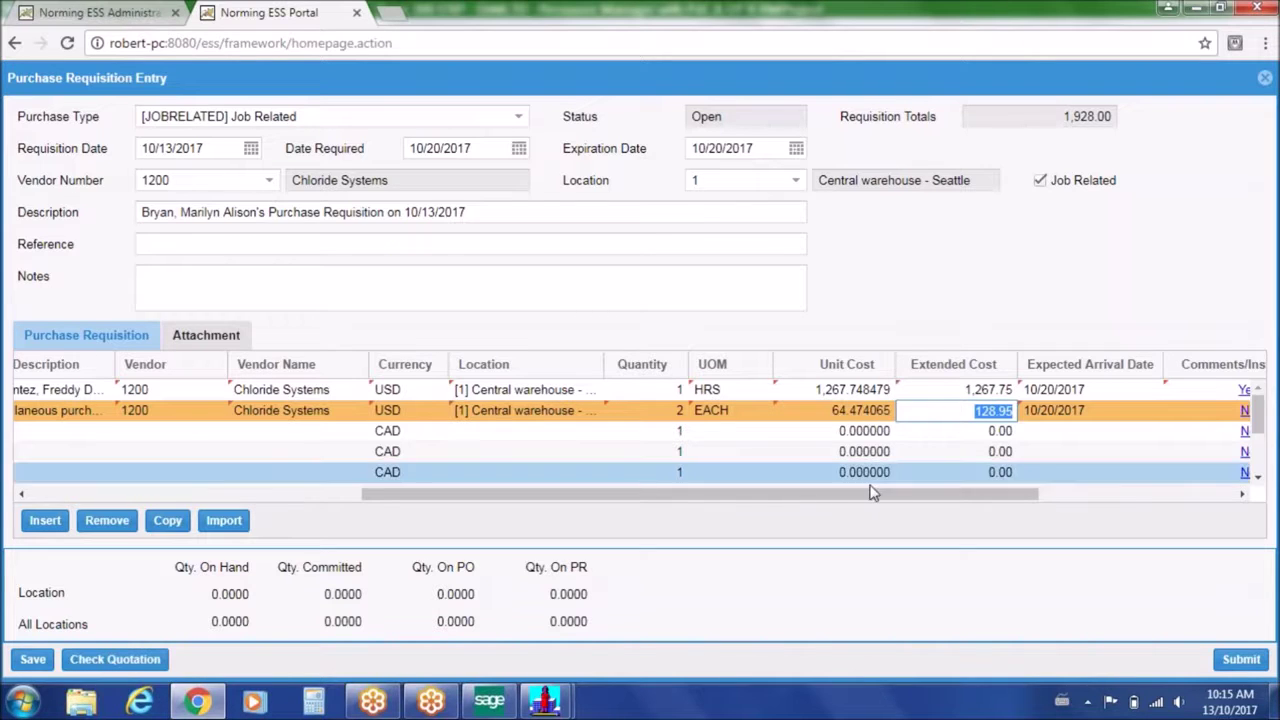
scroll(874, 485, "down", 3)
left_click_drag(1014, 497, 668, 468)
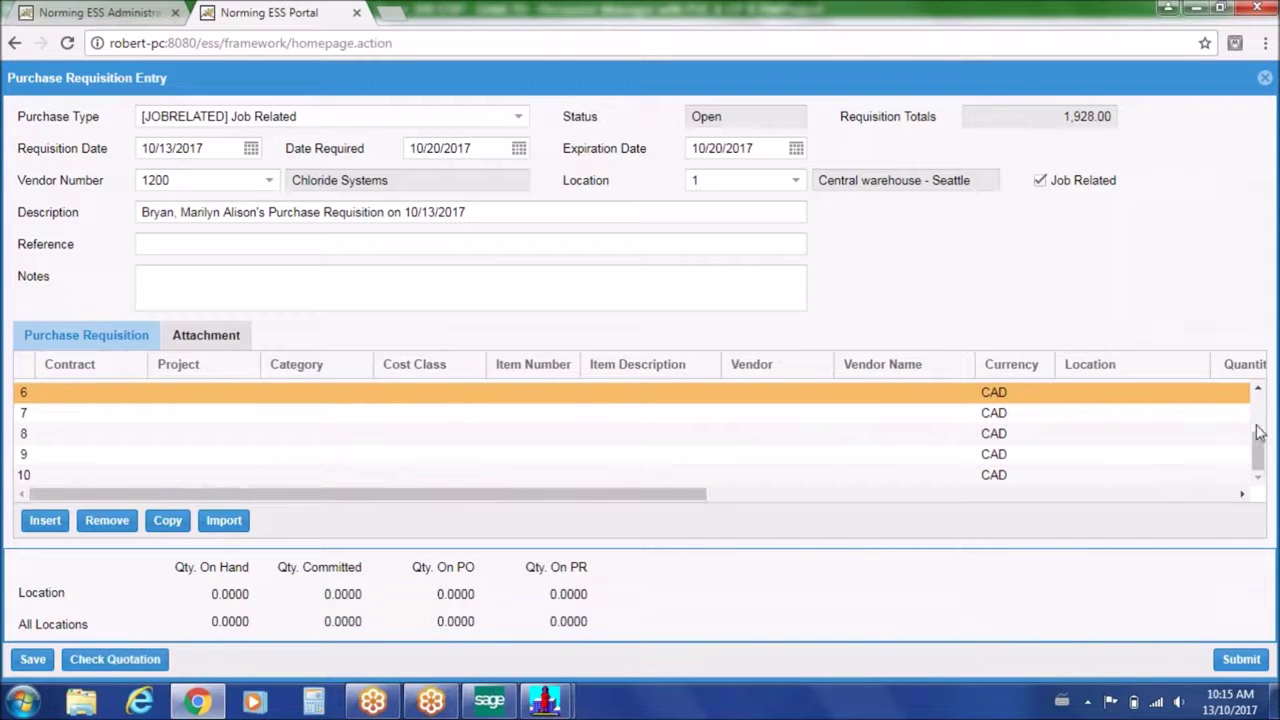
left_click_drag(1259, 446, 1261, 392)
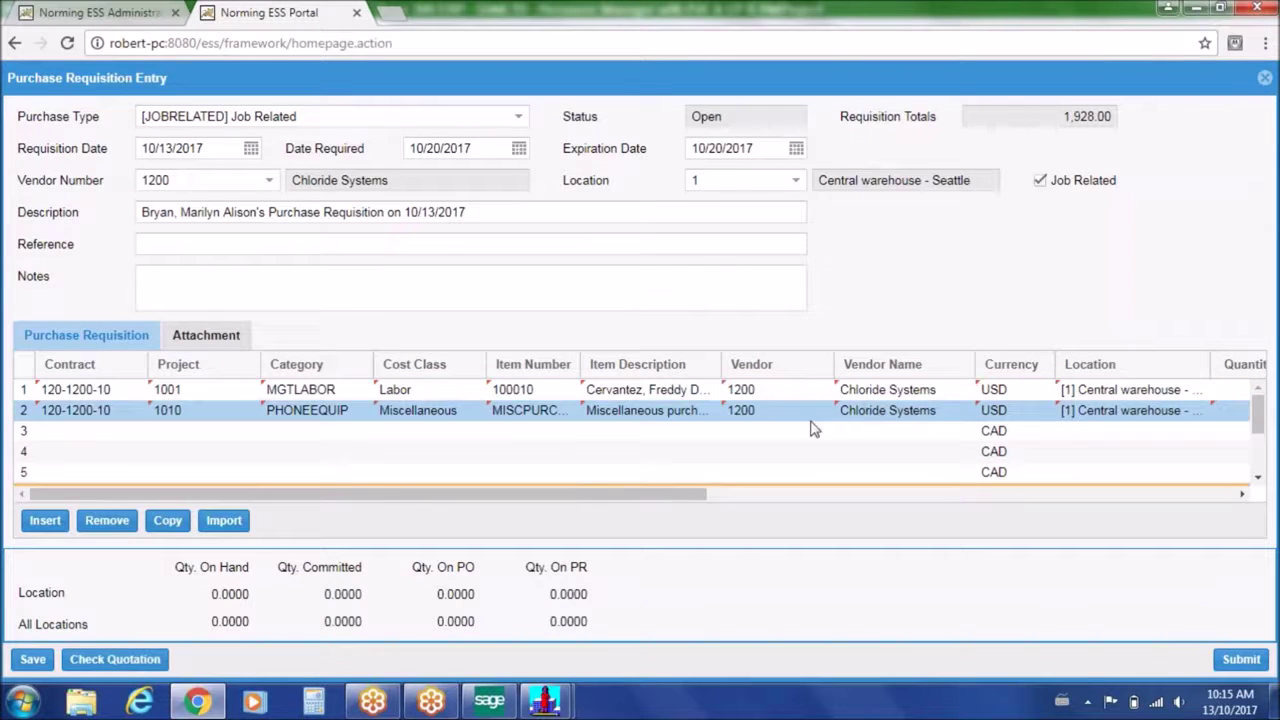
left_click_drag(694, 499, 1160, 450)
Attach 2017 Jaguar XF Prestige.pdf to line 2, noted 'For the miscellaneous project in Group A'
left_click(1160, 432)
left_click(1085, 410)
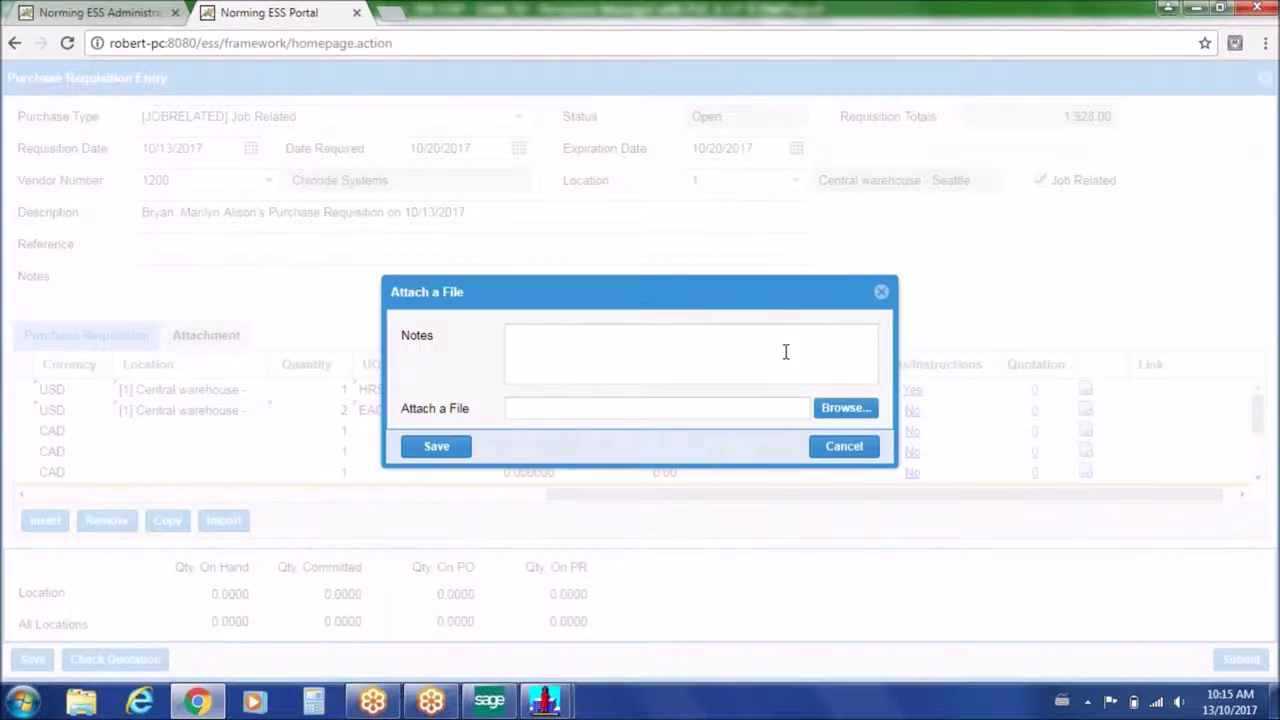
left_click(785, 341)
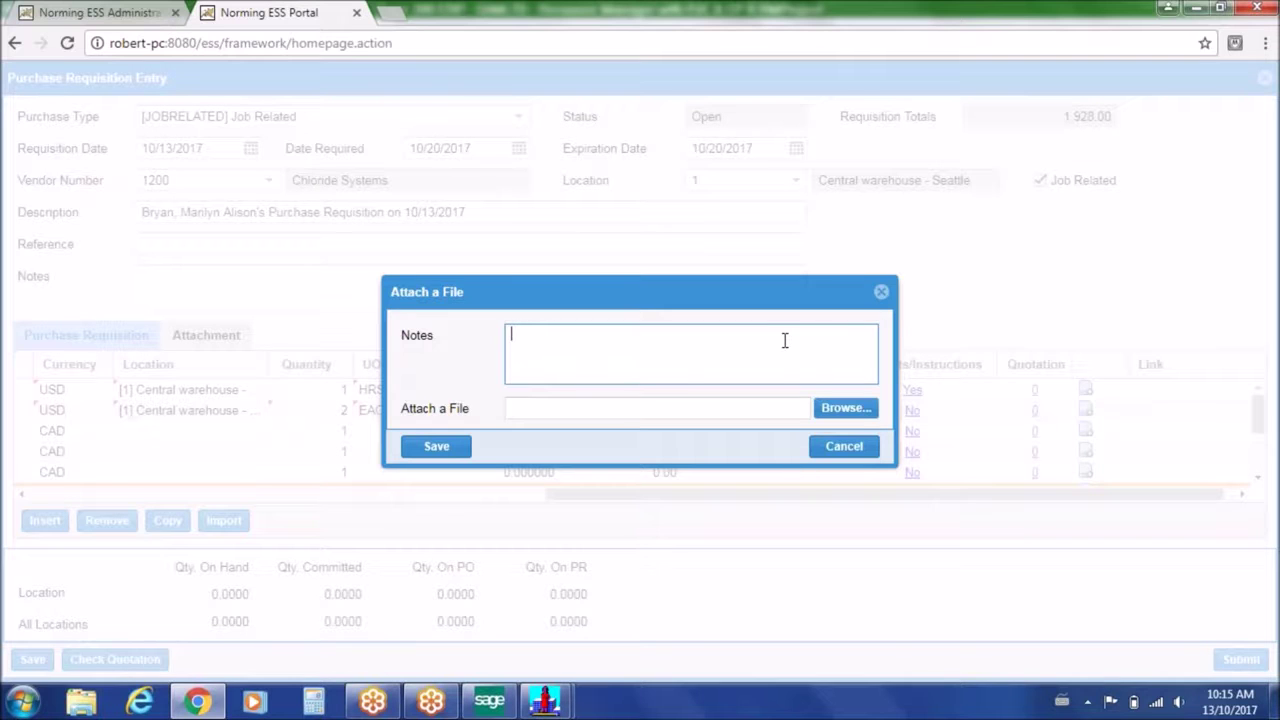
type("For the miscellaneous pro")
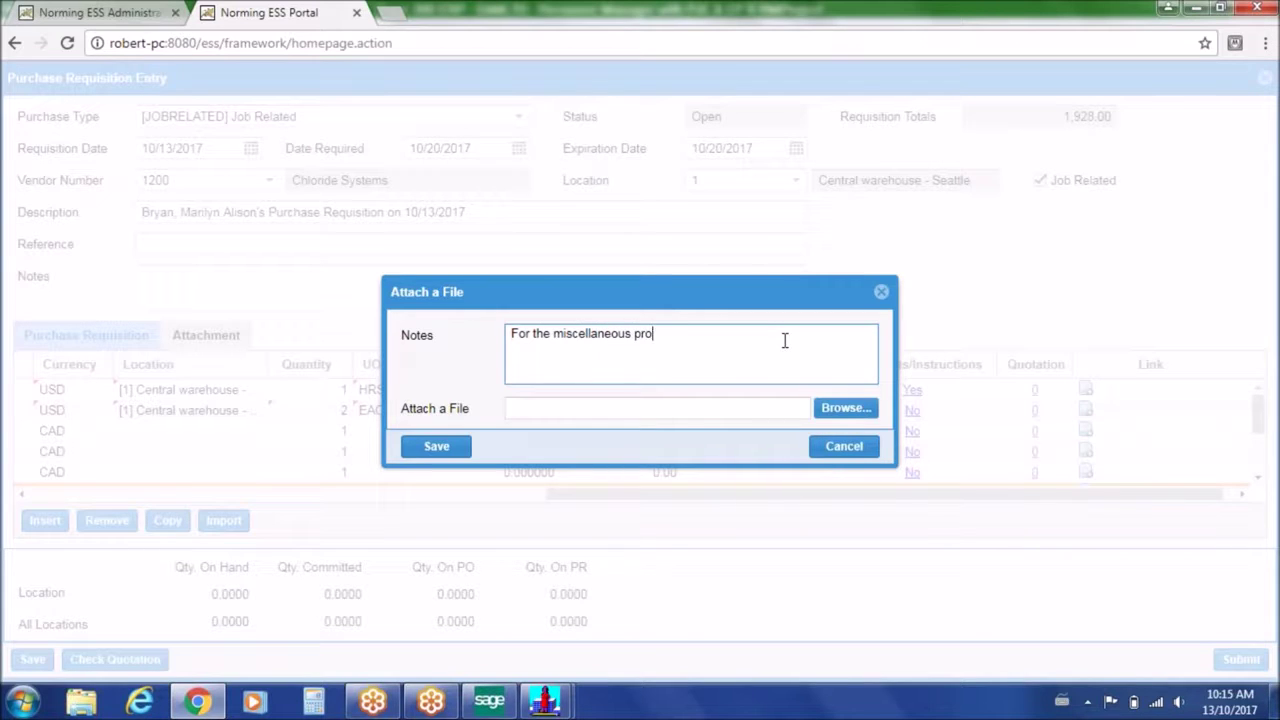
type("ject in Group A")
left_click(845, 408)
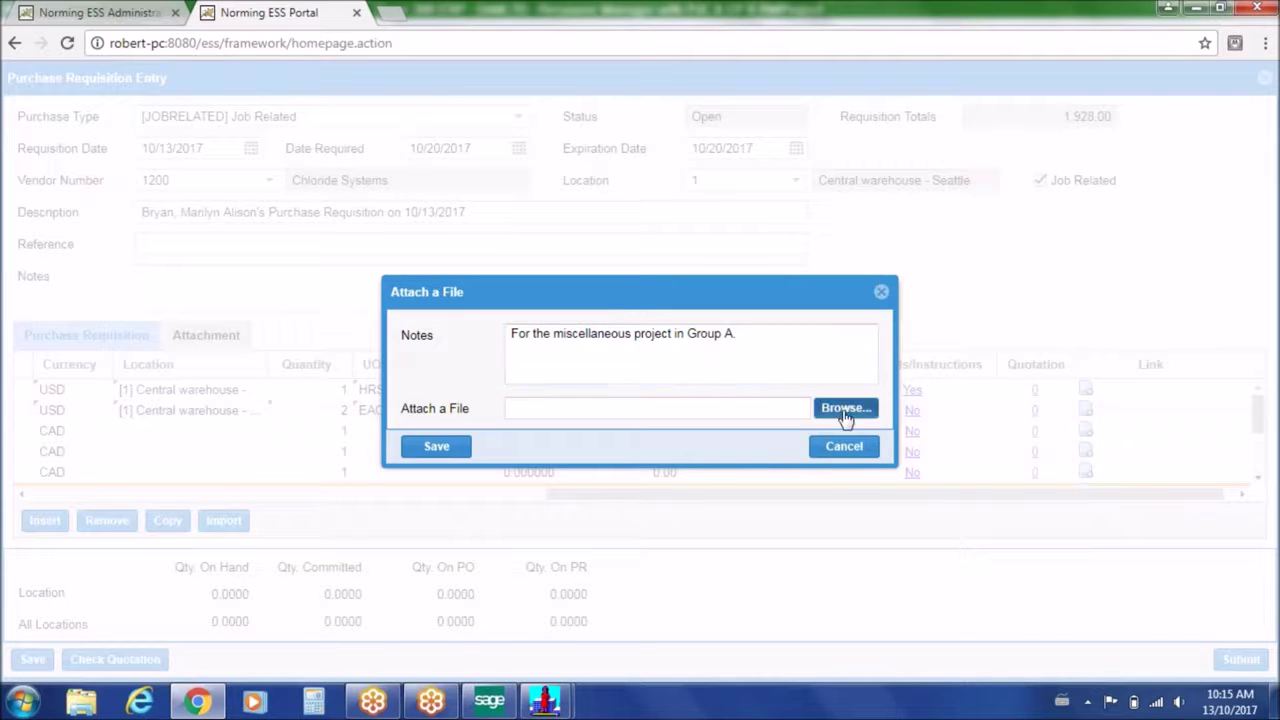
double_click(573, 393)
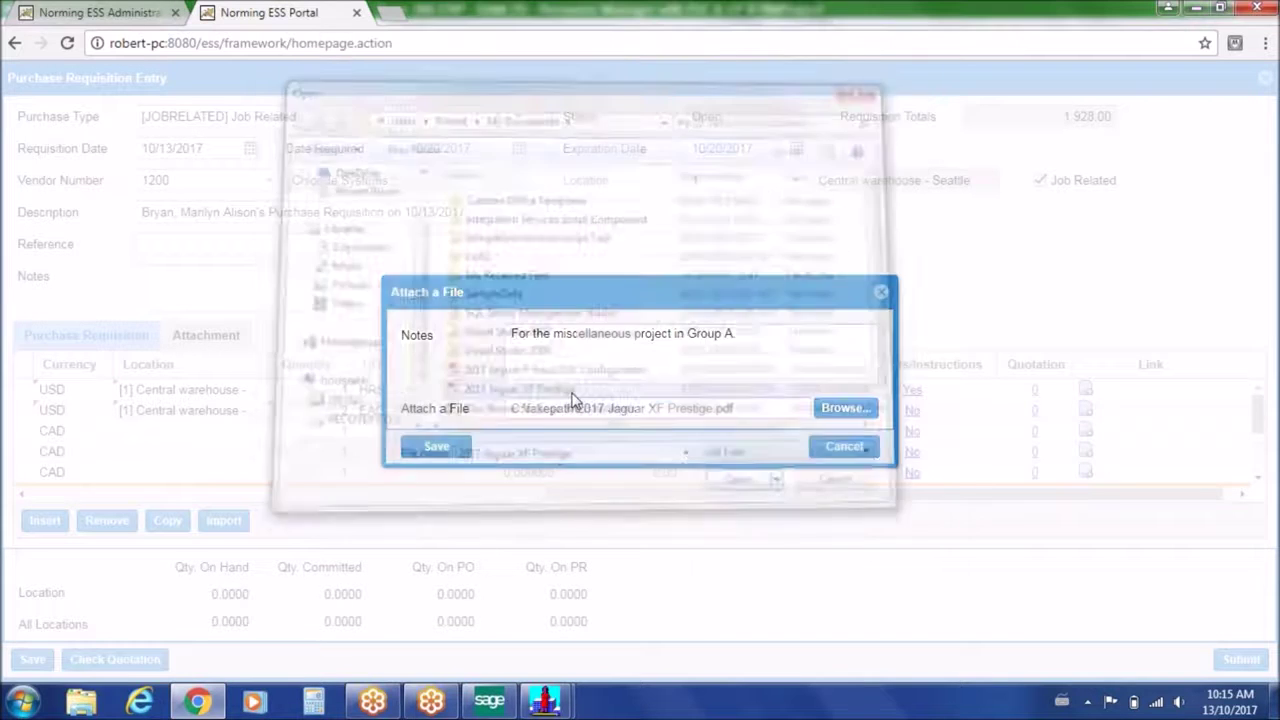
left_click(437, 447)
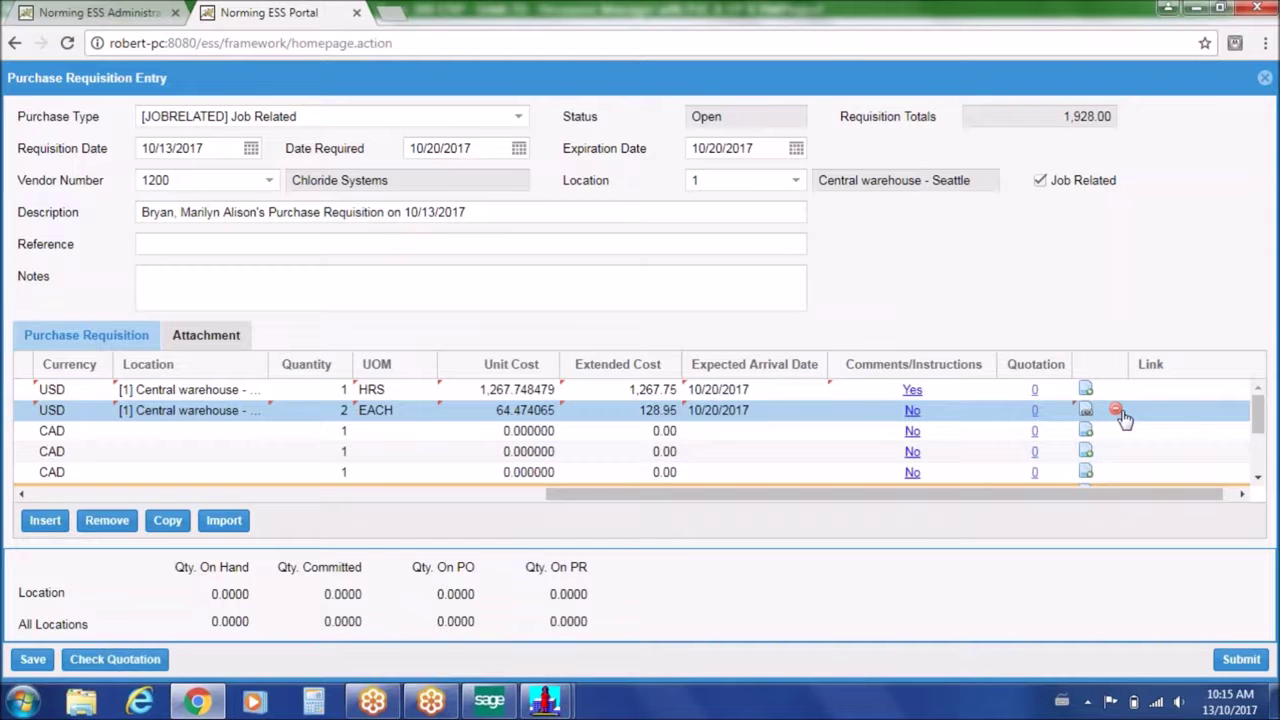
left_click(1112, 474)
left_click_drag(1115, 493, 277, 446)
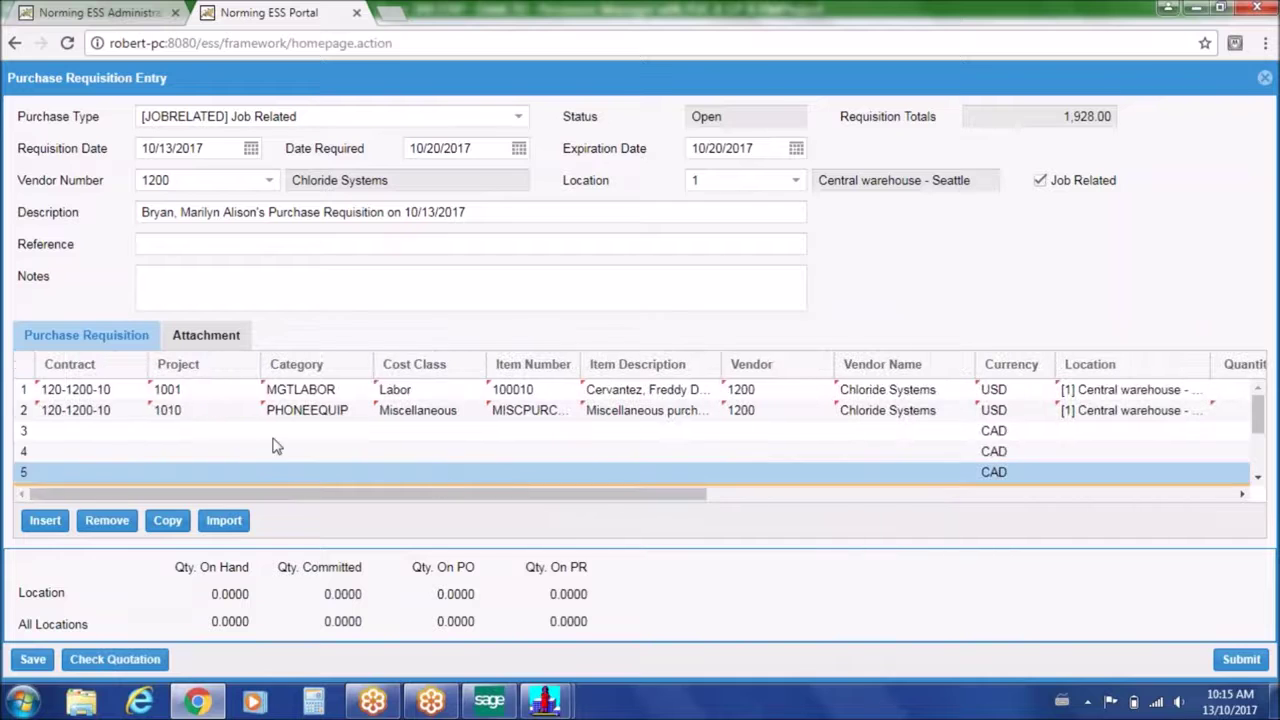
Set line 3's contract to 120-1200-10 and project to 1012 Re-model wall panels
left_click(126, 437)
left_click(114, 437)
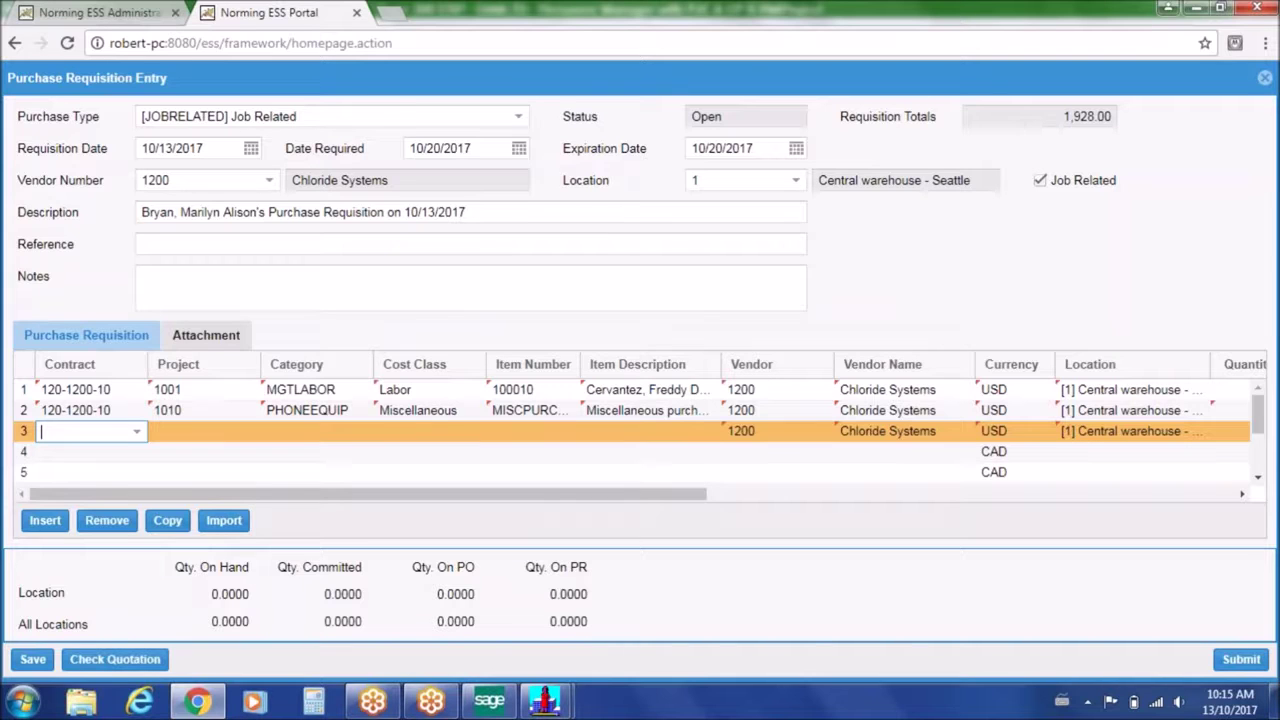
left_click(139, 435)
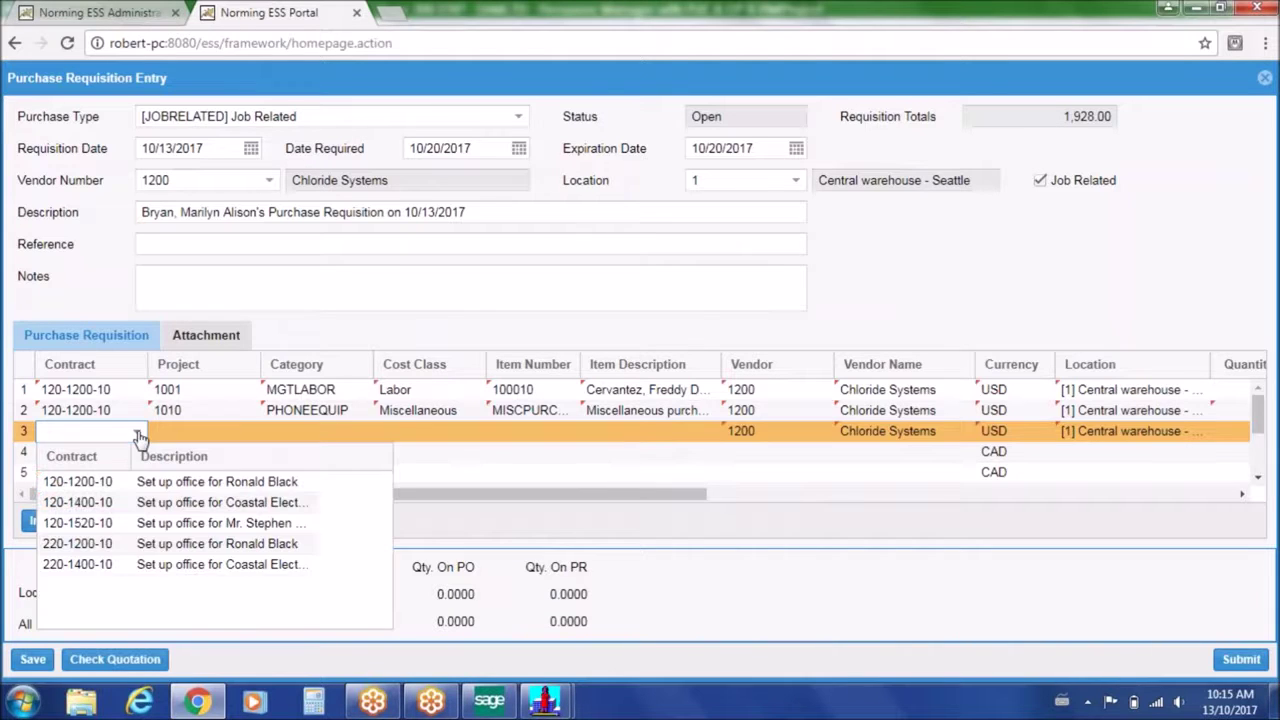
left_click(89, 481)
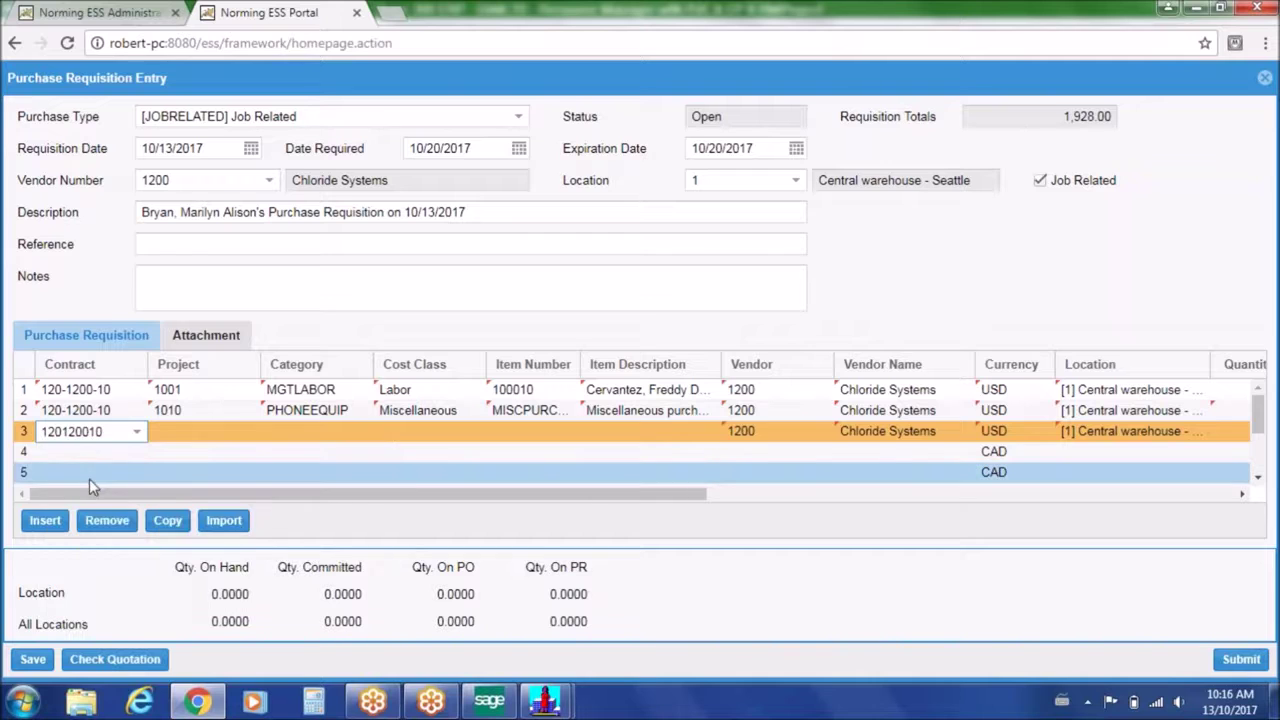
left_click(186, 436)
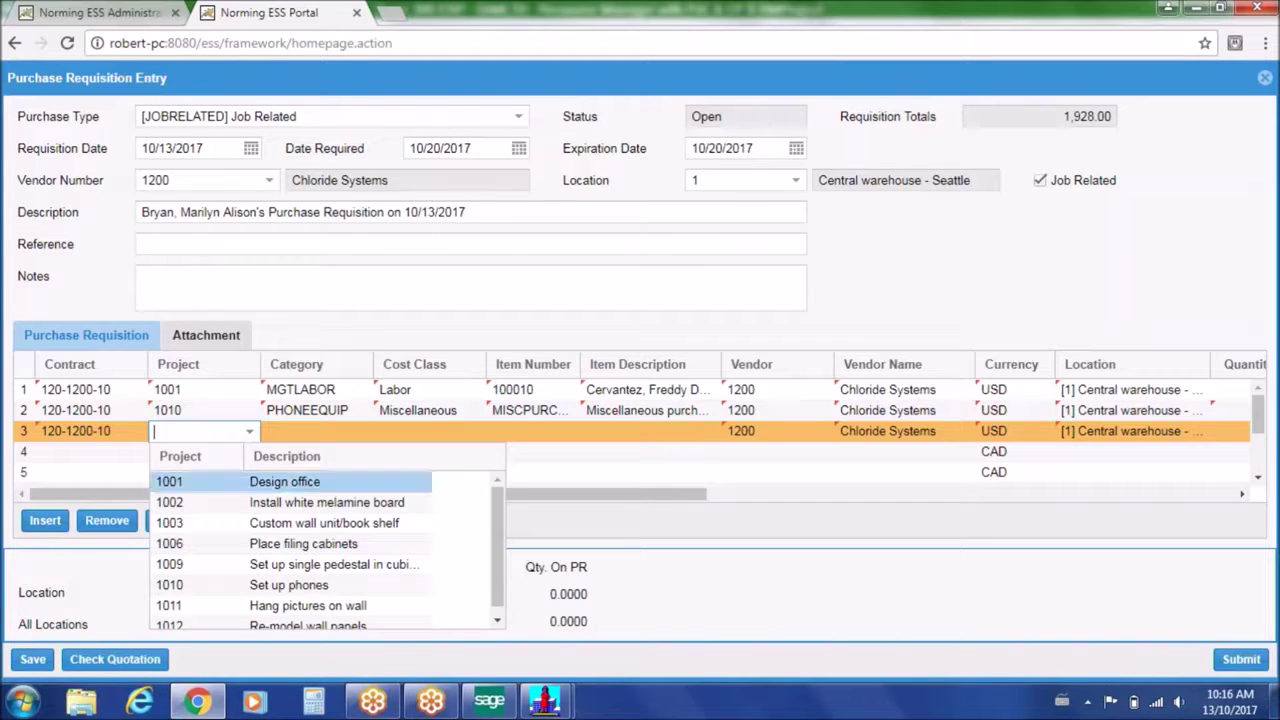
mouse_move(493, 534)
left_mouse_down()
mouse_move(493, 567)
mouse_move(493, 525)
left_mouse_up()
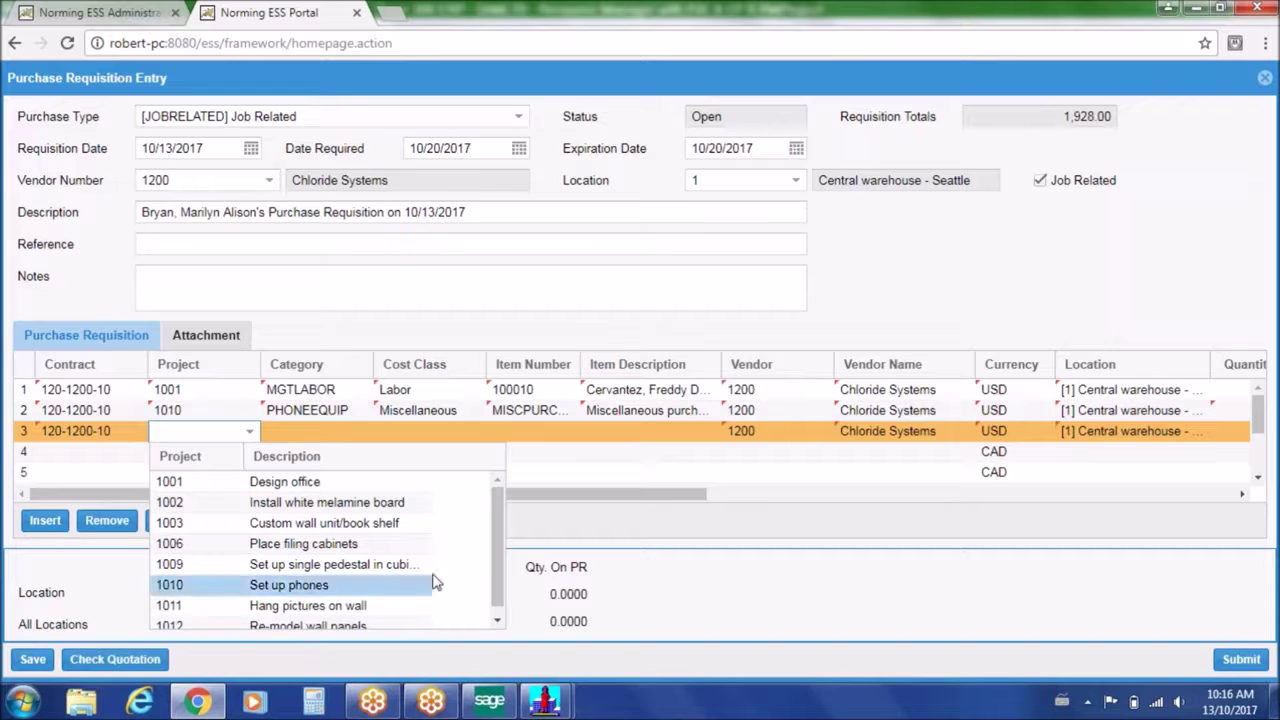
scroll(490, 567, "down", 1)
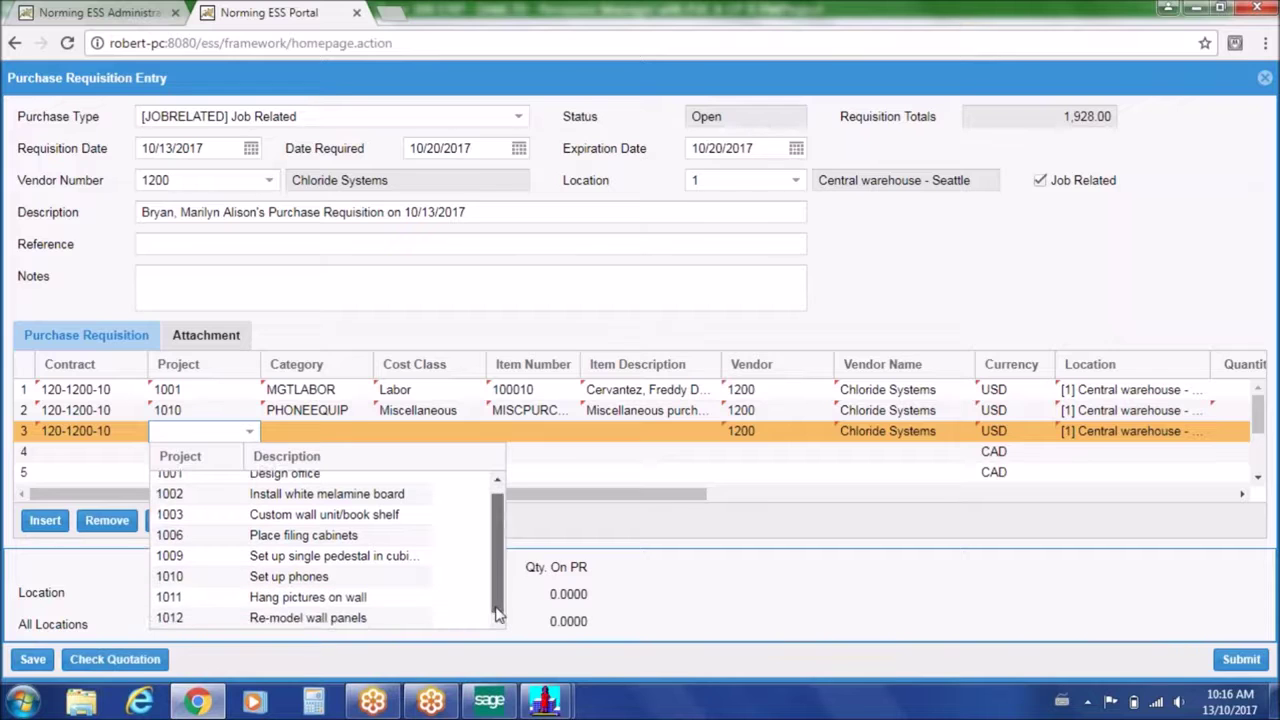
left_click(224, 620)
left_click(364, 438)
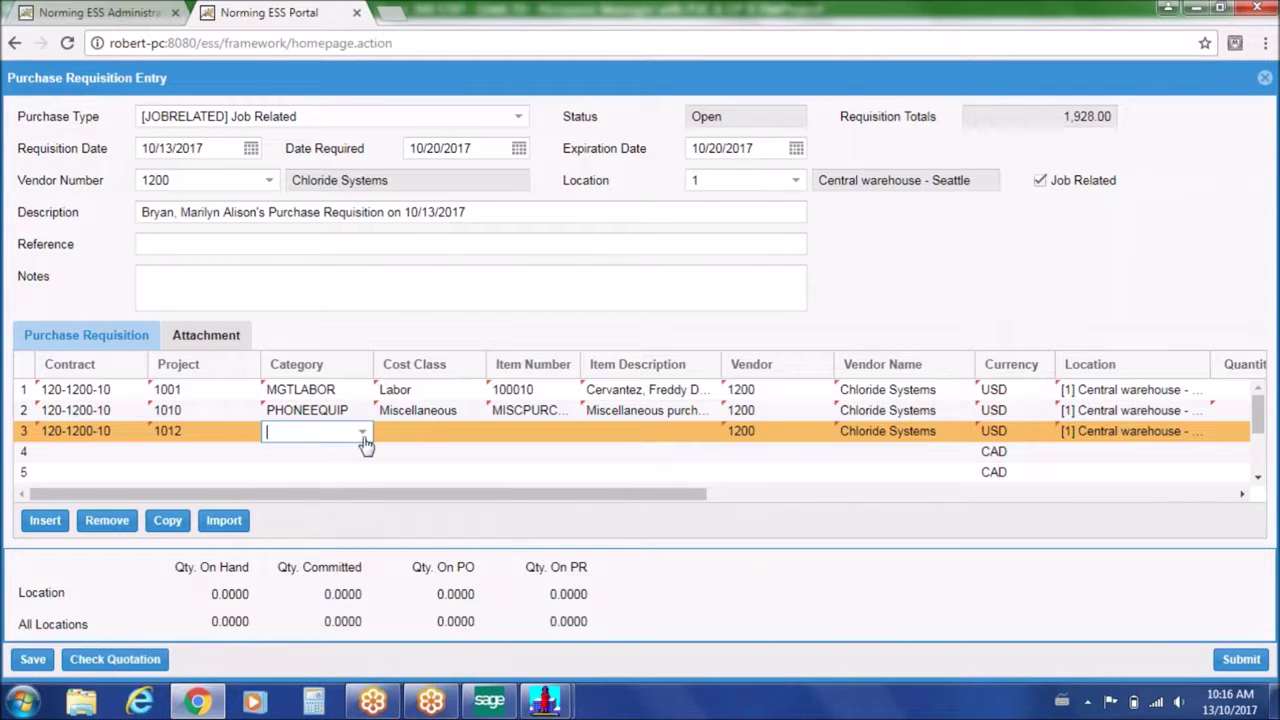
Give line 3 category STRIPEQUIP, the strip-and-sand exterior coating item, and quantity 100
left_click(364, 443)
left_click(328, 481)
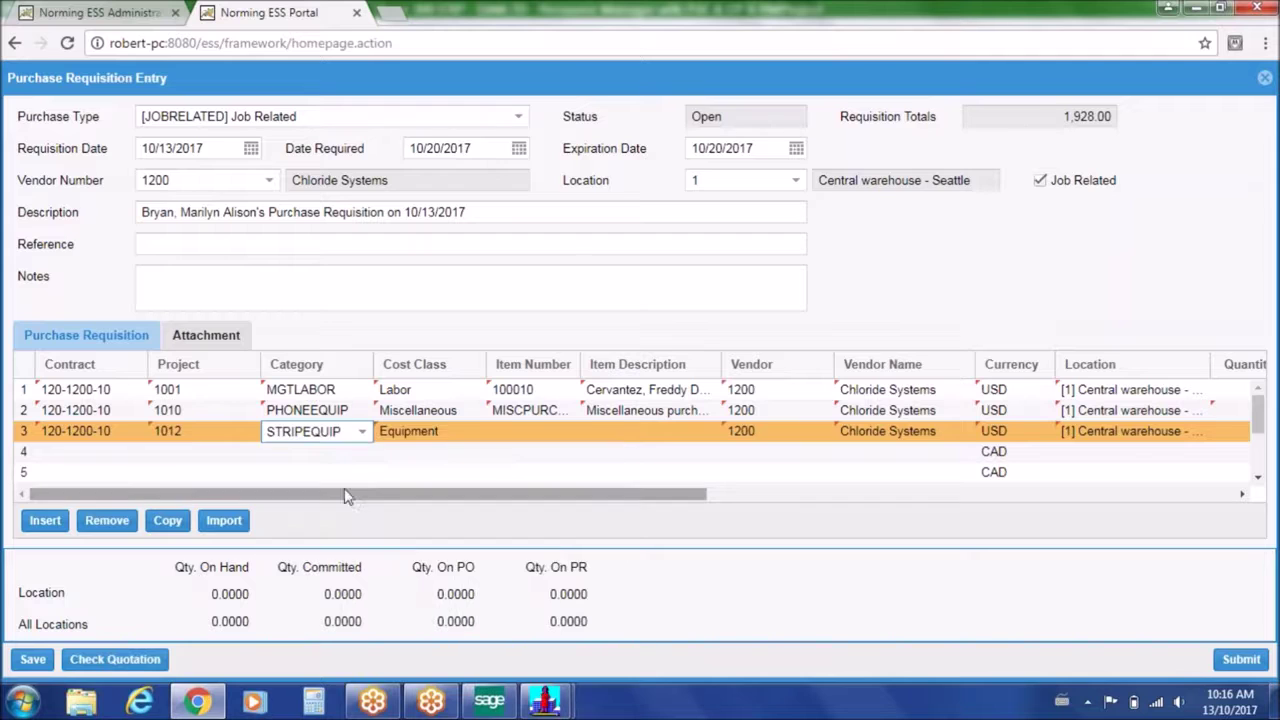
left_click(564, 432)
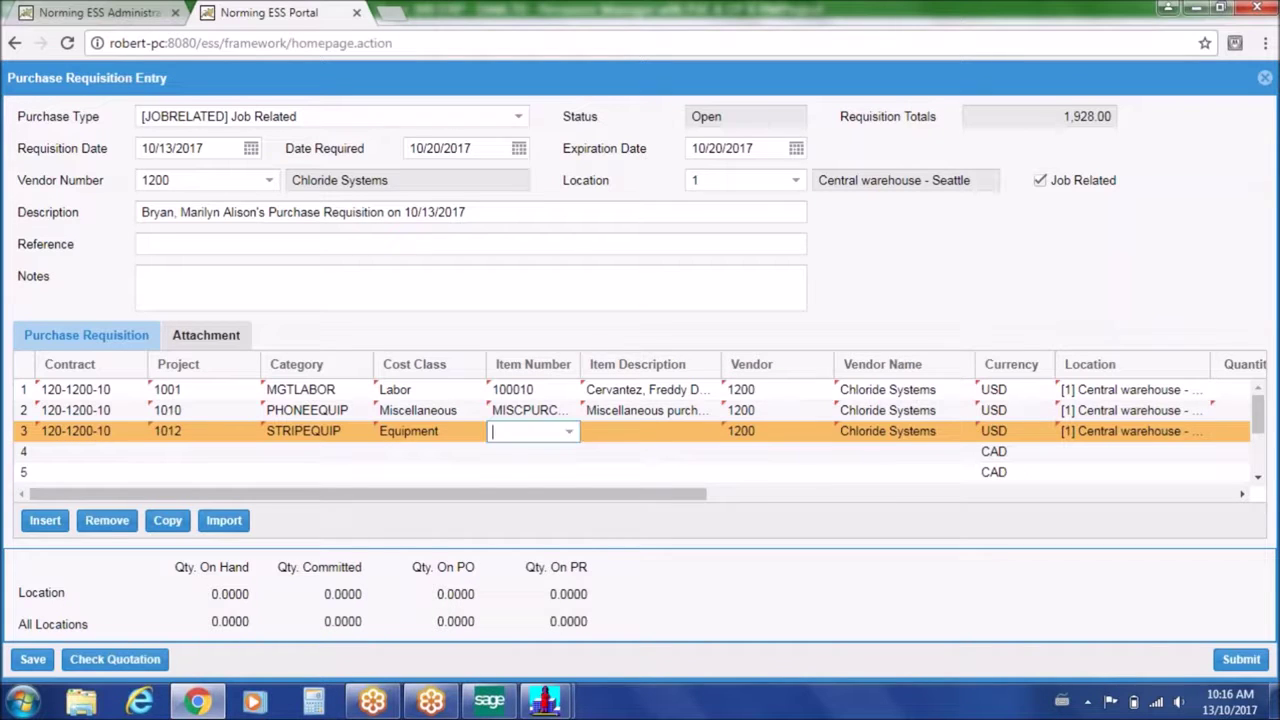
left_click(569, 432)
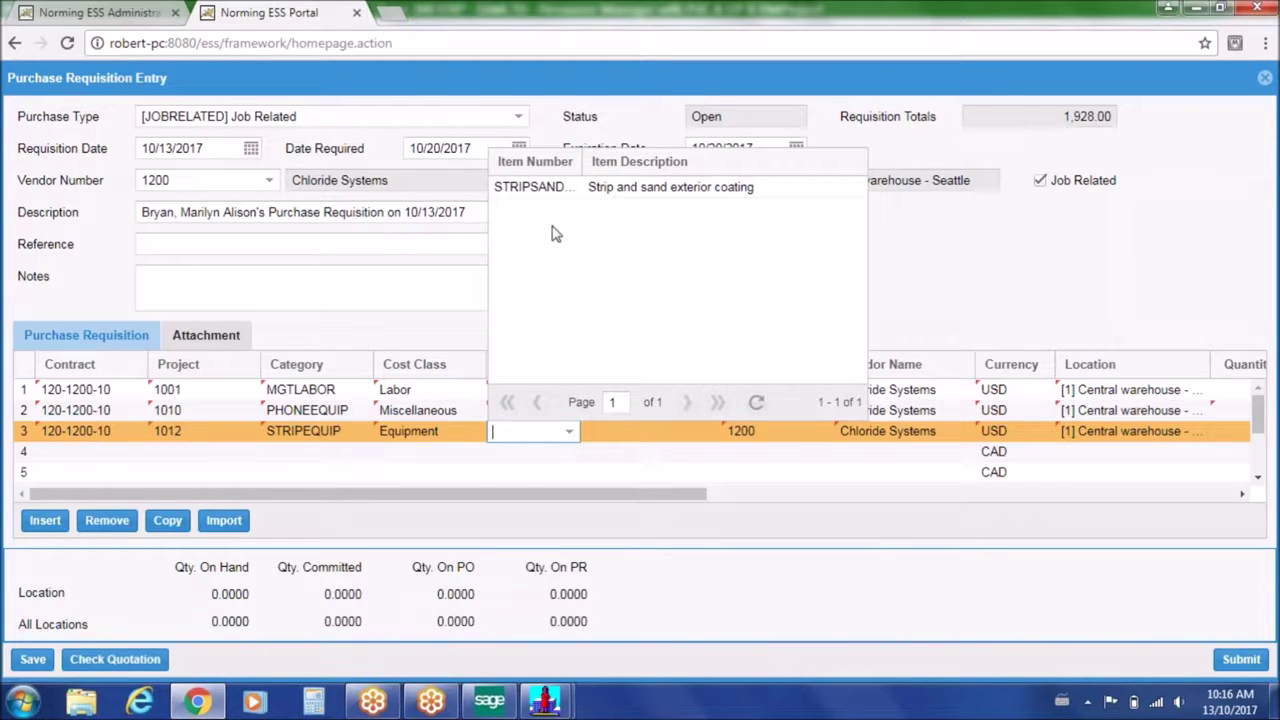
left_click(559, 190)
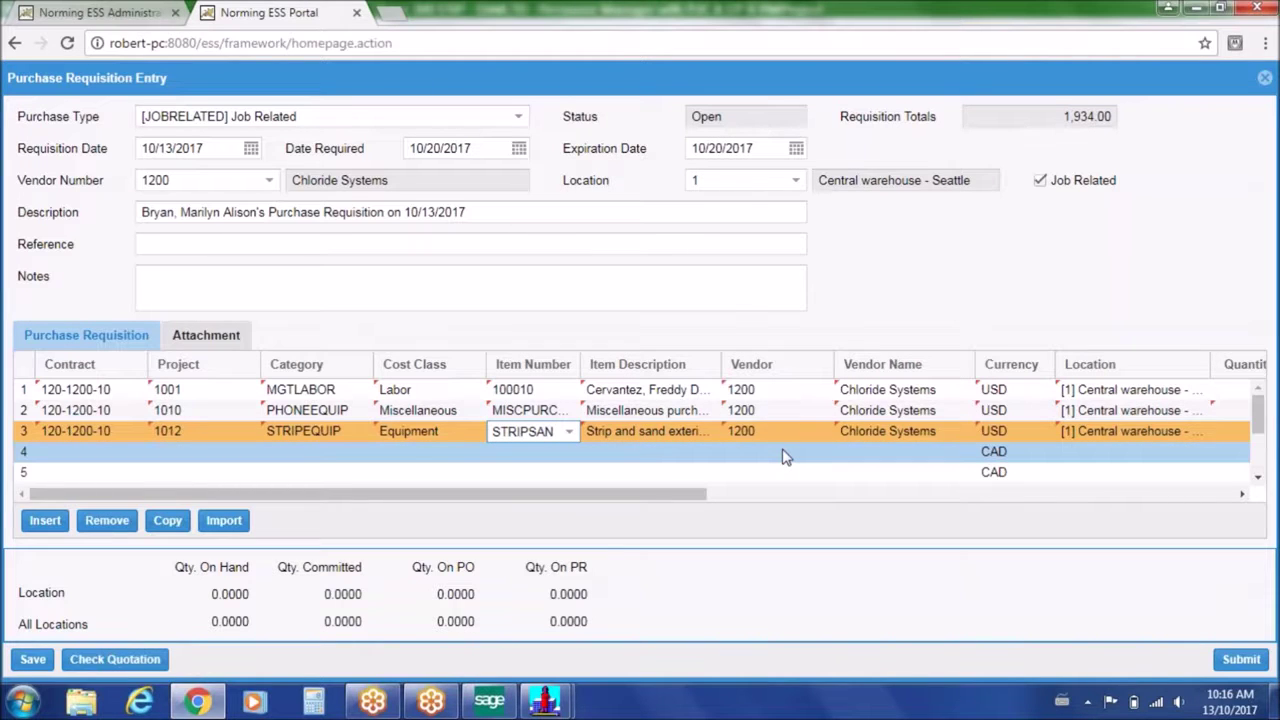
left_click_drag(704, 495, 975, 510)
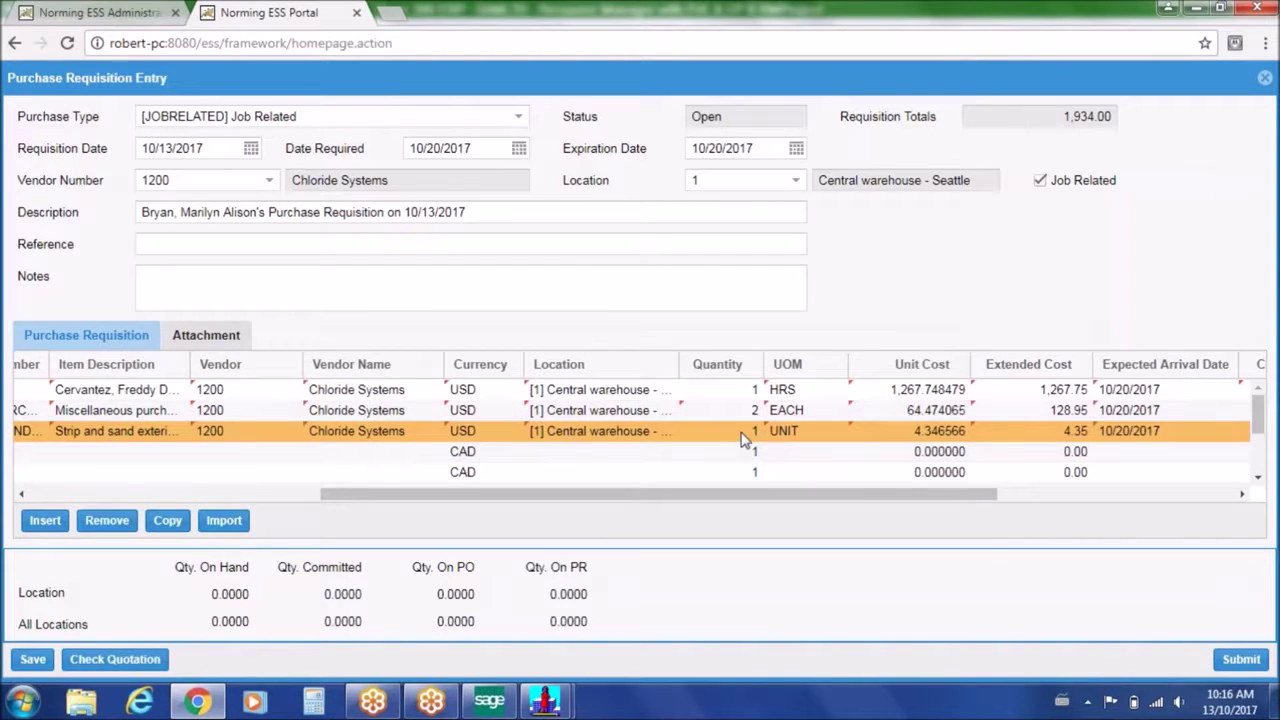
left_click(745, 436)
type("100")
key("Tab")
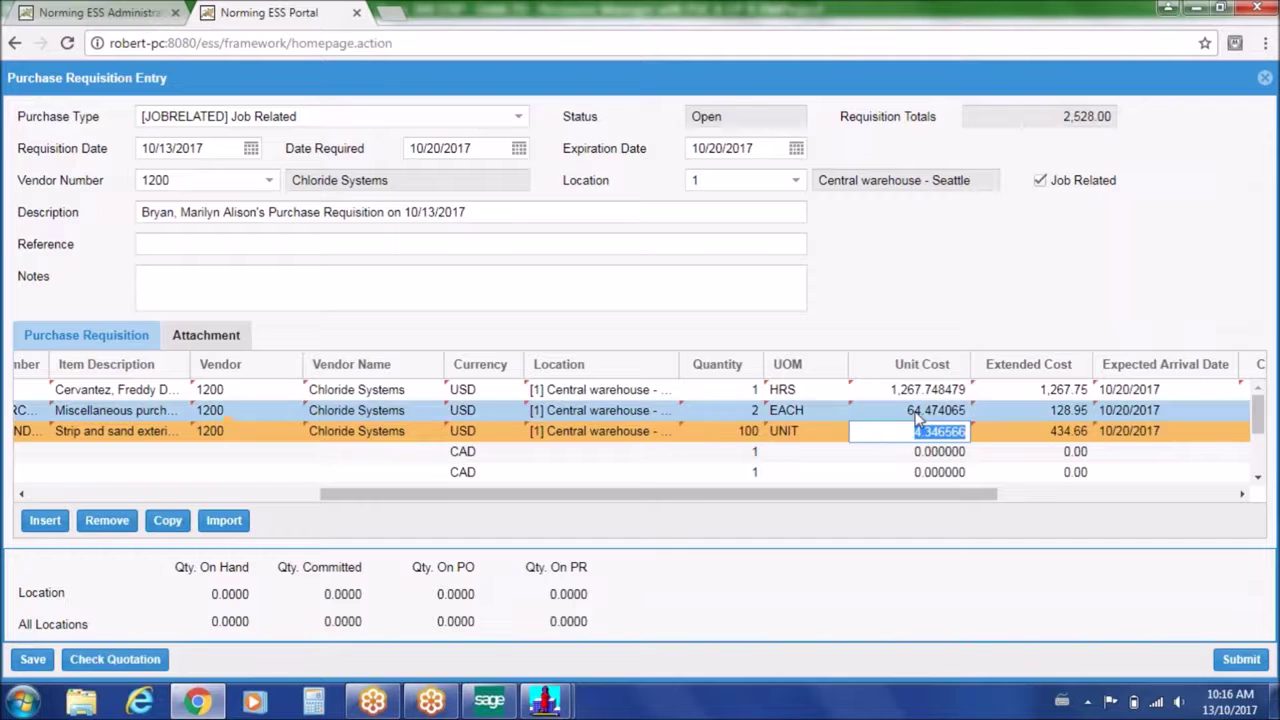
left_click_drag(957, 508, 1212, 505)
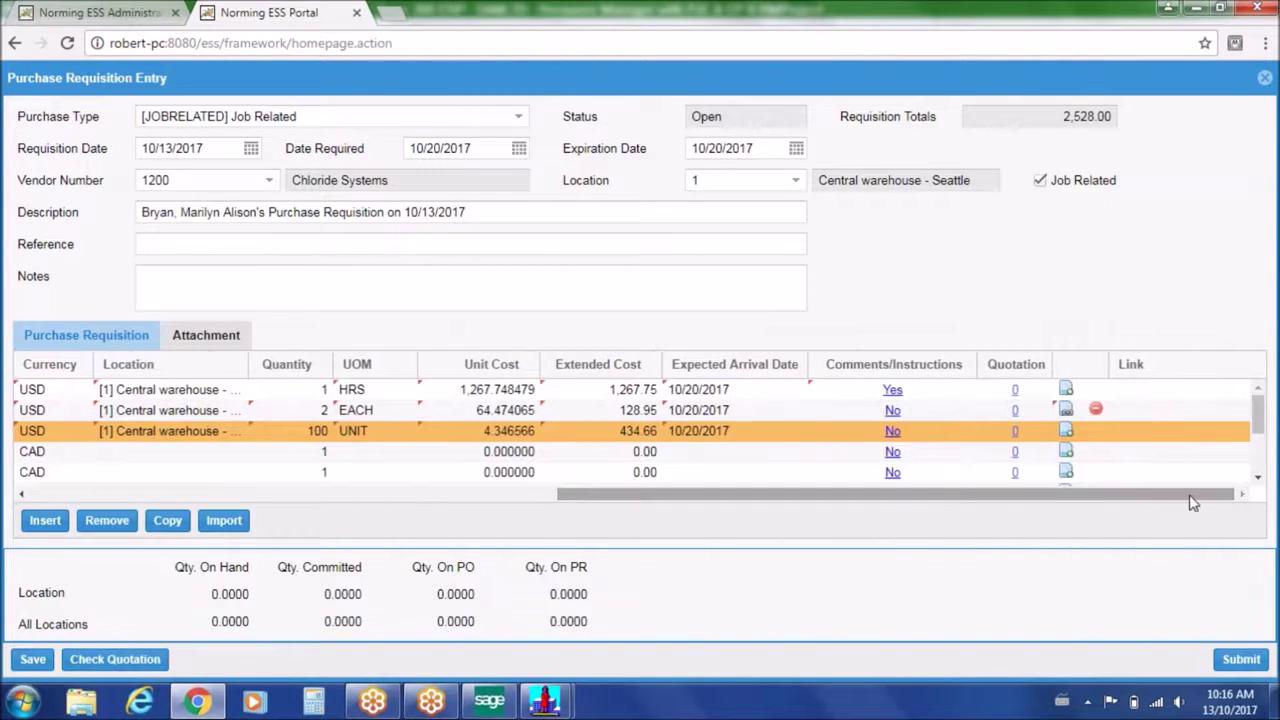
left_click(1141, 441)
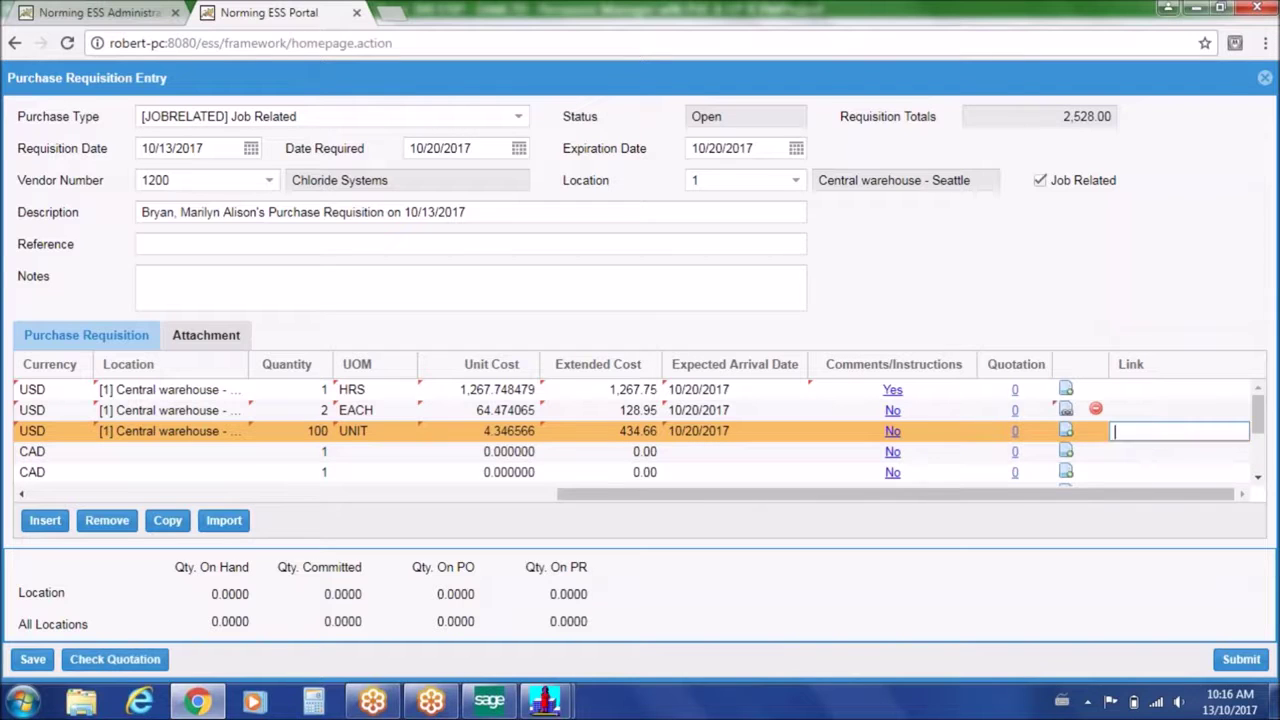
type("www.norming.com.cn")
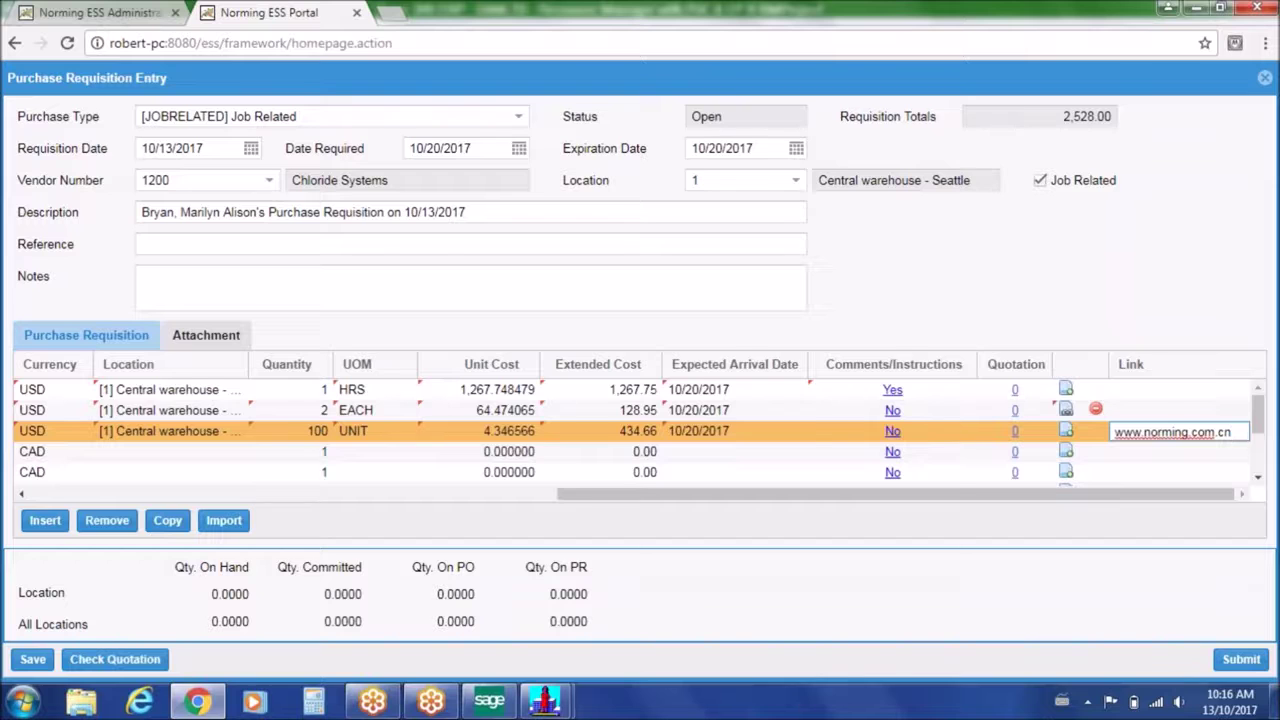
key("Return")
left_click_drag(710, 502, 1255, 515)
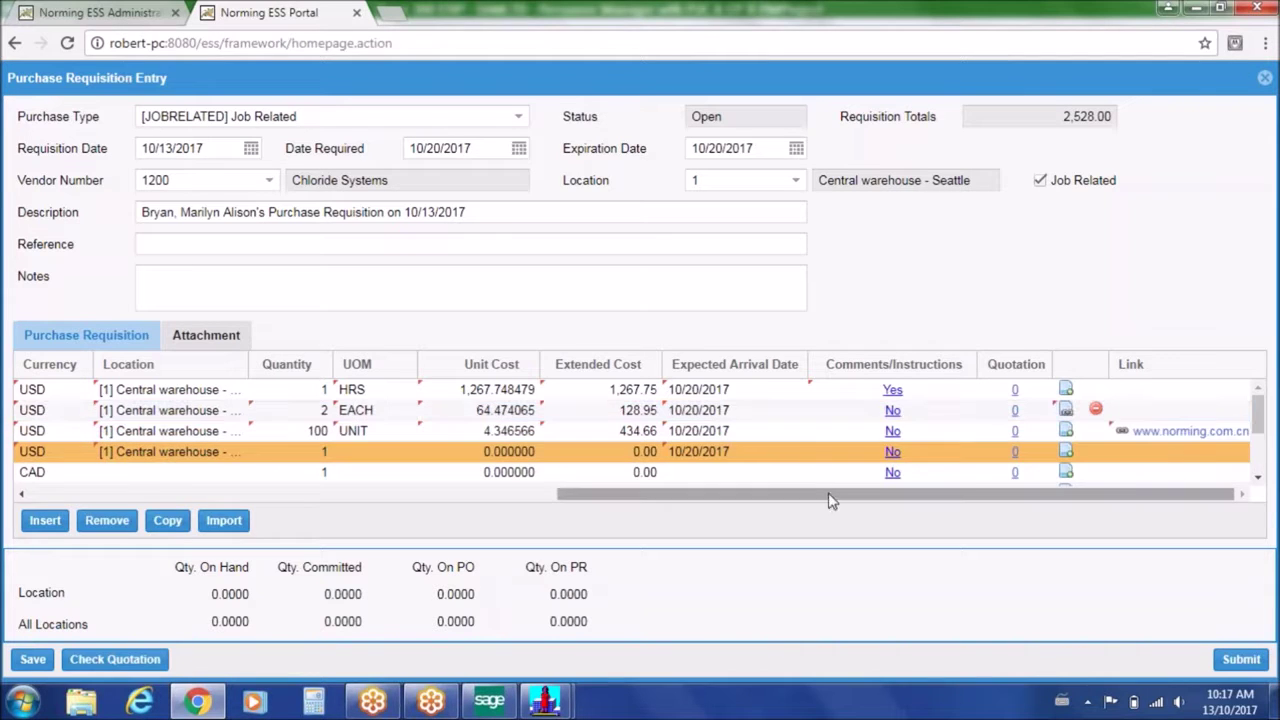
left_click_drag(811, 500, 210, 458)
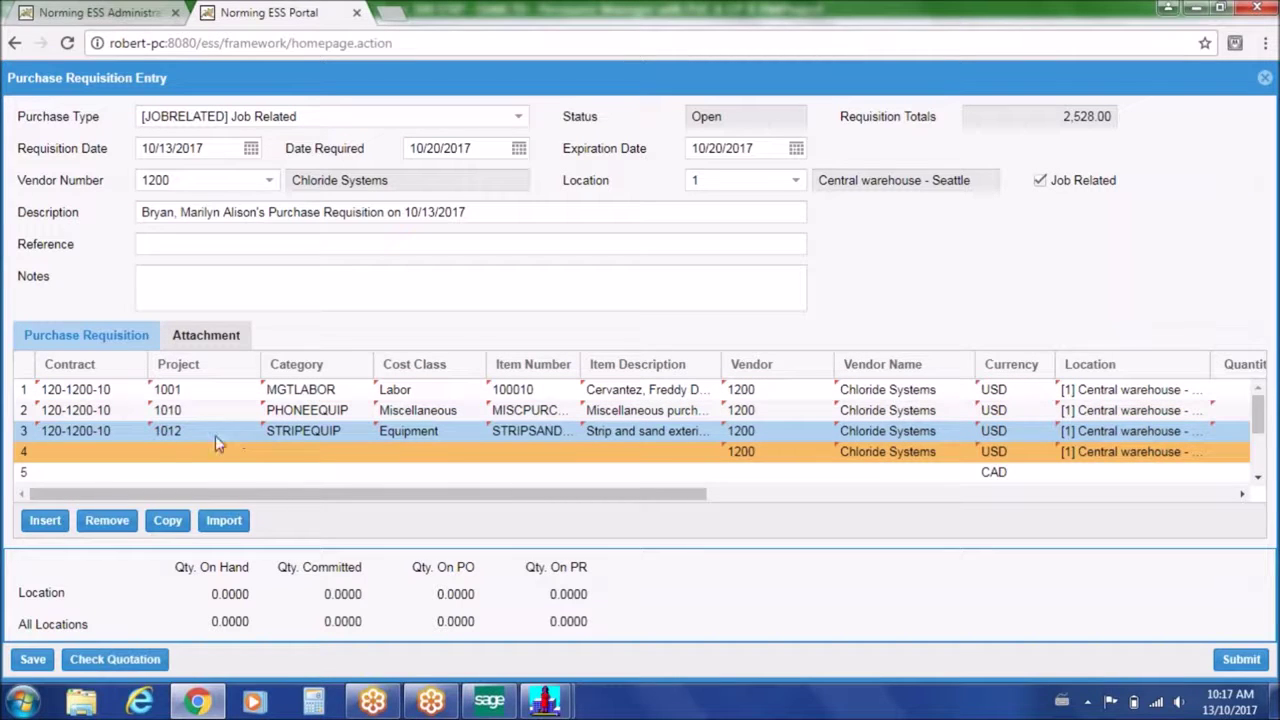
Set line 4's contract to 220-1200-10 and its project to 1004
left_click(138, 456)
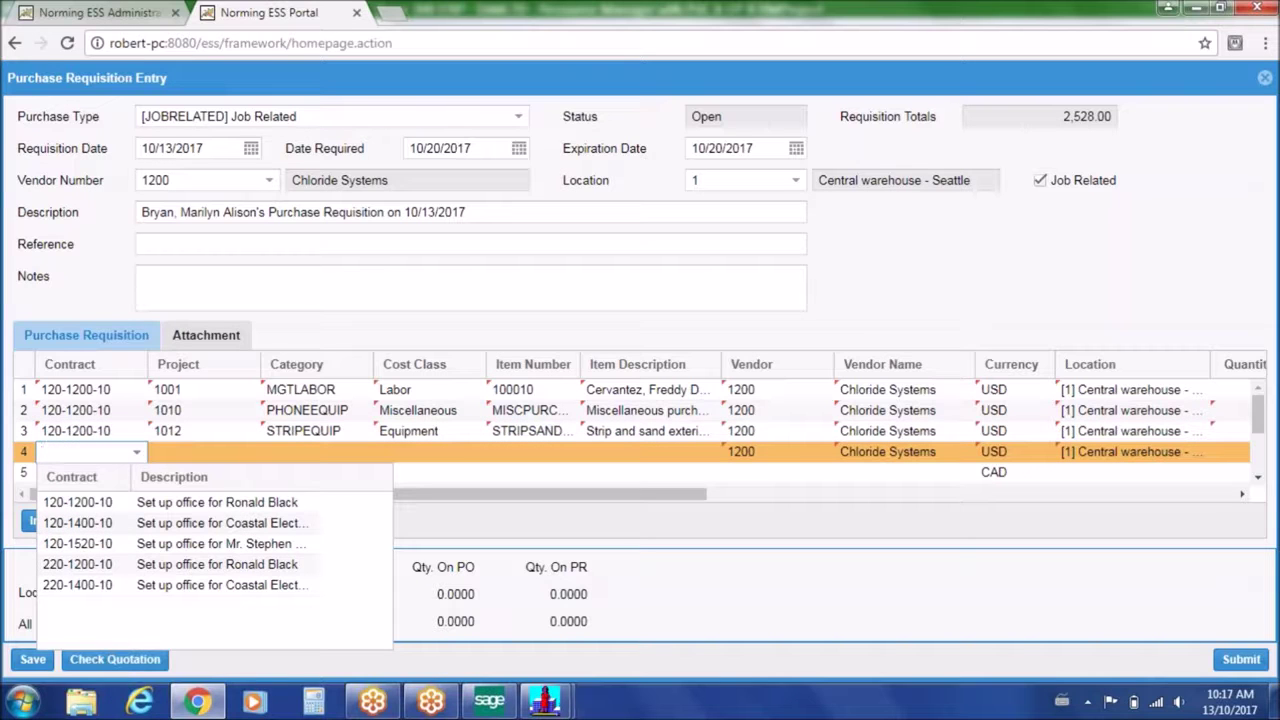
left_click(90, 566)
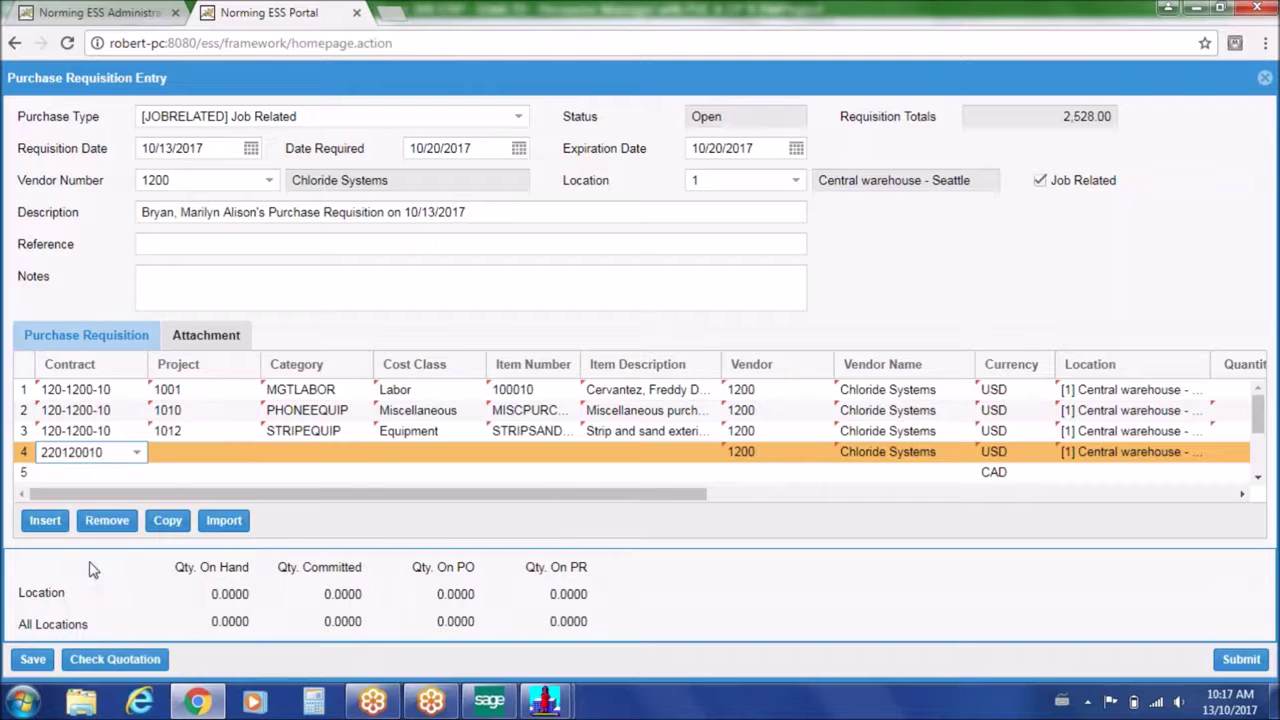
left_click(249, 453)
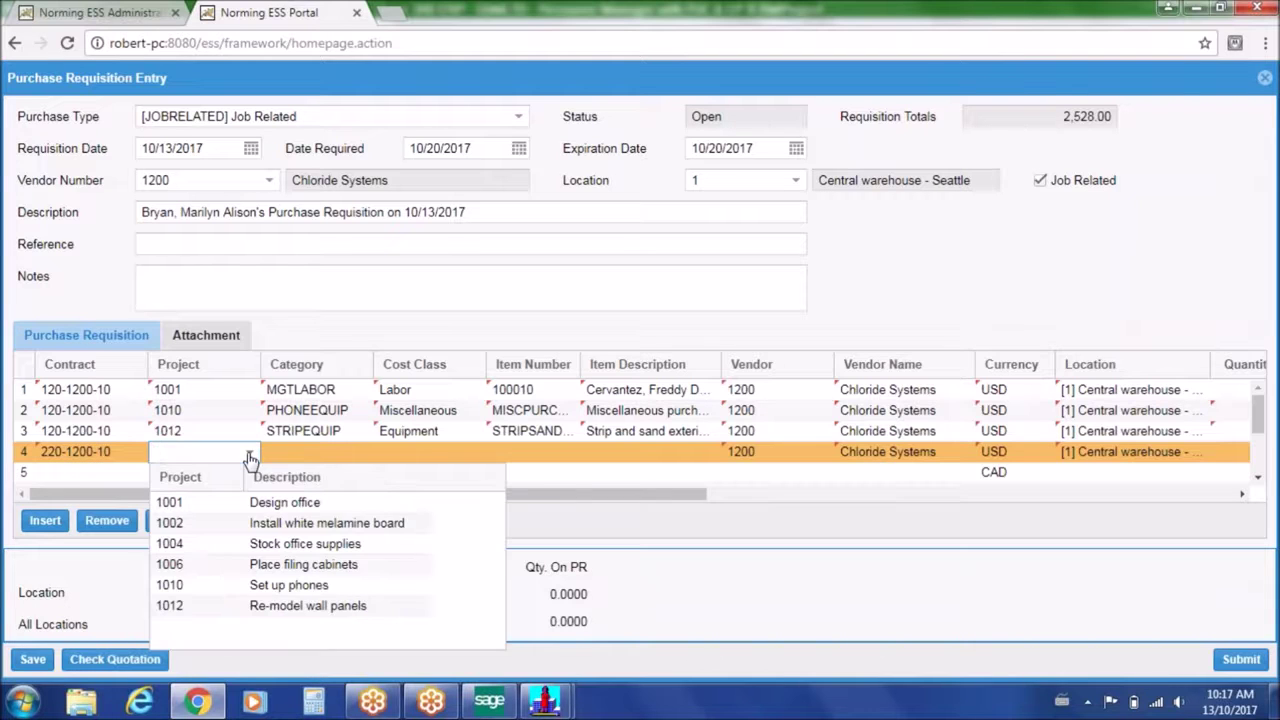
left_click(222, 544)
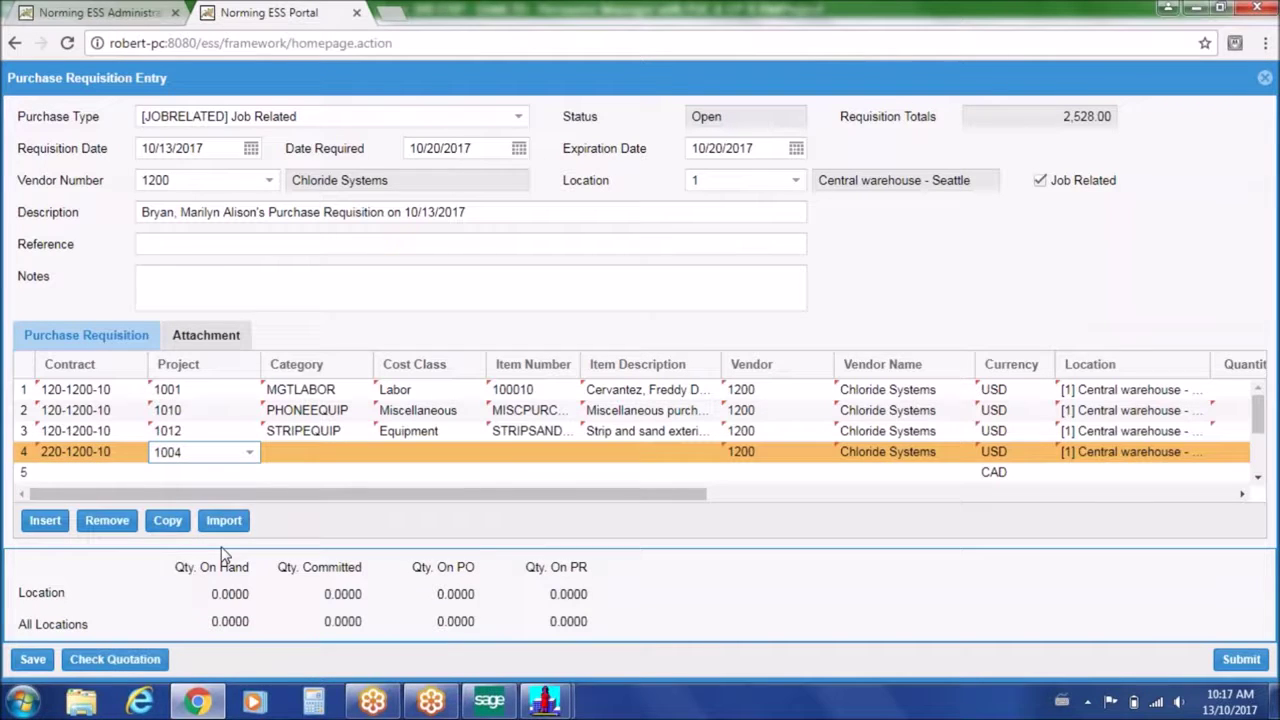
Give line 4 category PRCHSTATION and item A1-400/0 Desk Note Book
left_click(343, 460)
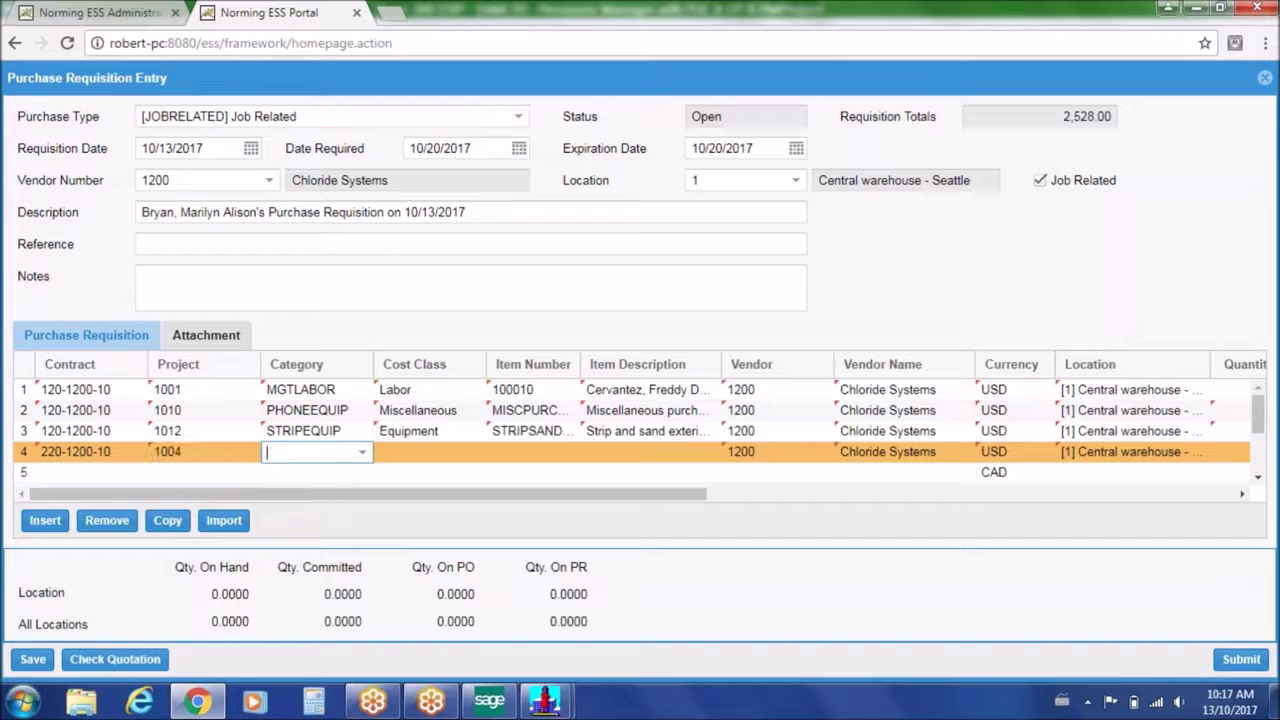
left_click(362, 453)
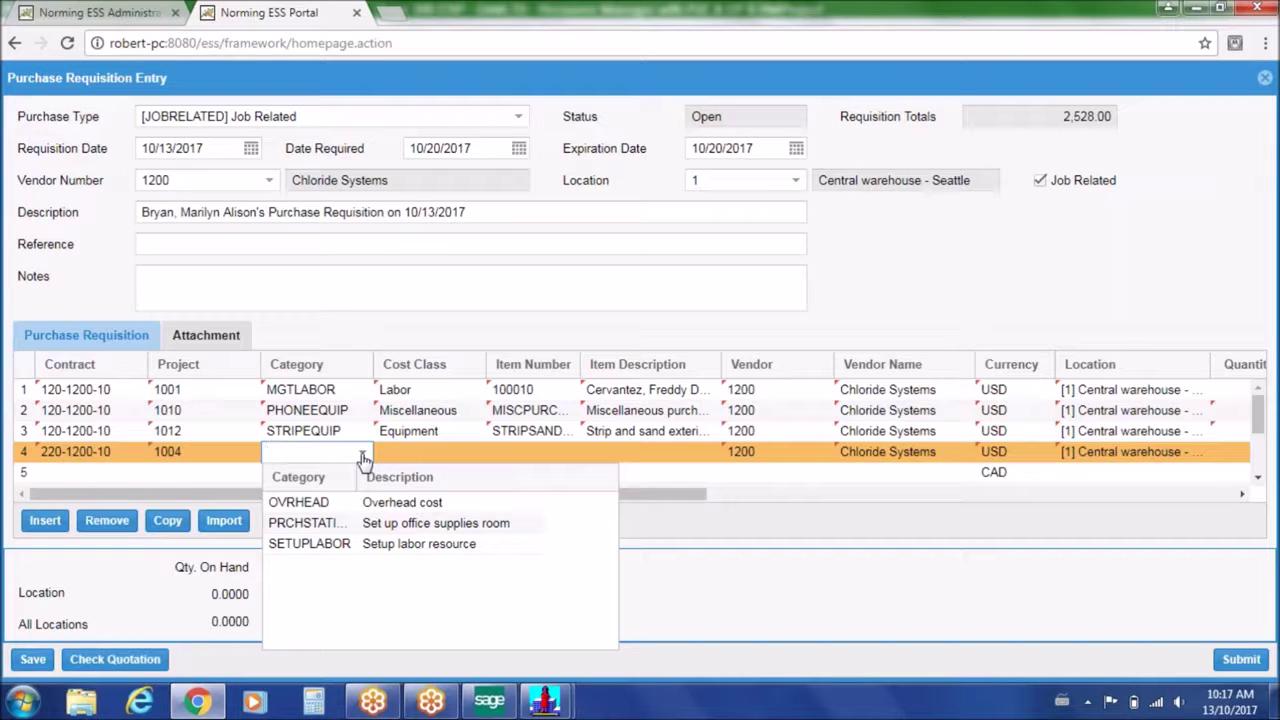
left_click(345, 523)
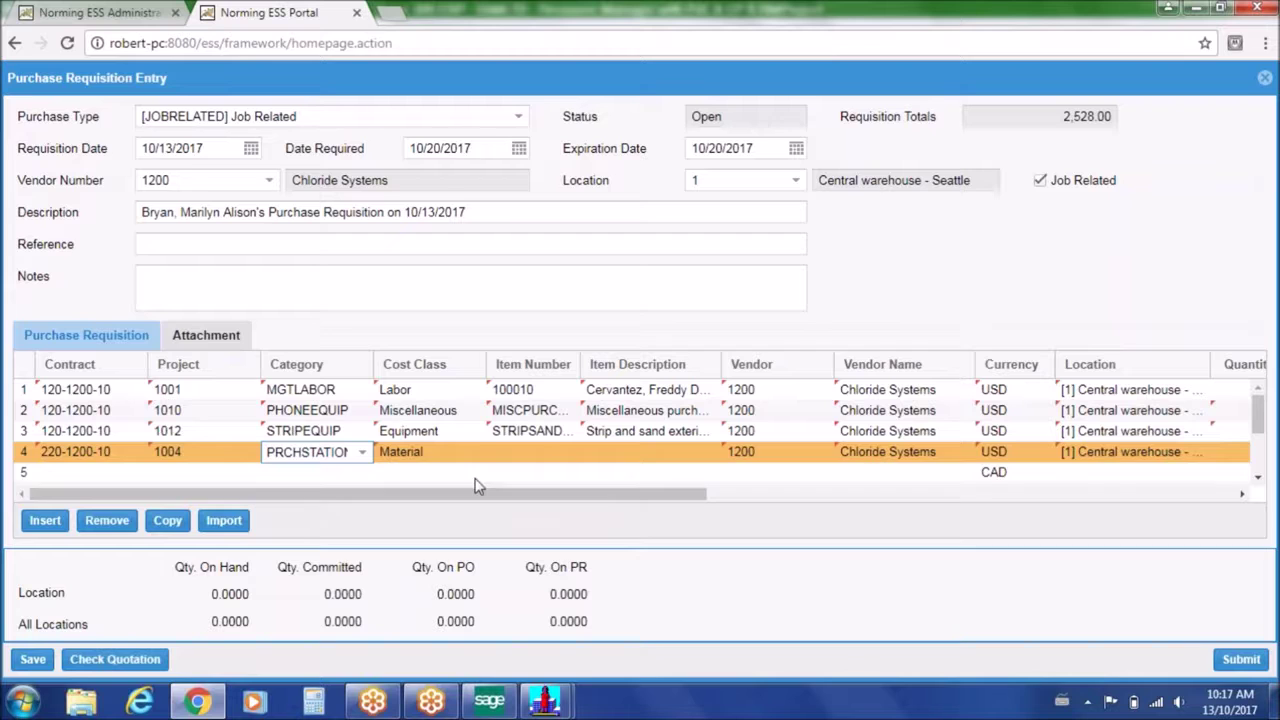
left_click(545, 458)
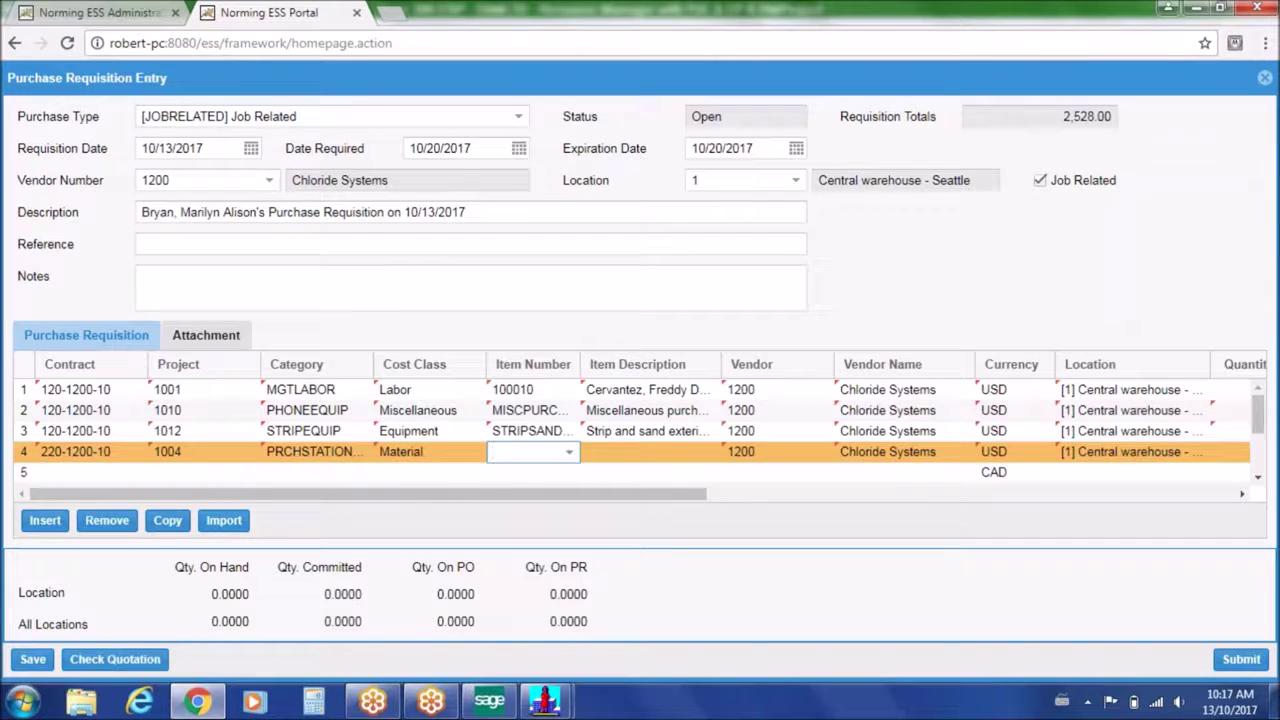
left_click(568, 455)
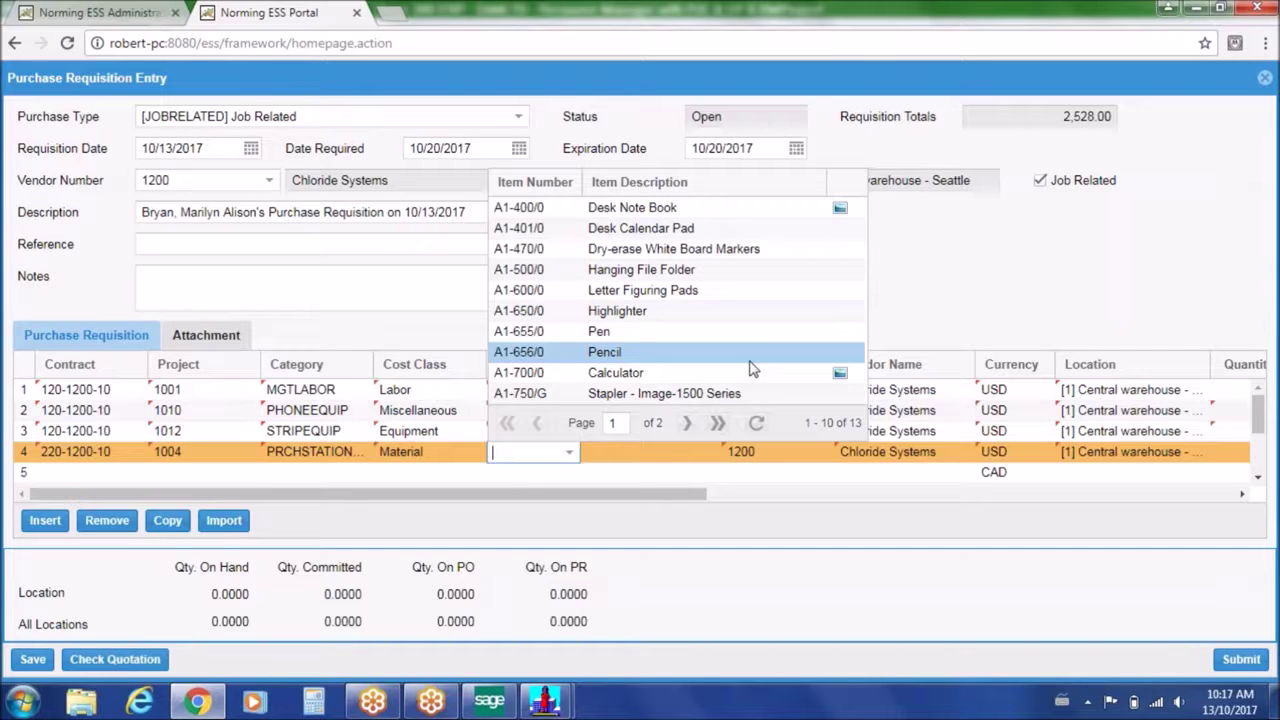
left_click(668, 208)
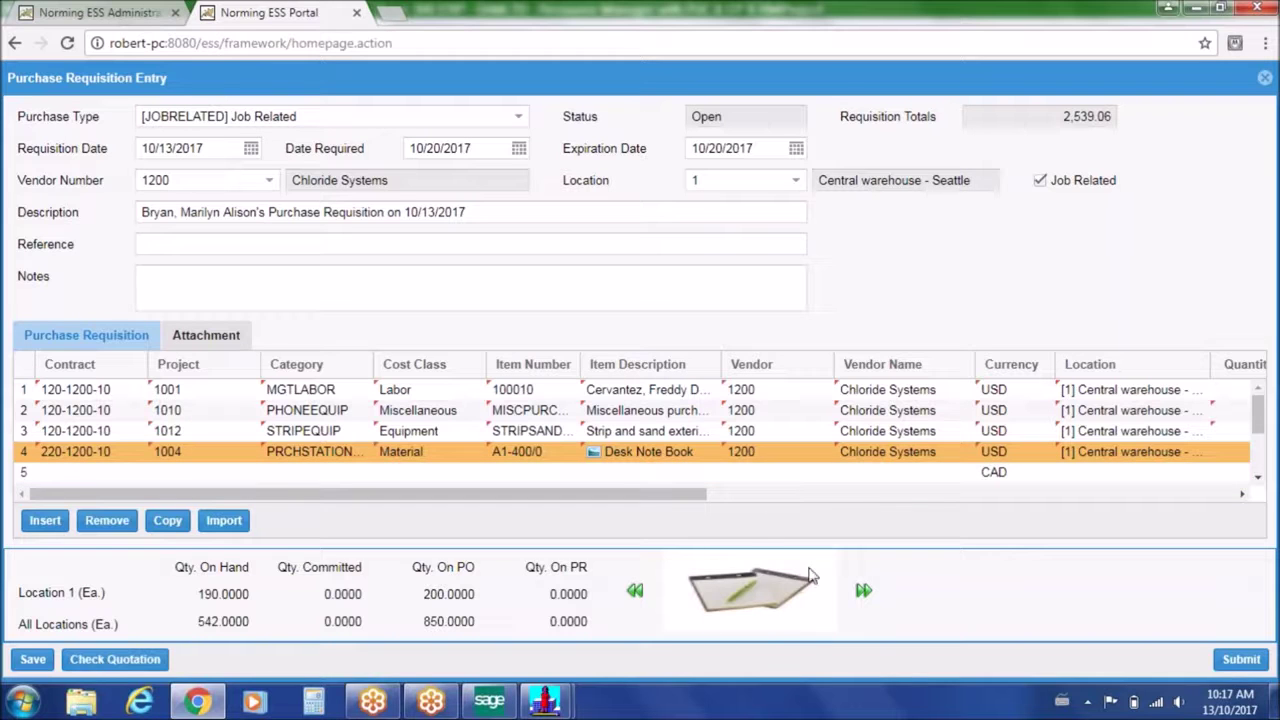
mouse_move(808, 584)
left_click_drag(669, 494, 1181, 513)
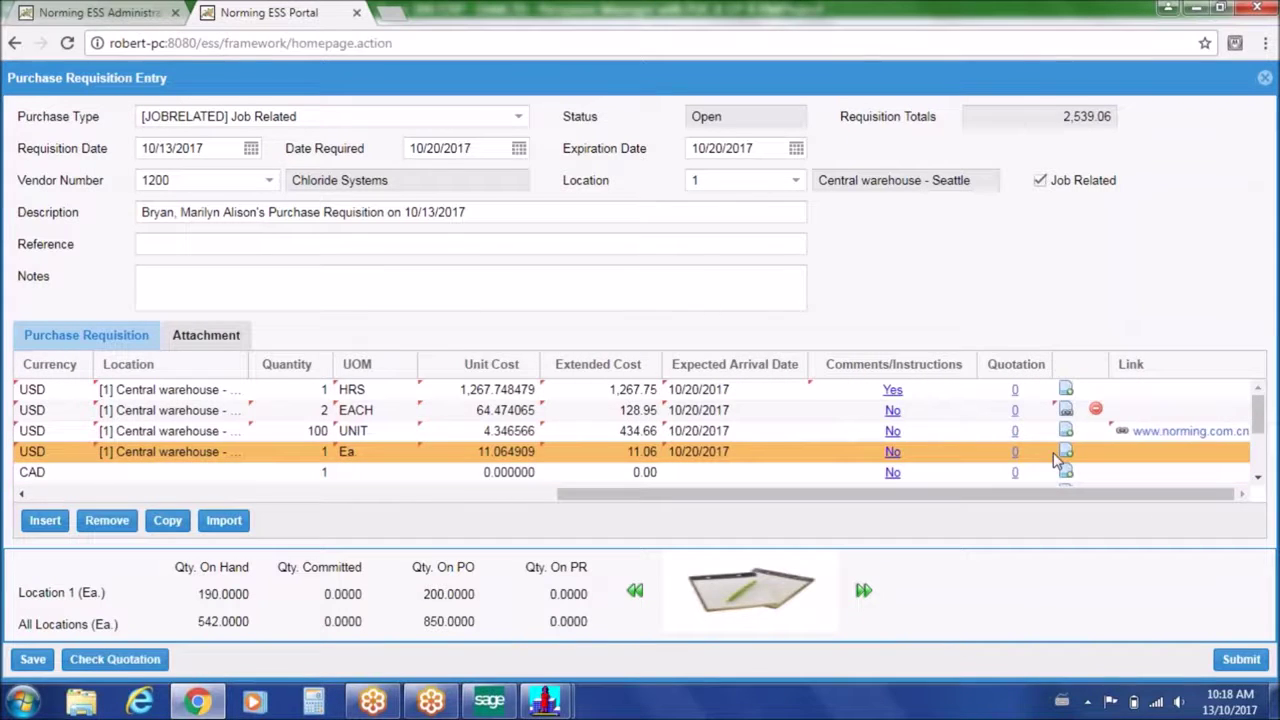
mouse_move(785, 605)
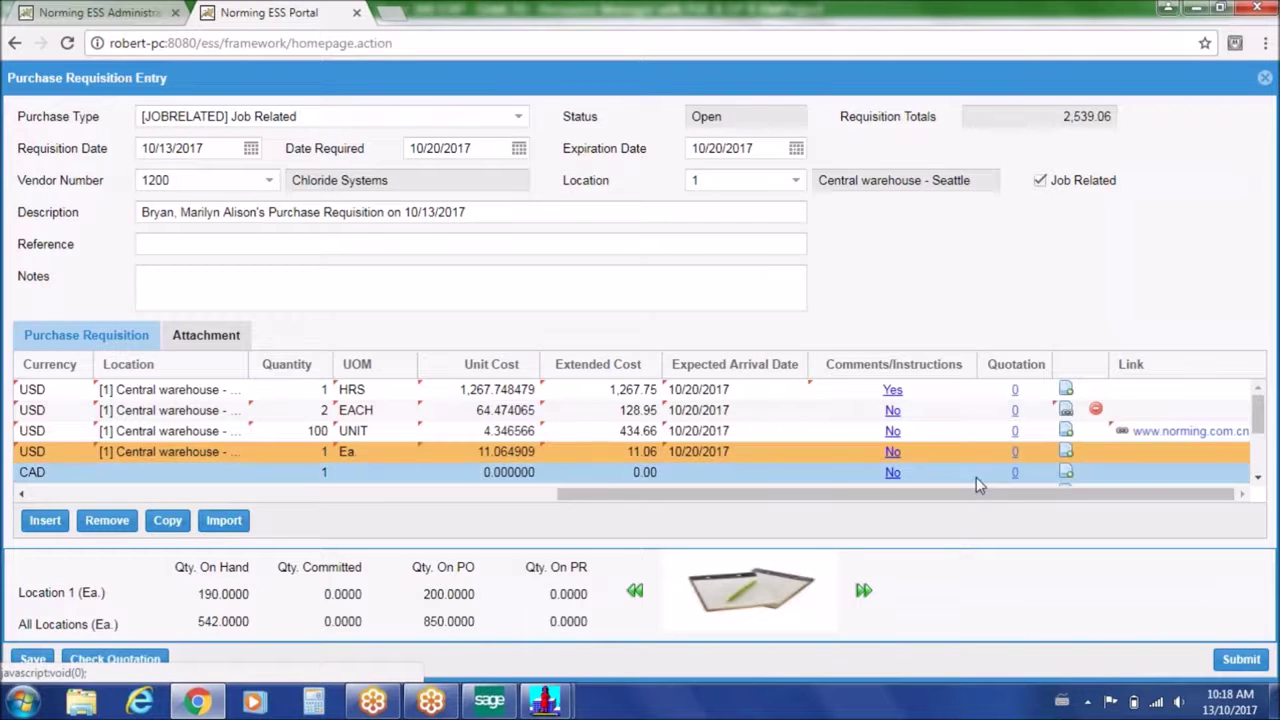
Run Check Quotation on the requisition and acknowledge the validation message
left_click(115, 659)
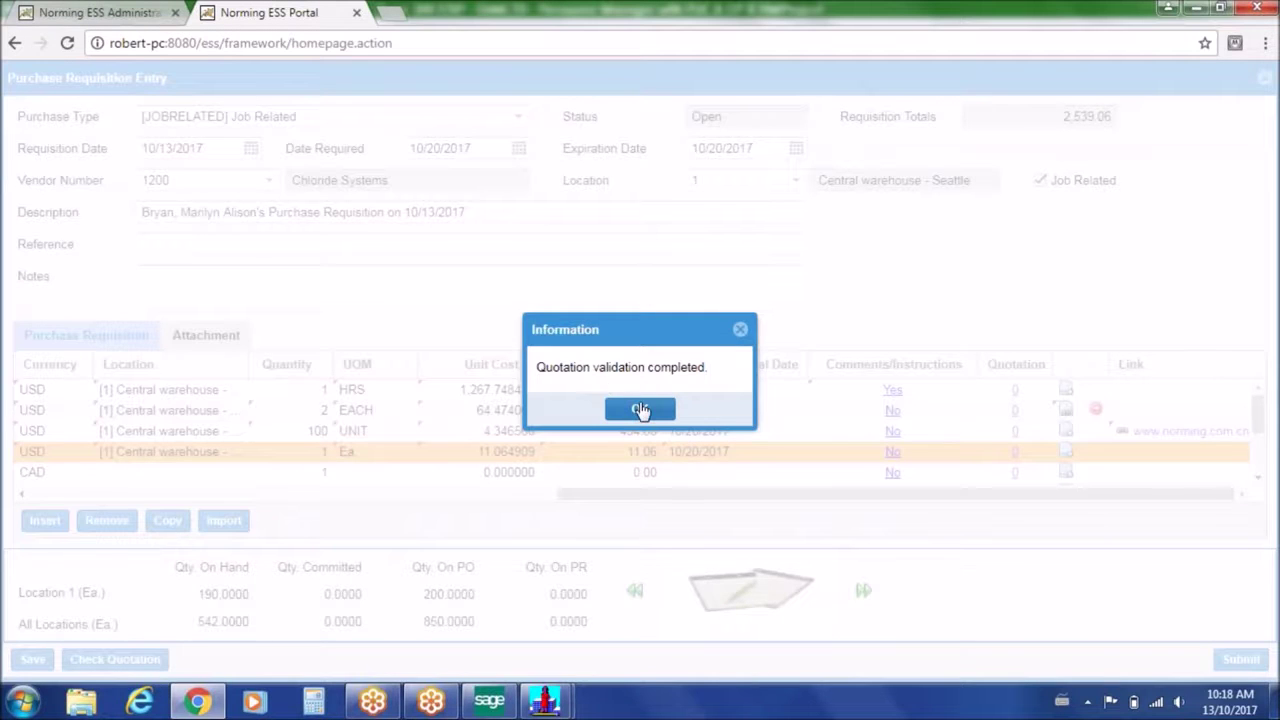
left_click(641, 409)
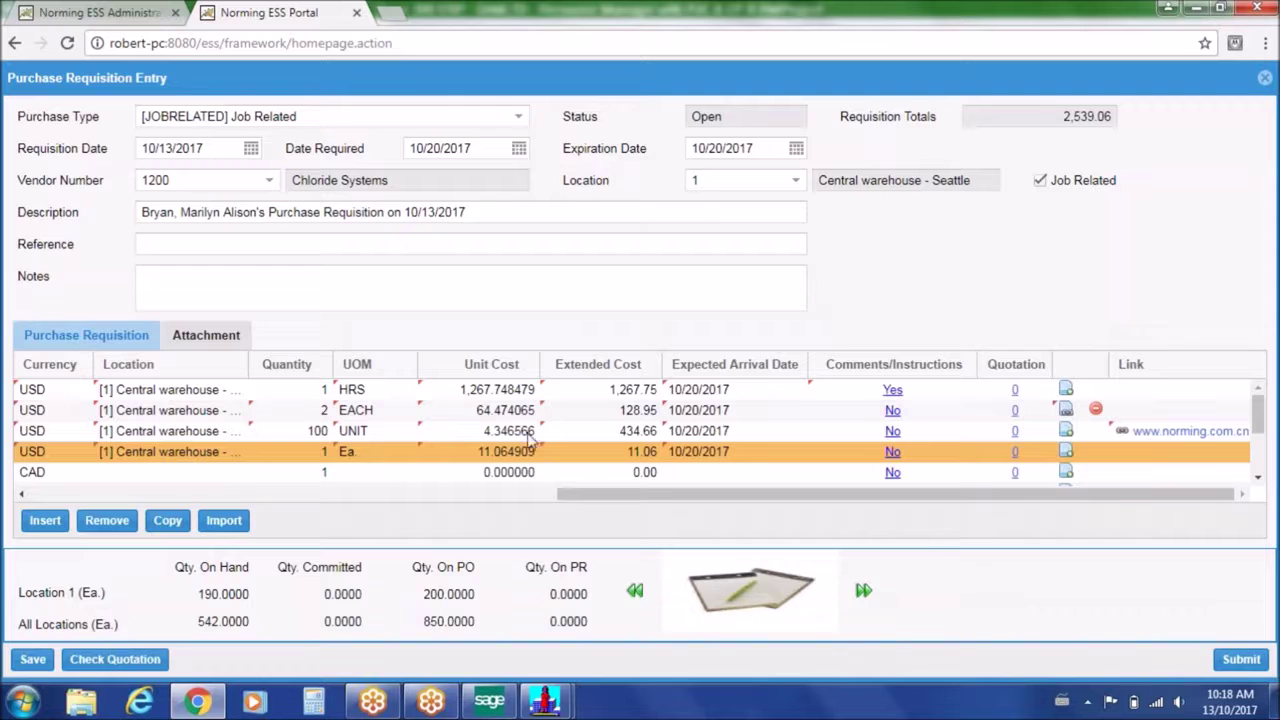
left_click_drag(587, 504, 58, 504)
Review the Attachment tab, then return to the lines and open line 4's attachment form
left_click(205, 337)
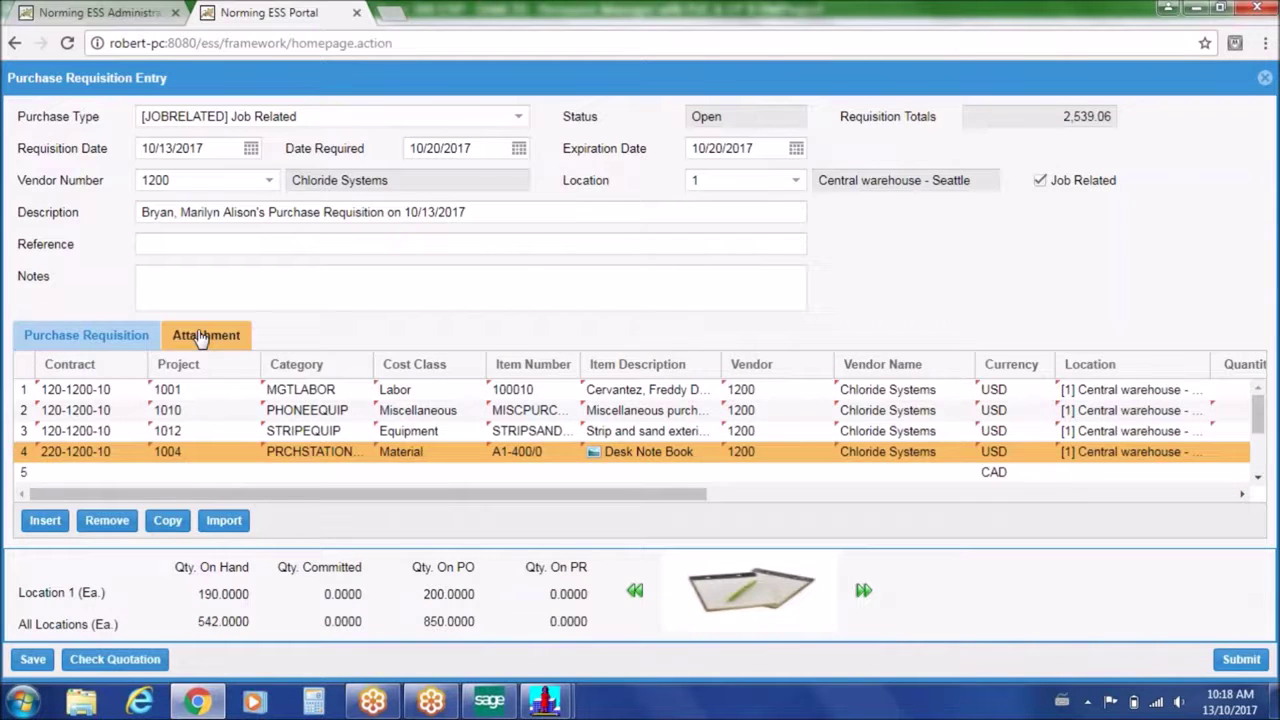
left_click(110, 338)
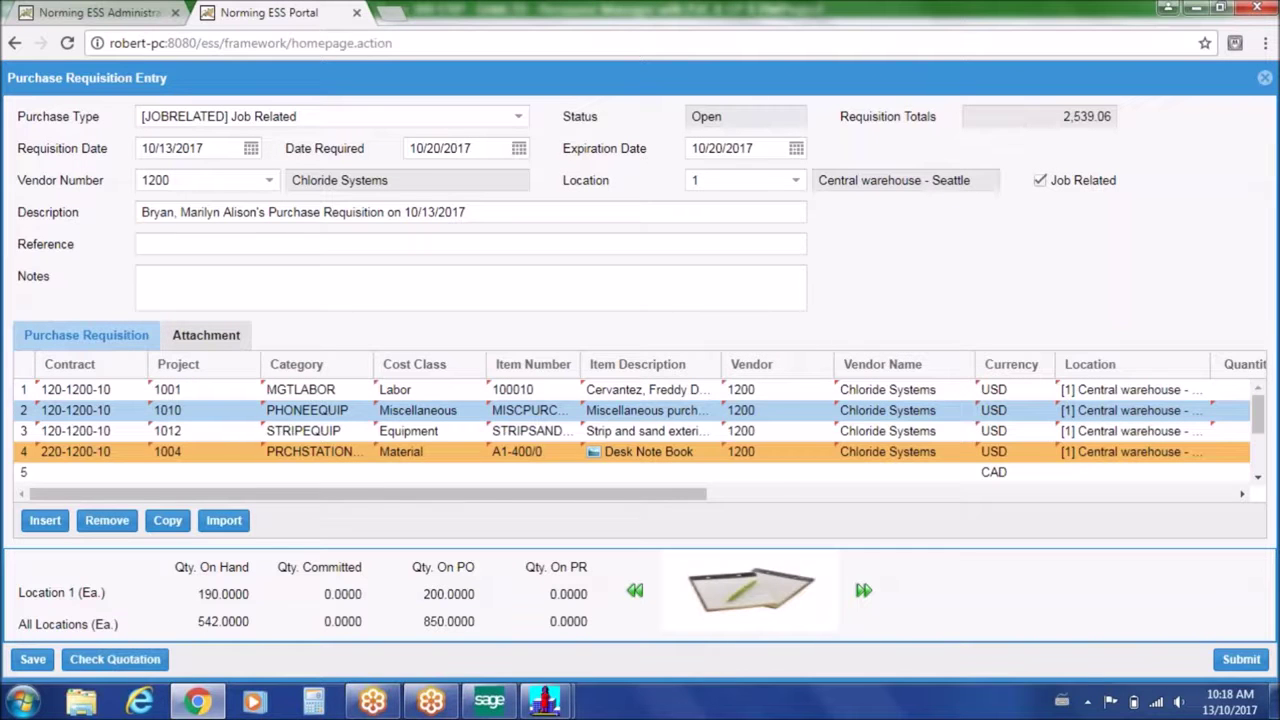
left_click_drag(686, 495, 1220, 517)
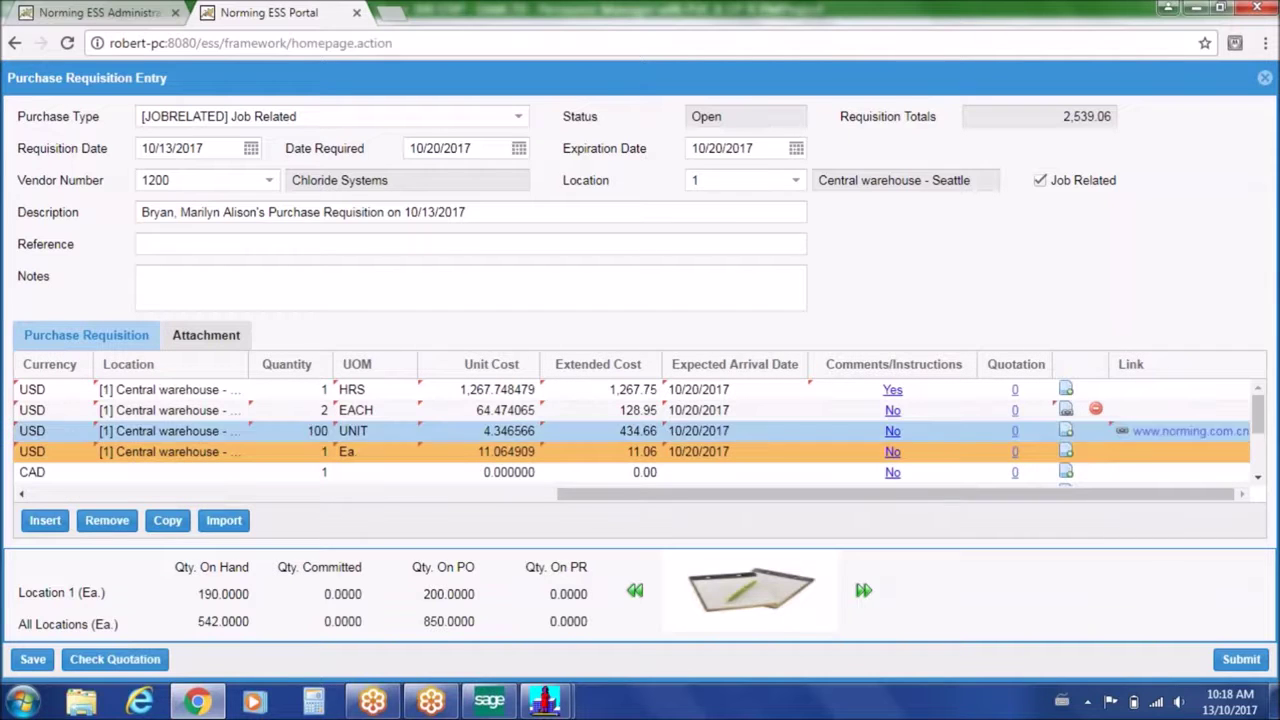
left_click(1066, 451)
Attach the 2017 Jaguar F-Pace SUV Configuration PDF to line 4, noted 'Contract for Material Purchases'
left_click(689, 330)
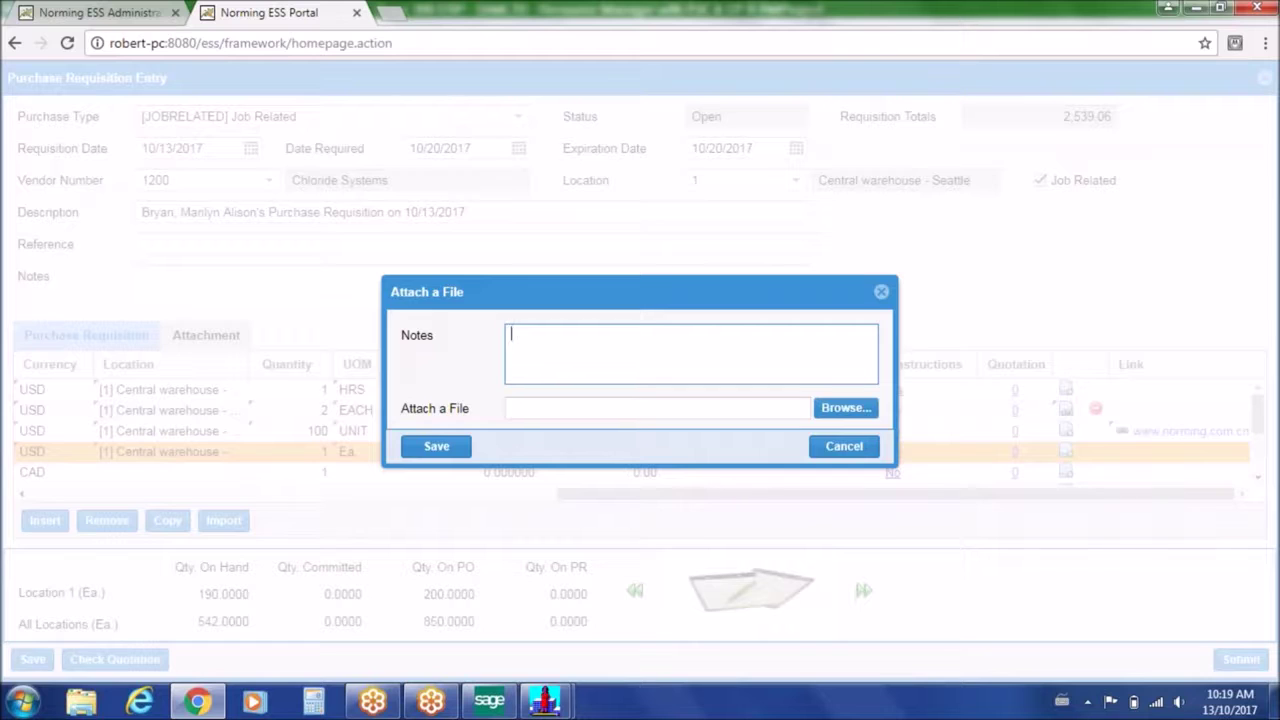
type("Contract for Material Purchases")
left_click(864, 408)
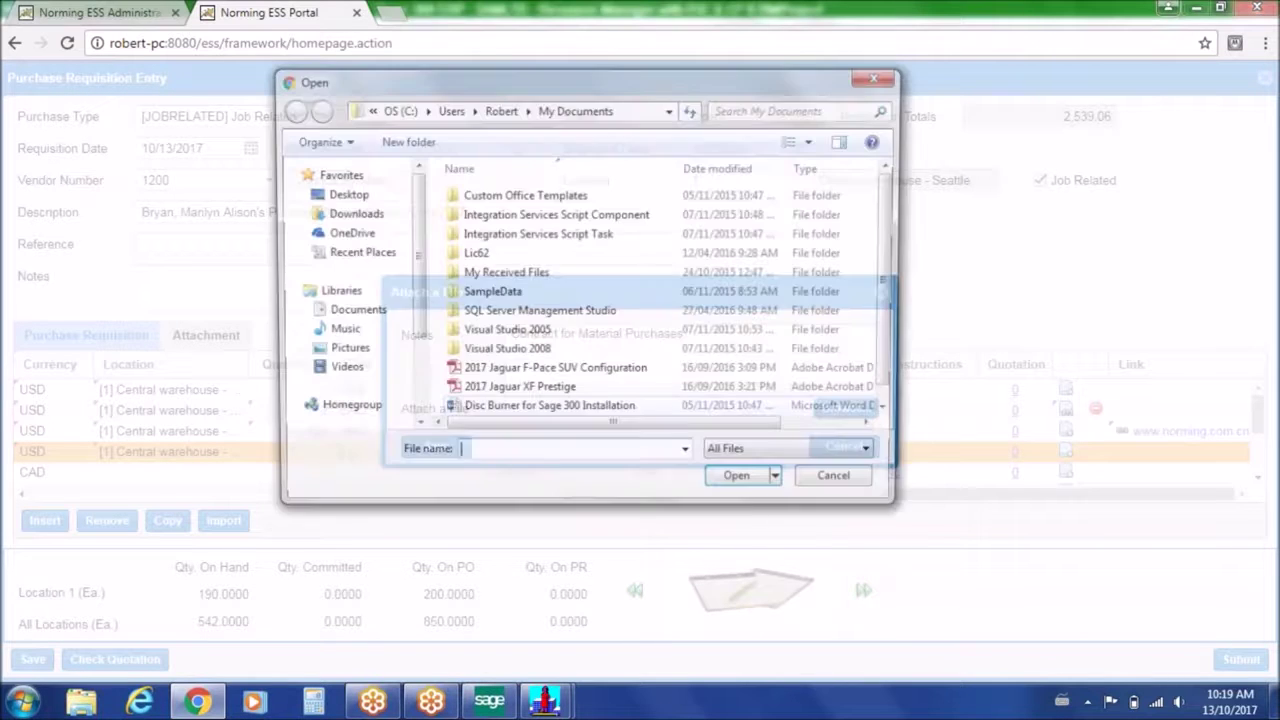
double_click(578, 367)
left_click(436, 447)
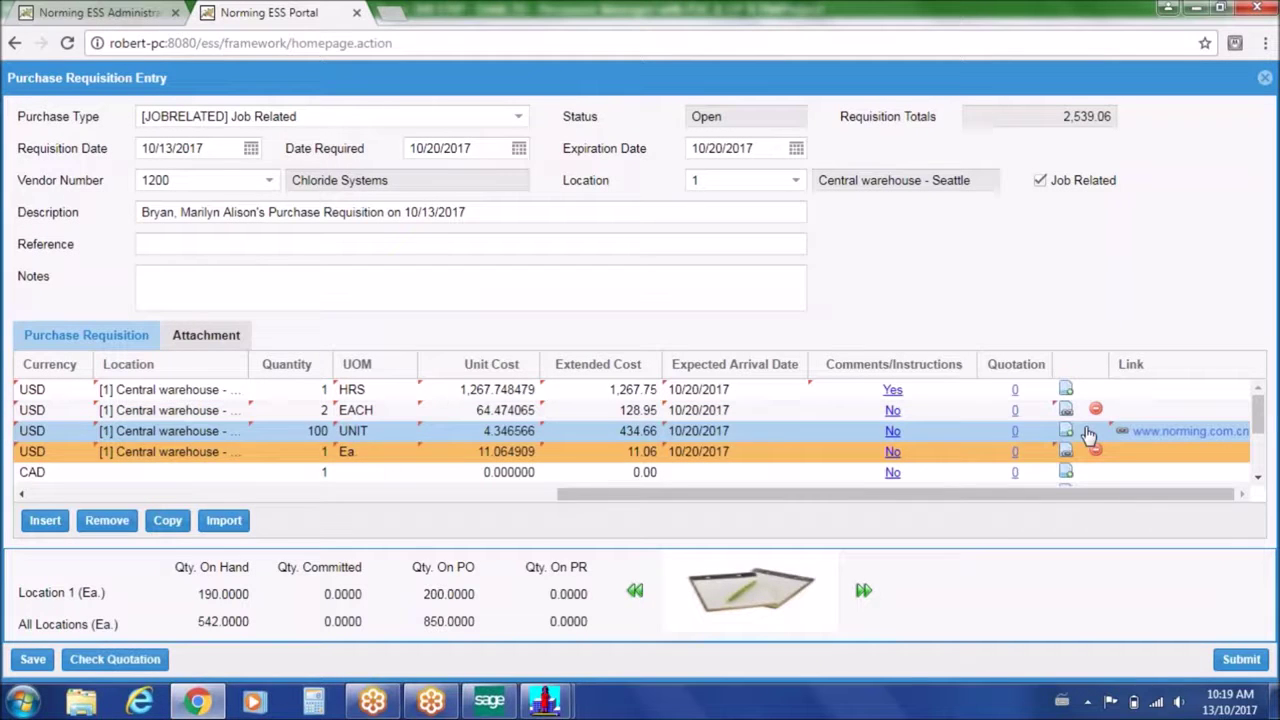
left_click_drag(1009, 493, 303, 433)
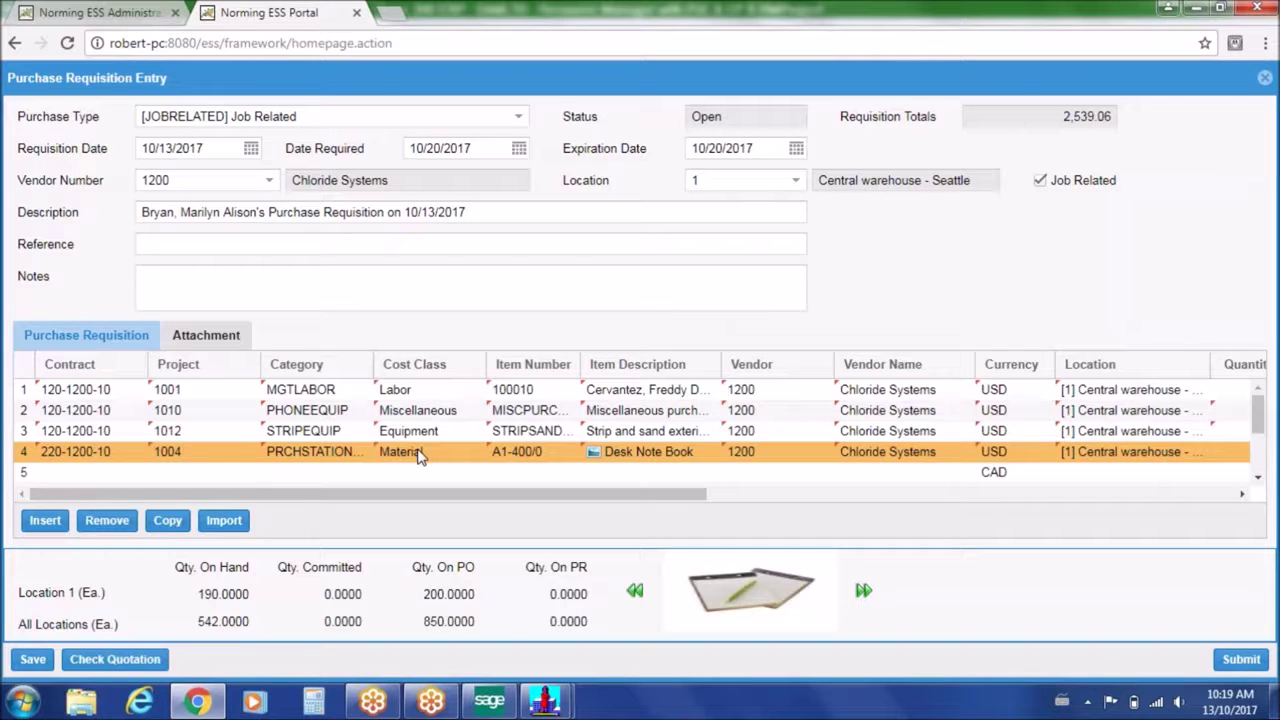
Dismiss the Import wizard unused, then save the requisition as PR000030
left_click(224, 521)
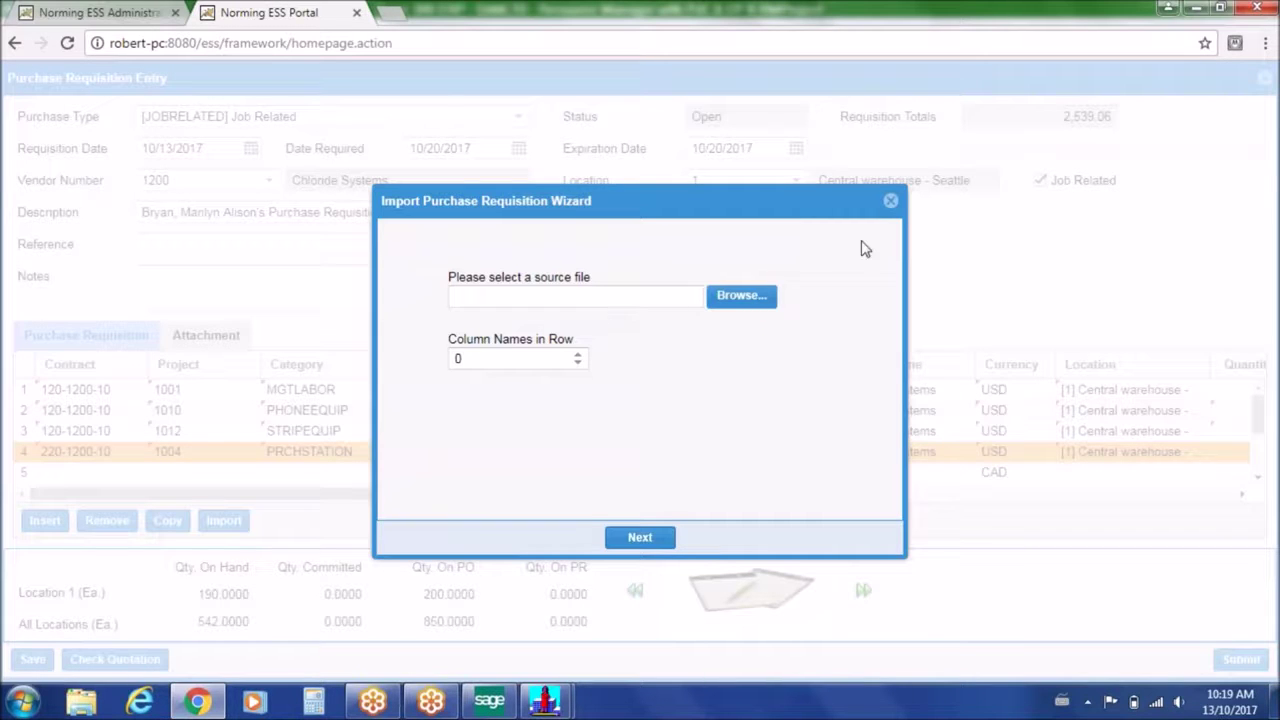
left_click(890, 200)
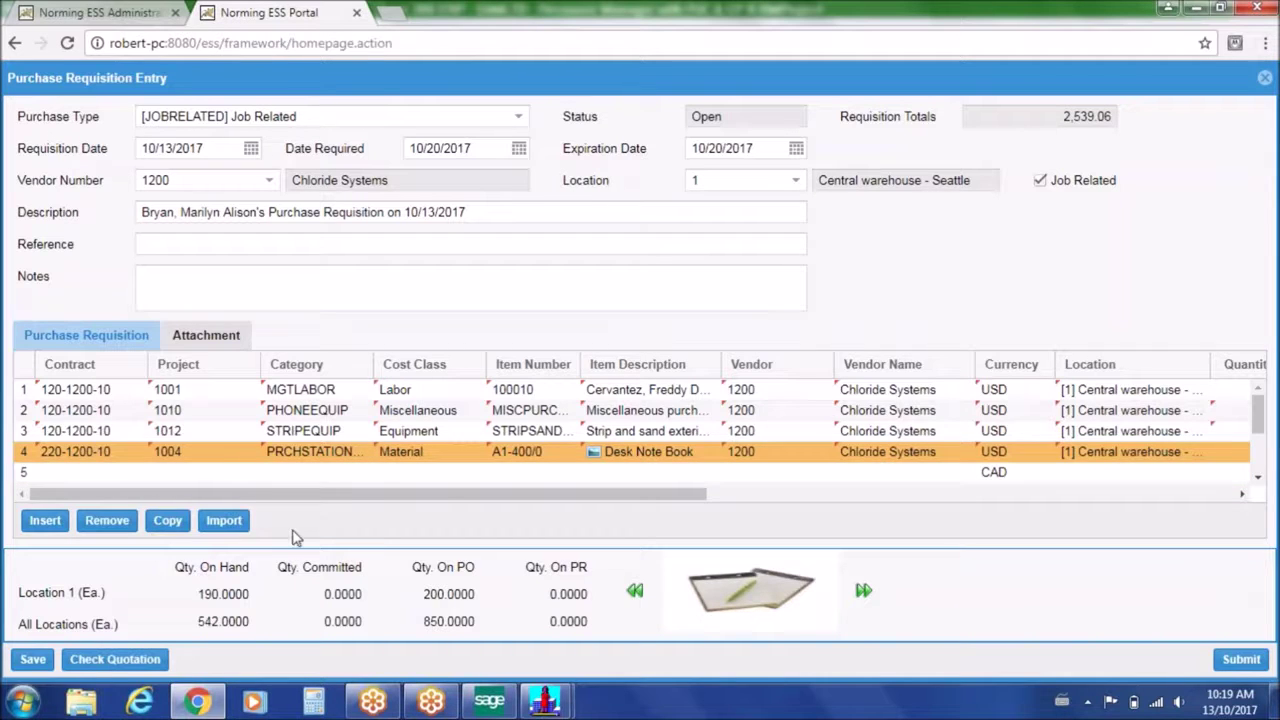
left_click(33, 659)
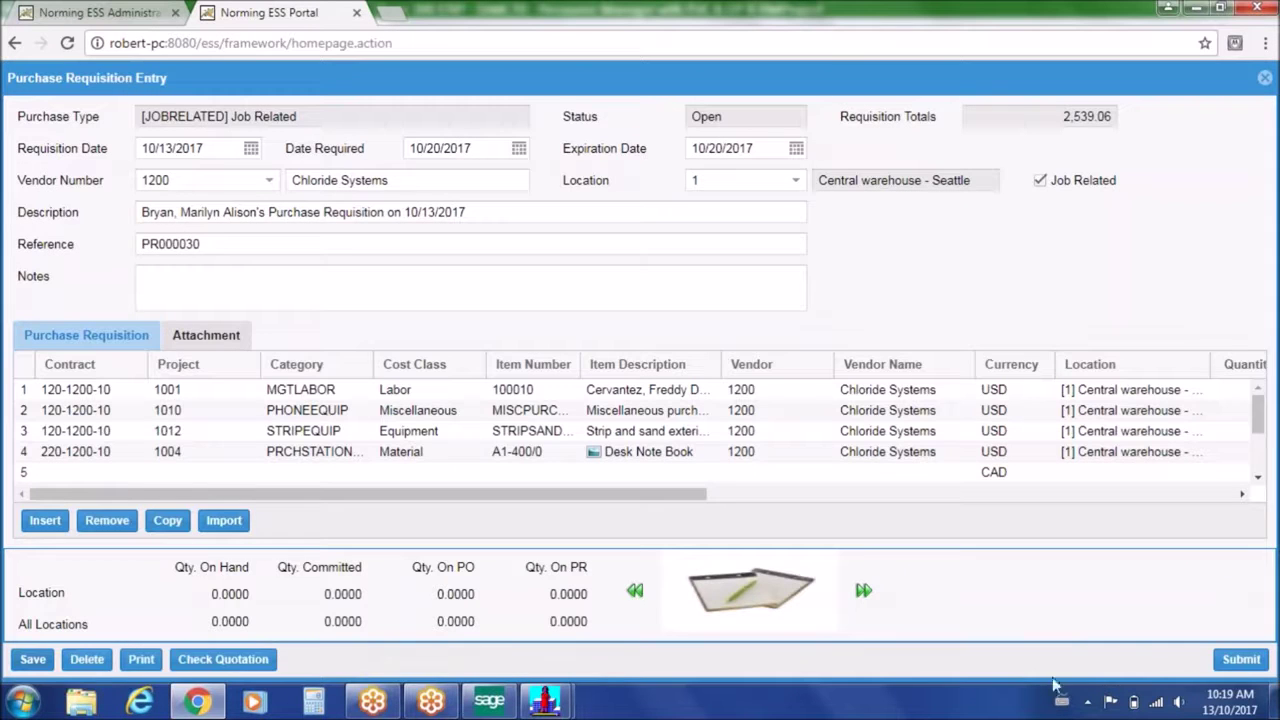
Submit the four-line requisition for approval
left_click(1241, 660)
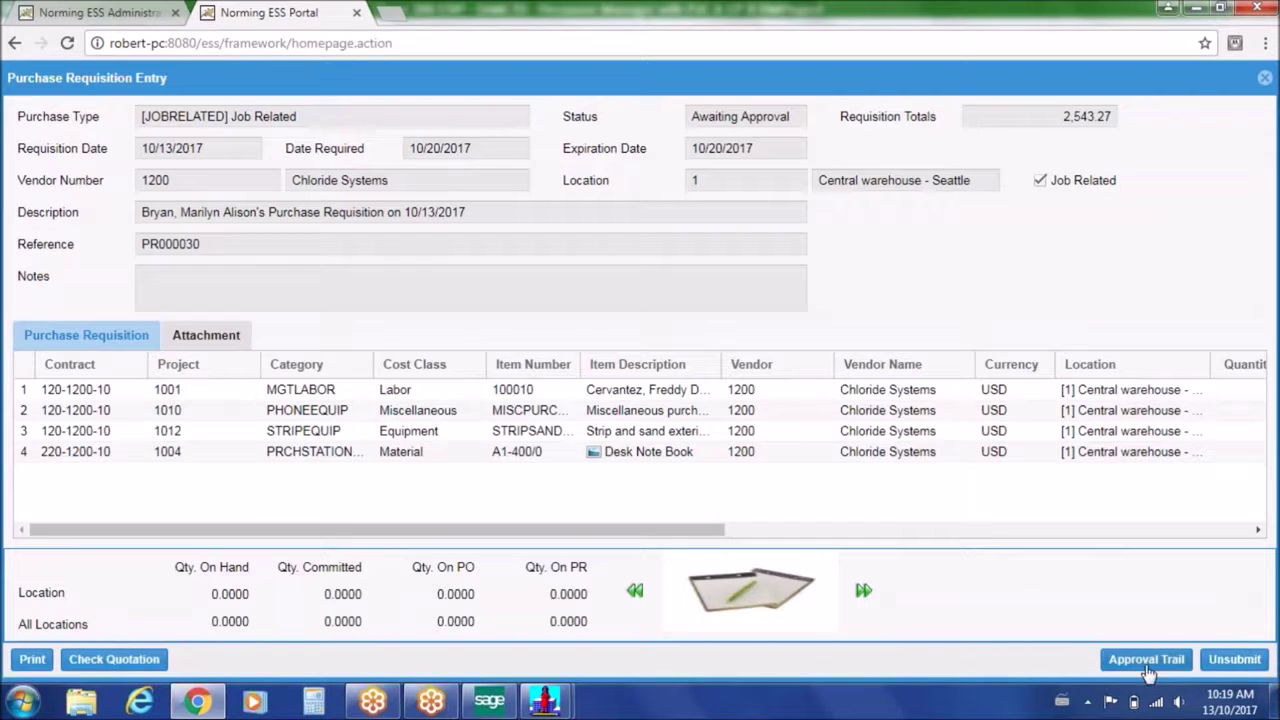
left_click(547, 431)
left_click(189, 252)
Check the approval trail showing the requisition awaiting the approver
left_click(1143, 659)
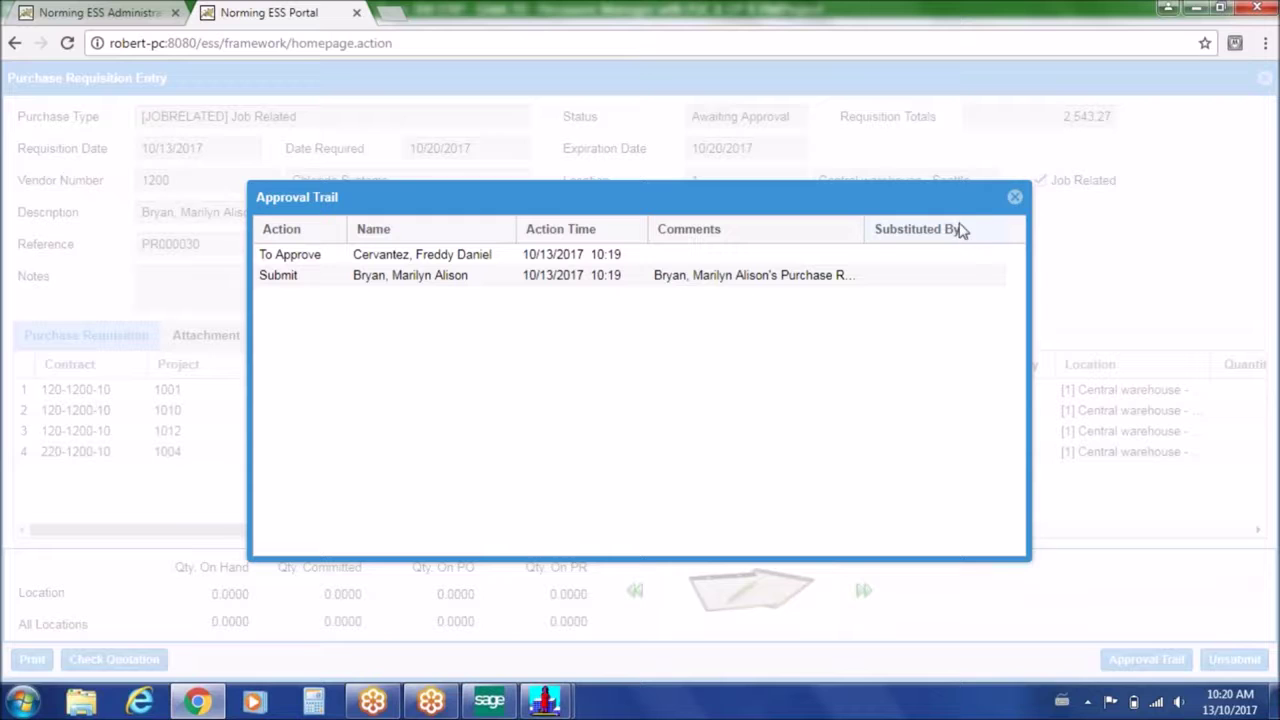
left_click(1015, 198)
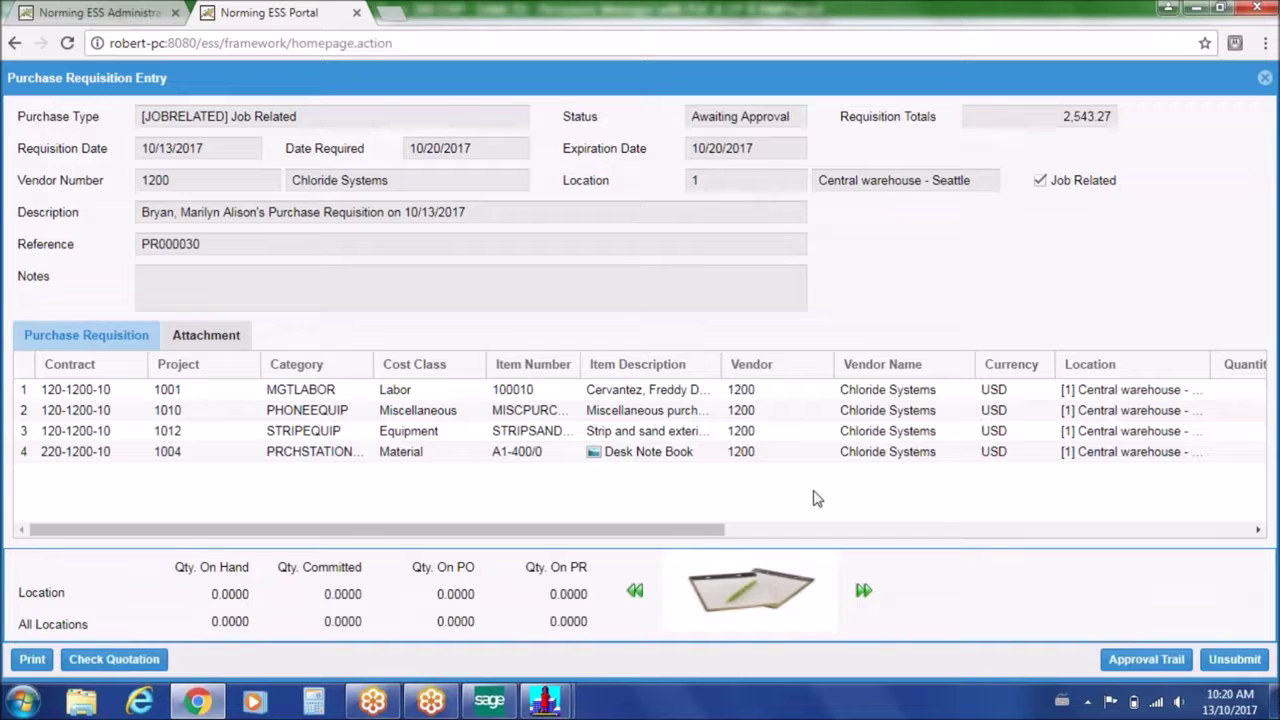
left_click(236, 454)
Close the requisition, return Home, and discard a draft substitute entry ending 10/20/2017
left_click(1265, 78)
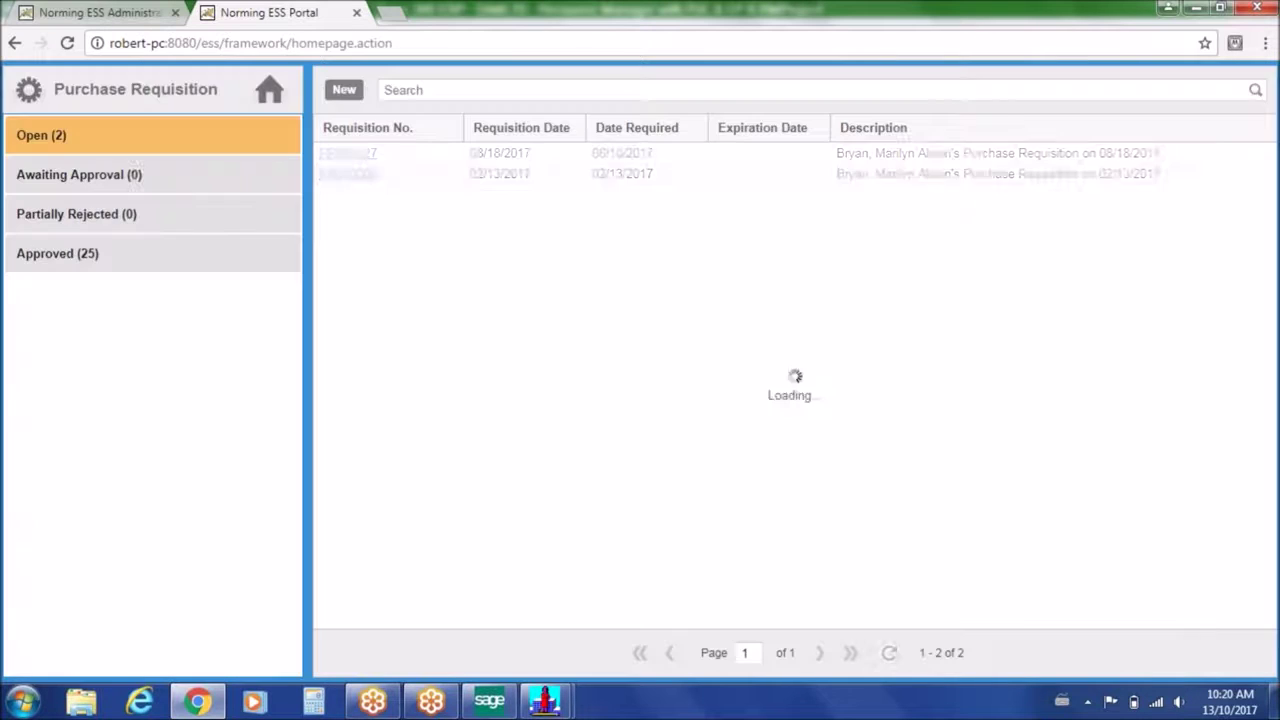
left_click(269, 90)
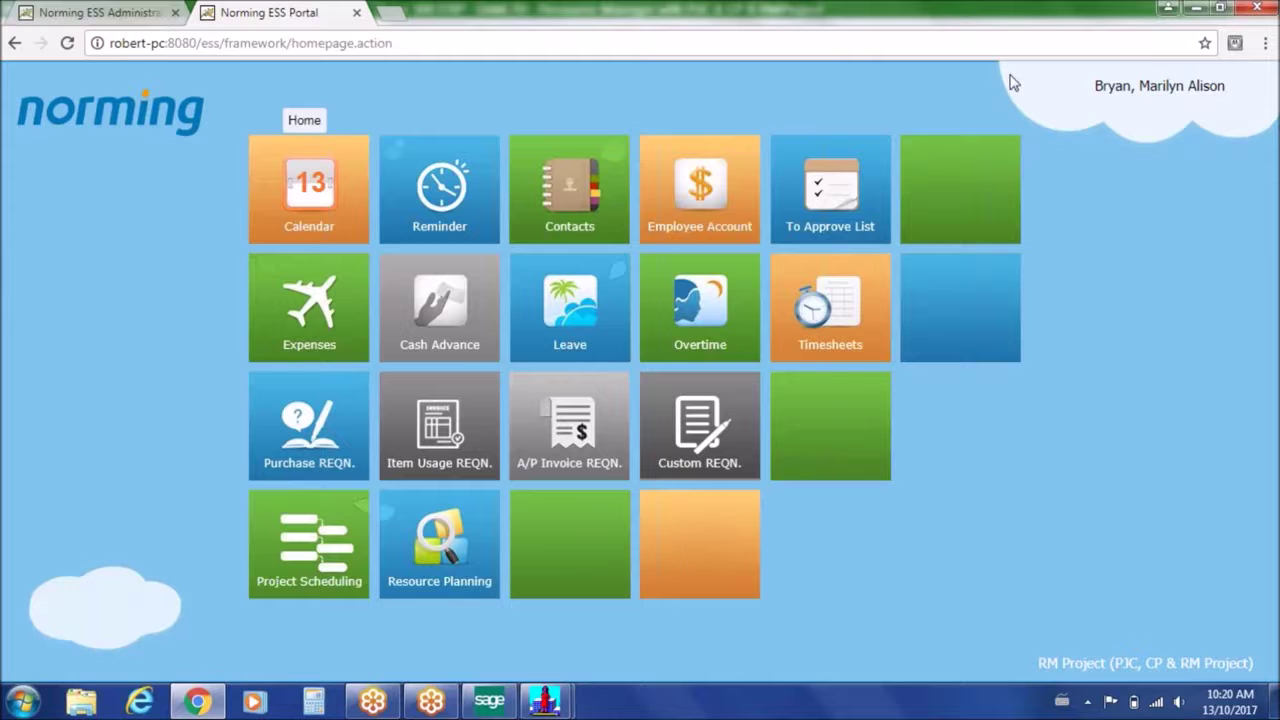
mouse_move(1108, 98)
left_click(1110, 243)
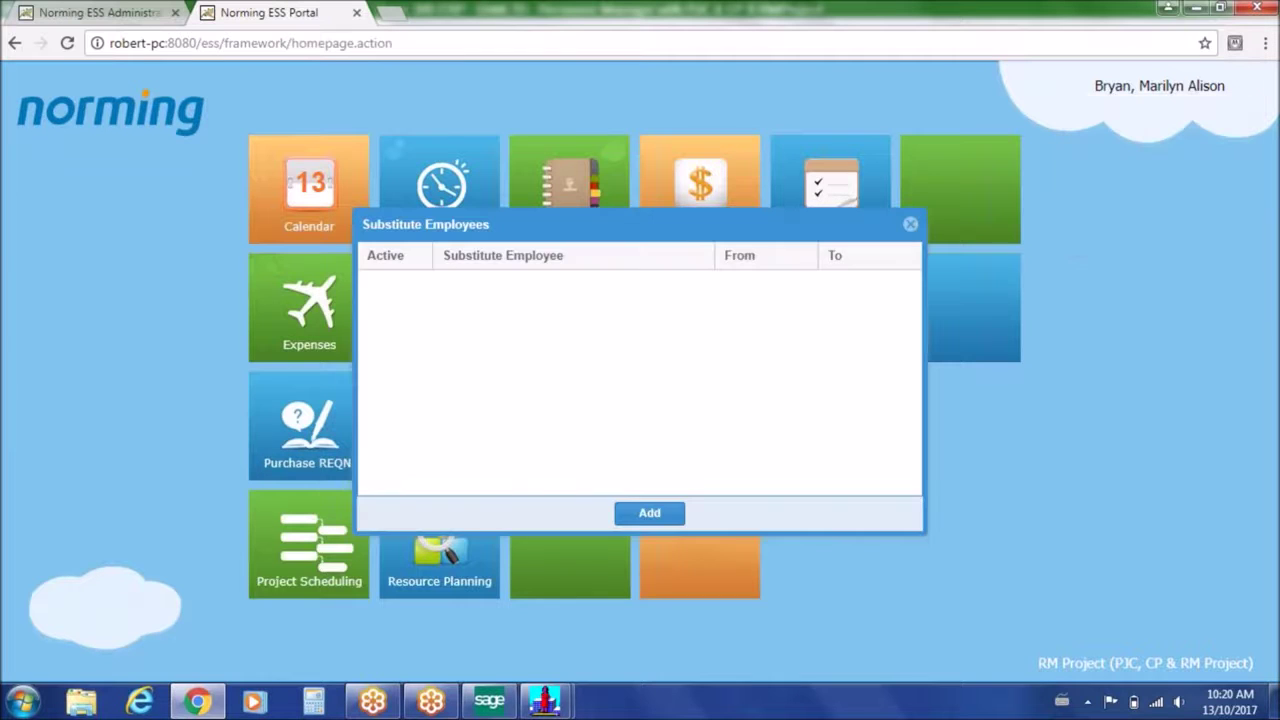
left_click(652, 515)
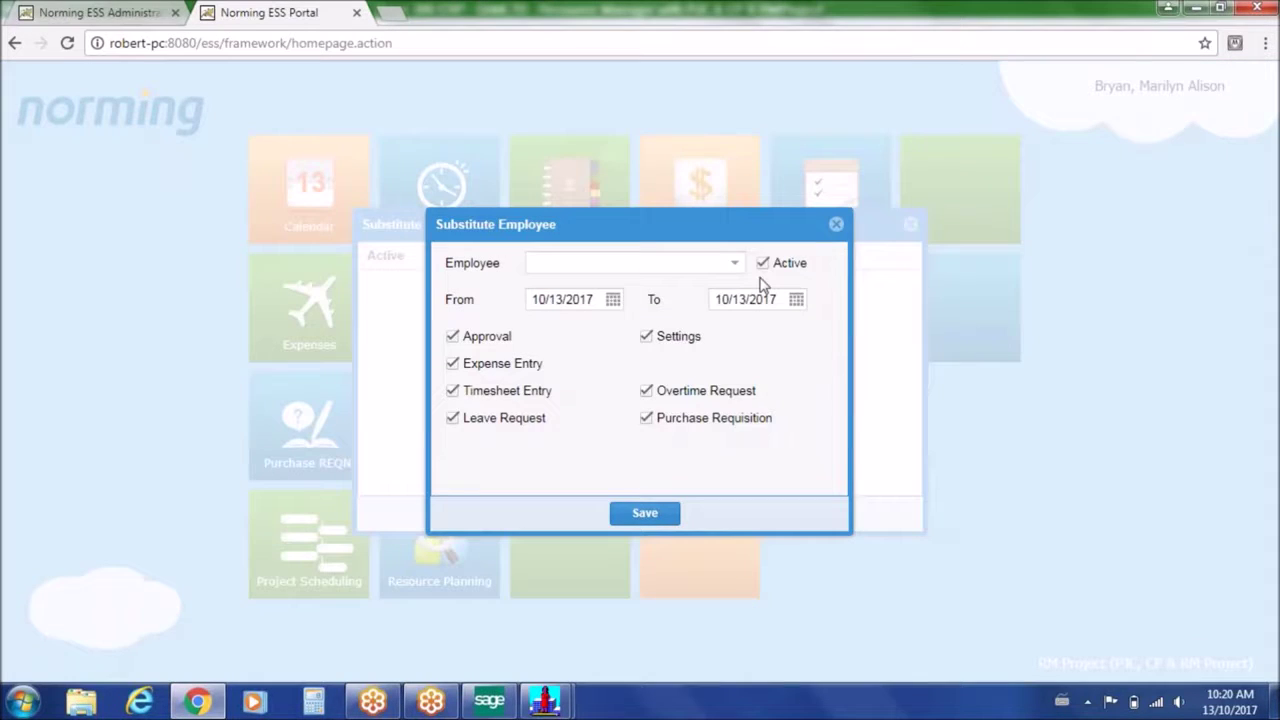
left_click(797, 301)
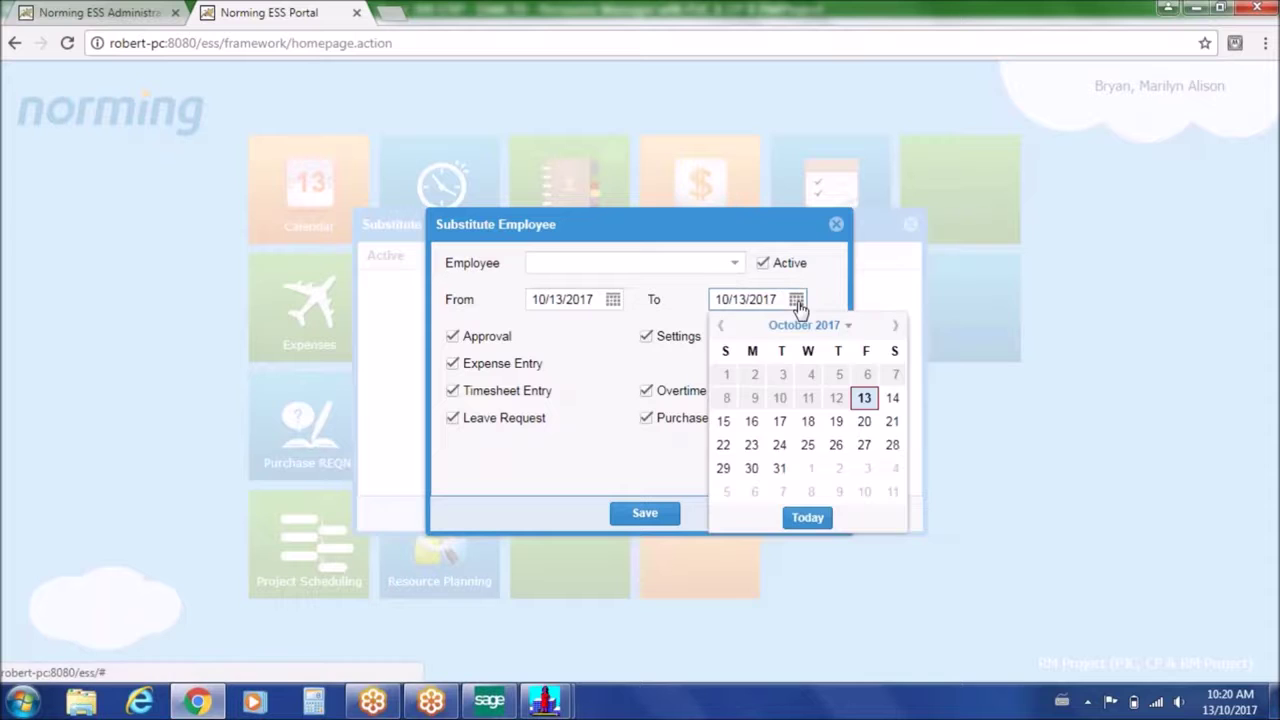
left_click(864, 421)
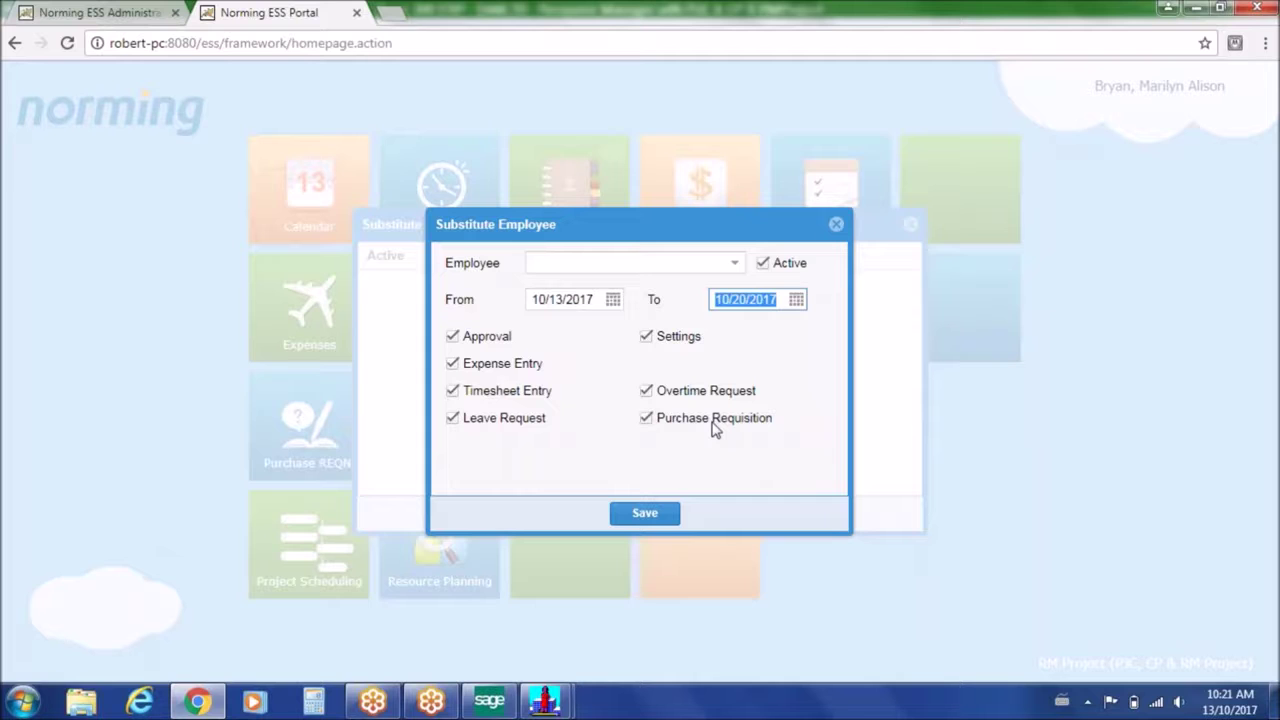
left_click(838, 222)
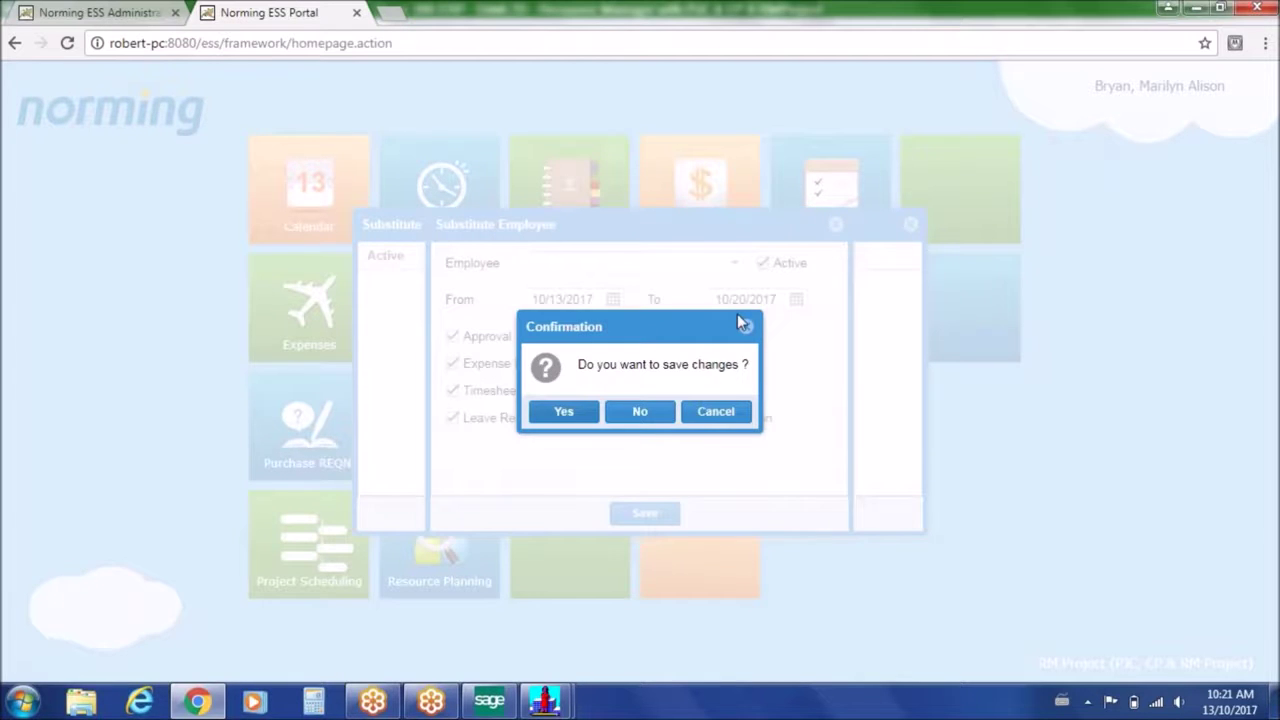
left_click(643, 413)
left_click(916, 221)
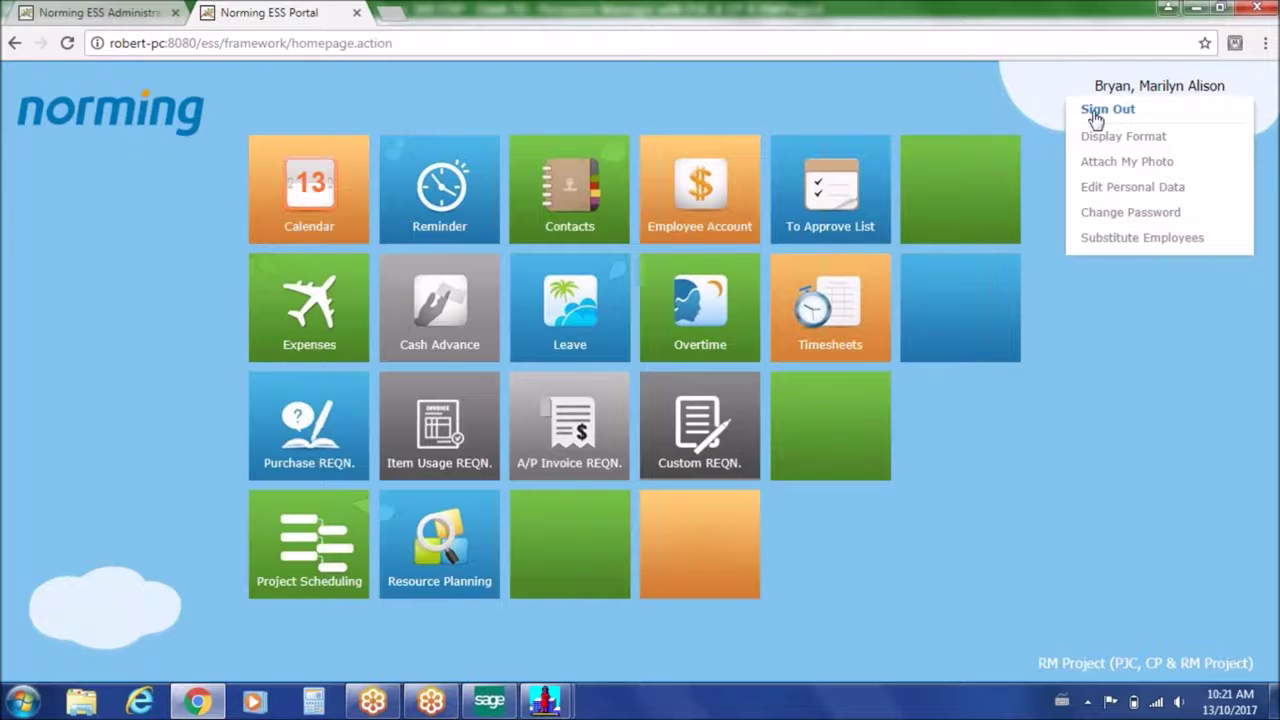
Sign out and sign back in with the approver's user ID under the RM Project entity
left_click(1096, 112)
left_click(626, 405)
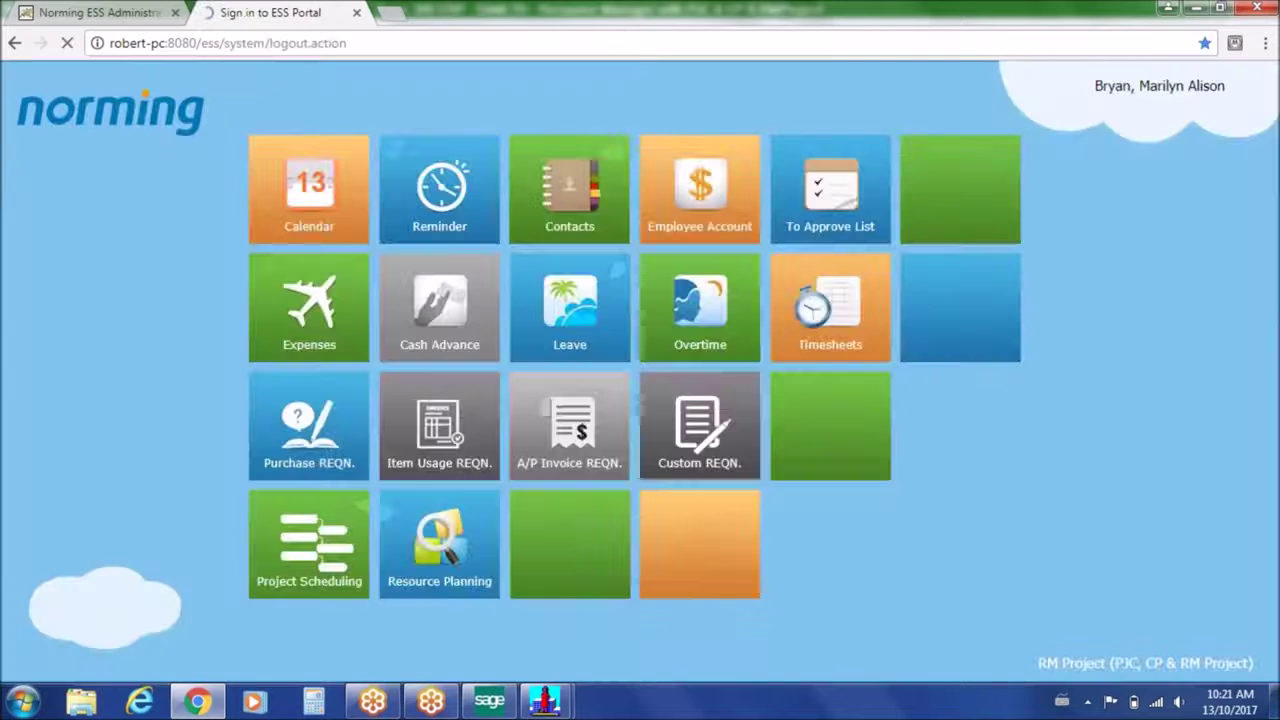
type("100")
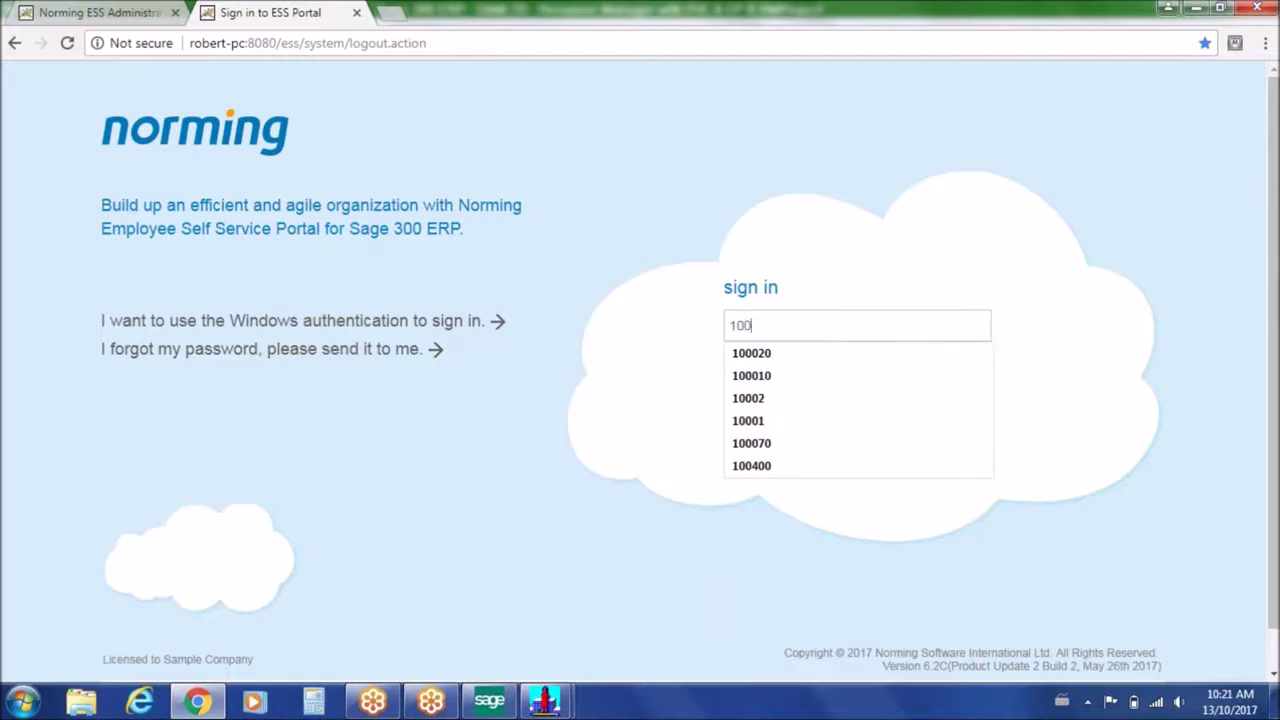
type("0101")
key("Tab")
key("Return")
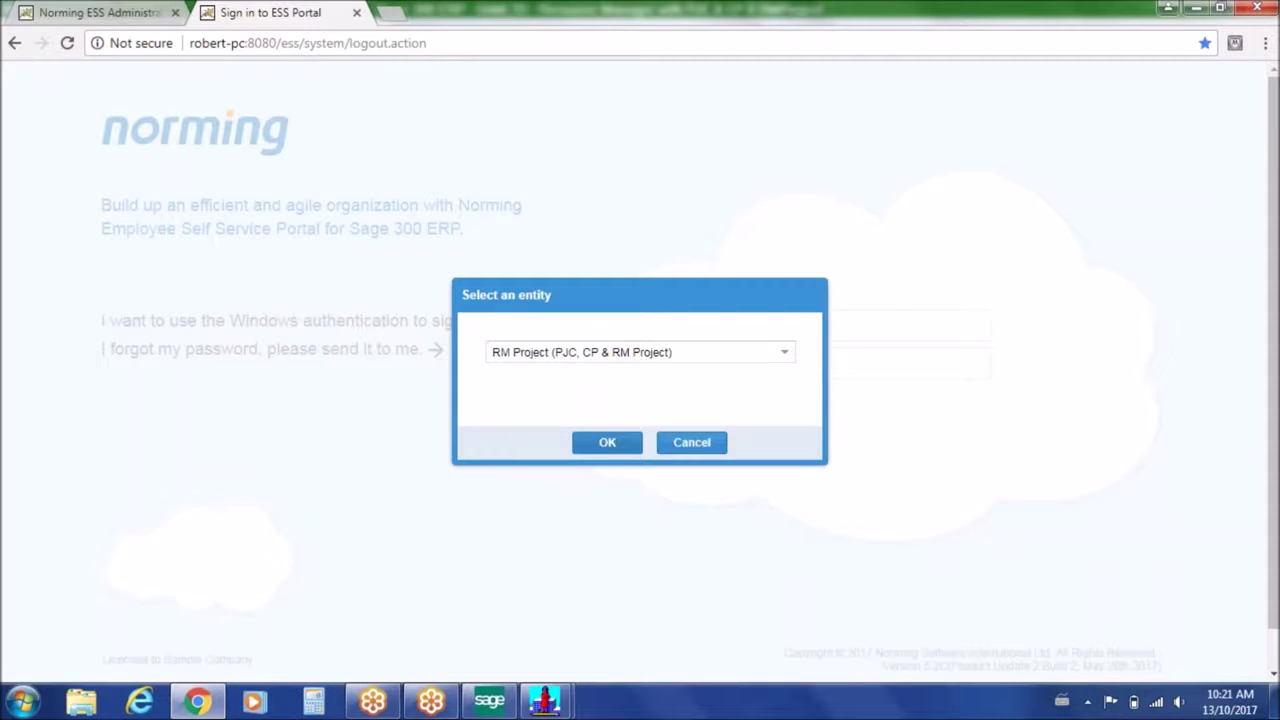
left_click(607, 440)
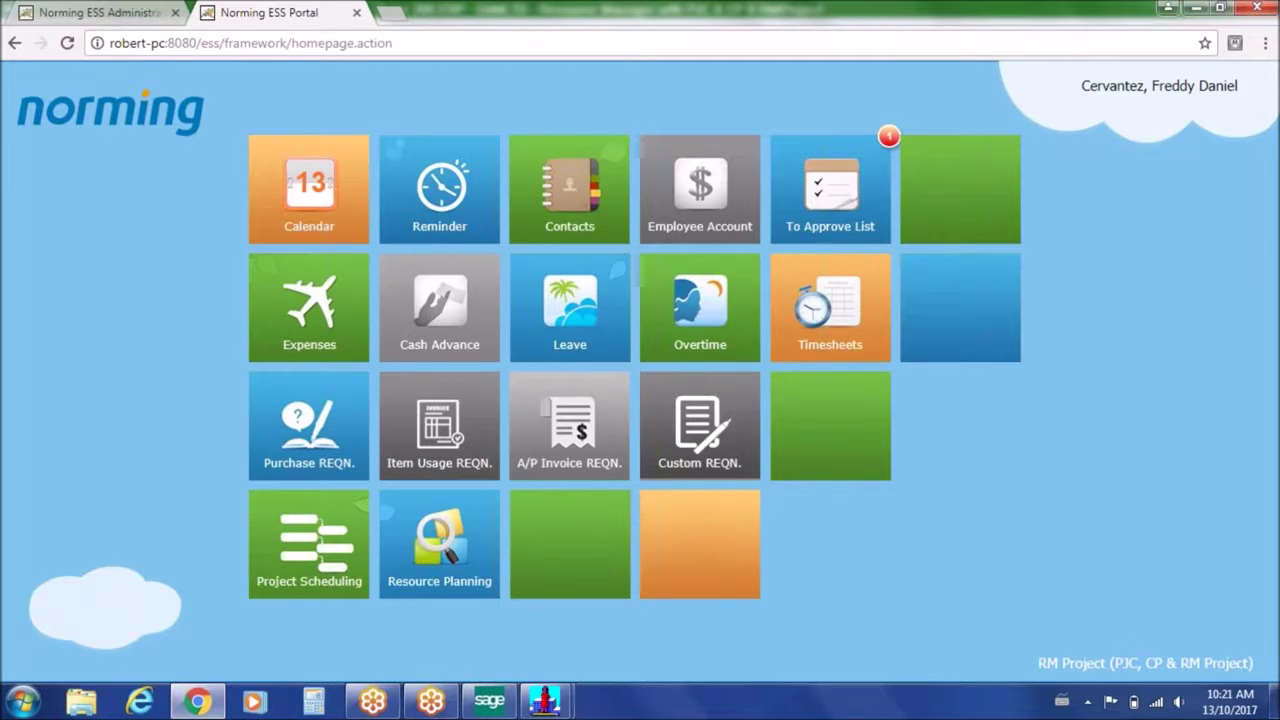
List purchase requisitions awaiting approval, select PR000030, then bring Sage 300 ERP forward
left_click(844, 183)
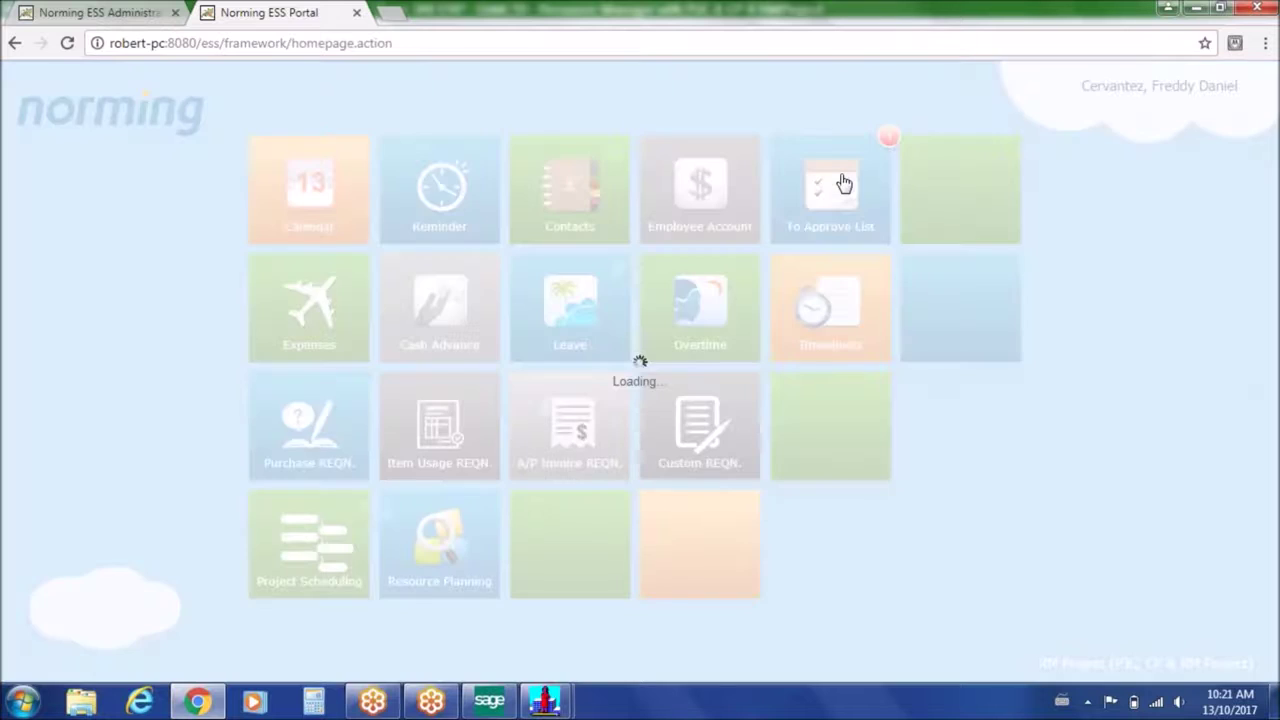
left_click(135, 325)
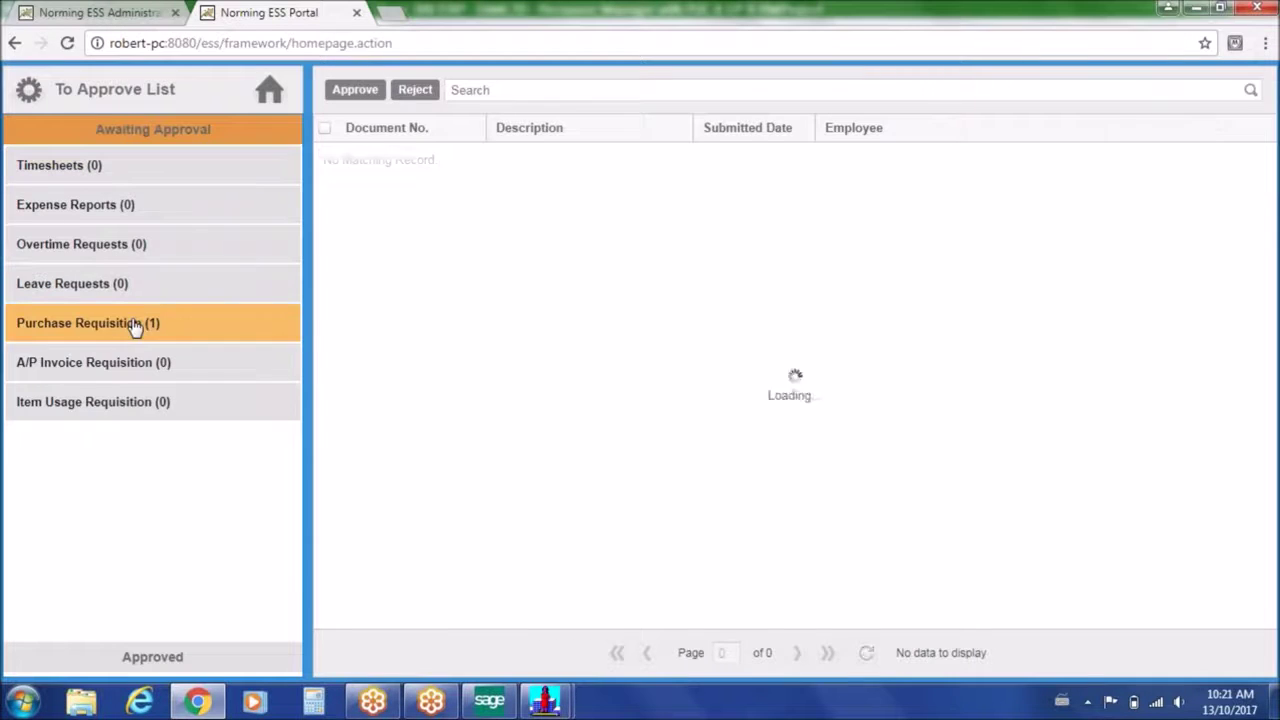
left_click(386, 160)
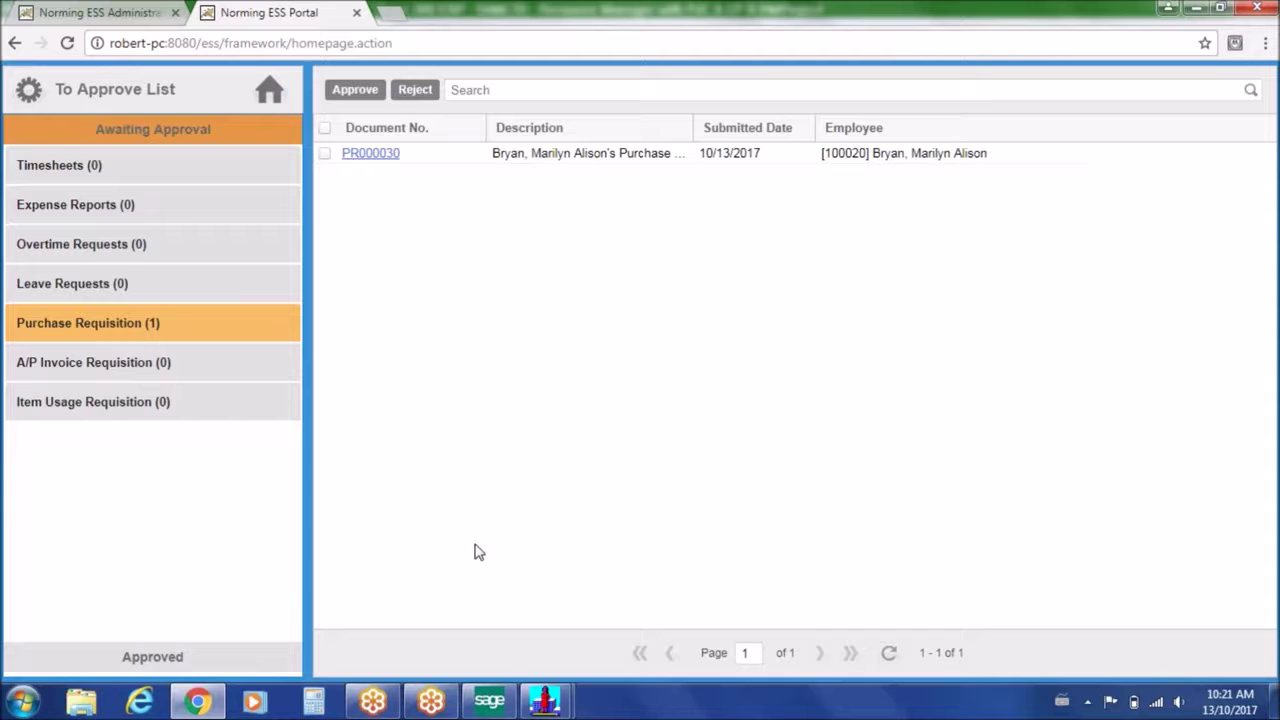
left_click(496, 697)
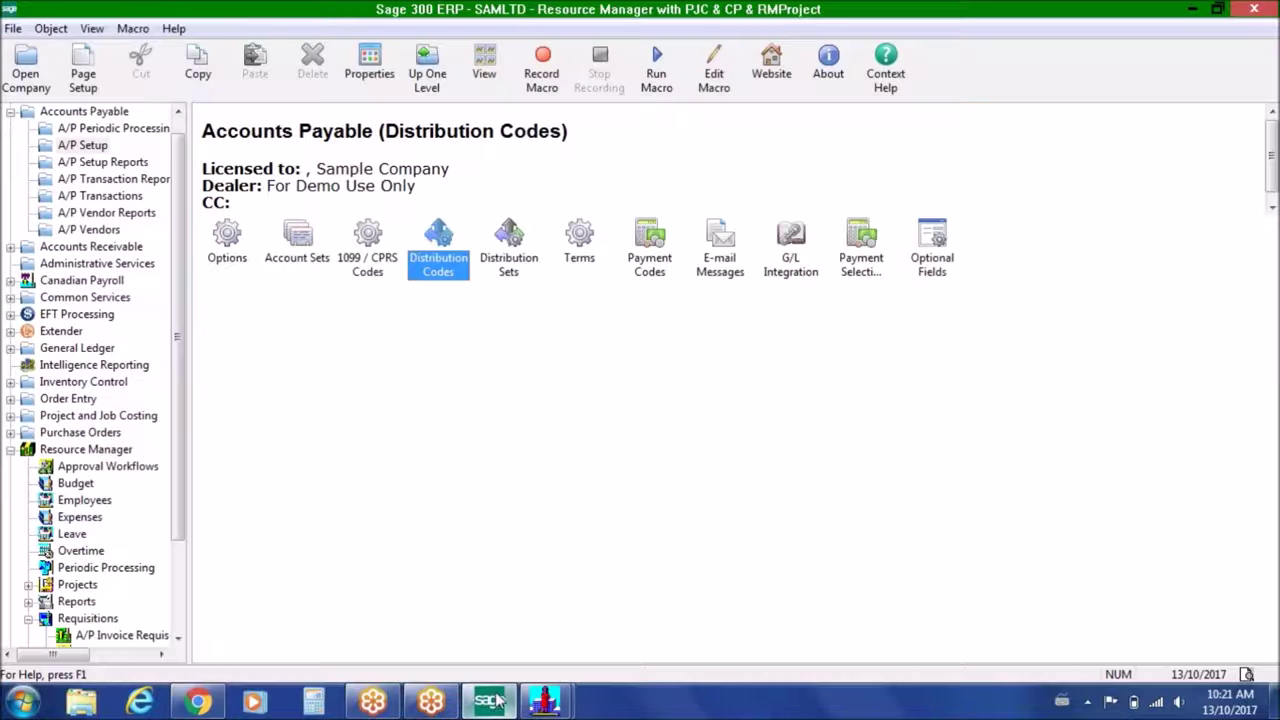
Open the Purchase Requisition e-mail templates and step through PRAPP, PRREJ and PRSUB, noting the [URL] placeholder
left_click(130, 472)
double_click(300, 240)
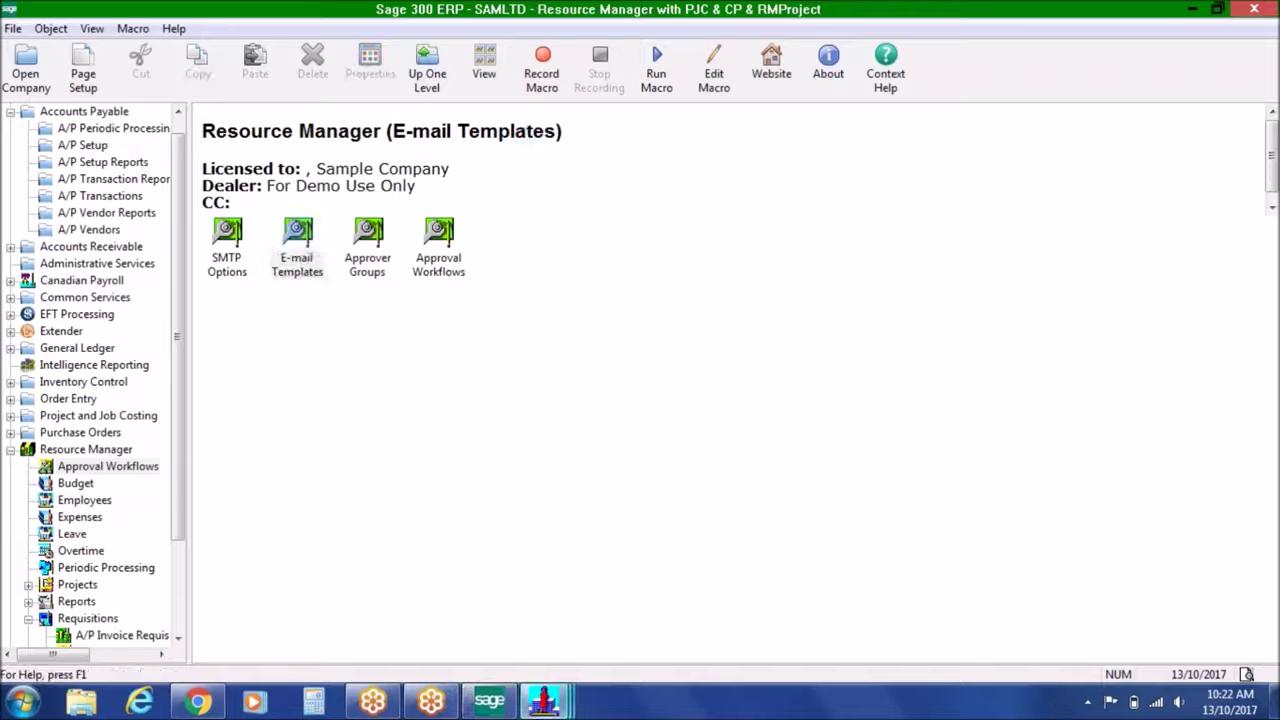
left_click(587, 183)
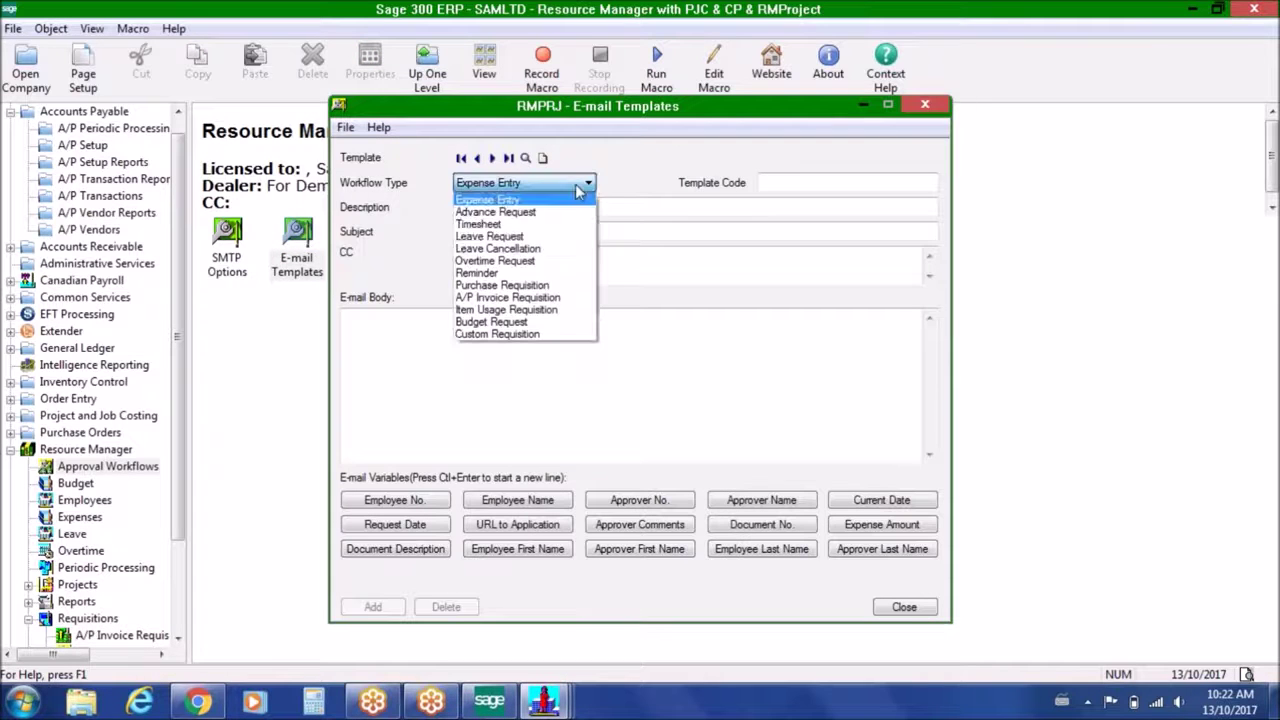
left_click(576, 286)
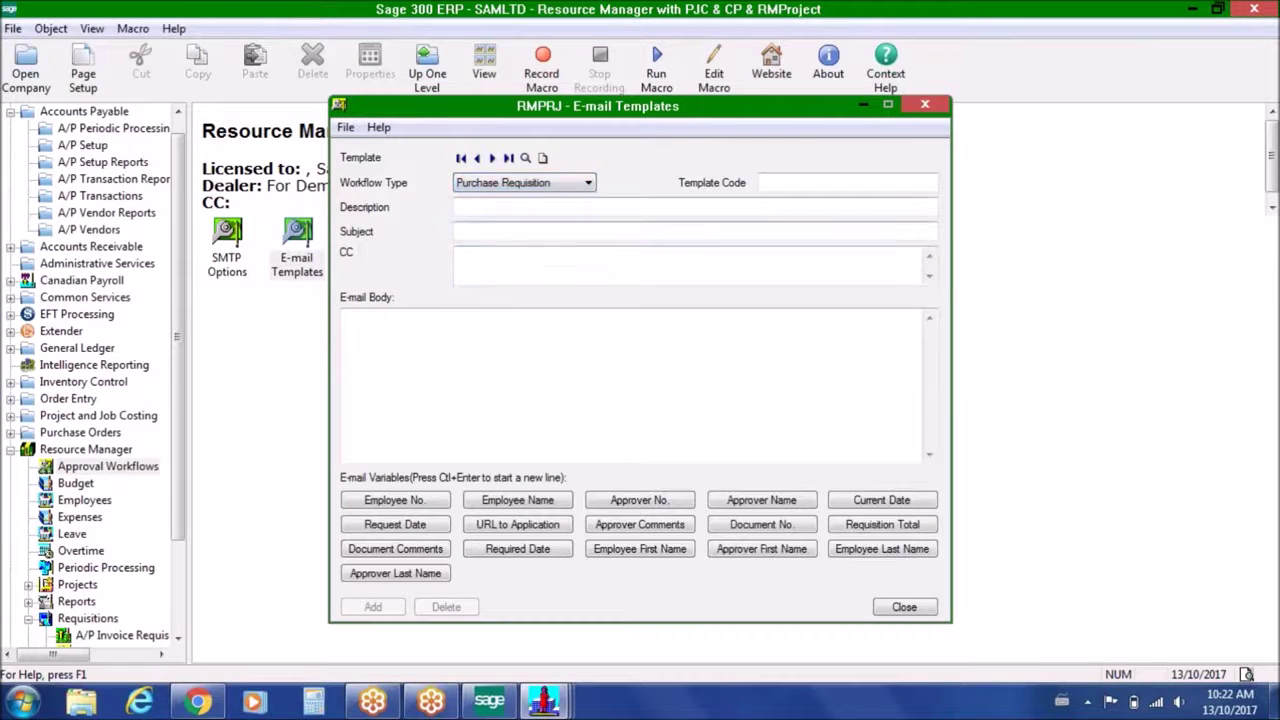
left_click(492, 159)
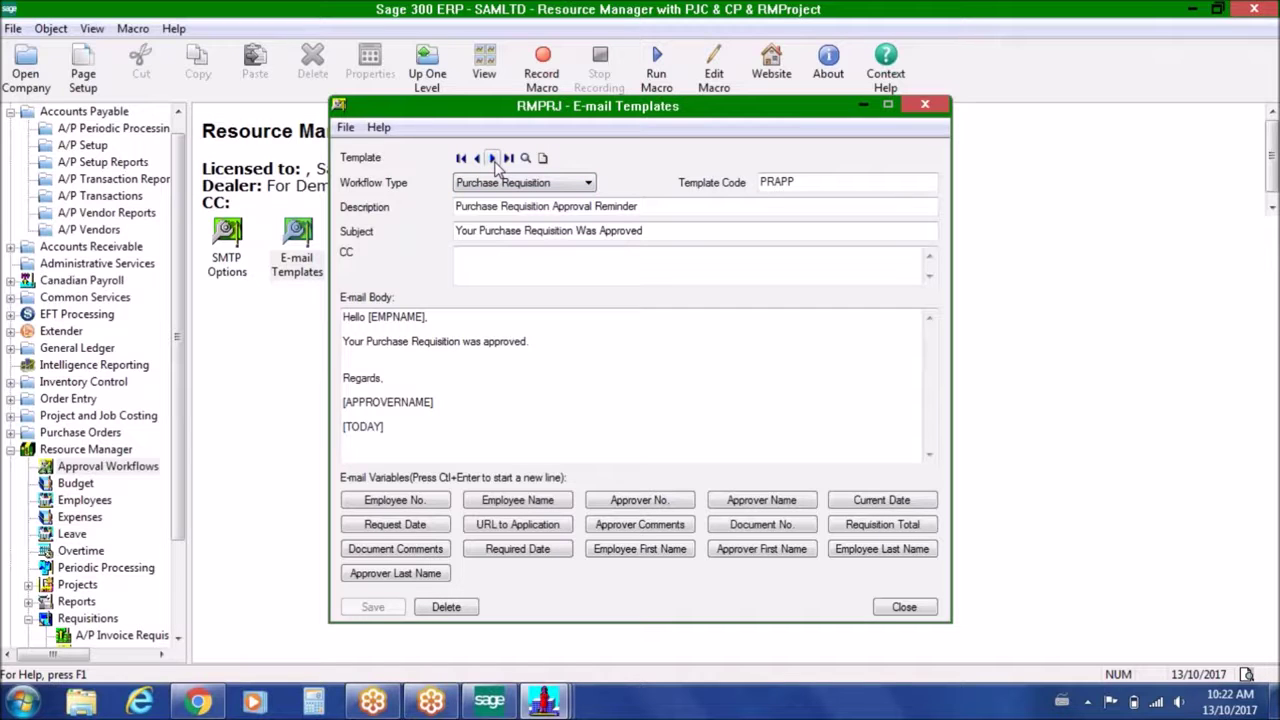
left_click(492, 159)
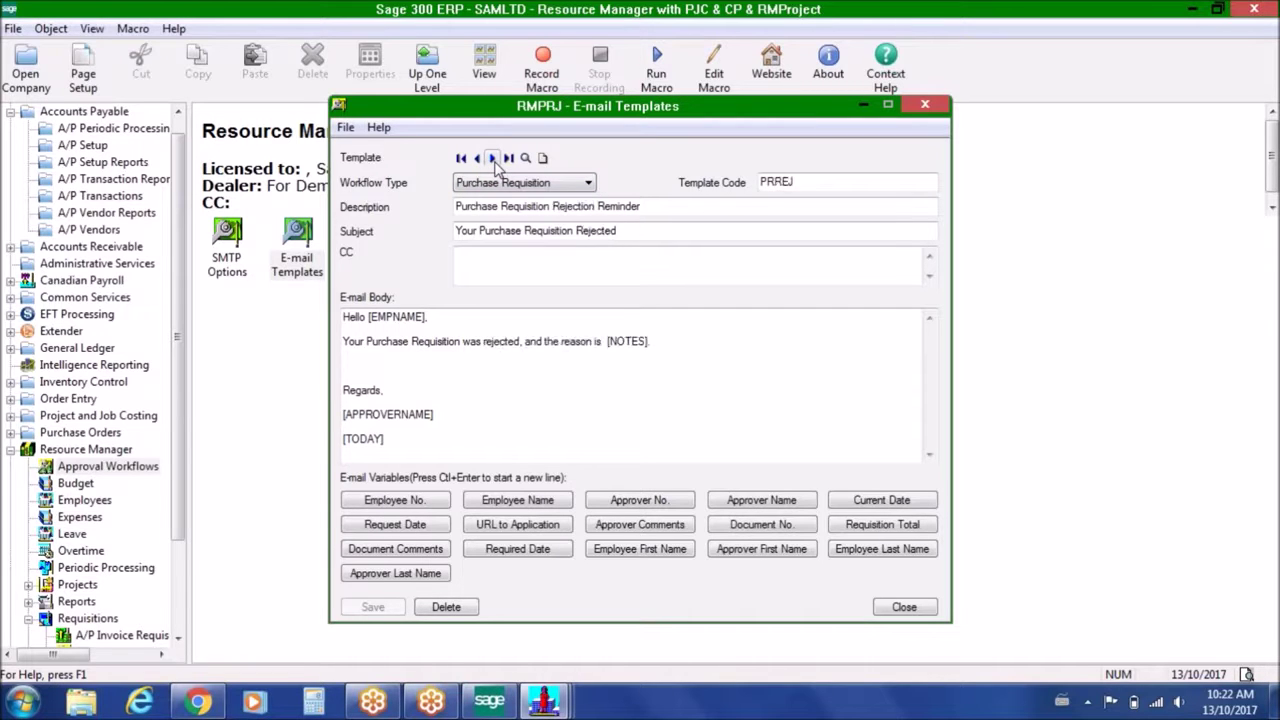
left_click(492, 159)
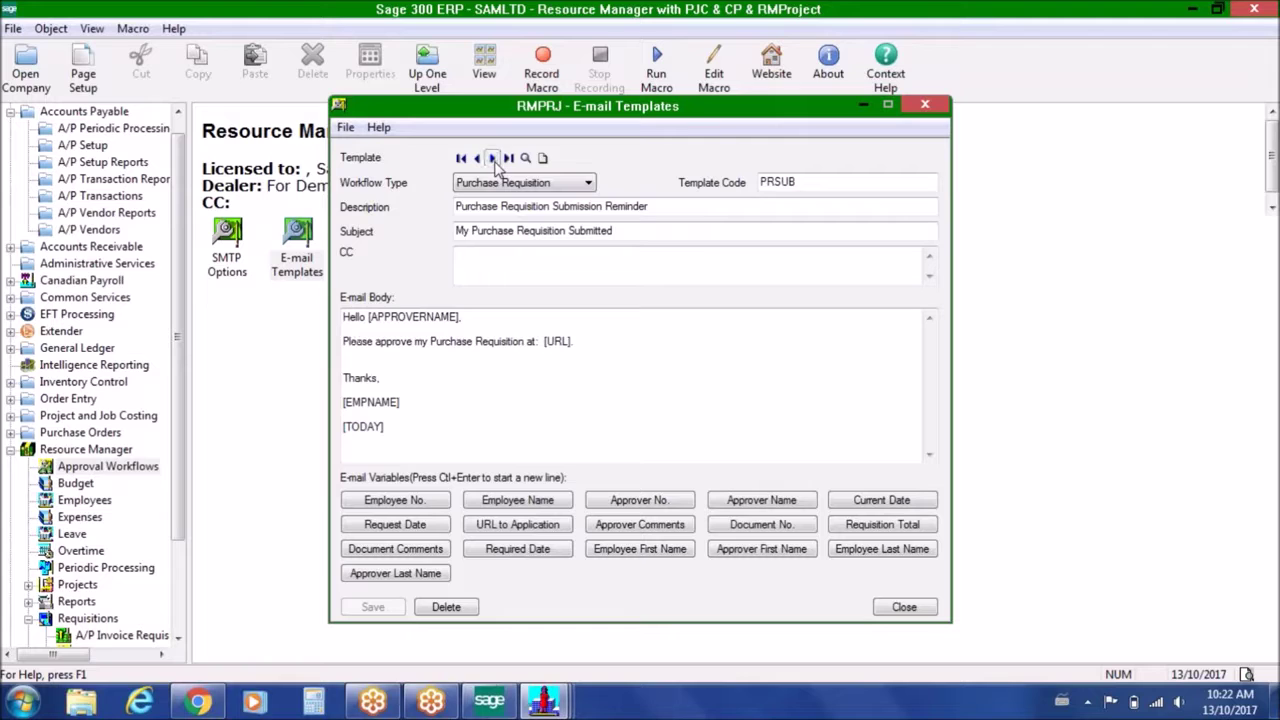
left_click_drag(545, 341, 568, 340)
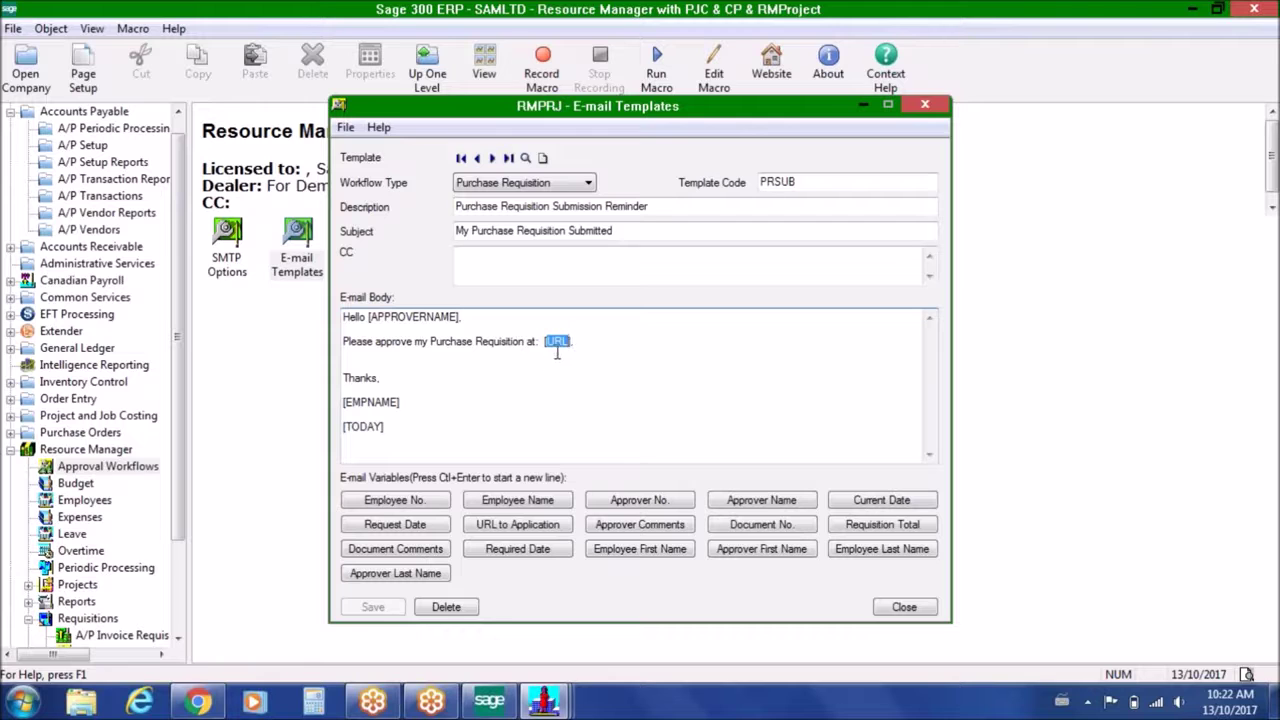
Close the e-mail templates window and go to the Norming ESS Administrator page
left_click(222, 695)
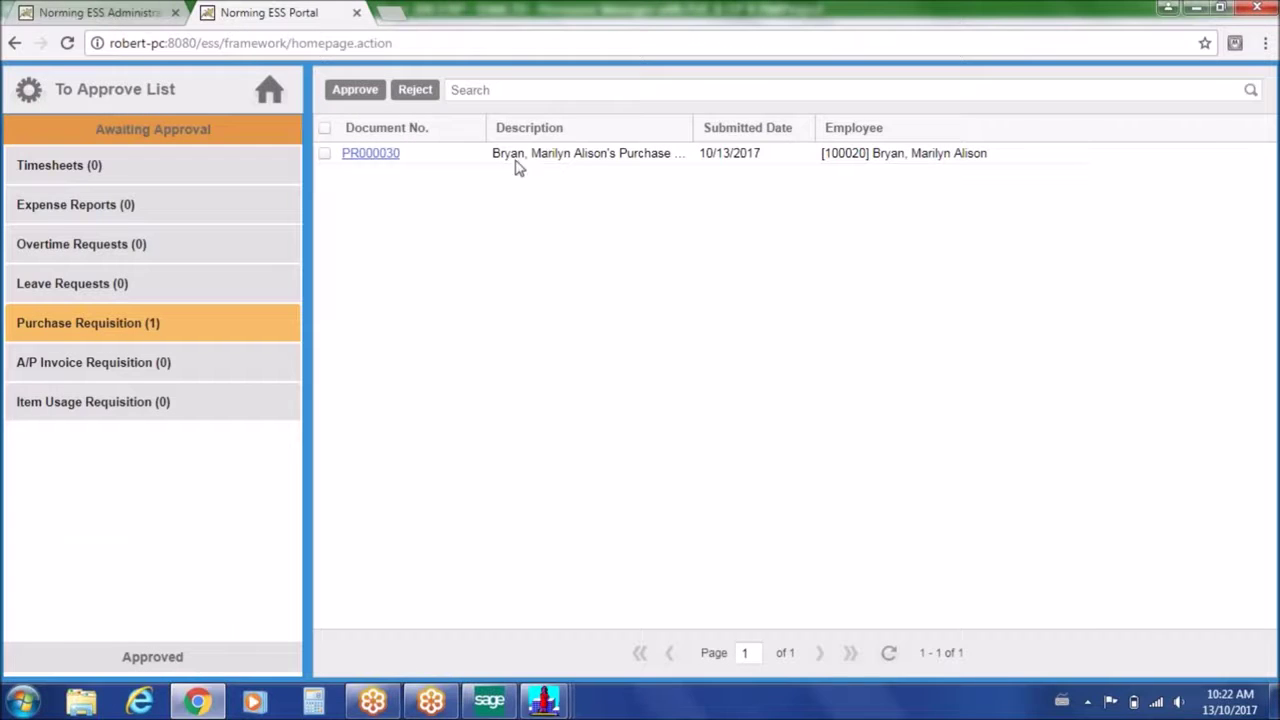
left_click(489, 700)
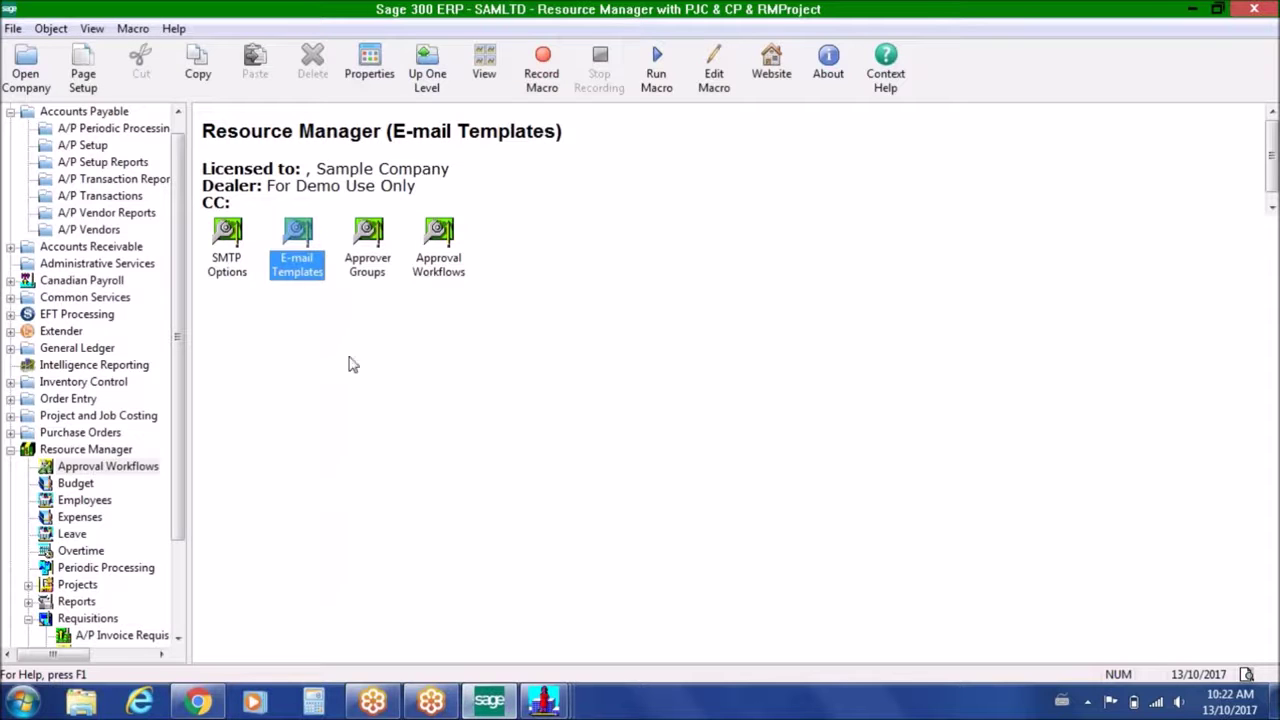
left_click(563, 700)
left_click(740, 610)
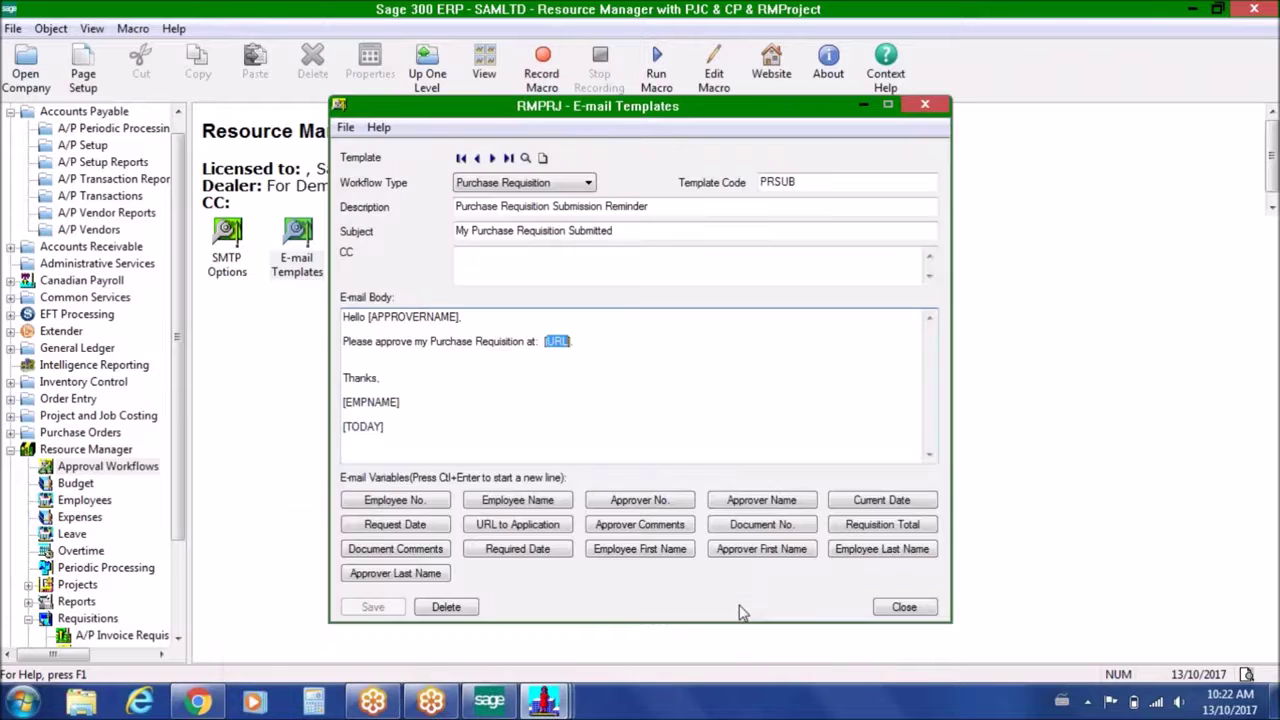
left_click(904, 607)
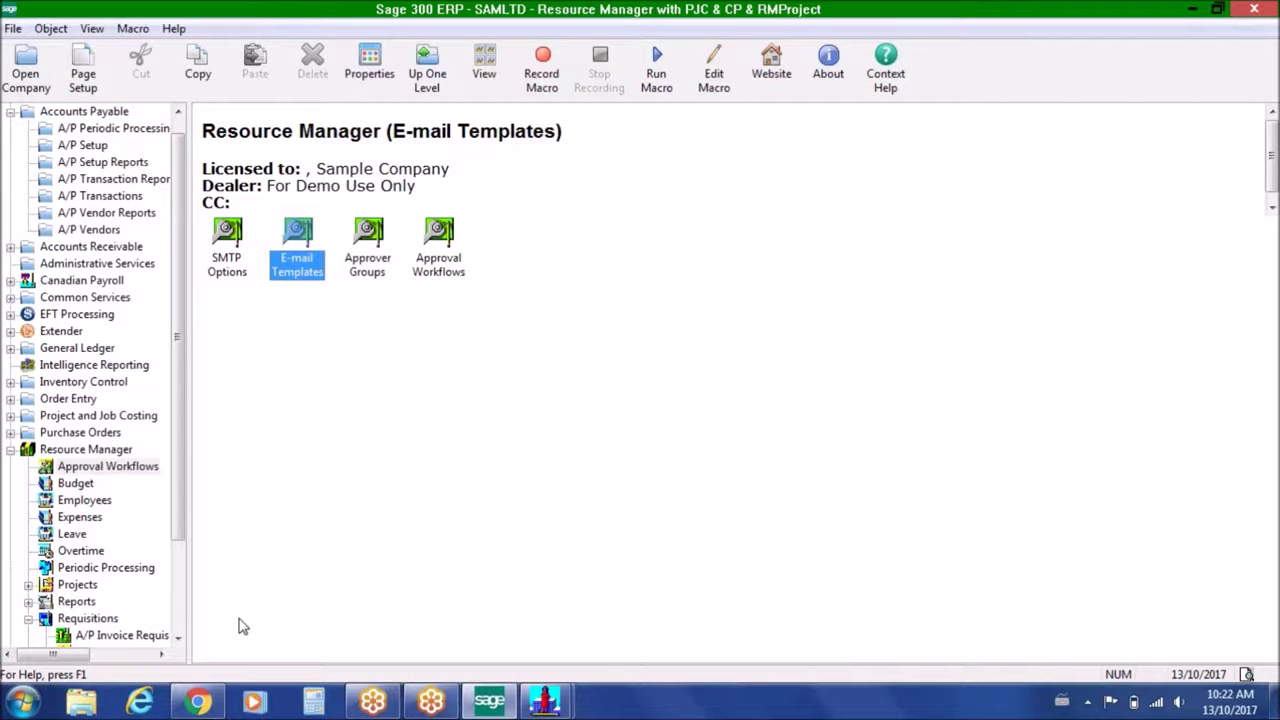
left_click(198, 700)
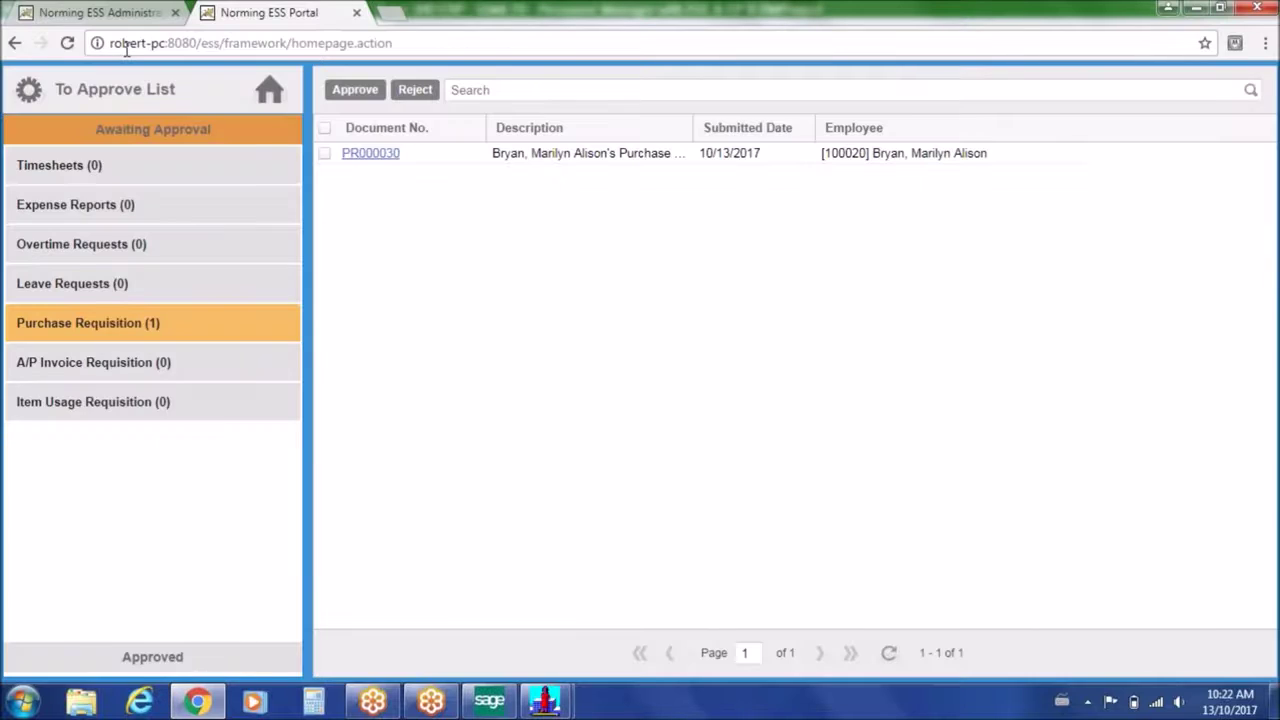
left_click(125, 13)
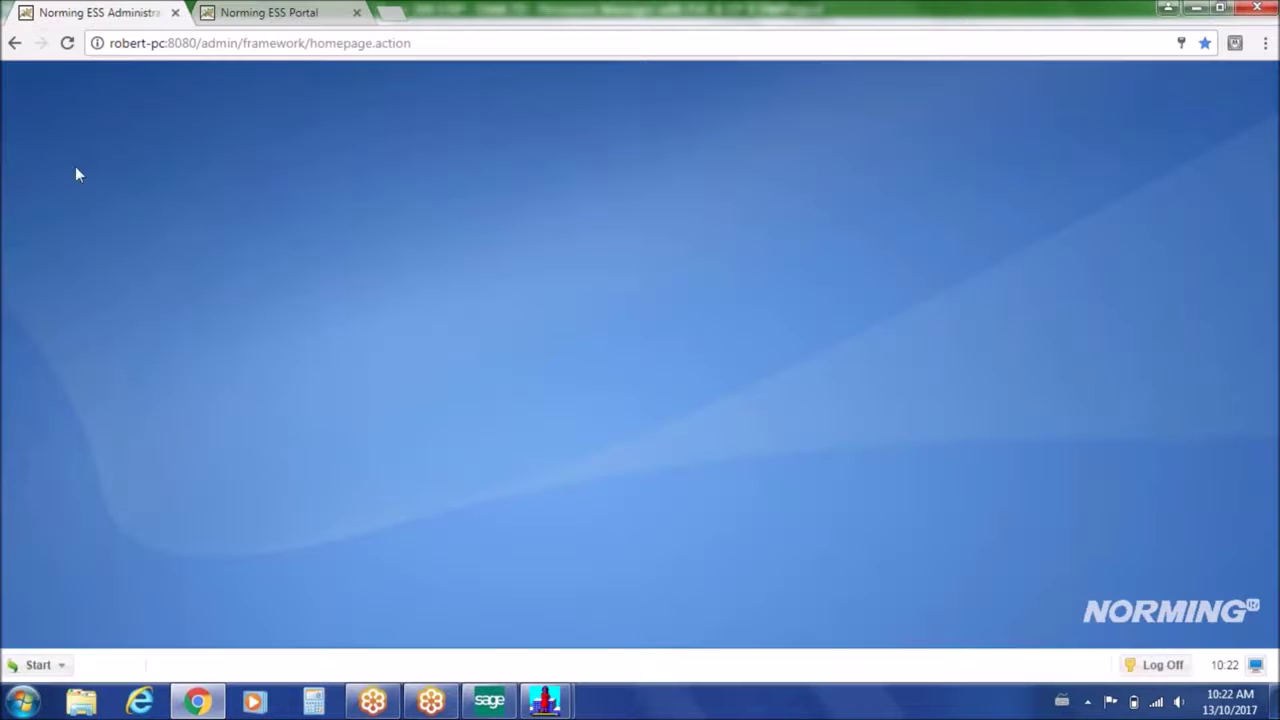
Open the To Do List and filter pending documents to the RM Project entity
left_click(34, 665)
mouse_move(137, 452)
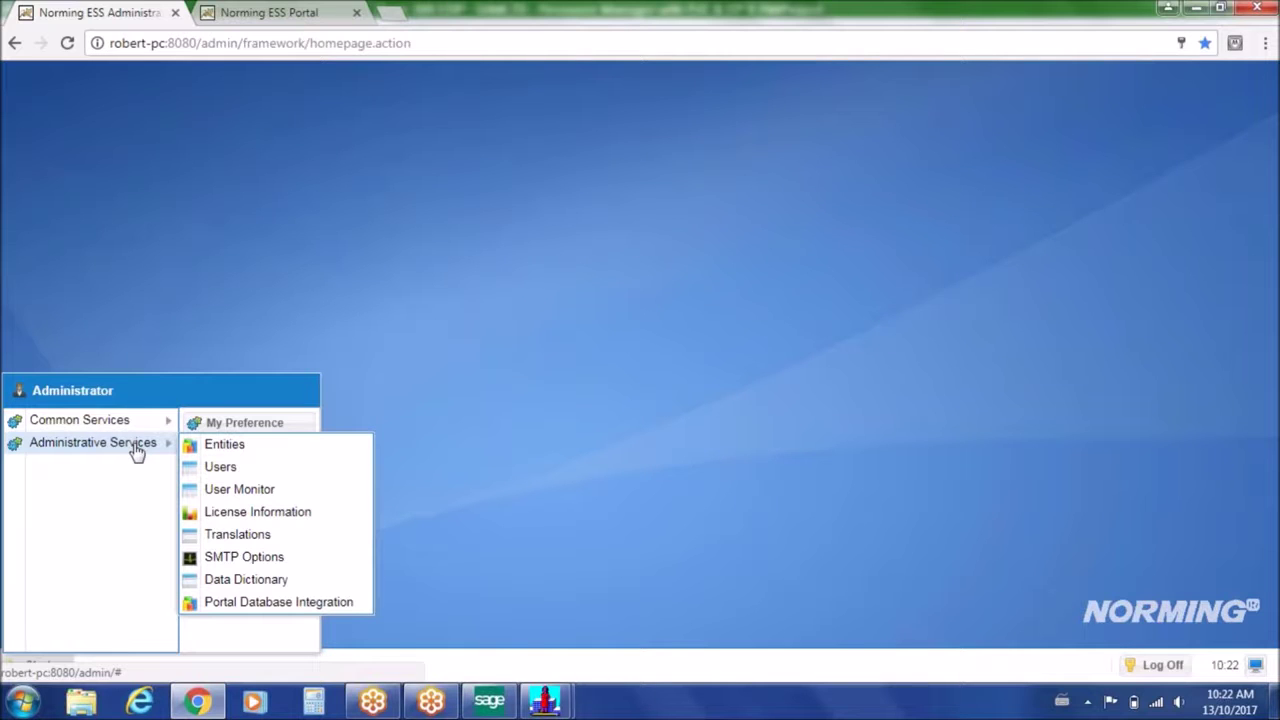
mouse_move(149, 424)
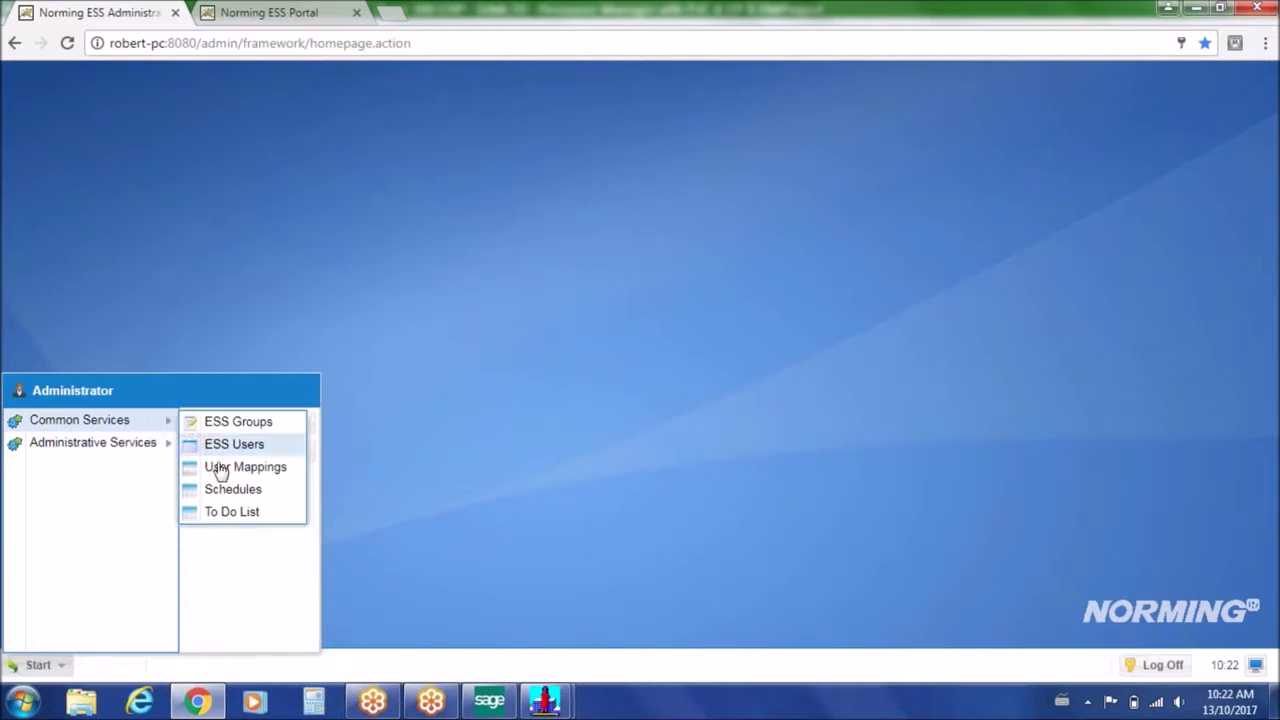
left_click(234, 512)
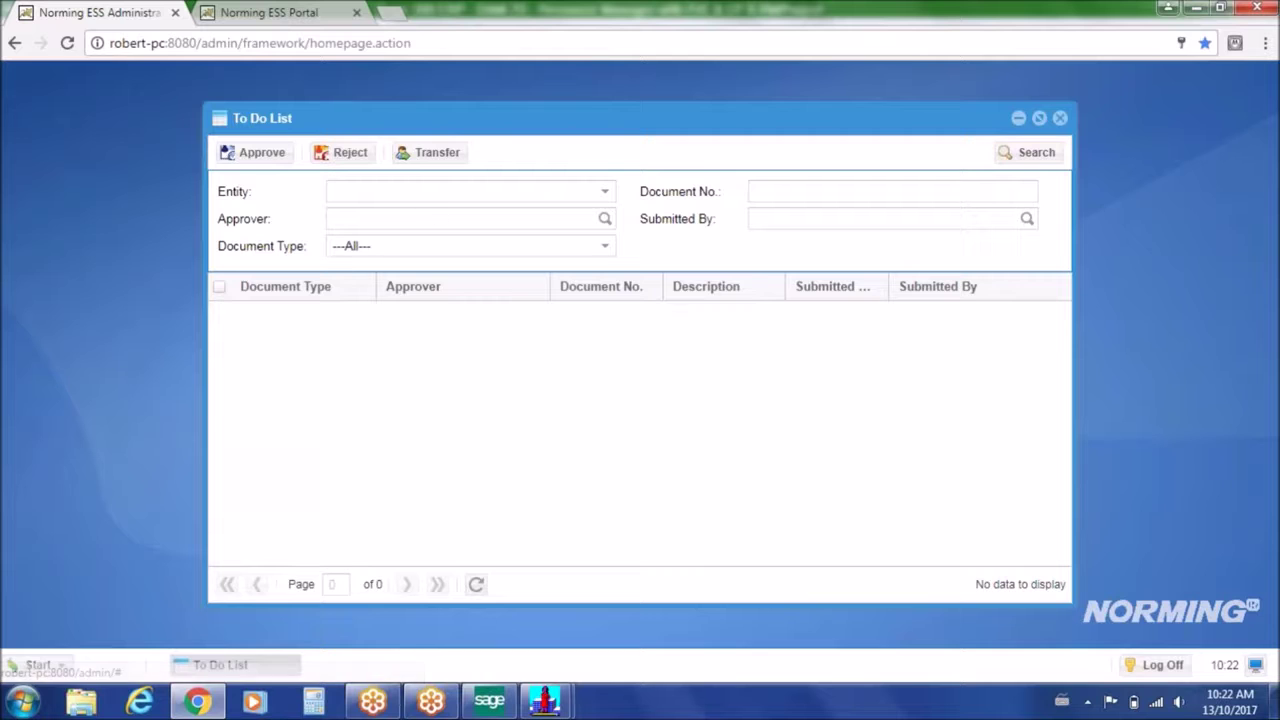
left_click(604, 191)
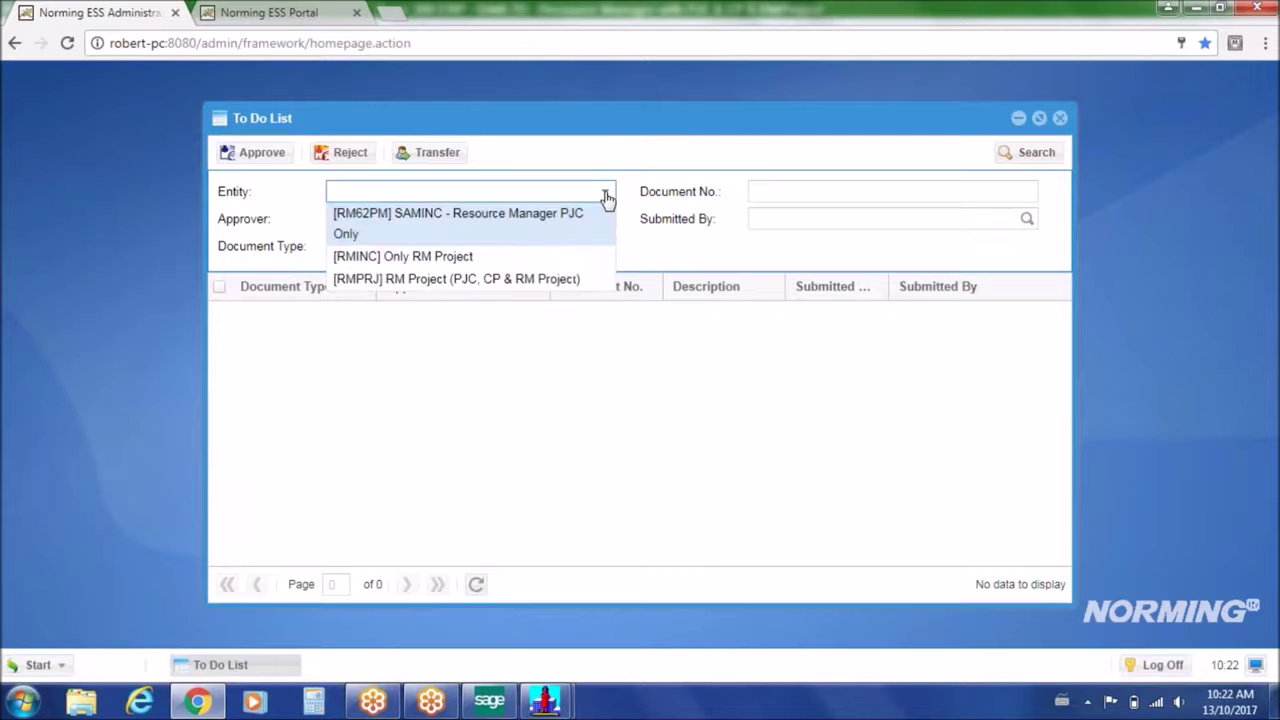
left_click(509, 281)
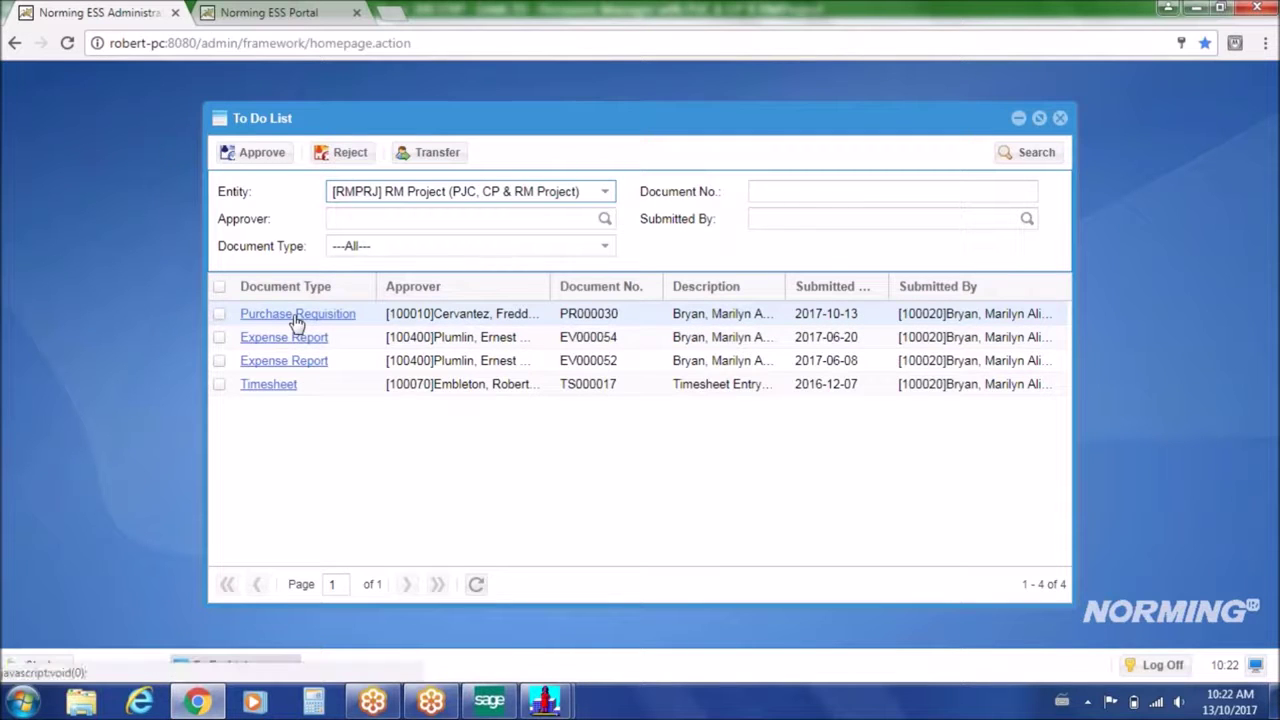
Select PR000030, look up a transfer employee, cancel the transfer, deselect it and close the list
left_click(220, 315)
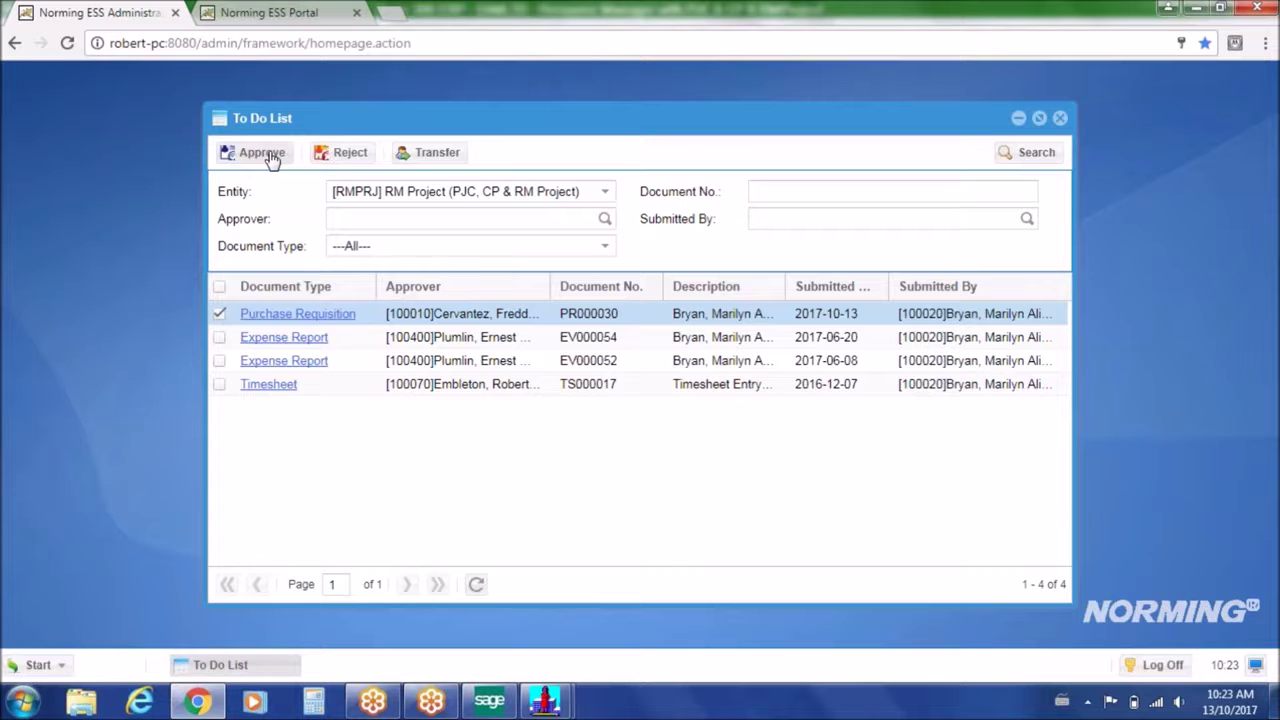
left_click(436, 153)
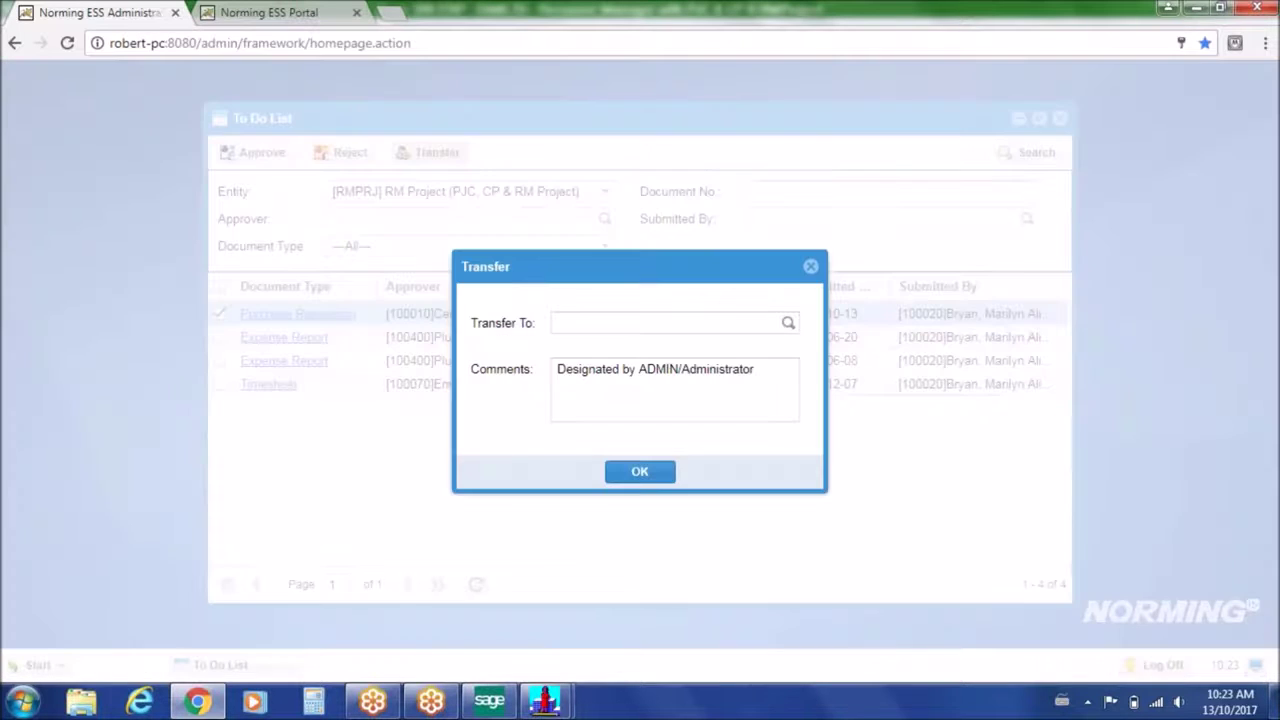
left_click(788, 323)
left_click(722, 335)
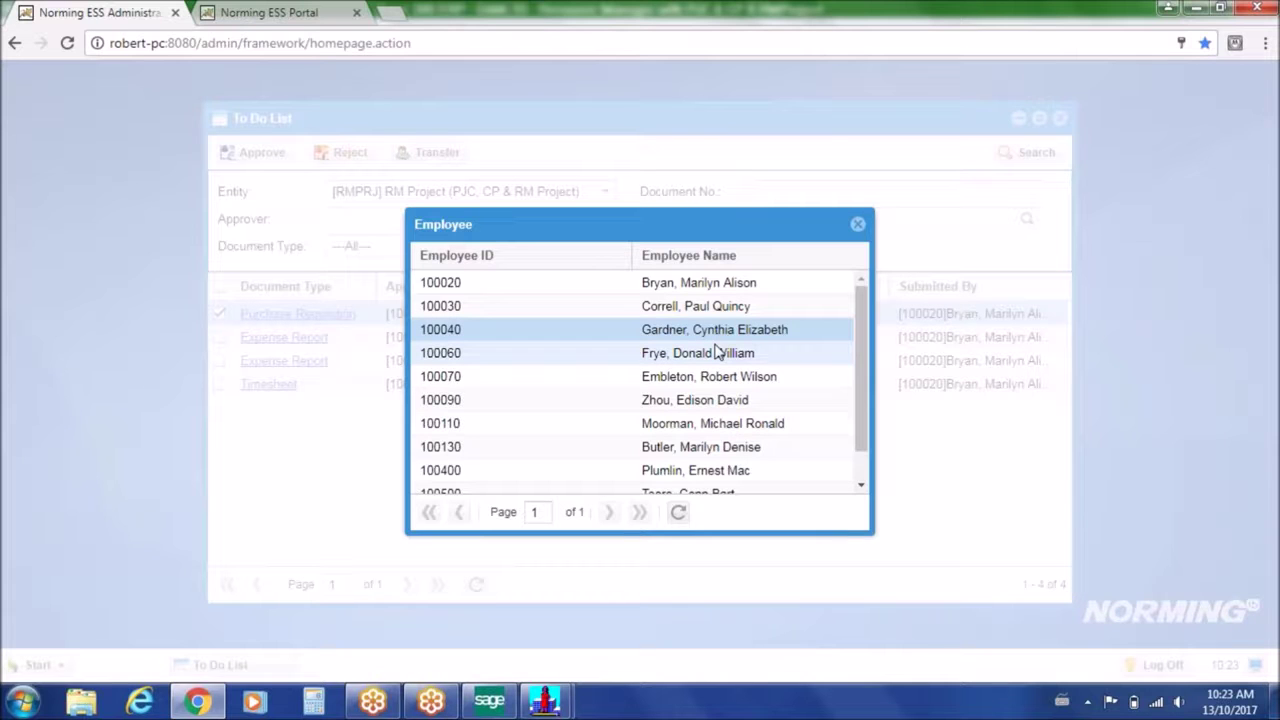
left_click(859, 228)
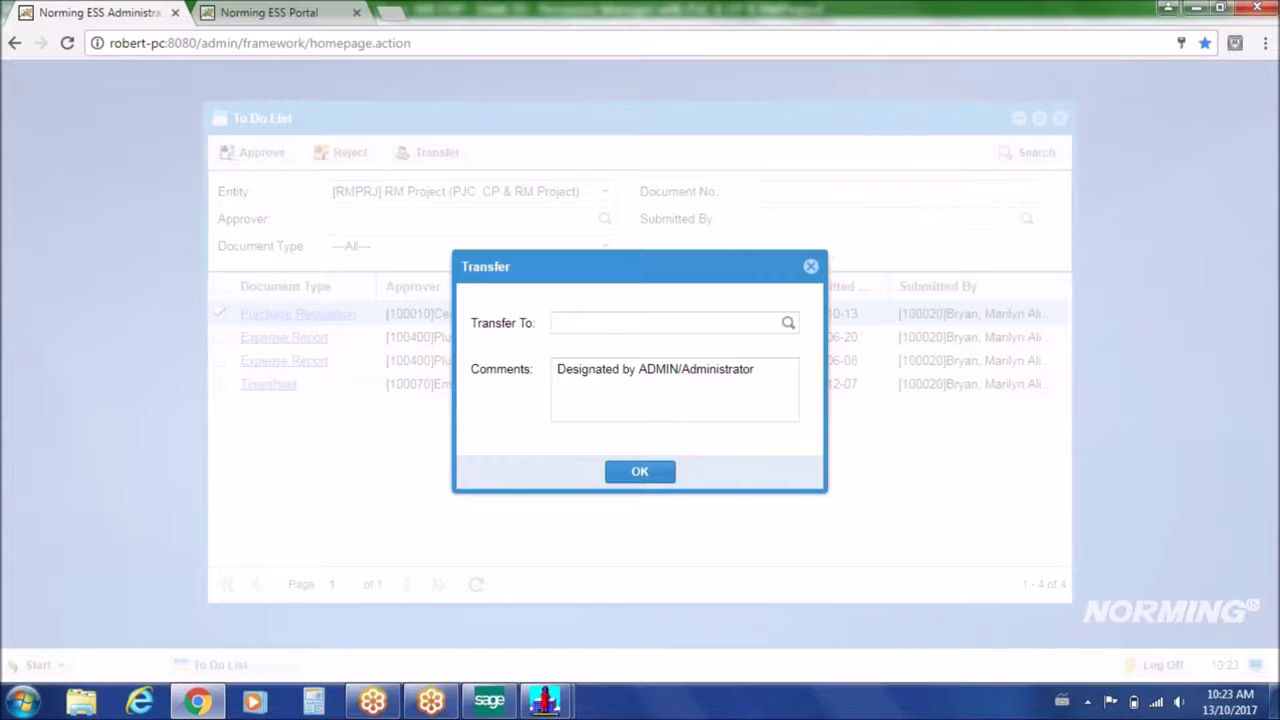
left_click(810, 262)
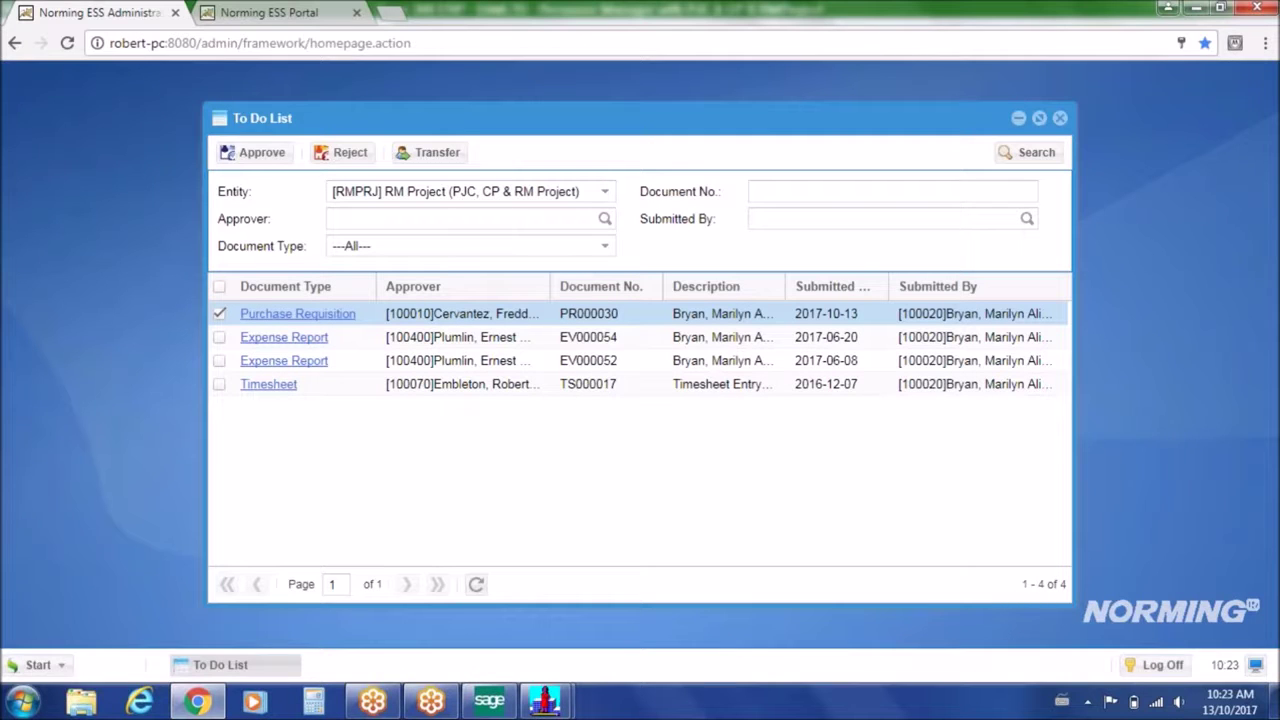
left_click(219, 313)
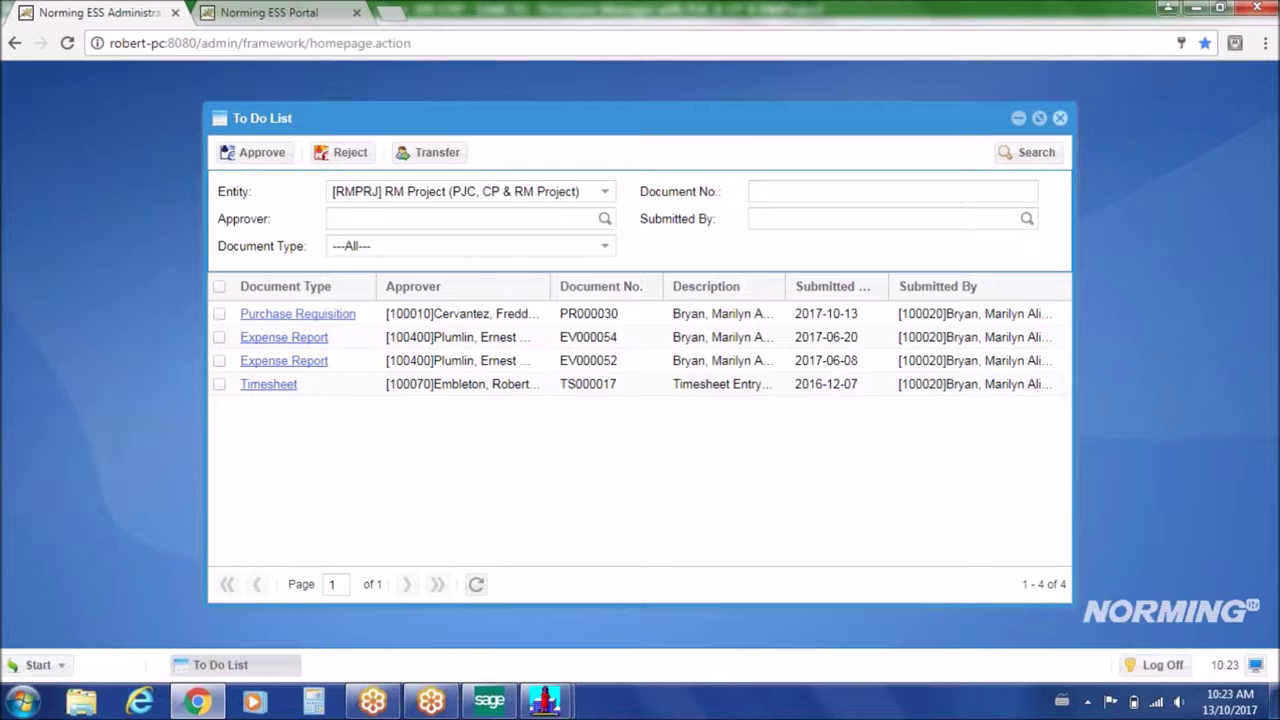
left_click(1060, 118)
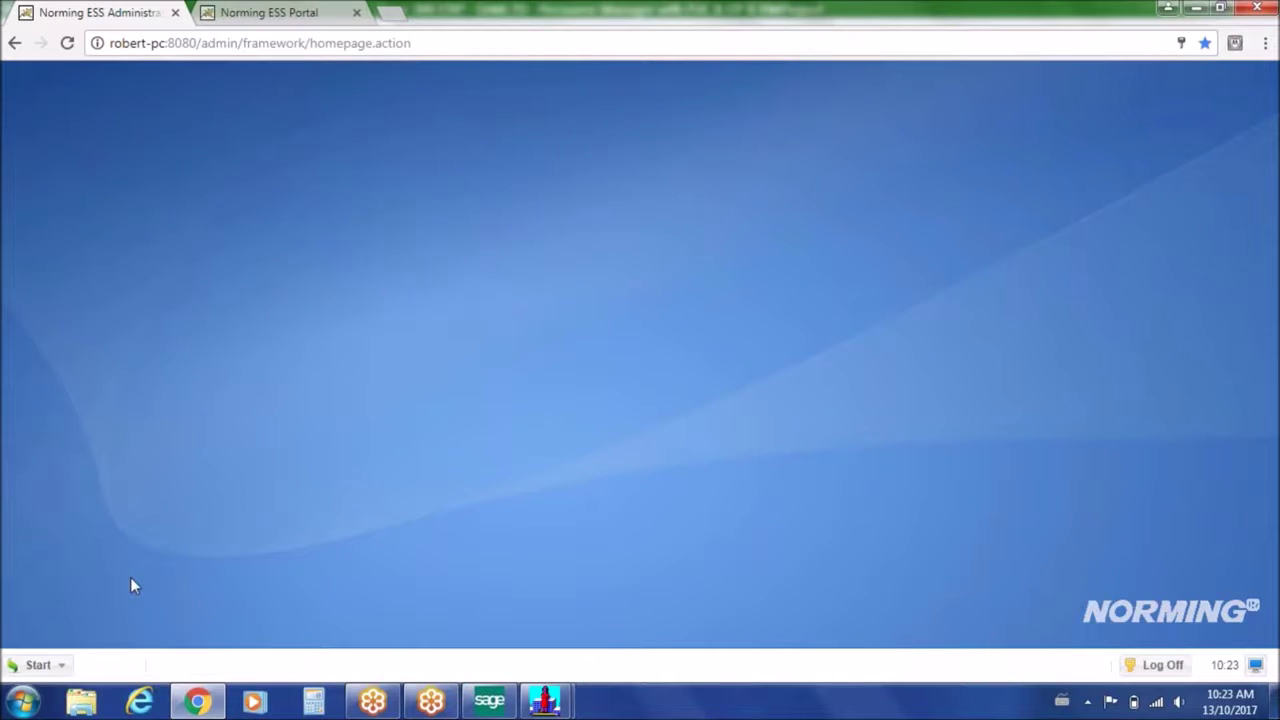
In the approver's ESS Portal, open requisition PR000030 and scroll across its line grid
mouse_move(194, 698)
left_click(194, 698)
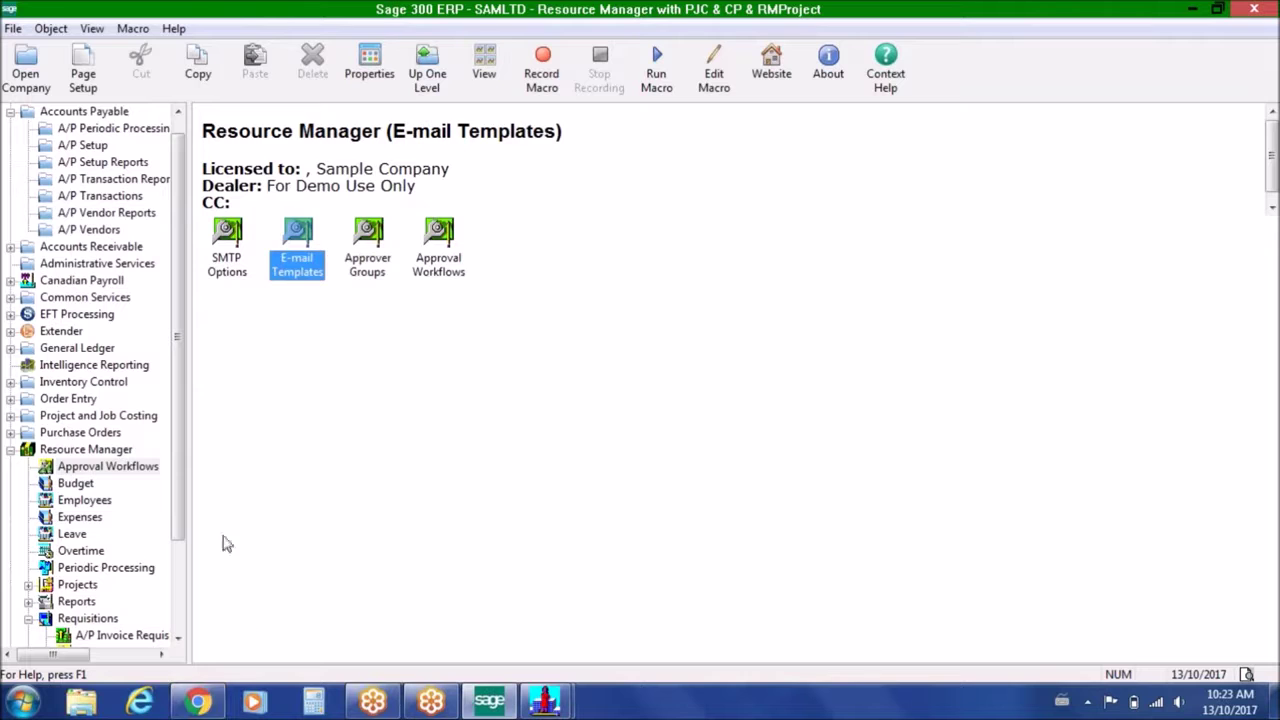
left_click(197, 700)
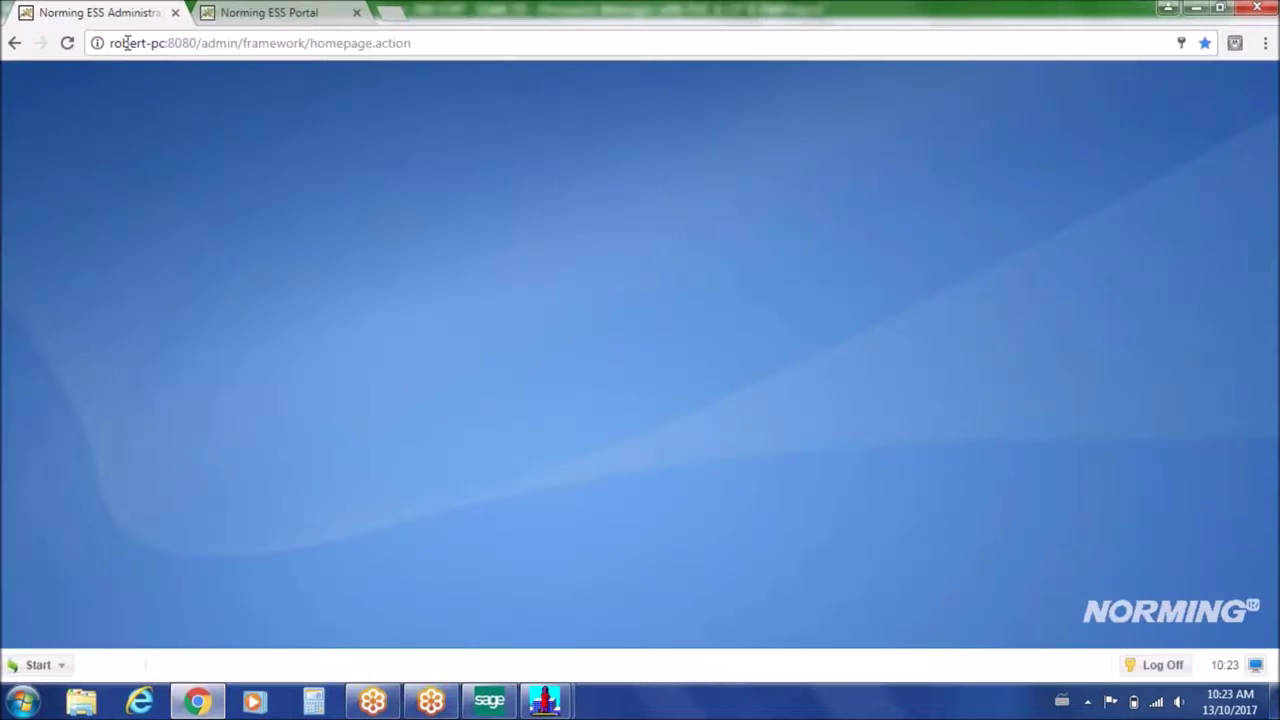
left_click(233, 16)
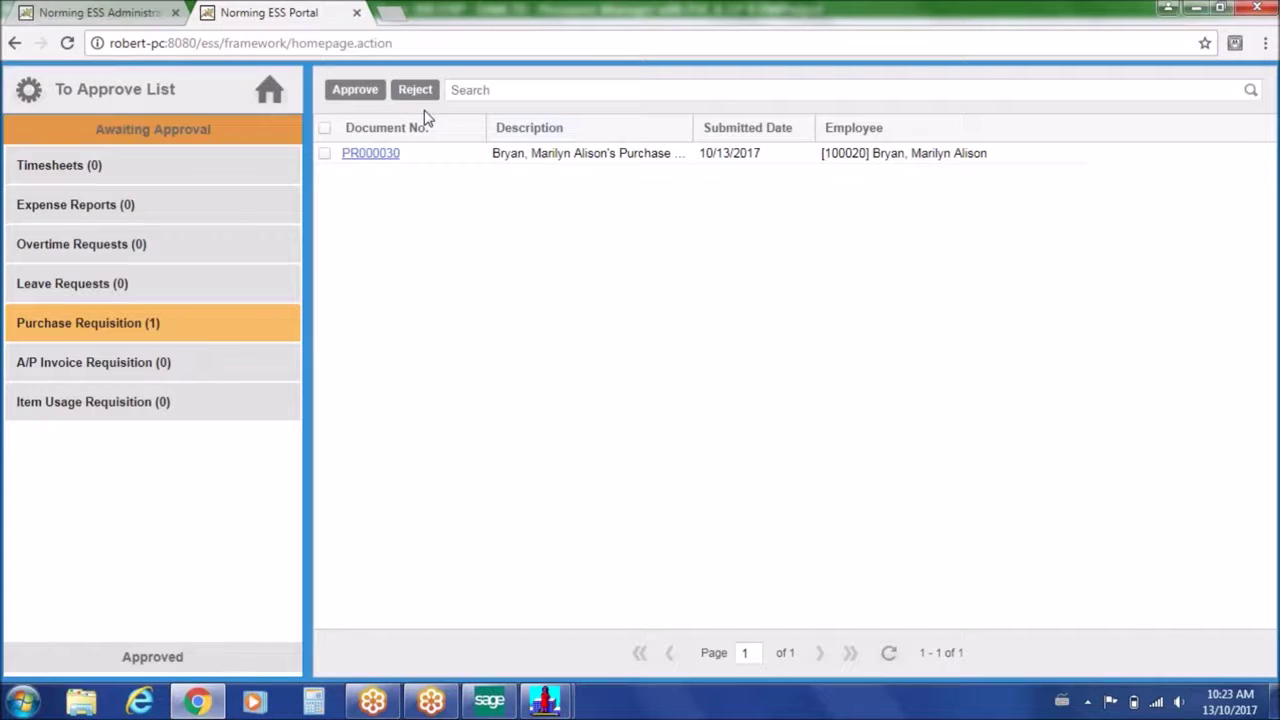
left_click(385, 153)
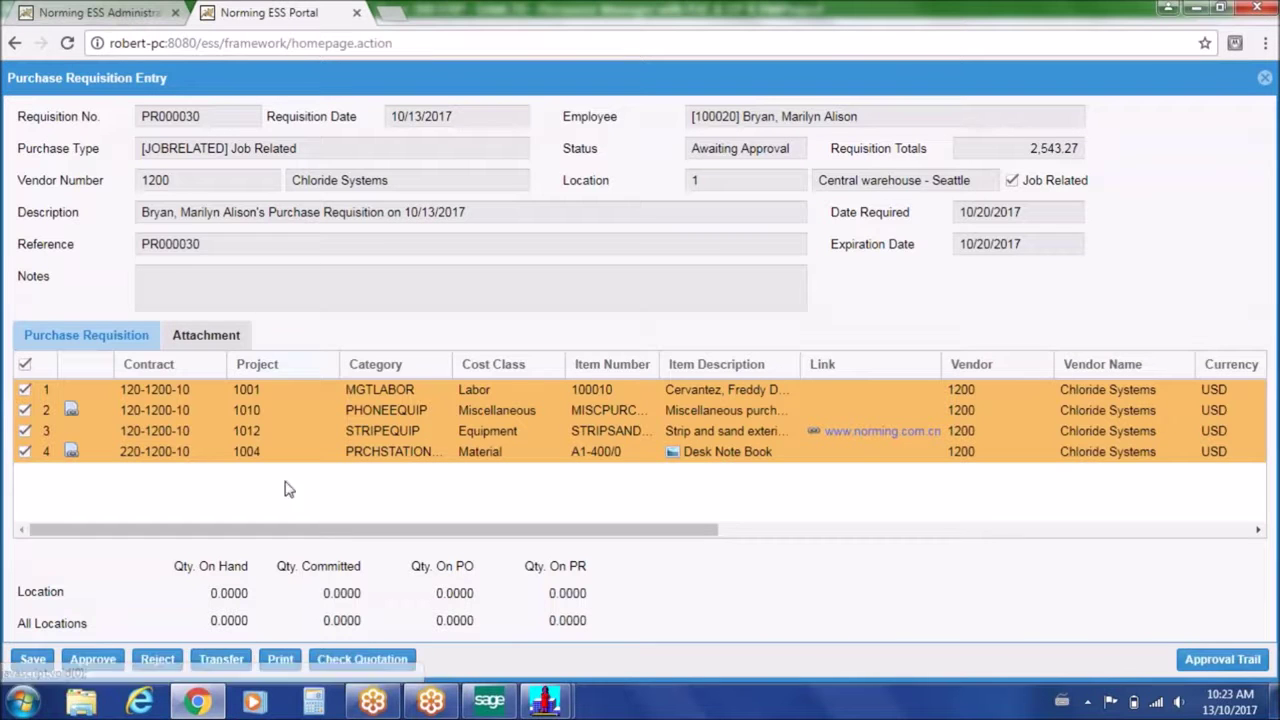
left_click_drag(350, 528, 988, 549)
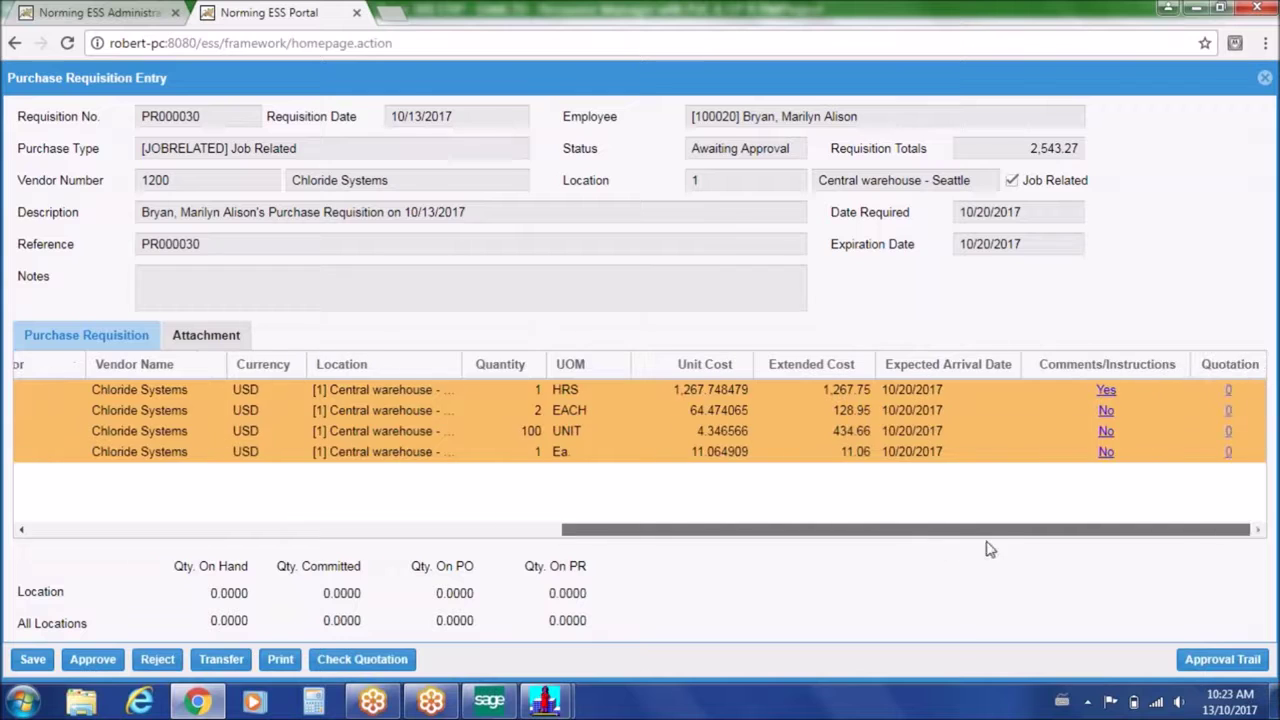
View line 1's 8:00AM reporting instruction, select line 3, and show the attached files
left_click(1107, 392)
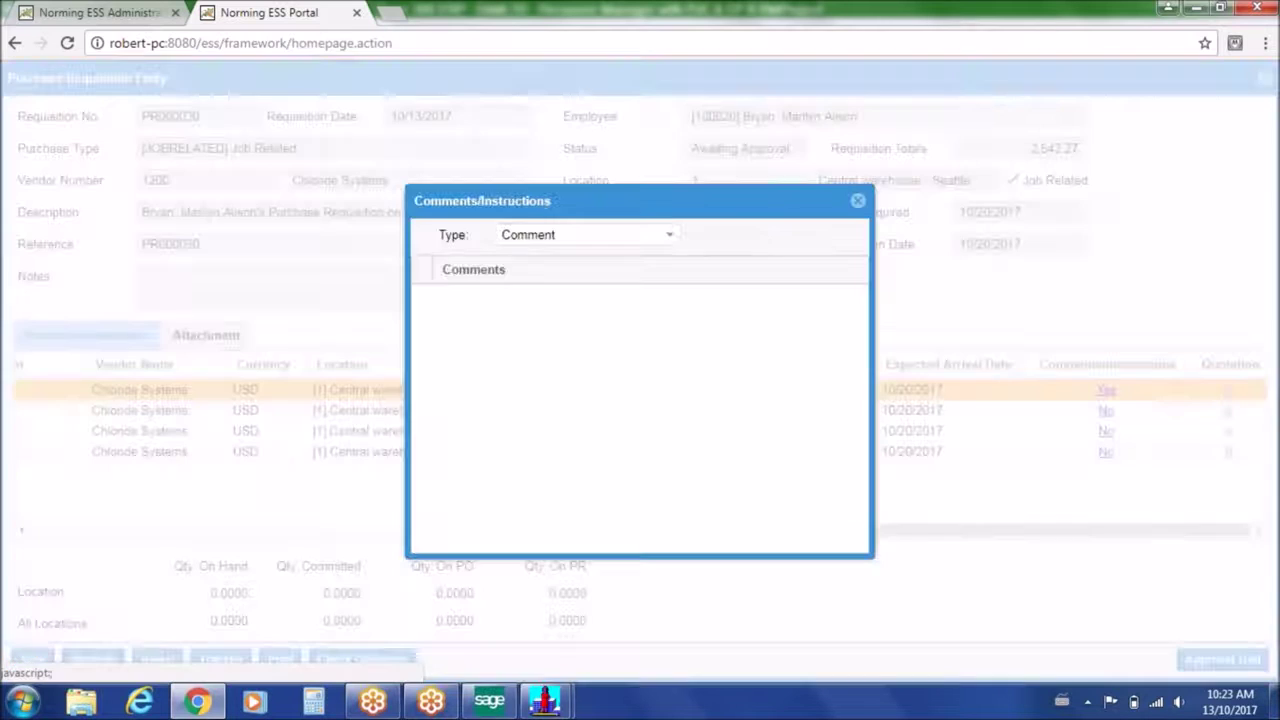
left_click(669, 238)
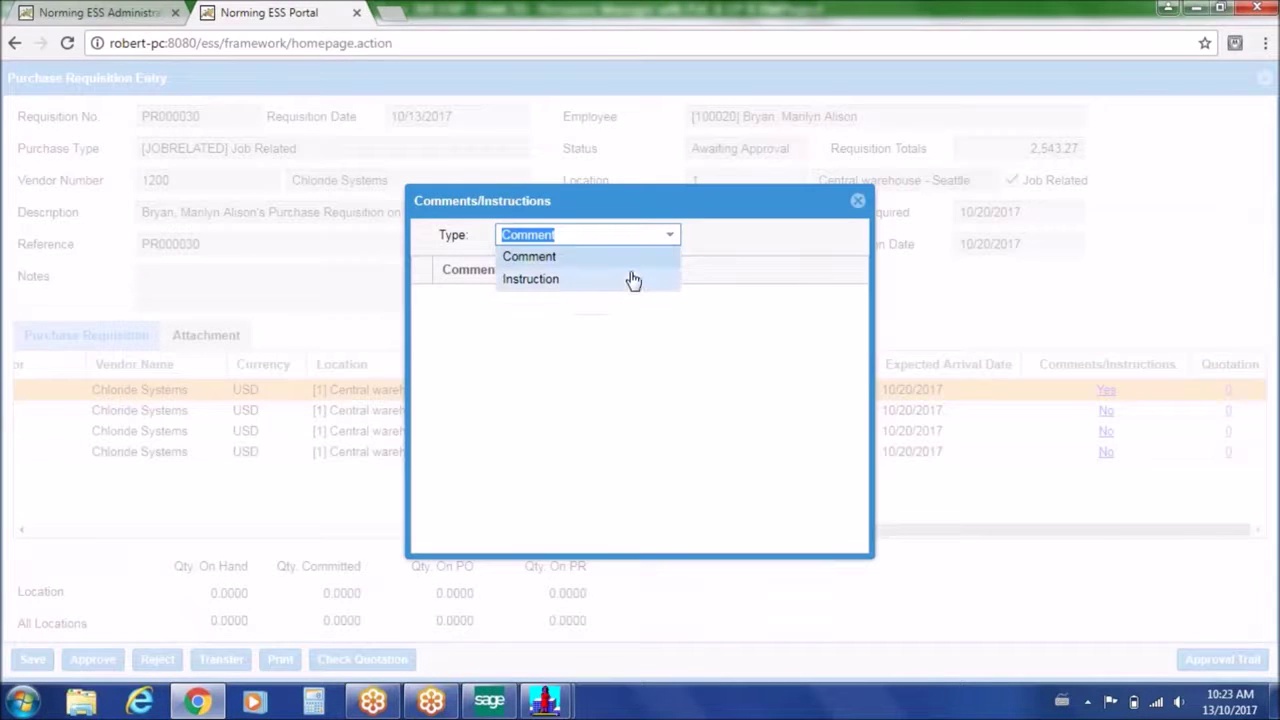
left_click(586, 279)
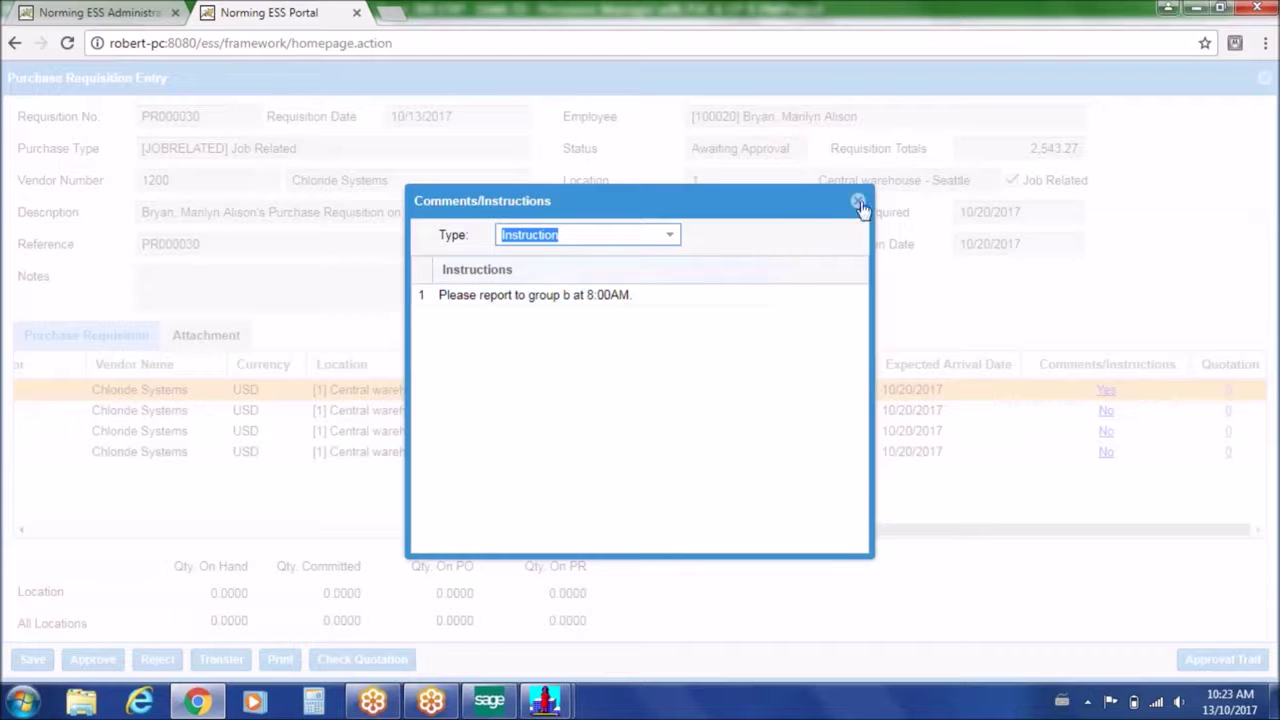
left_click(858, 201)
left_click_drag(854, 531, 530, 514)
left_click(485, 438)
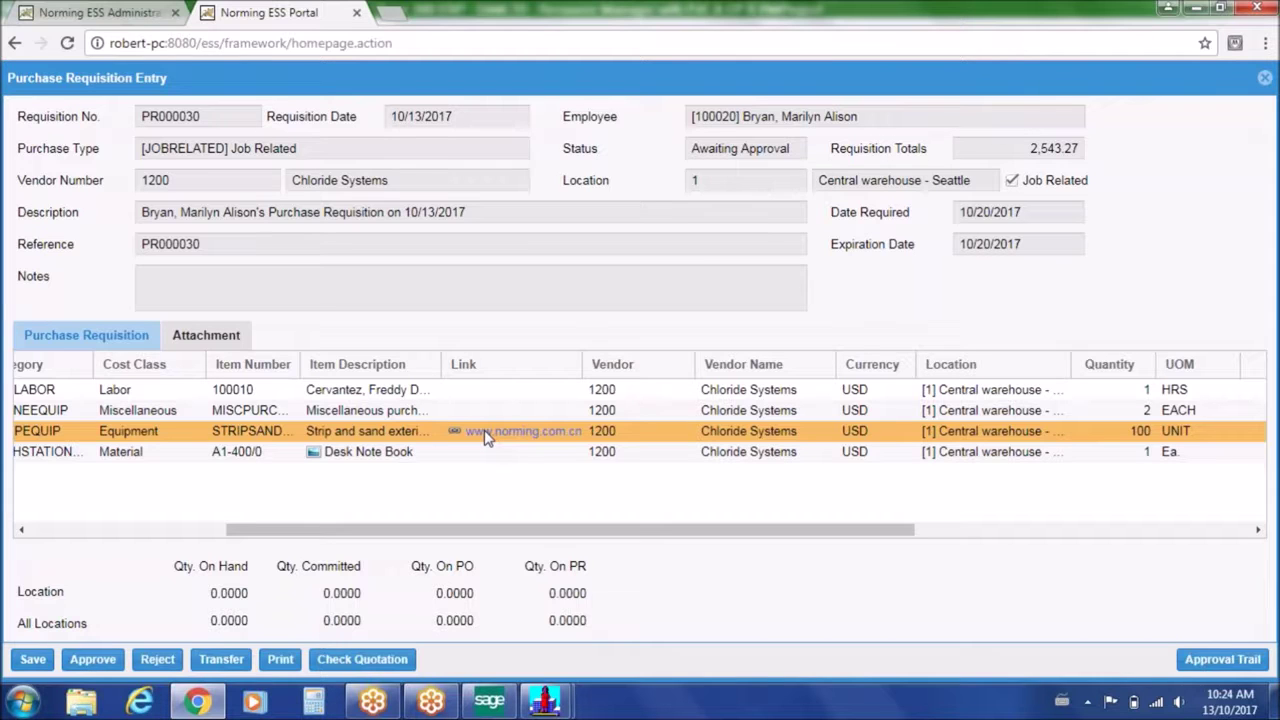
left_click_drag(370, 529, 142, 488)
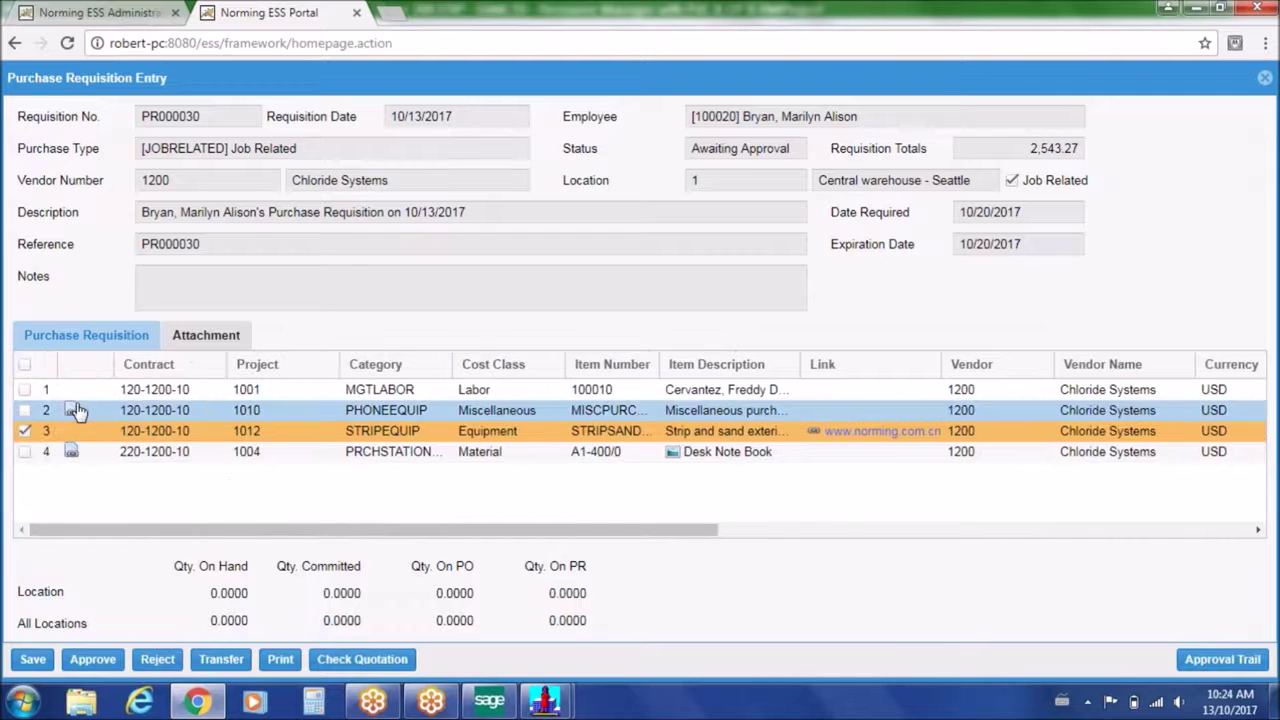
left_click(190, 342)
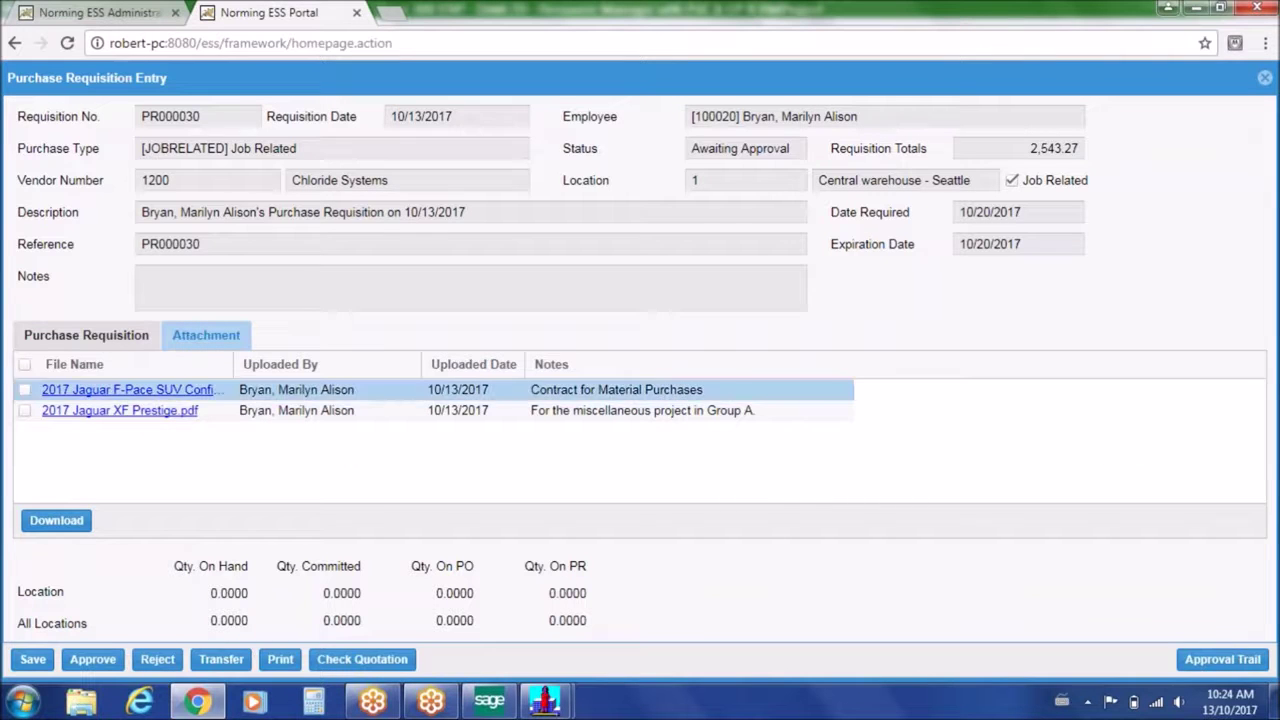
left_click(197, 390)
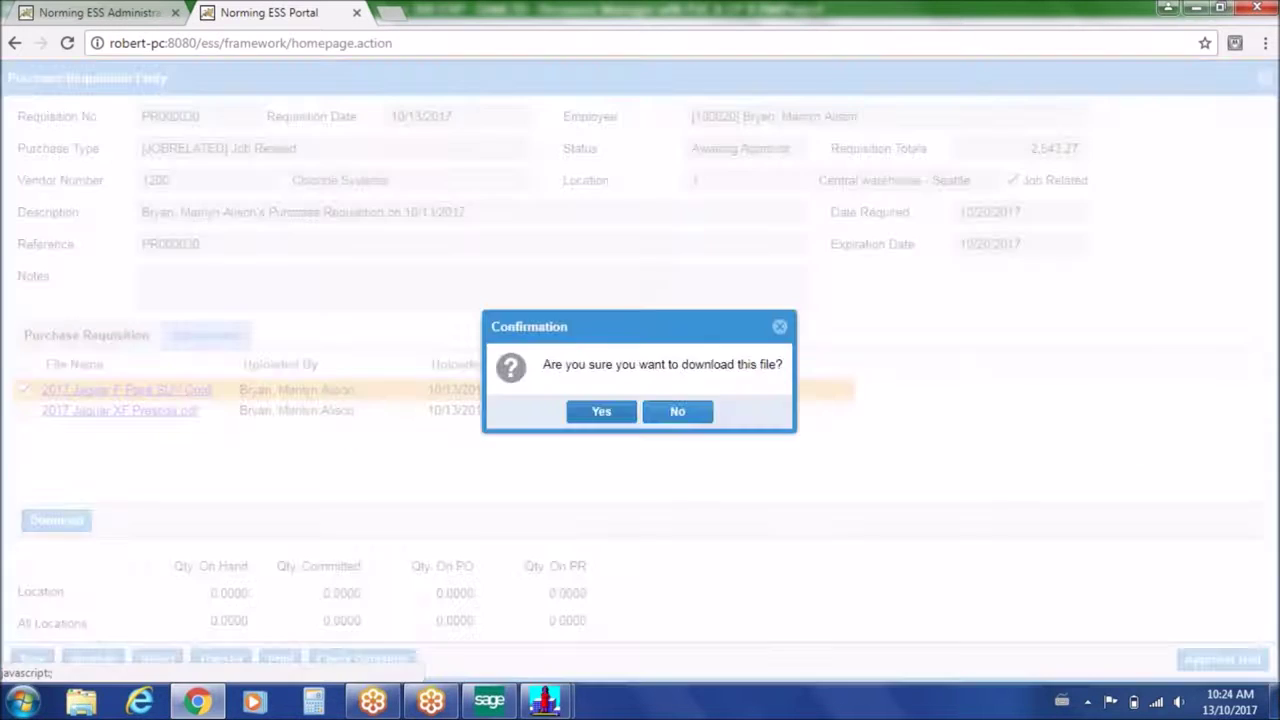
left_click(634, 416)
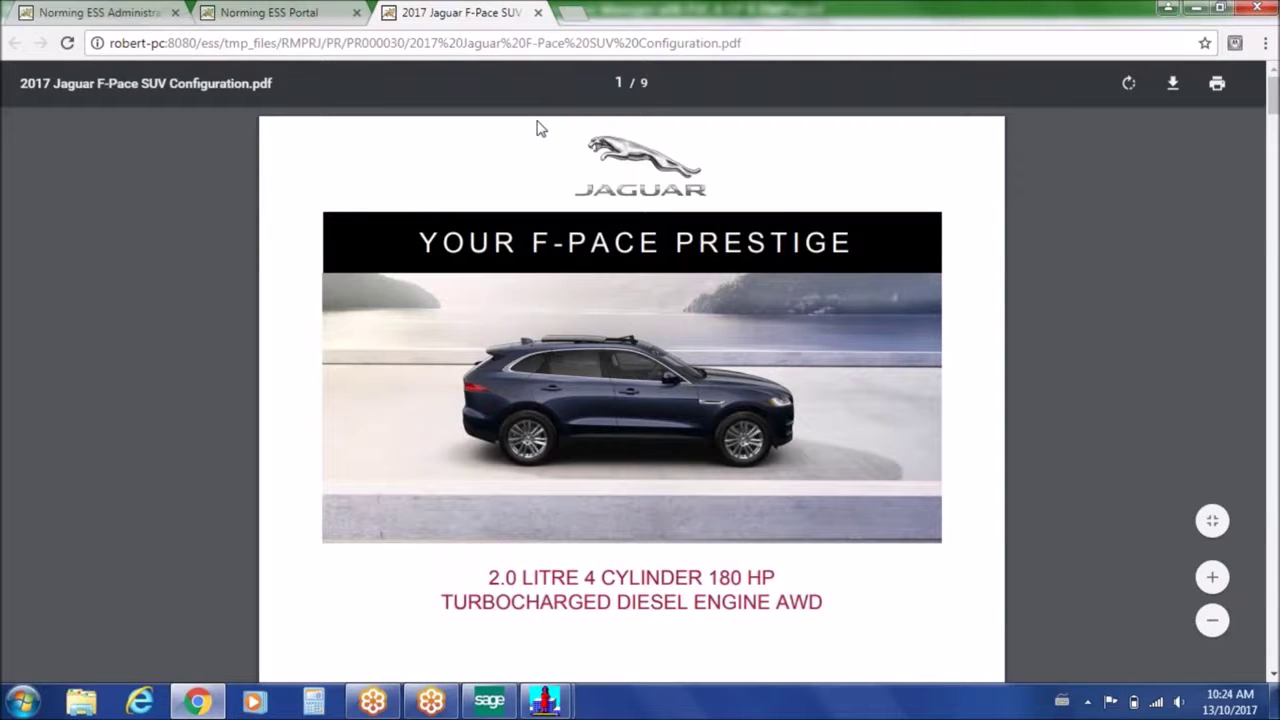
left_click(538, 13)
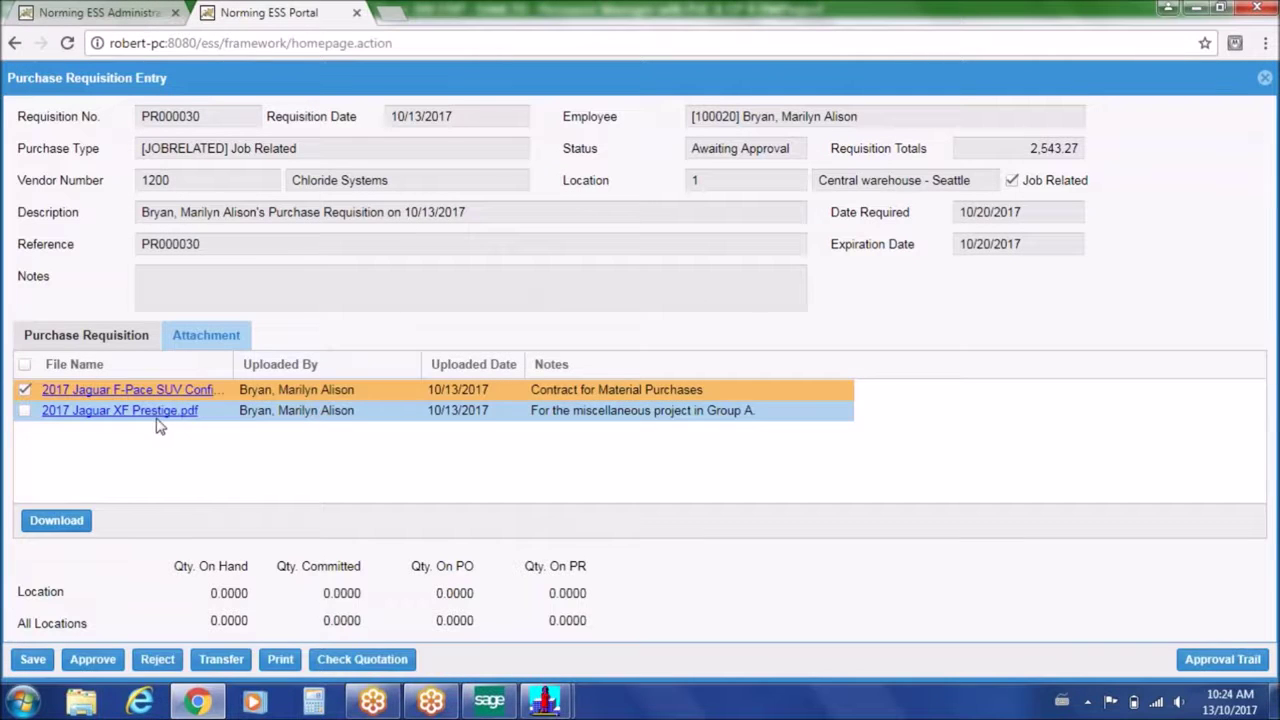
left_click(86, 335)
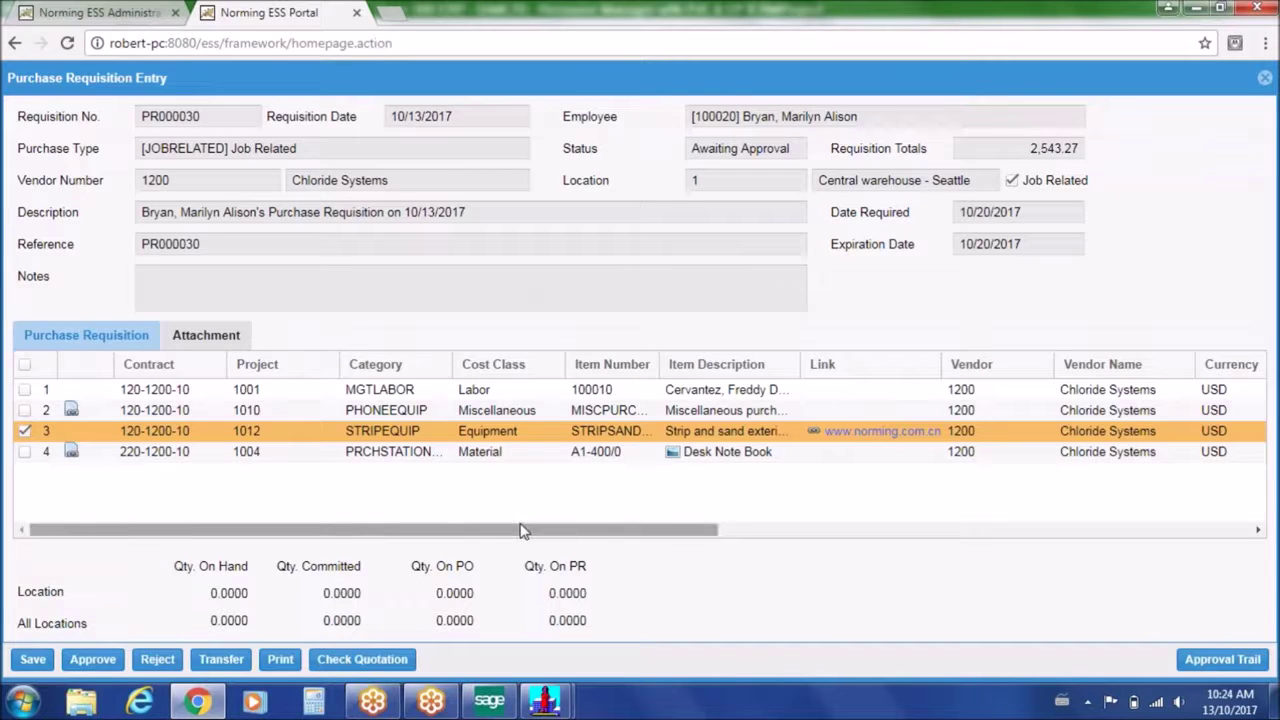
left_click(362, 659)
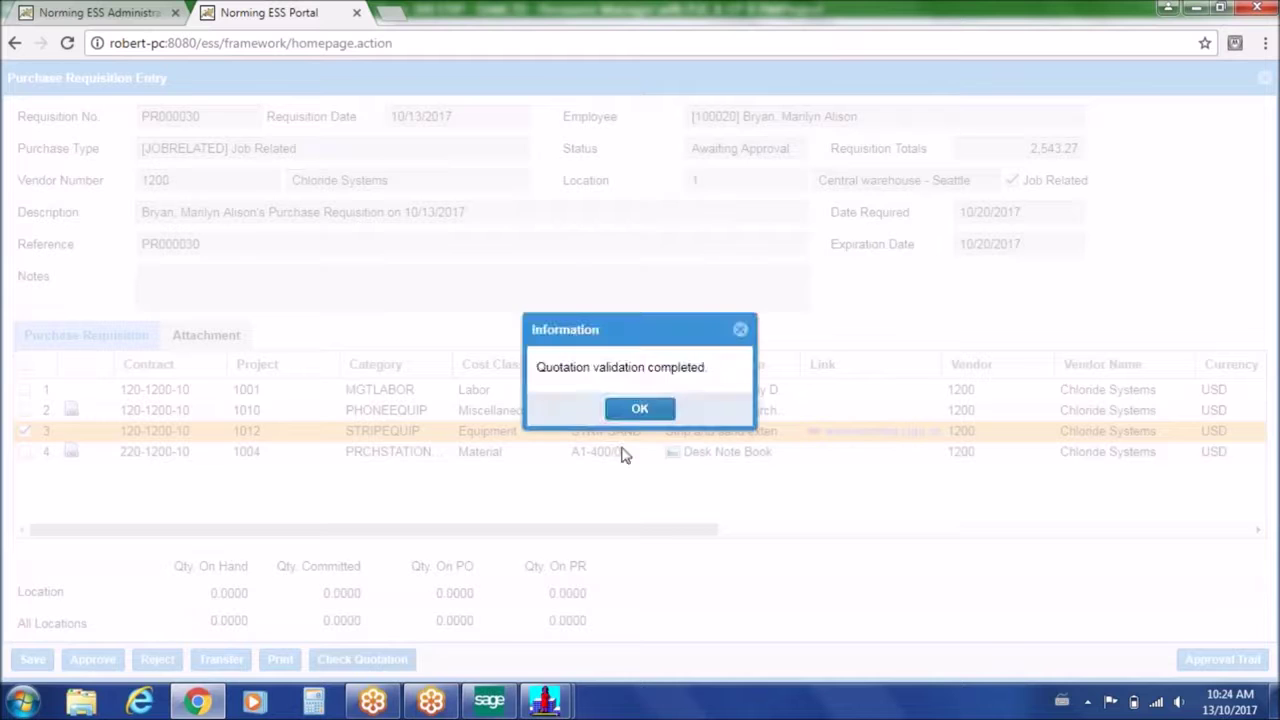
left_click(645, 408)
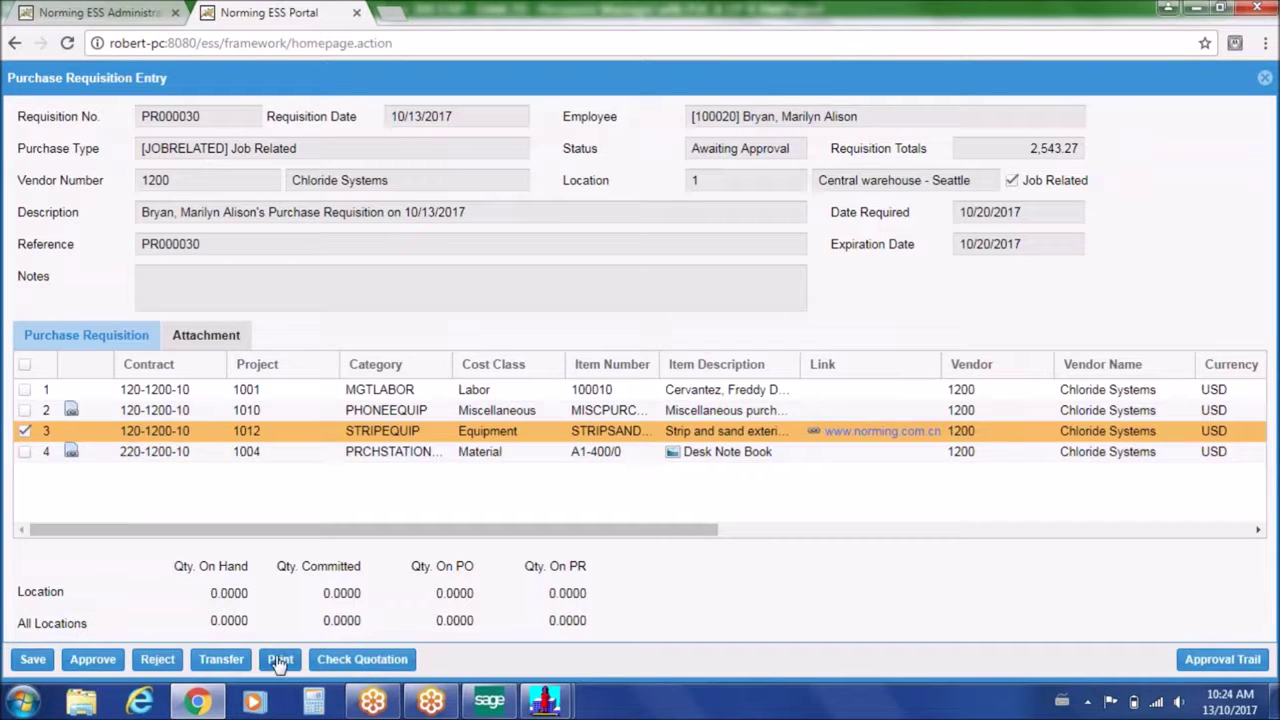
left_click(221, 660)
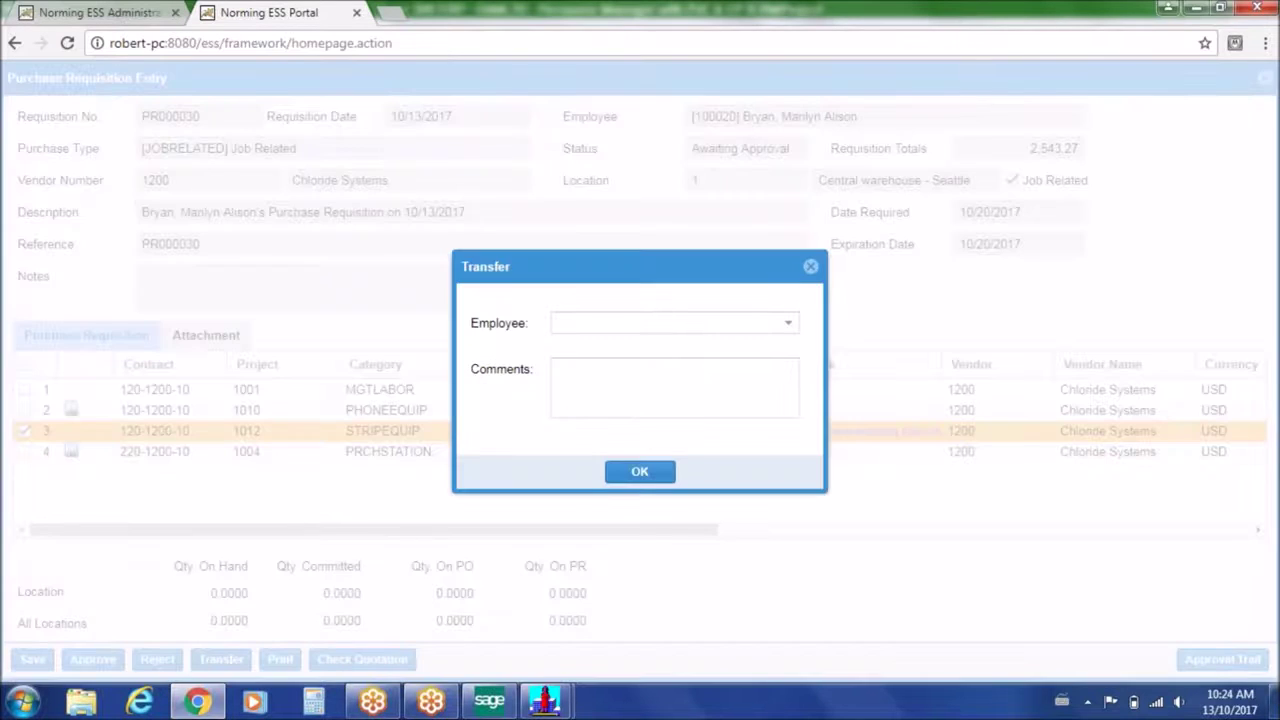
left_click(789, 324)
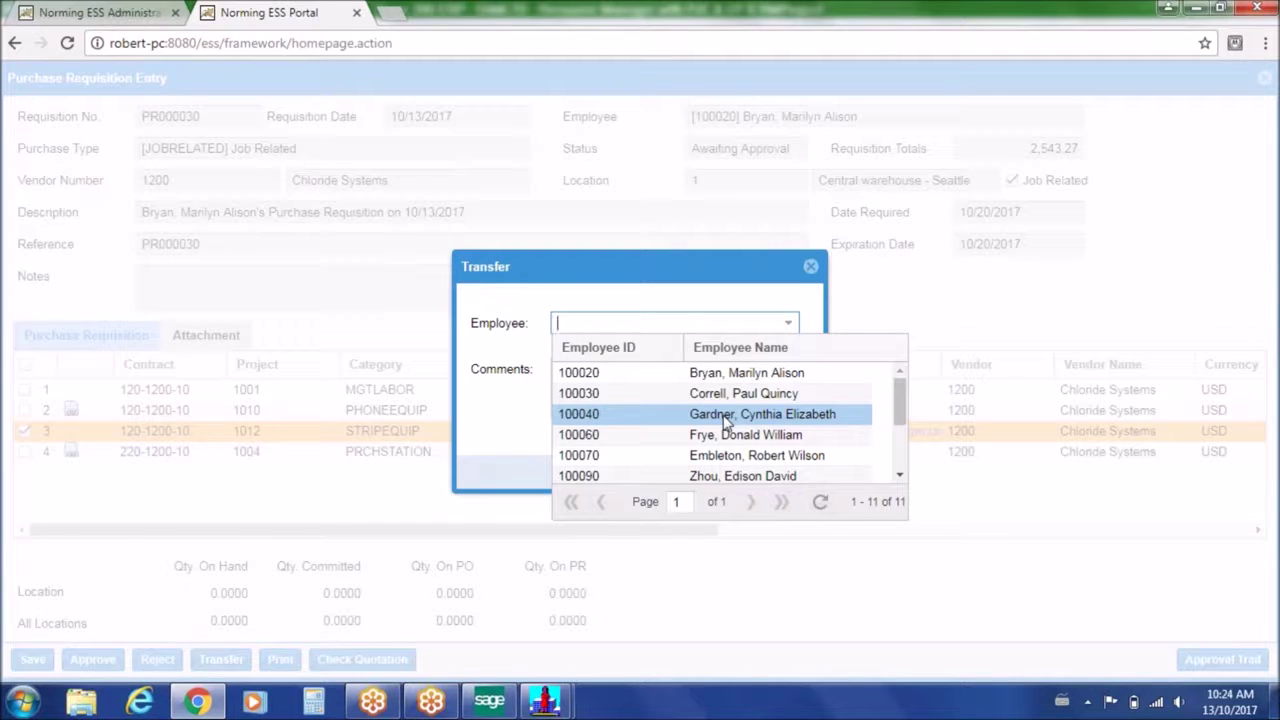
left_click(789, 323)
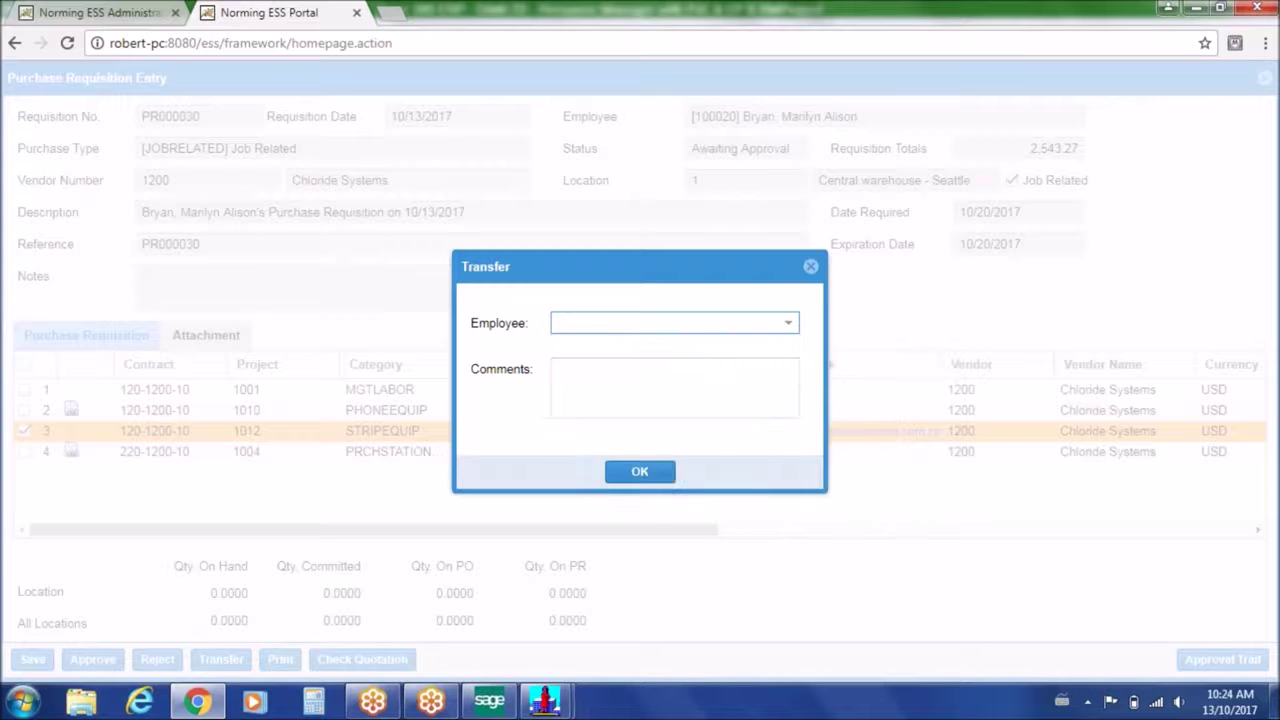
left_click(810, 266)
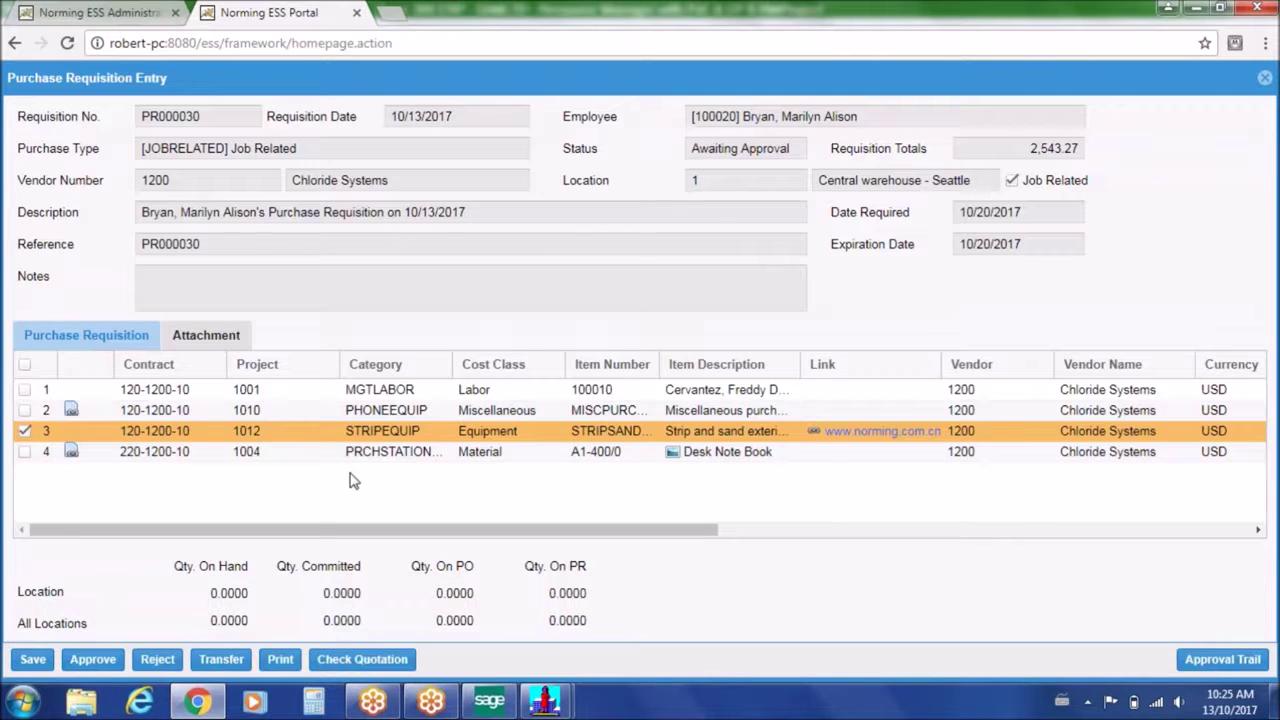
Reject line 4, the Desk Note Book, with the comment 'OK This looks fine.'
left_click(25, 431)
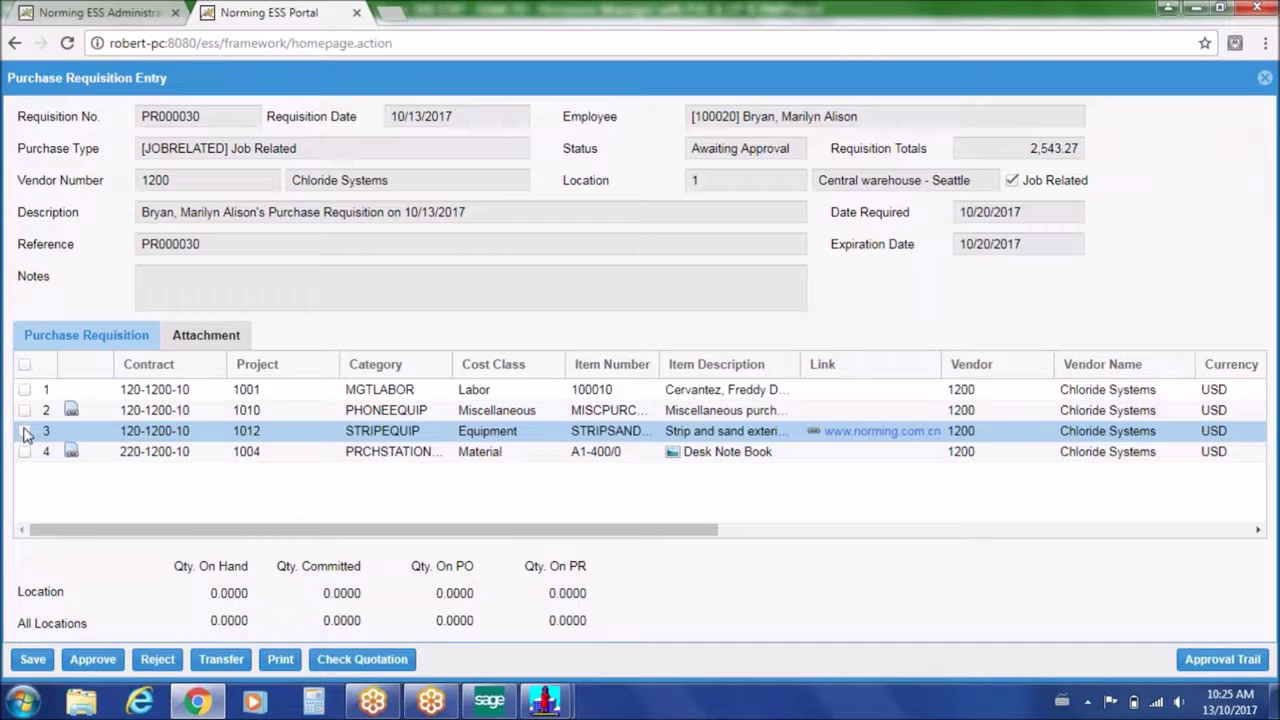
left_click(152, 456)
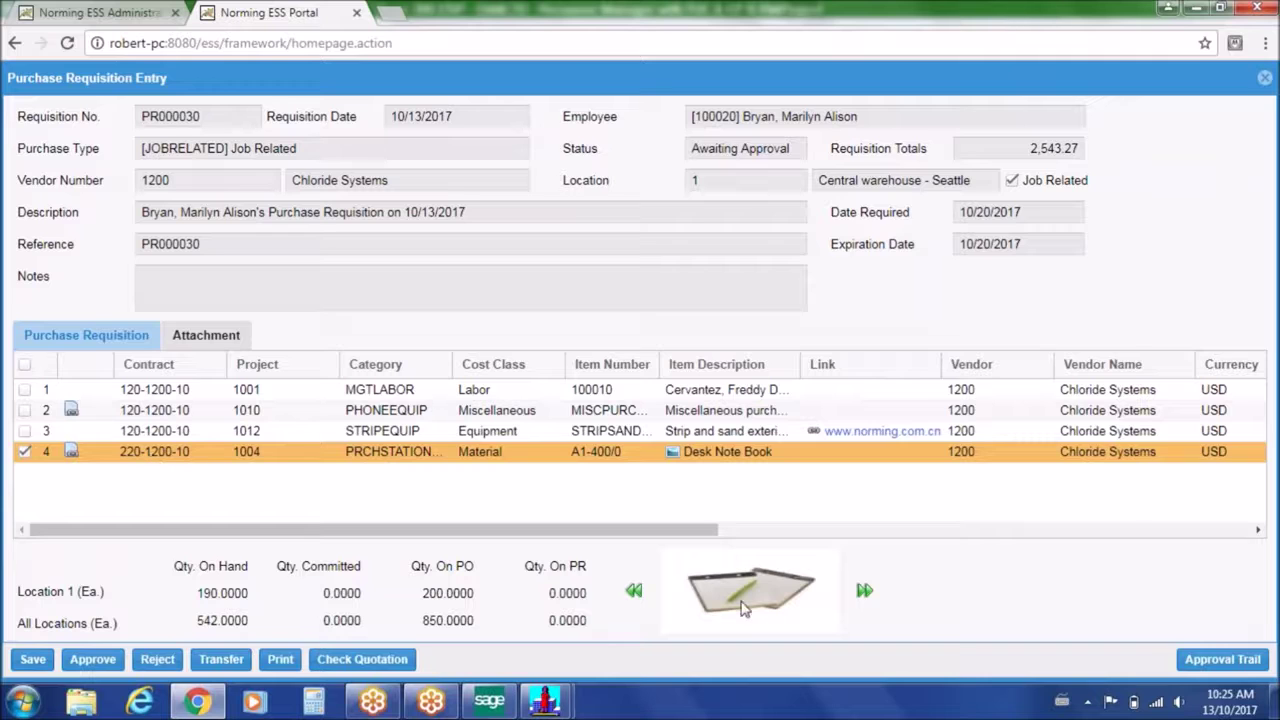
mouse_move(741, 609)
left_click(72, 660)
left_click(483, 376)
type("OK This loo")
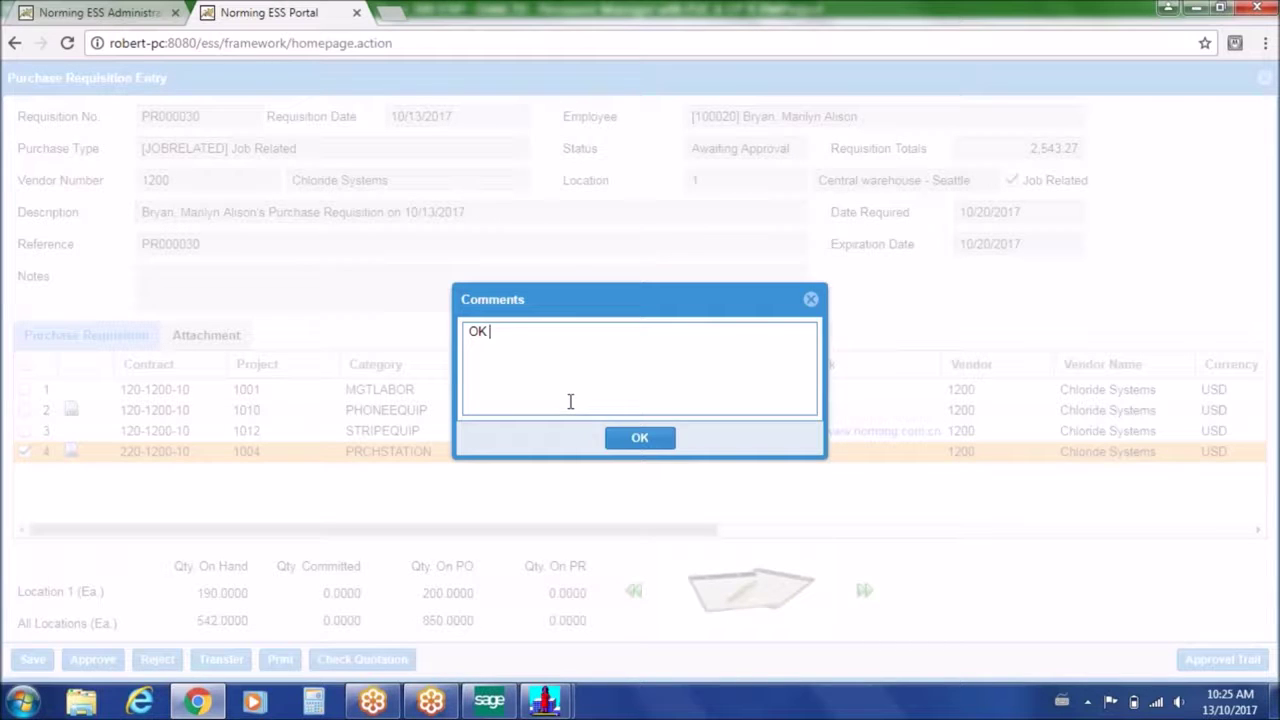
type("ks fine.")
left_click(640, 437)
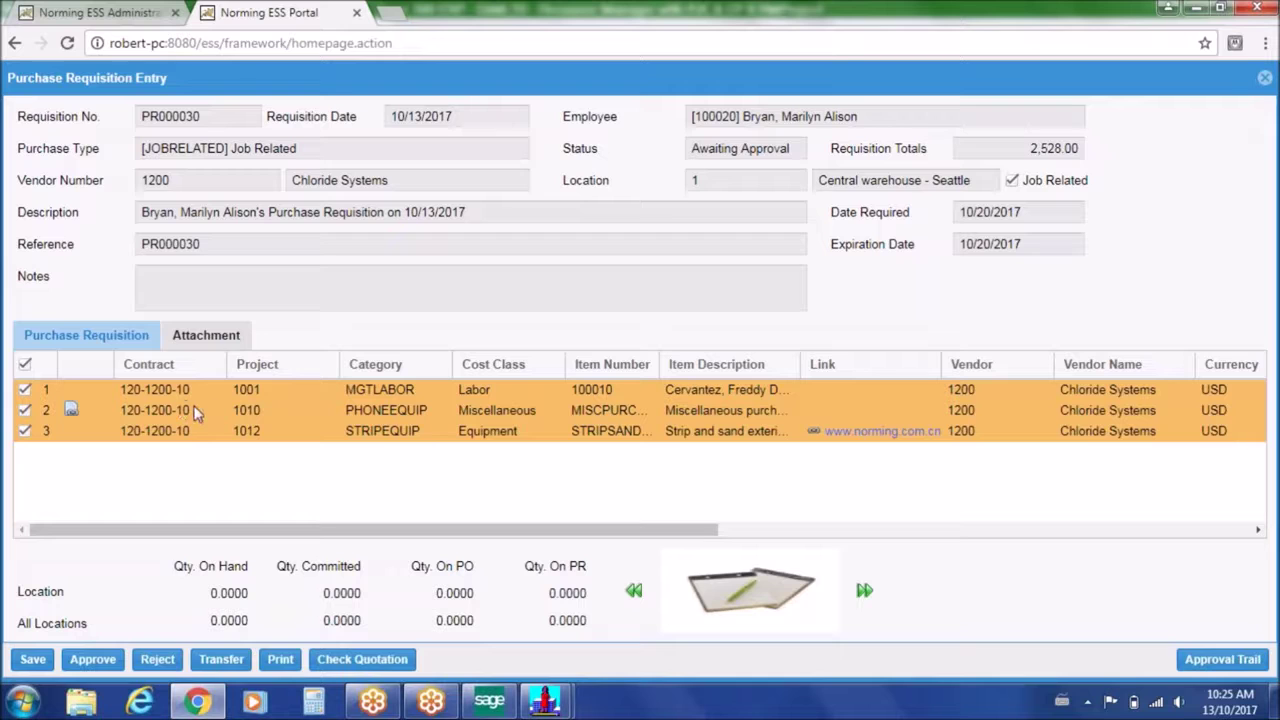
Approve the remaining three lines with the comment 'OK'
left_click(92, 662)
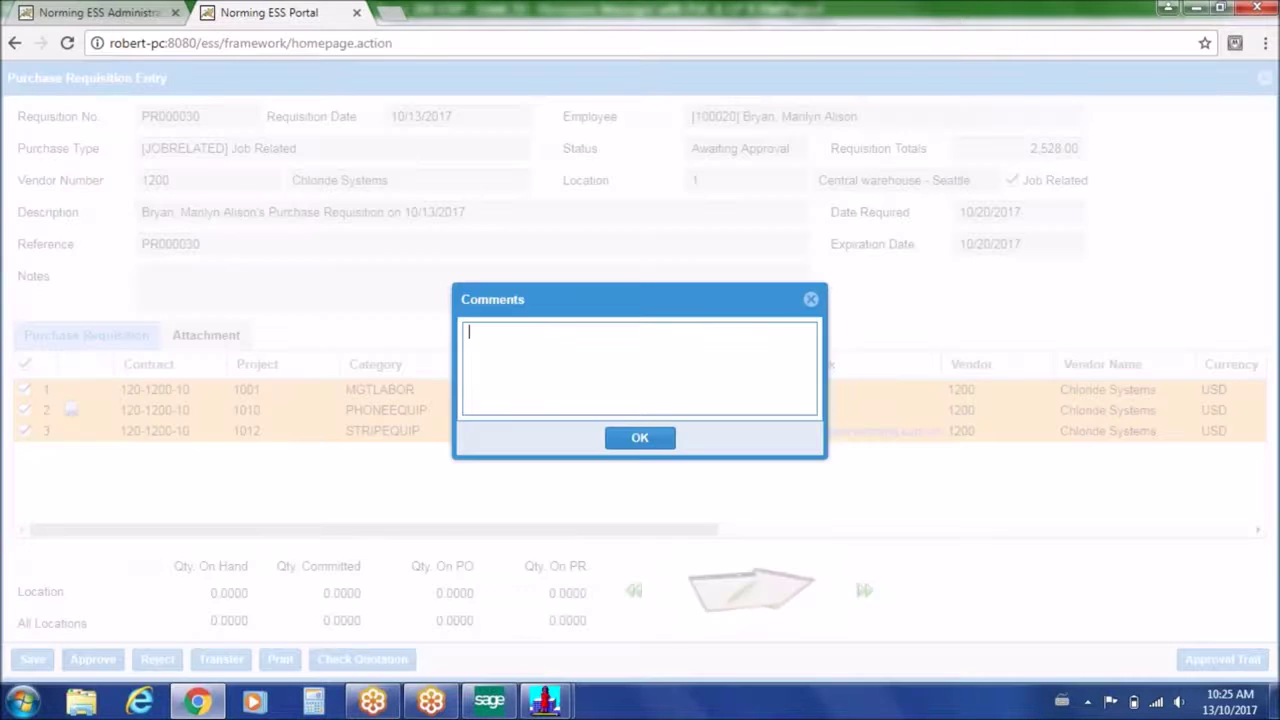
type("OK")
left_click(655, 438)
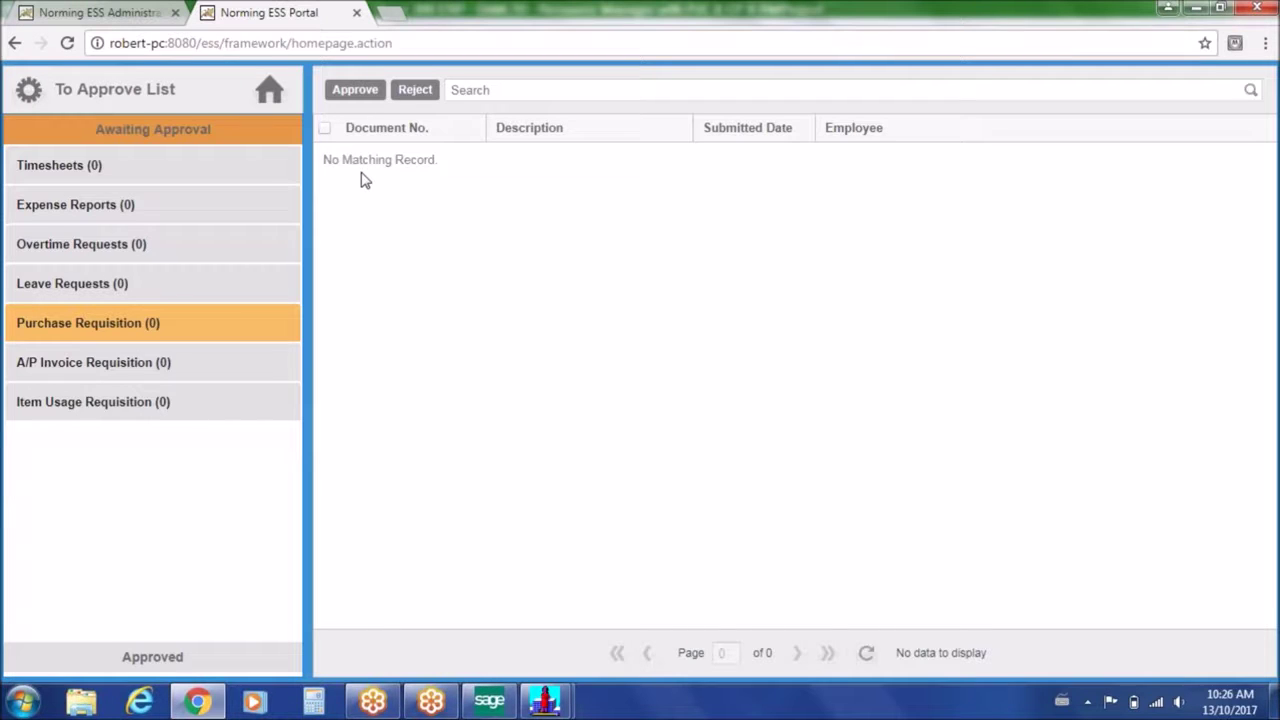
Transfer approved requisition PR000030 from the ESS Portal into Sage, creating one P/O purchase order
left_click(490, 702)
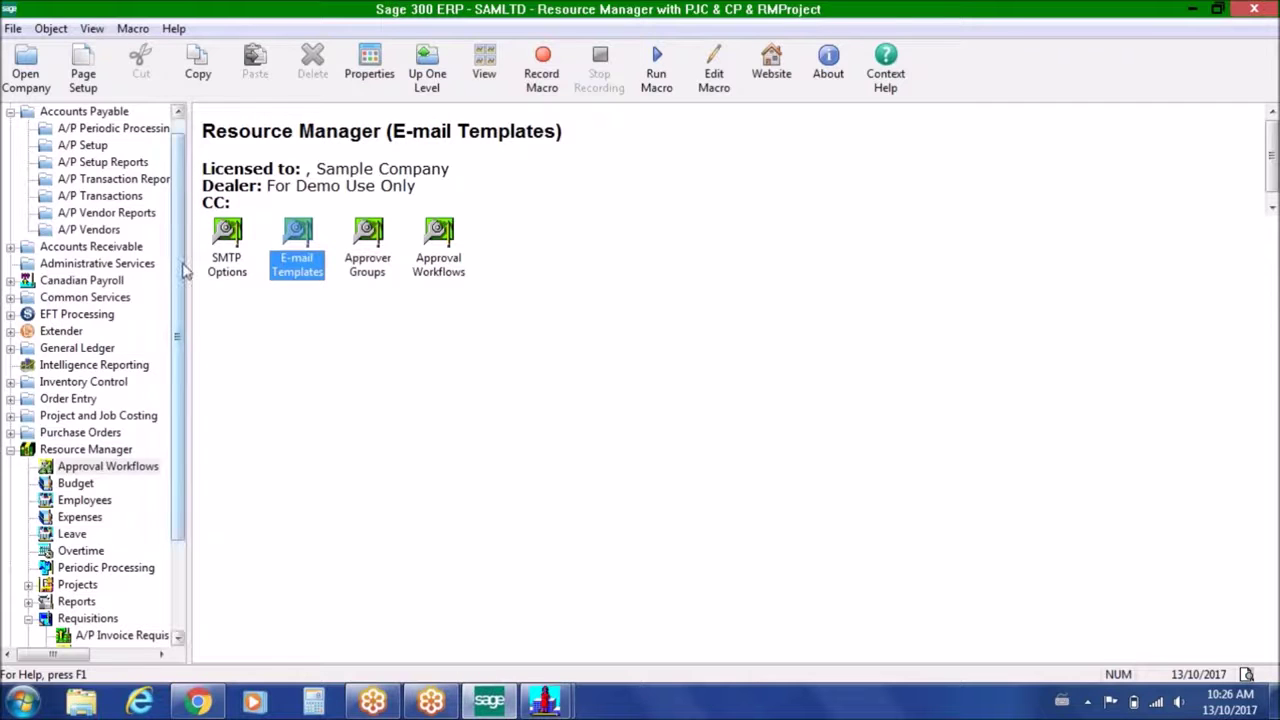
left_click_drag(176, 262, 197, 385)
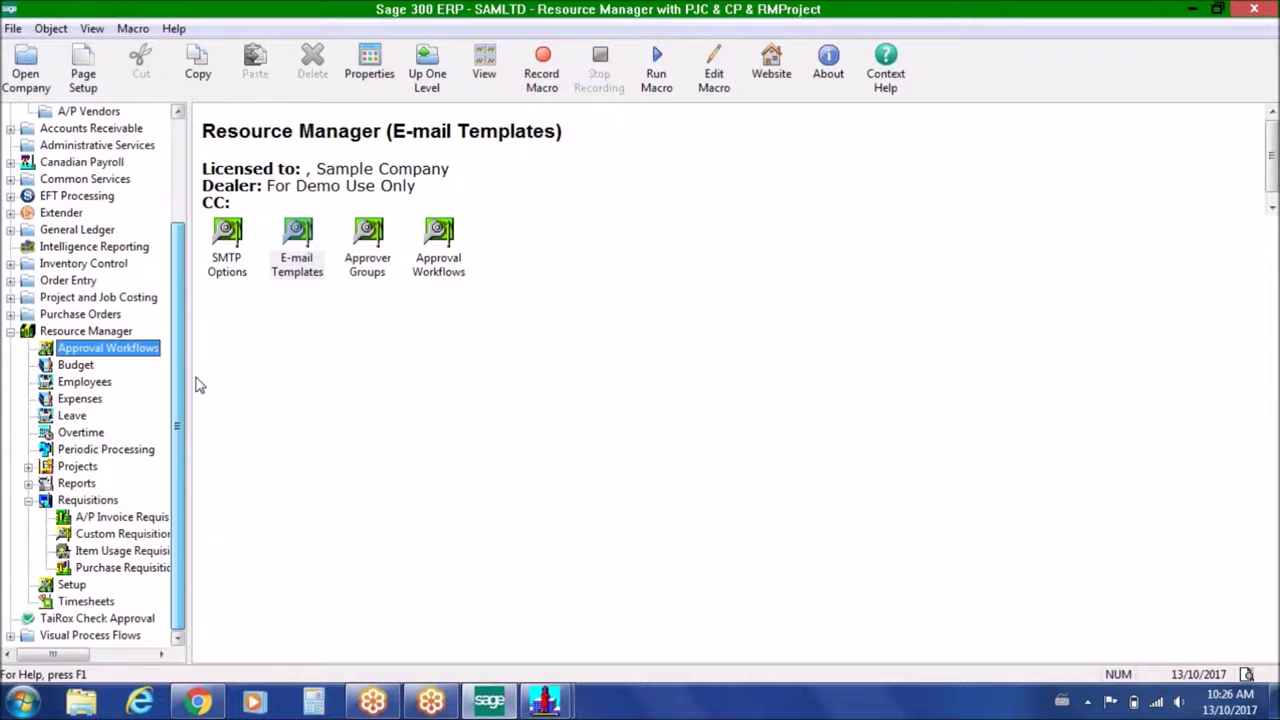
left_click(115, 569)
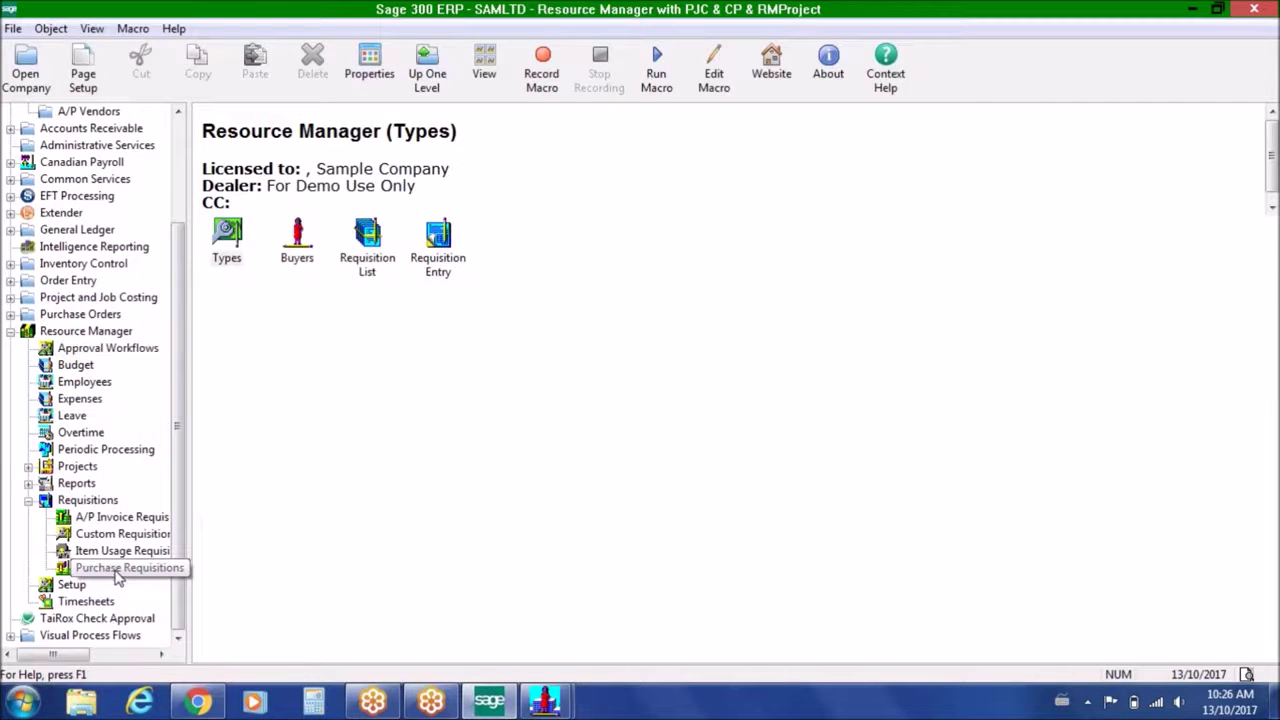
double_click(378, 235)
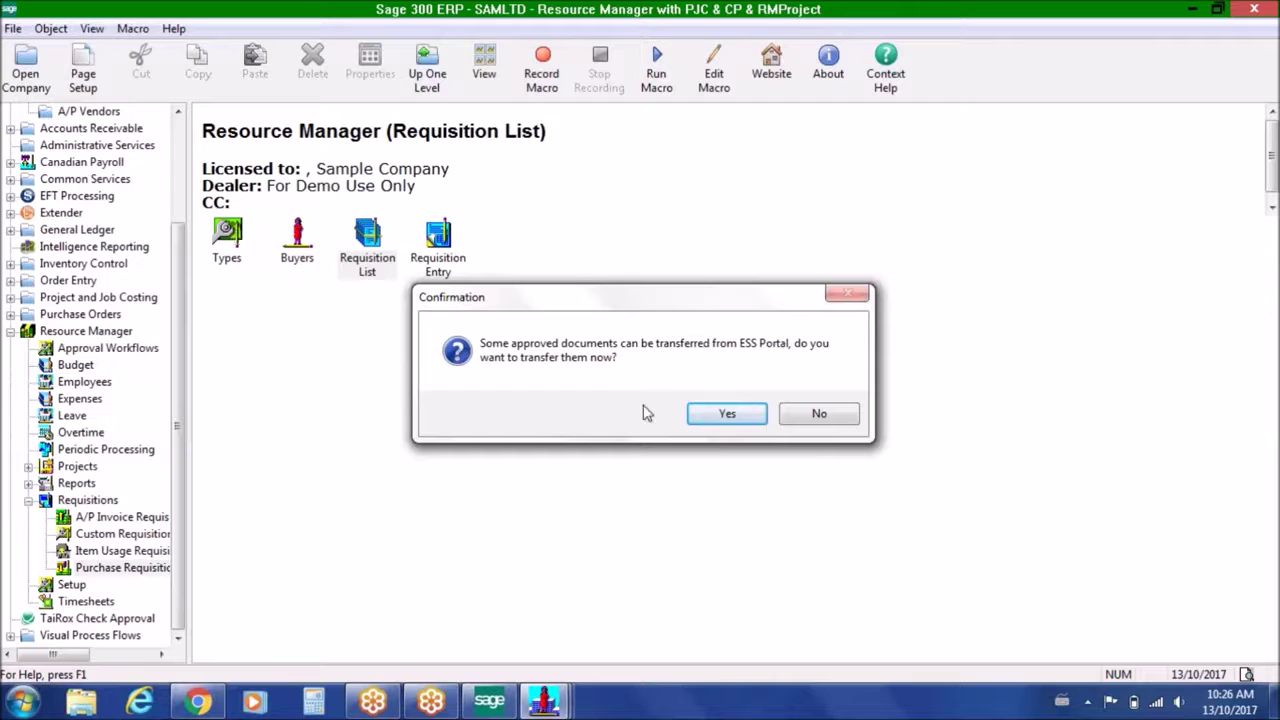
left_click(722, 422)
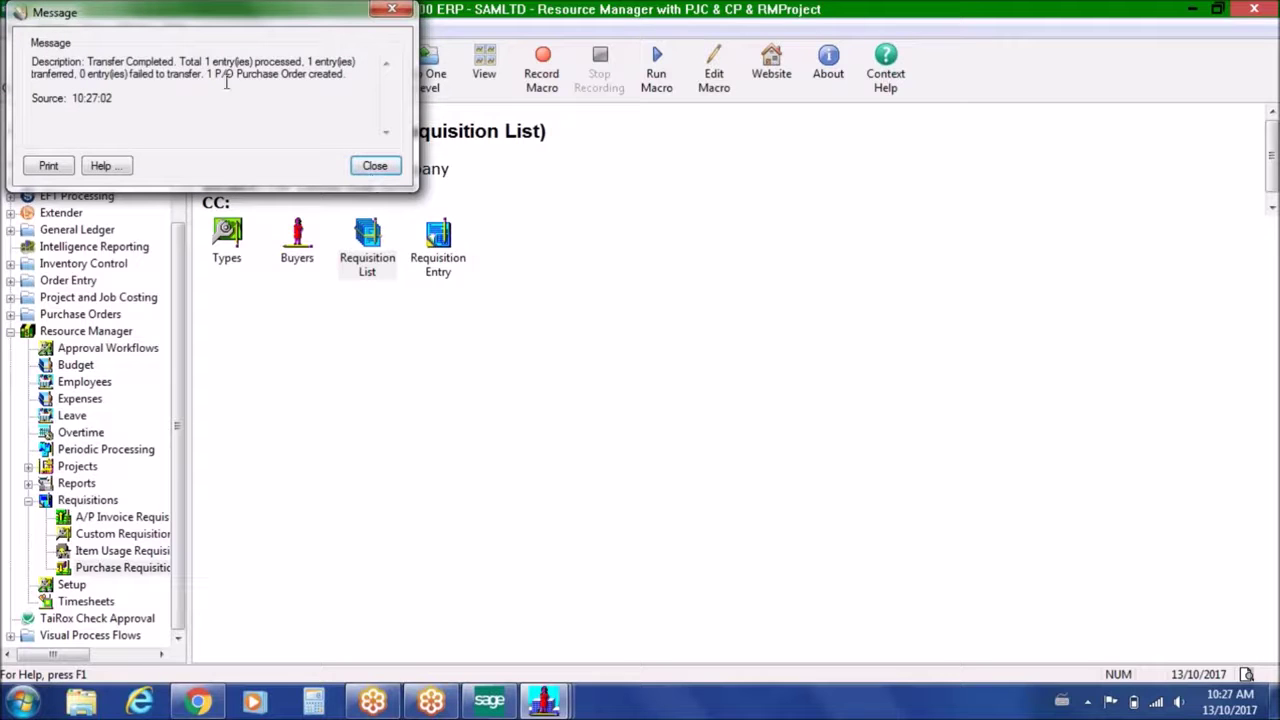
left_click_drag(205, 75, 345, 107)
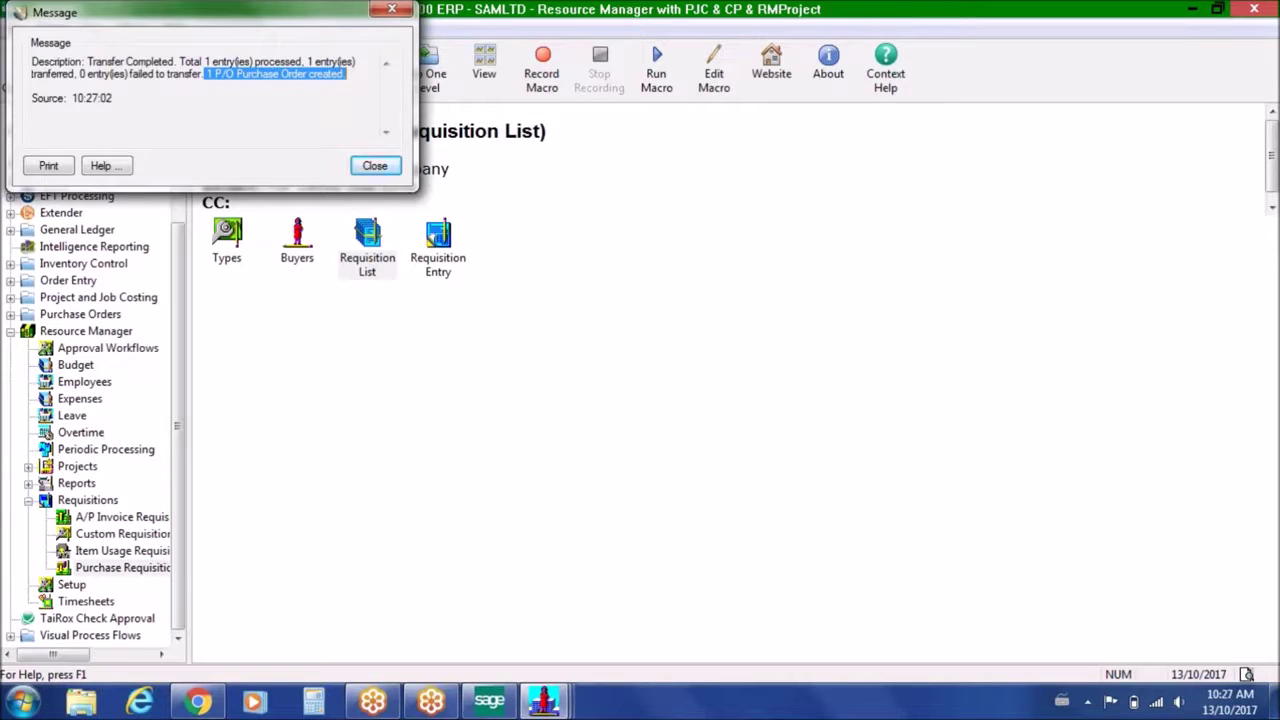
Open the newest requisition, PR000030, and view its optional fields and approval trail
left_click(377, 167)
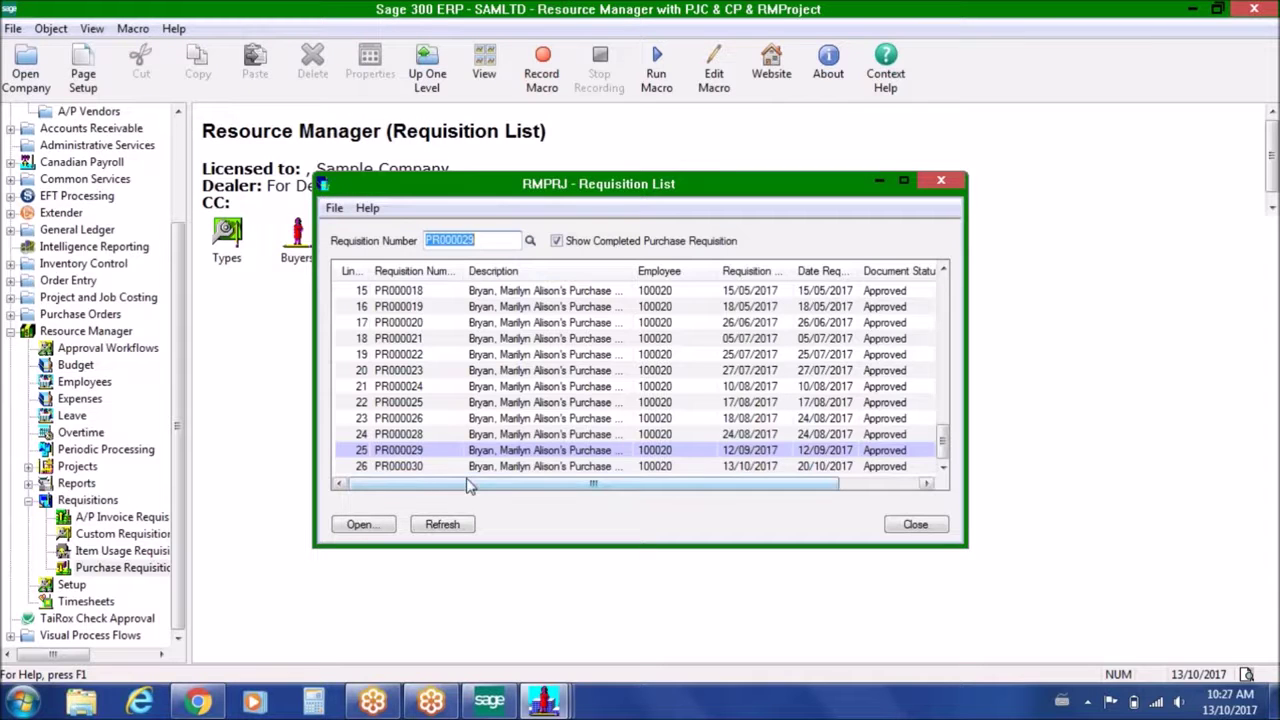
left_click(426, 470)
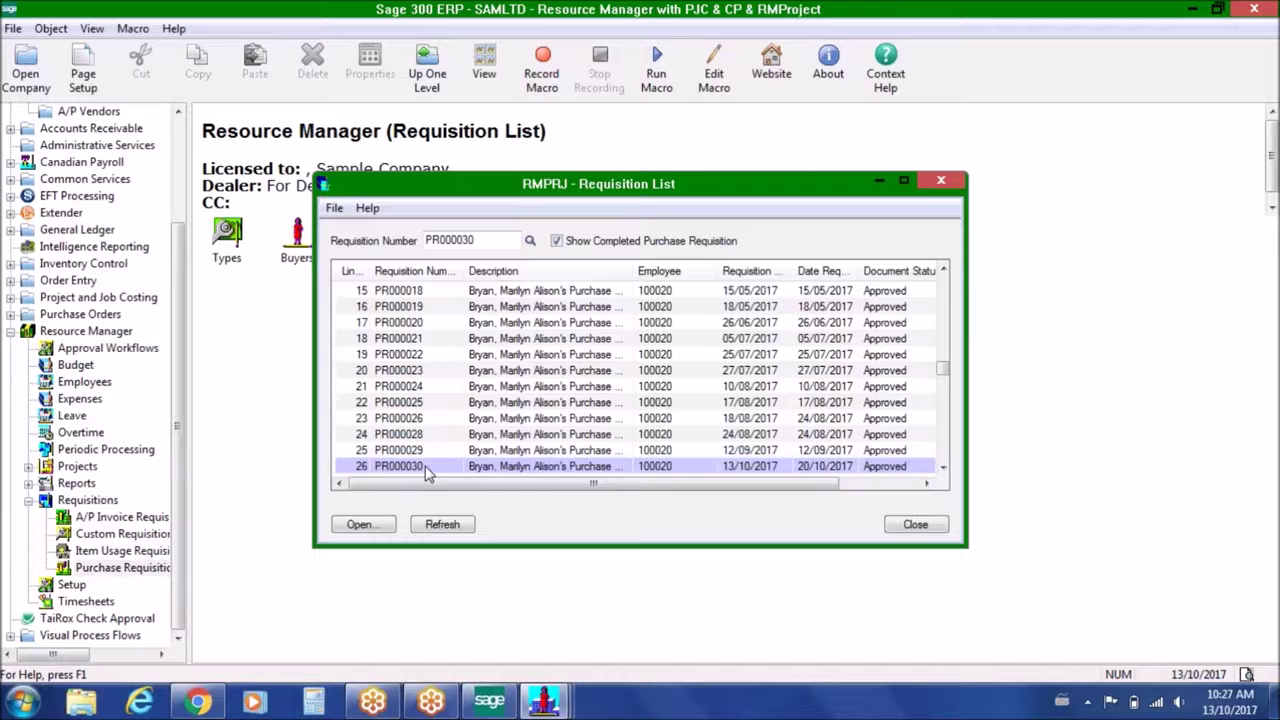
double_click(426, 470)
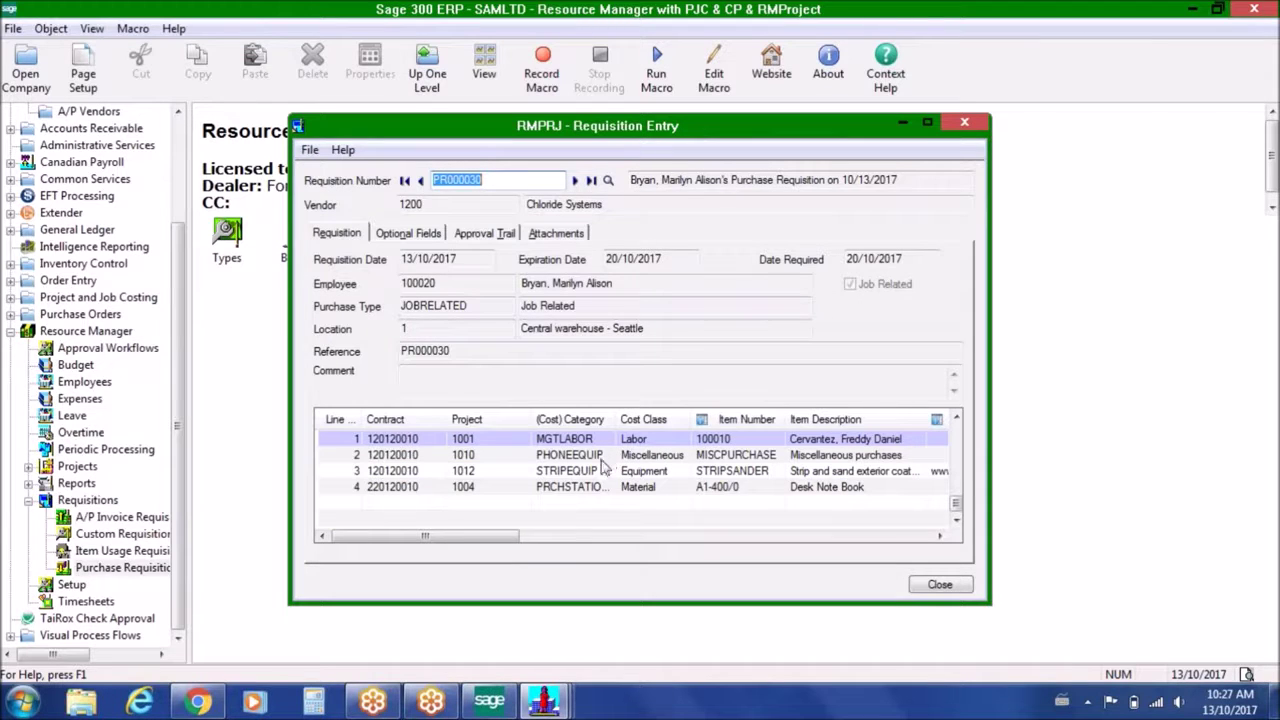
left_click(428, 237)
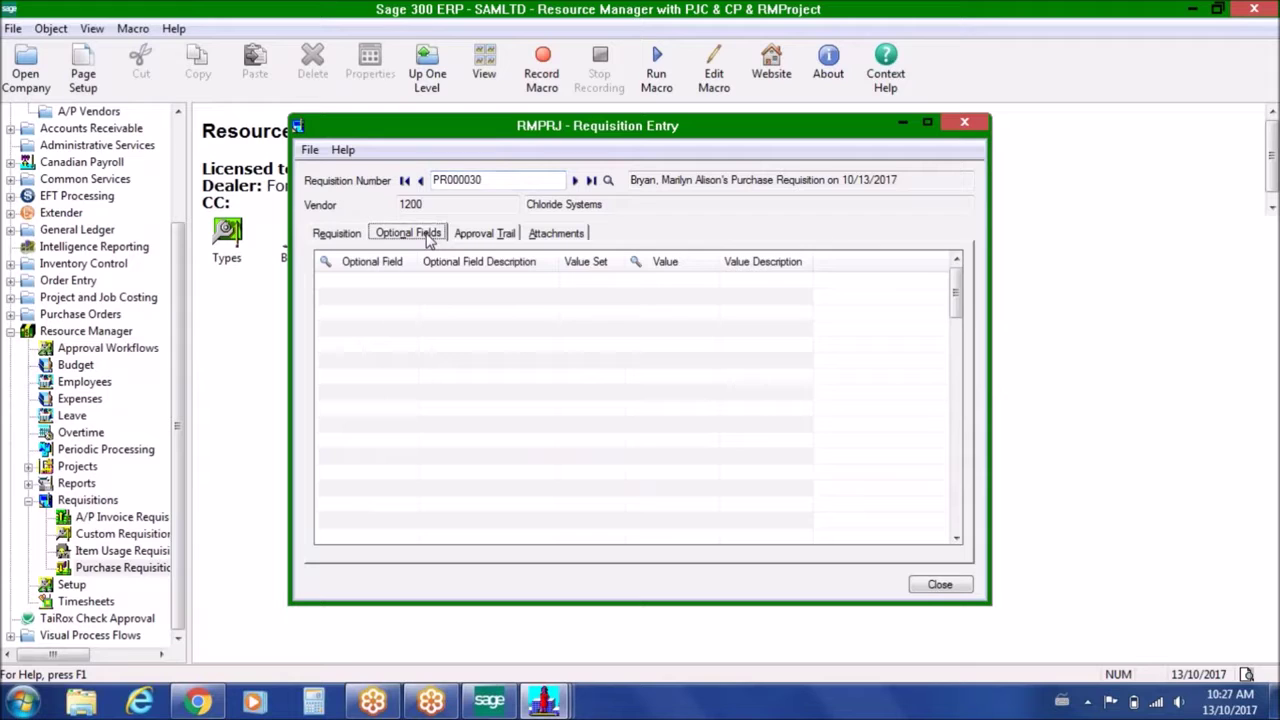
left_click(481, 240)
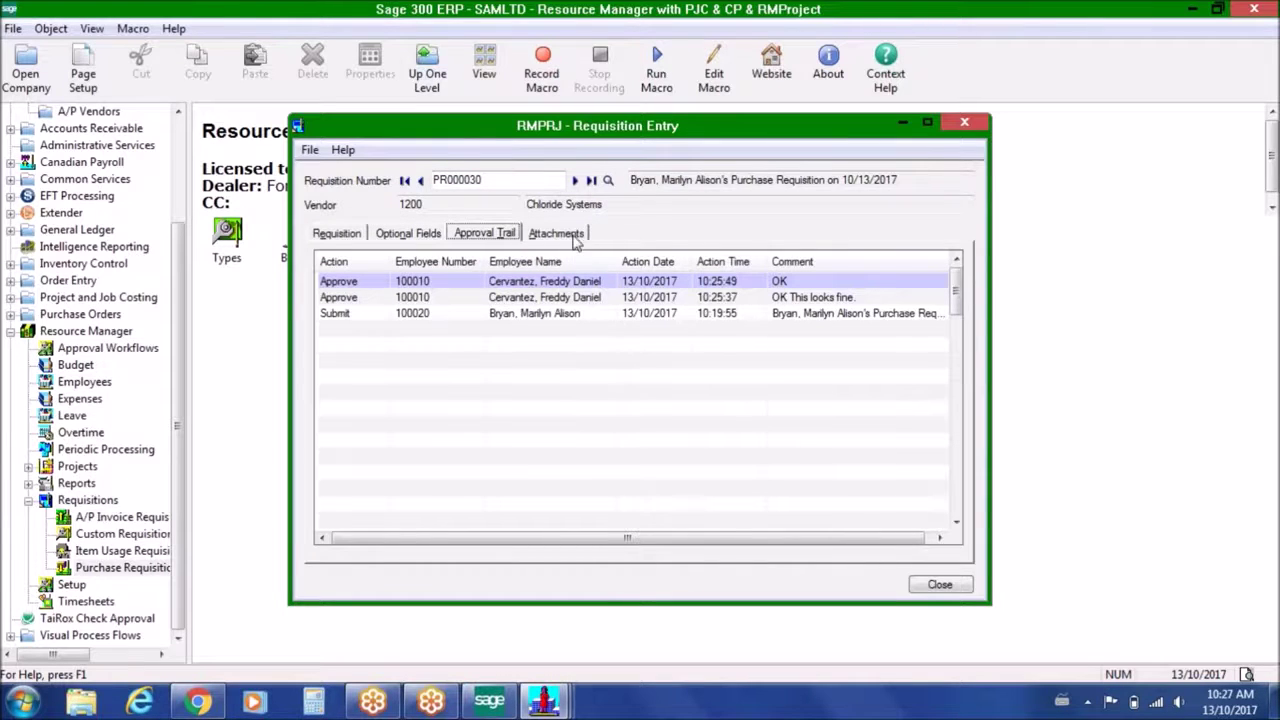
Review the two Jaguar PDF attachments, previewing the F-Pace SUV configuration, then return to the requisition lines
left_click(572, 236)
left_click(482, 281)
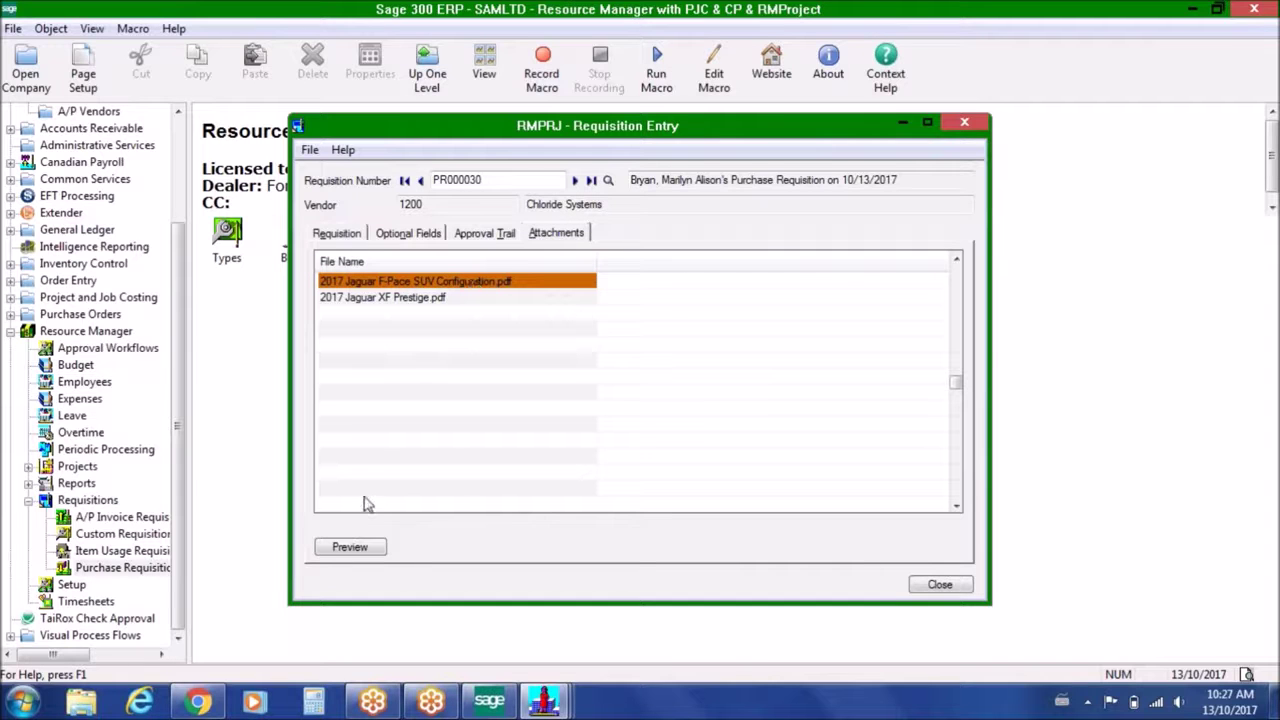
left_click(360, 550)
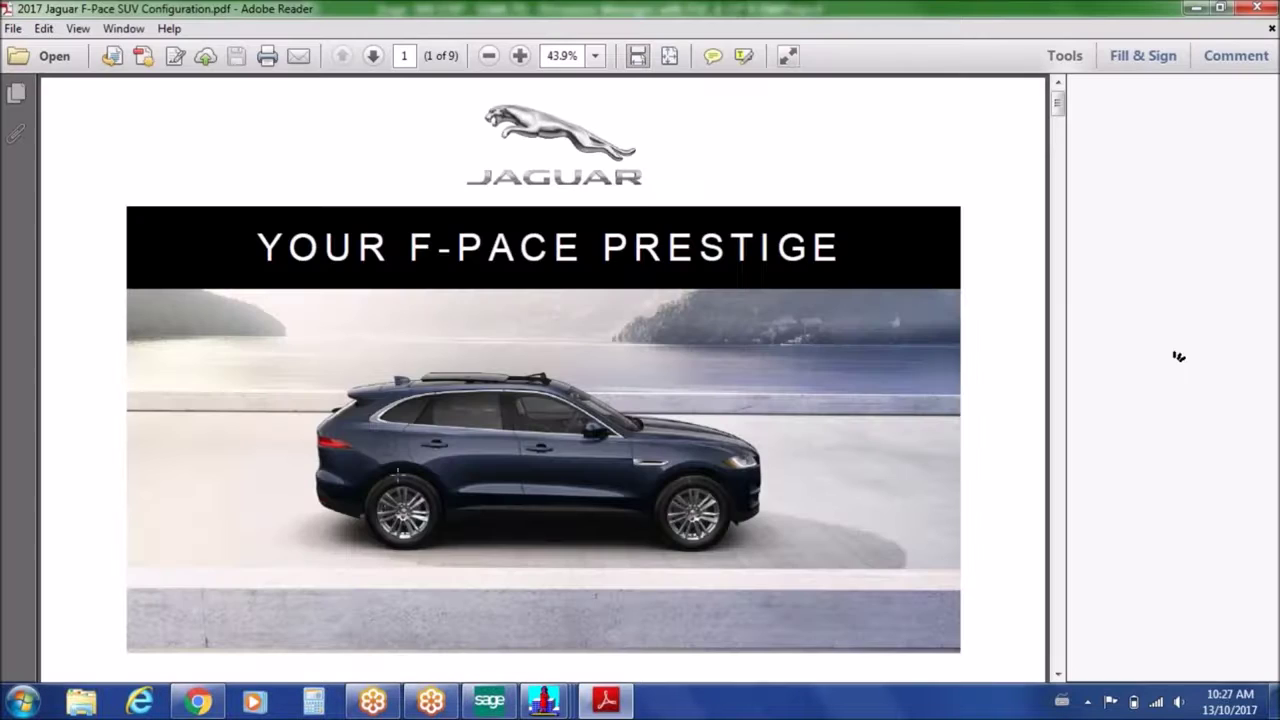
left_click(1272, 27)
left_click(1260, 10)
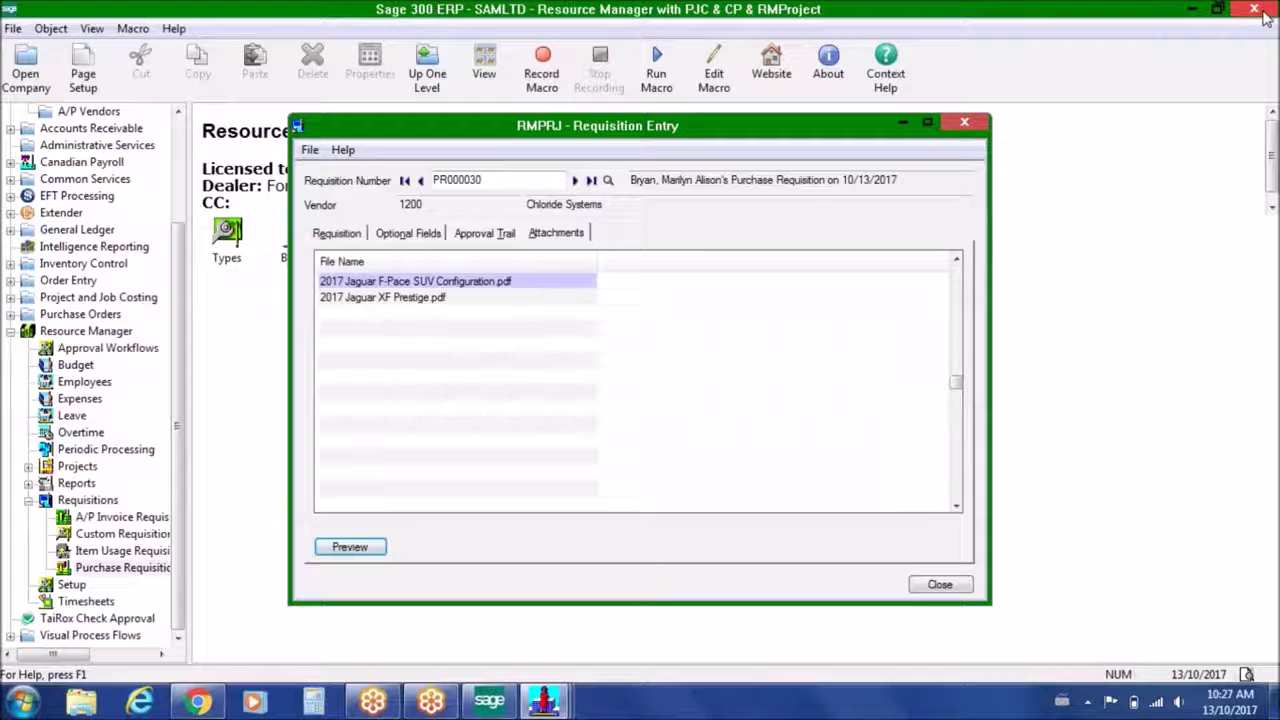
left_click(424, 300)
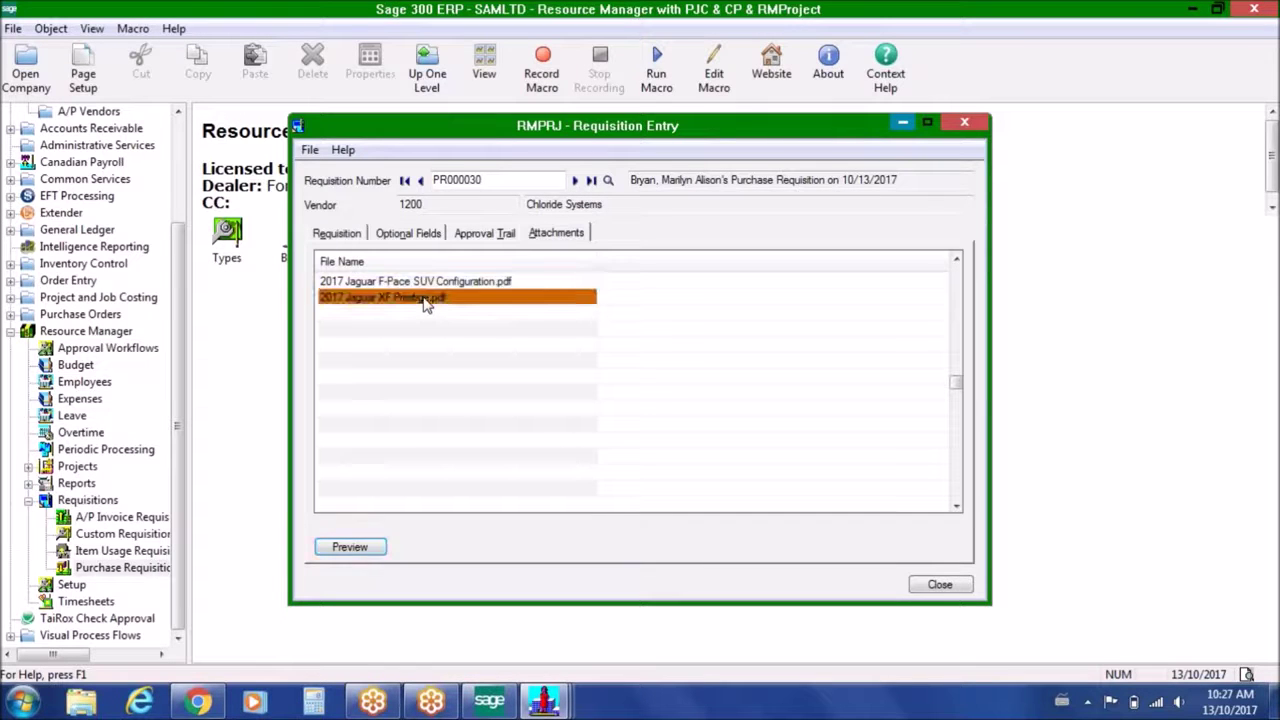
left_click(496, 236)
left_click(340, 234)
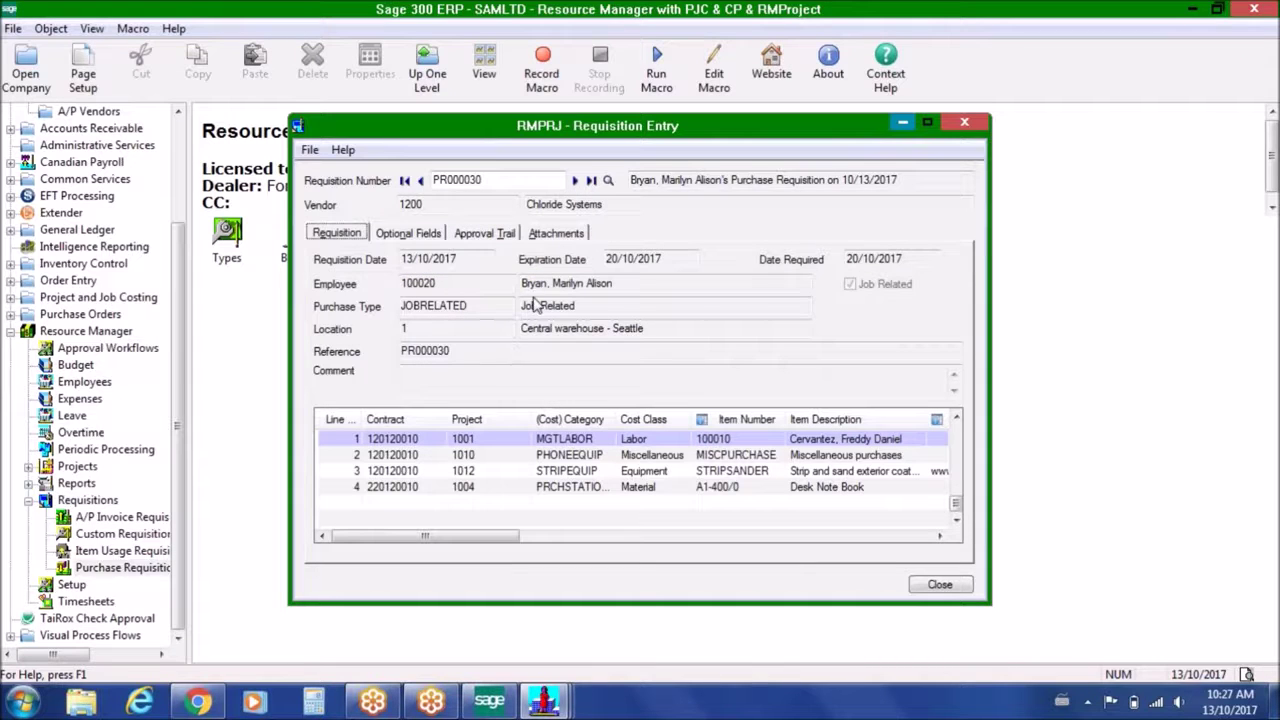
Review purchase order PO000000058 (subtotal 1,842.42 USD), then close it and Requisition Entry
left_click_drag(492, 540, 599, 541)
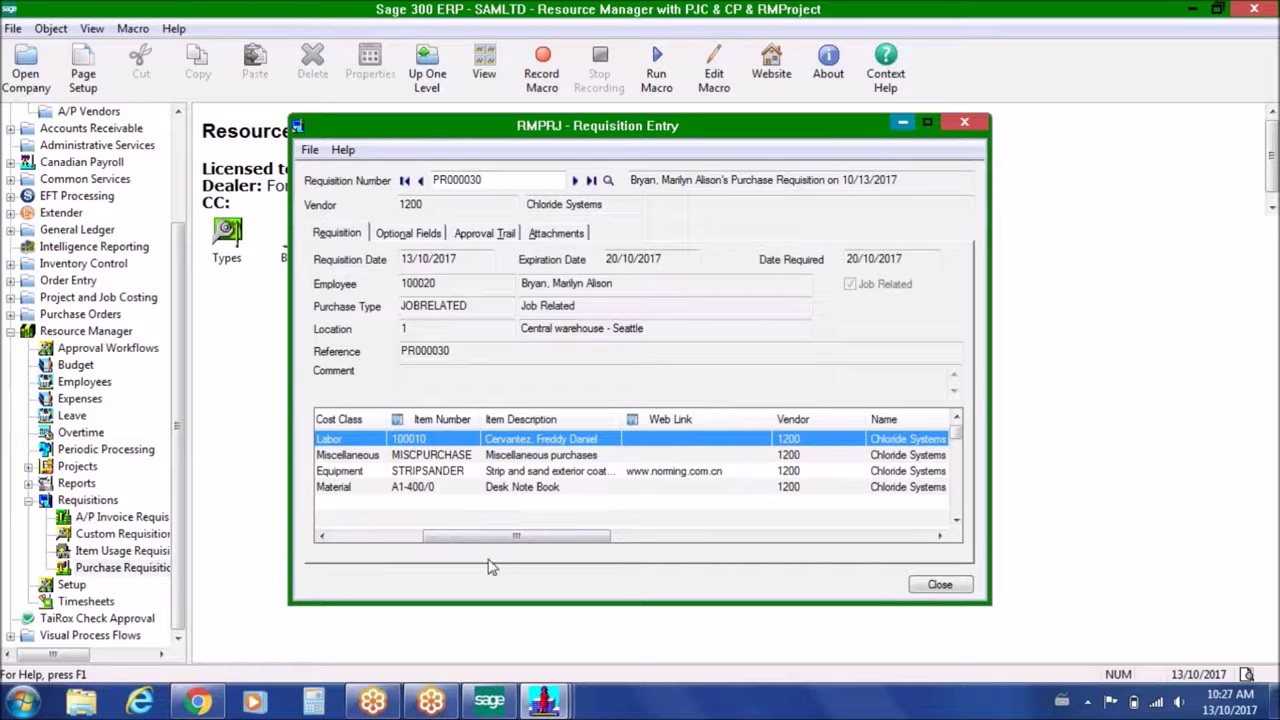
left_click_drag(497, 543, 757, 542)
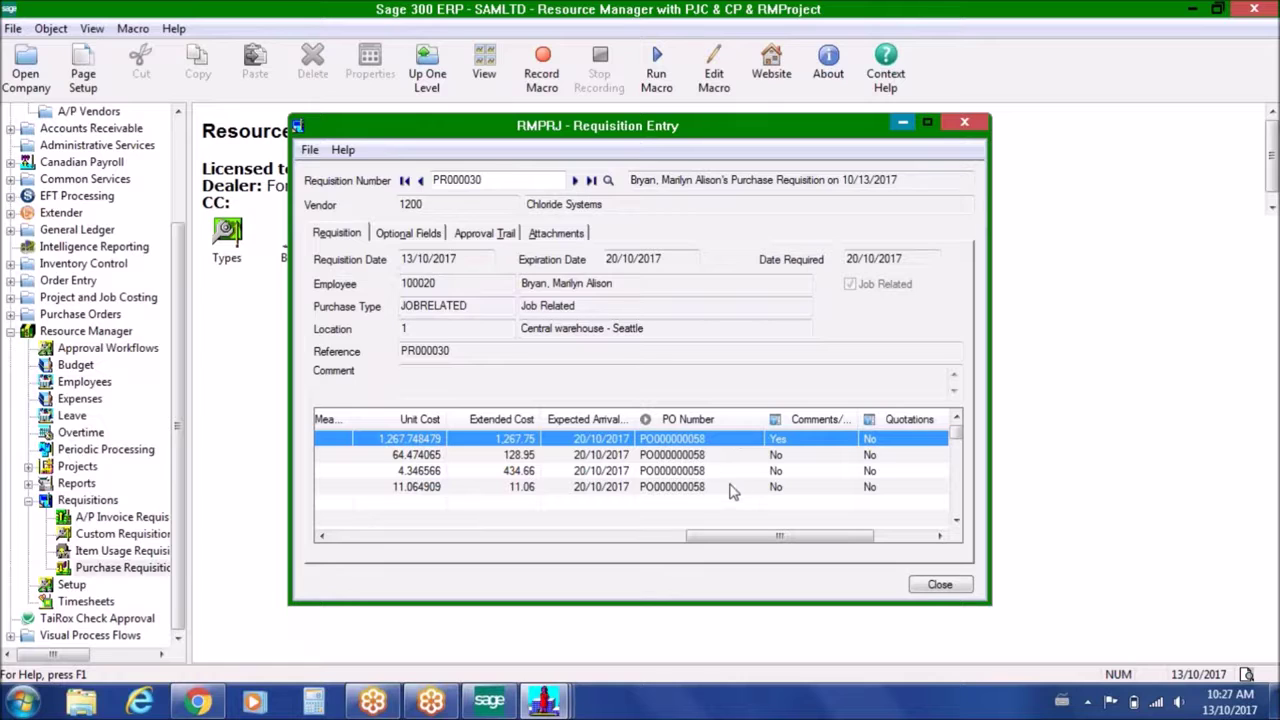
left_click(648, 421)
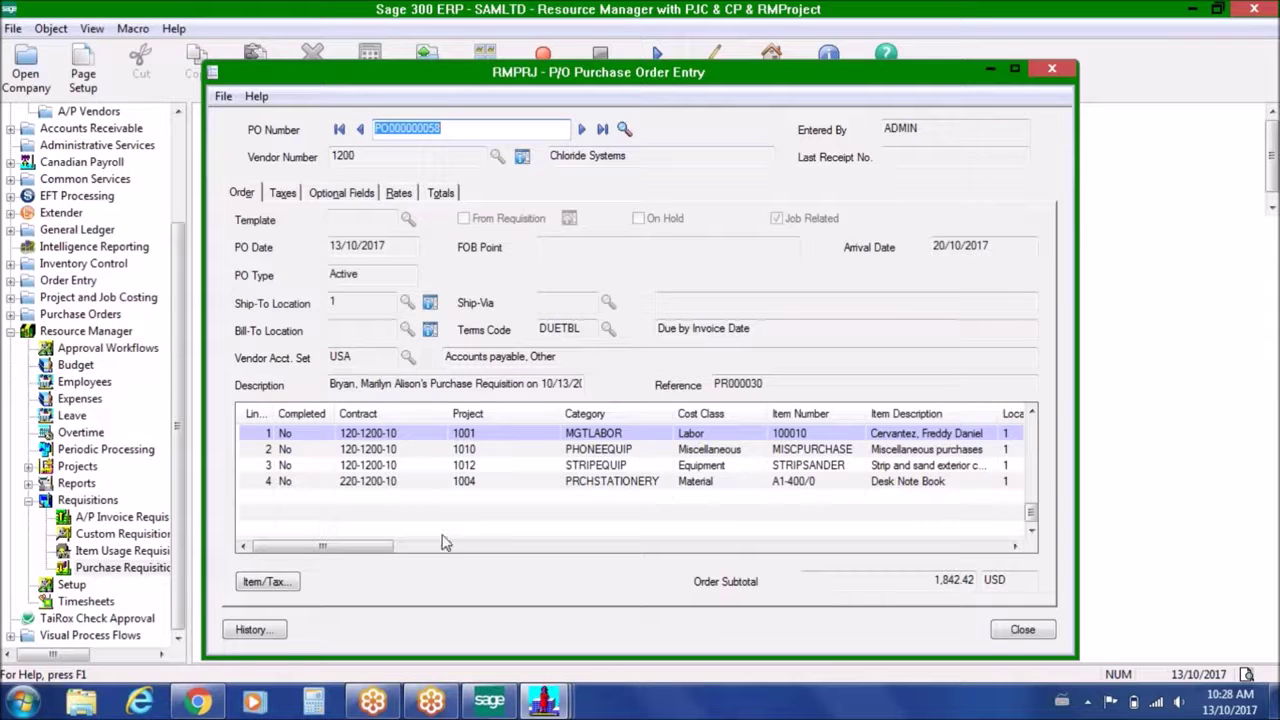
mouse_move(392, 553)
left_mouse_down()
mouse_move(575, 545)
mouse_move(403, 546)
left_mouse_up()
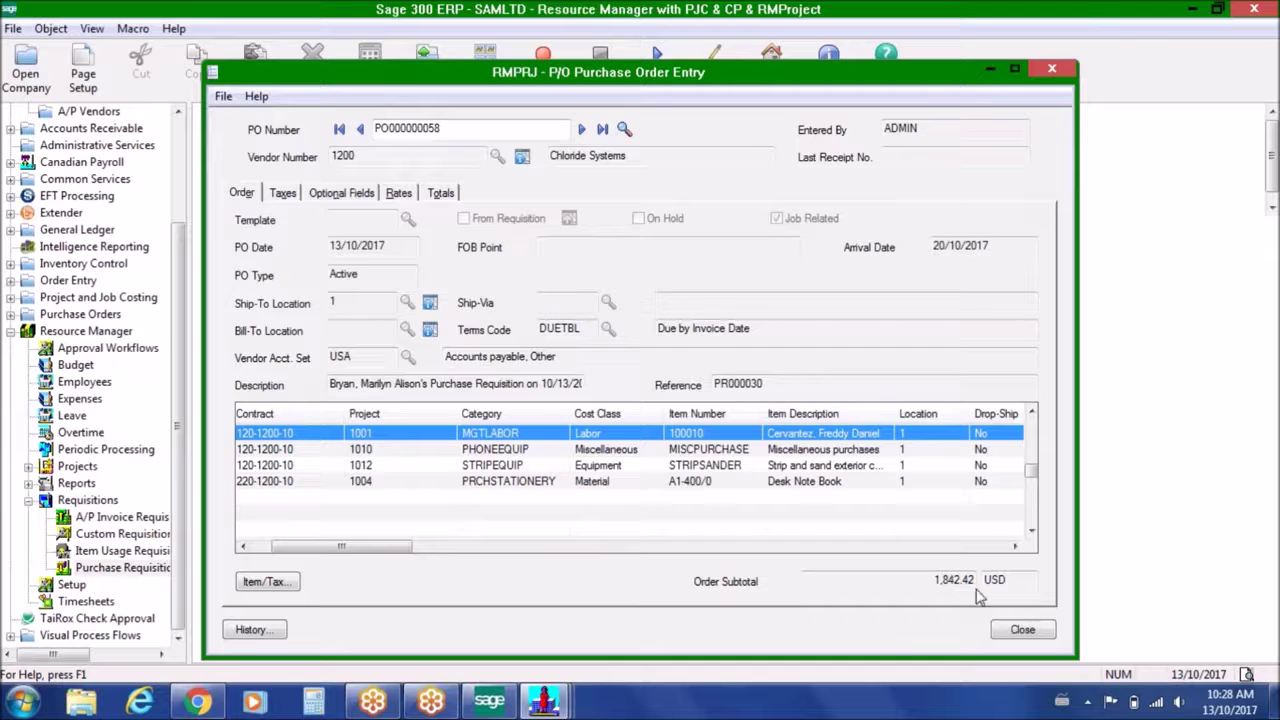
left_click(1020, 630)
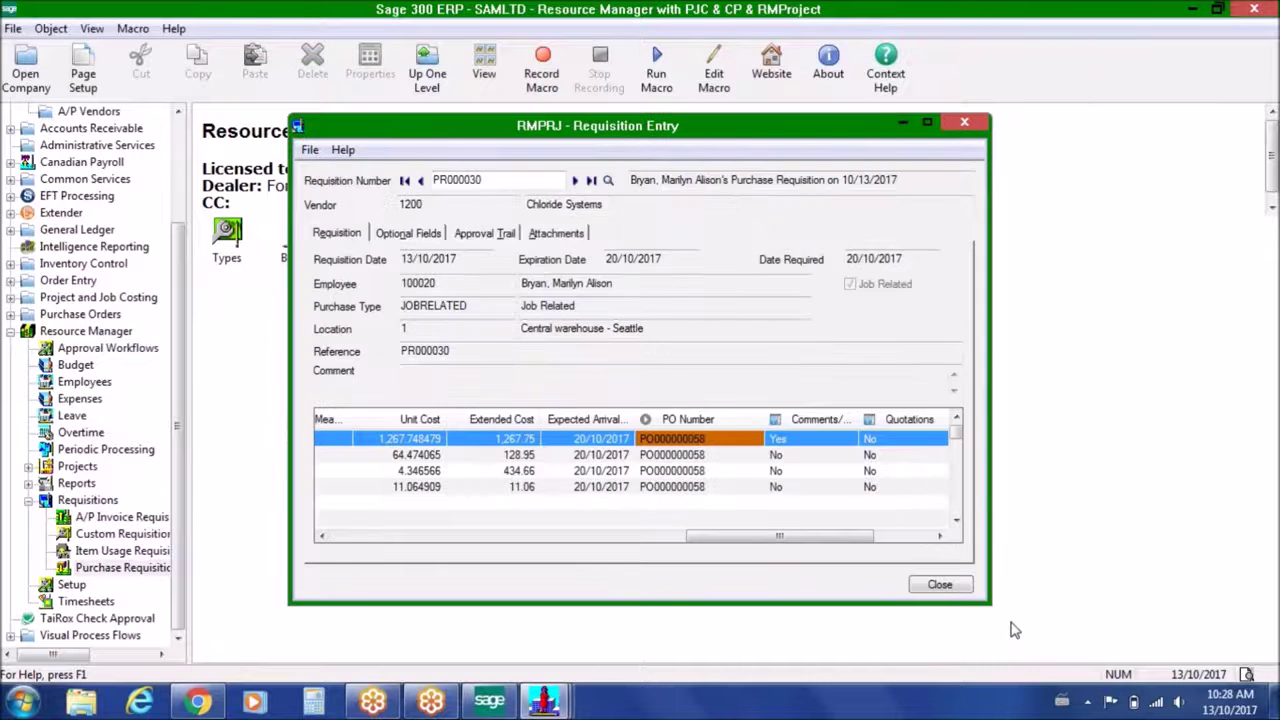
left_click(940, 585)
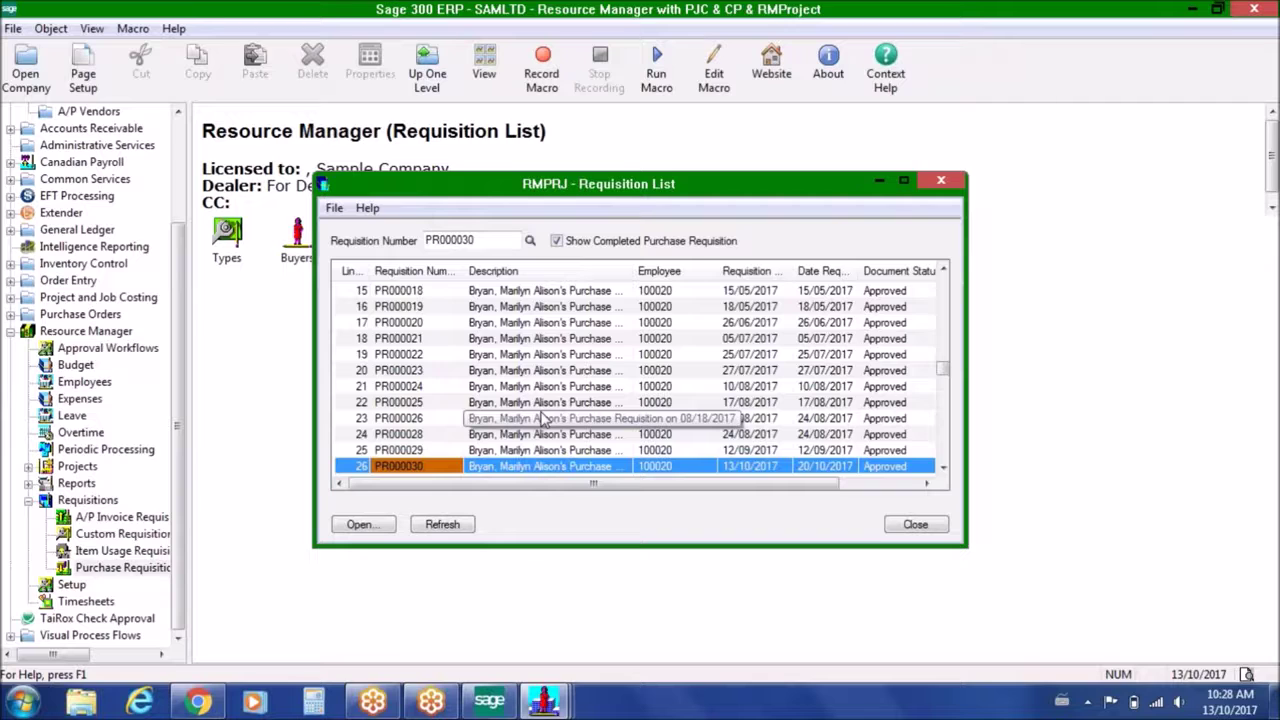
Open P/O Purchase Order Entry from P/O Transactions and load the latest order, PO000000058
left_click(10, 314)
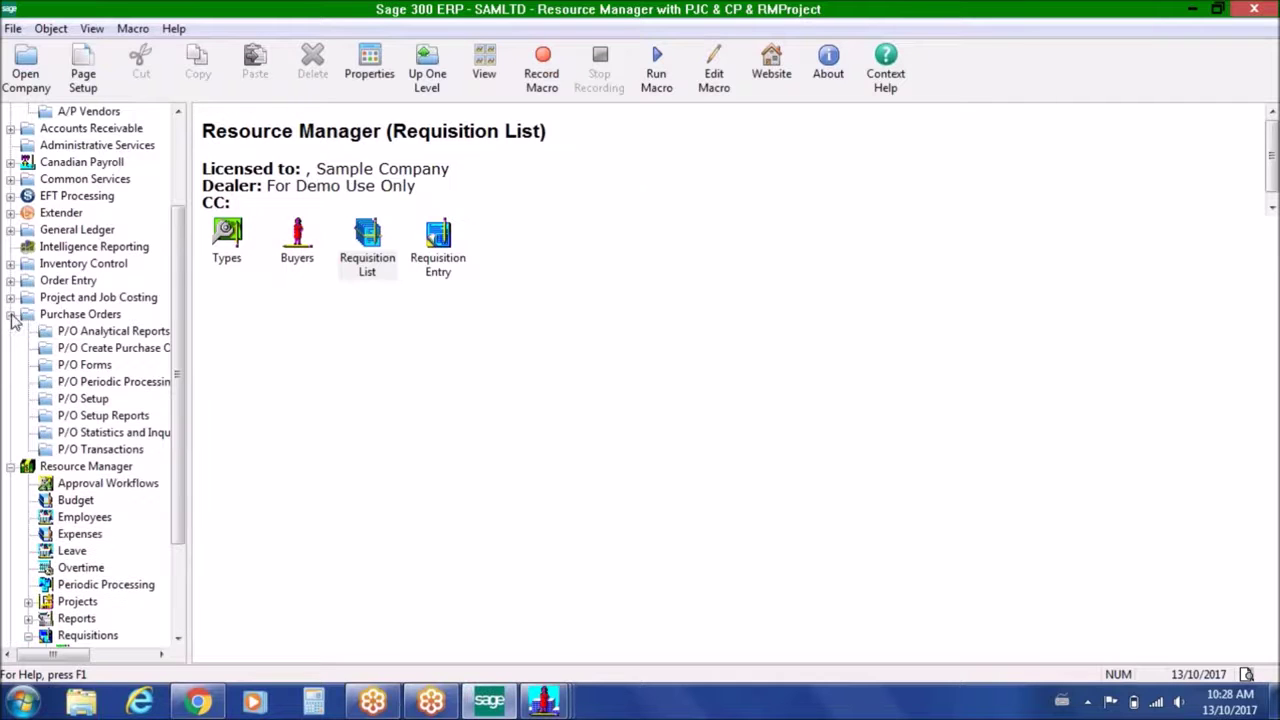
left_click(120, 450)
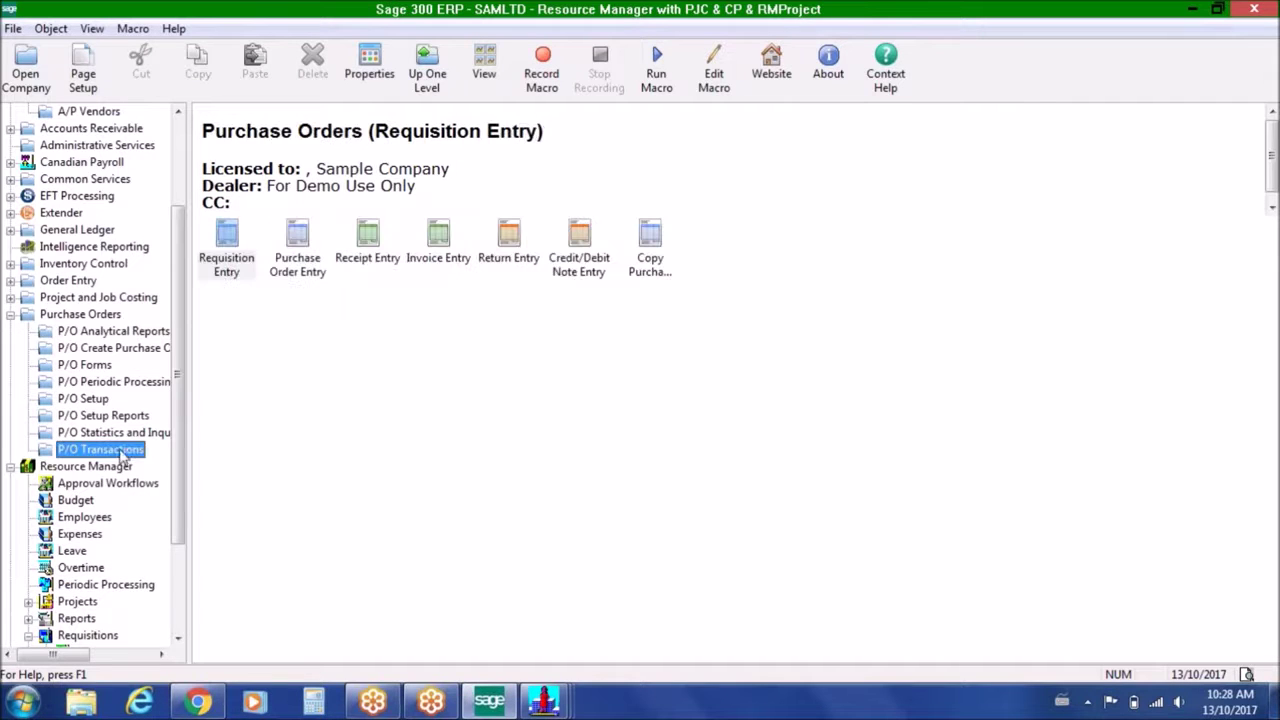
double_click(295, 238)
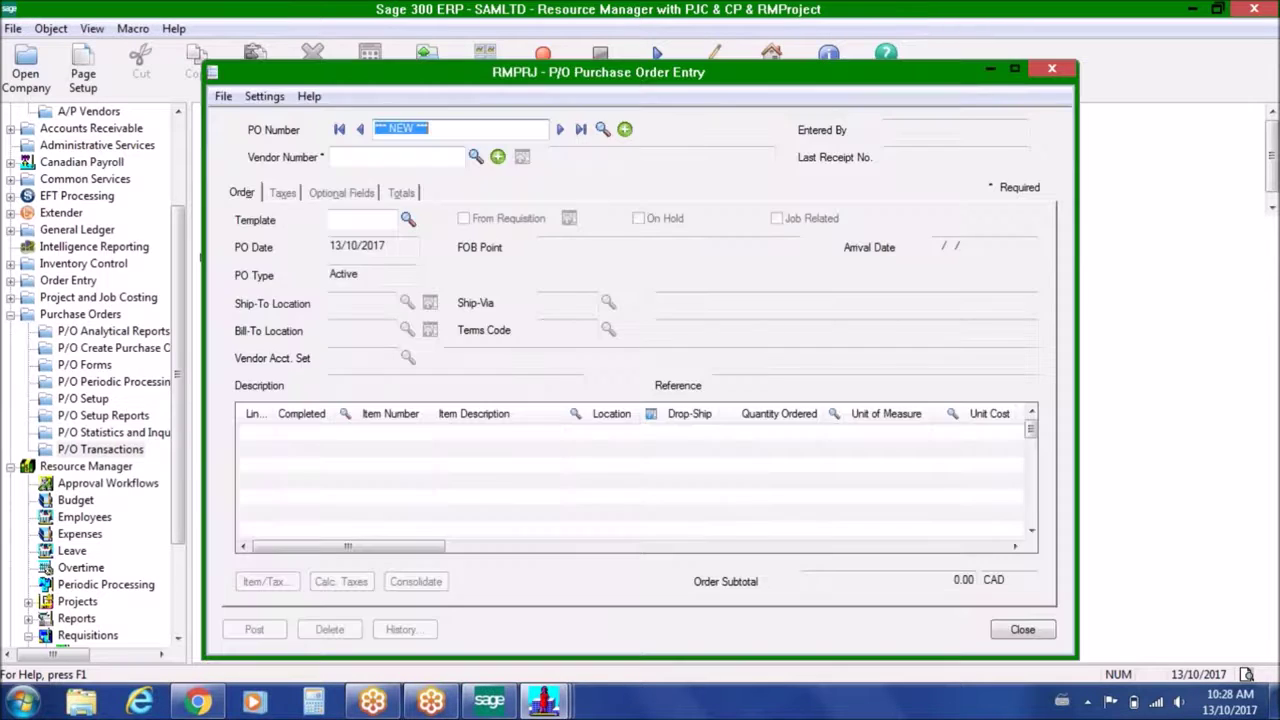
left_click(580, 130)
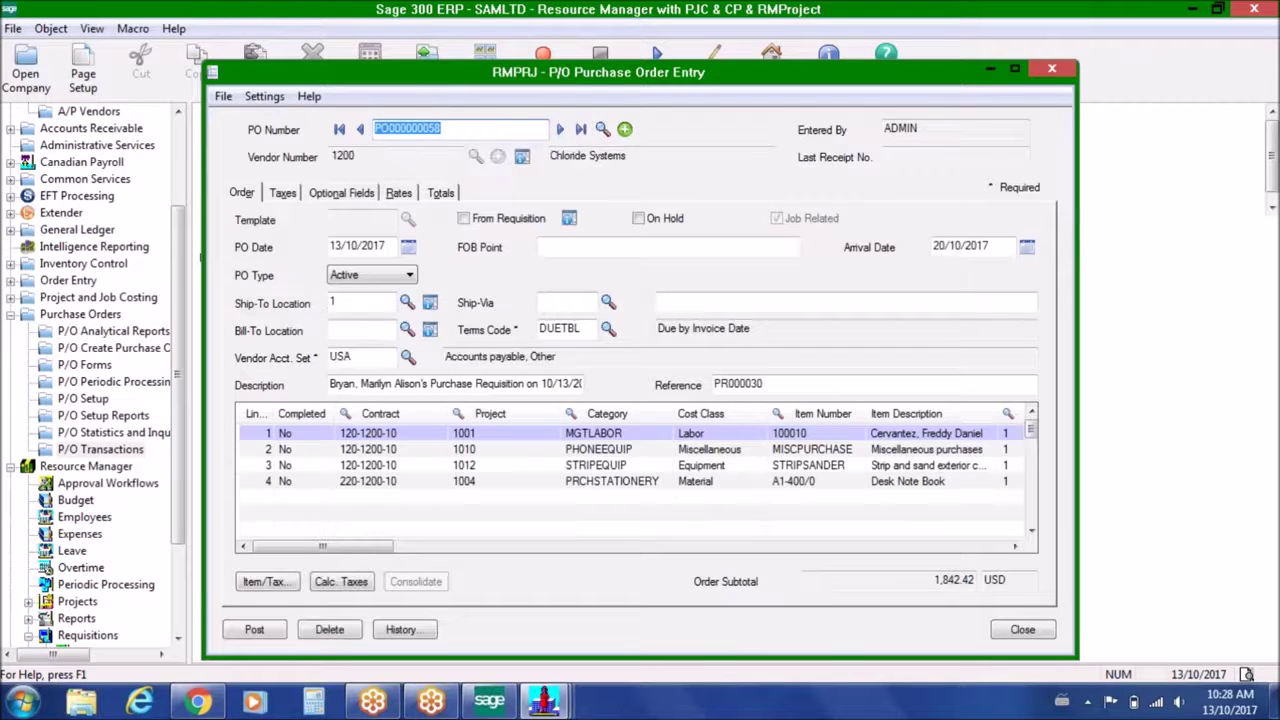
Check the order's PR000030 reference and description, then close it and collapse Purchase Orders
left_click(771, 385)
left_click_drag(359, 384, 622, 390)
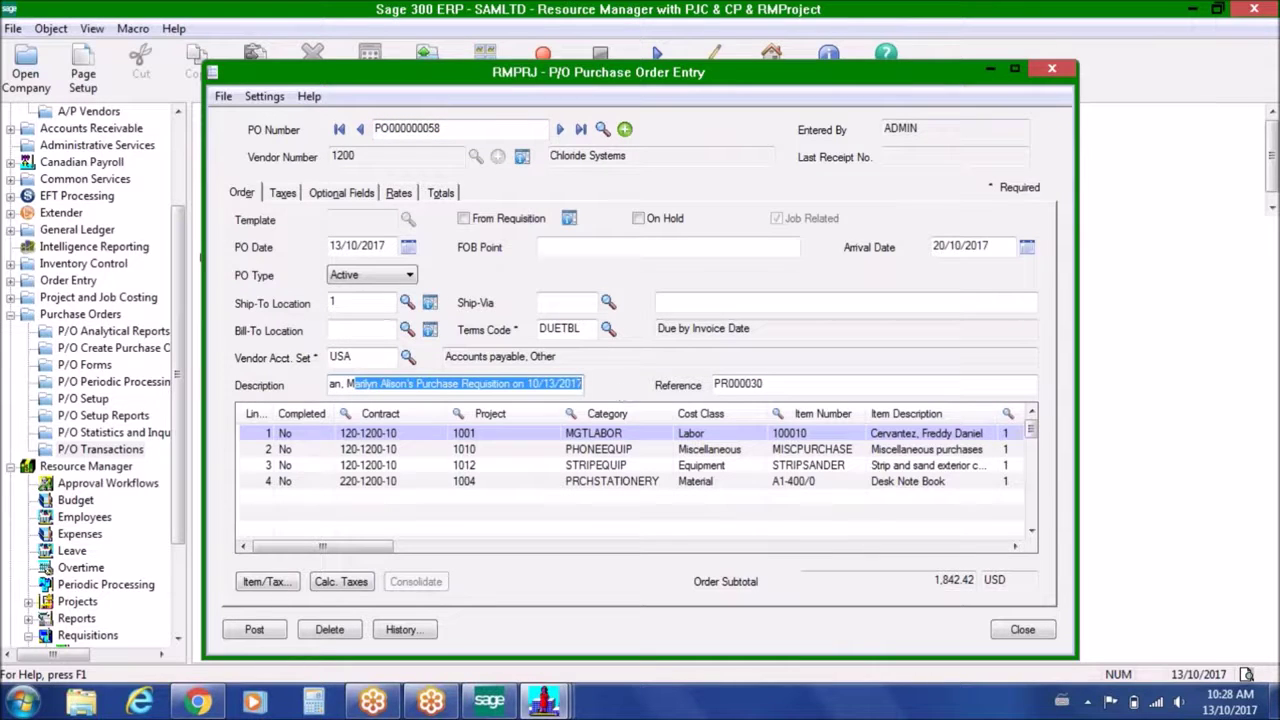
left_click_drag(406, 384, 316, 384)
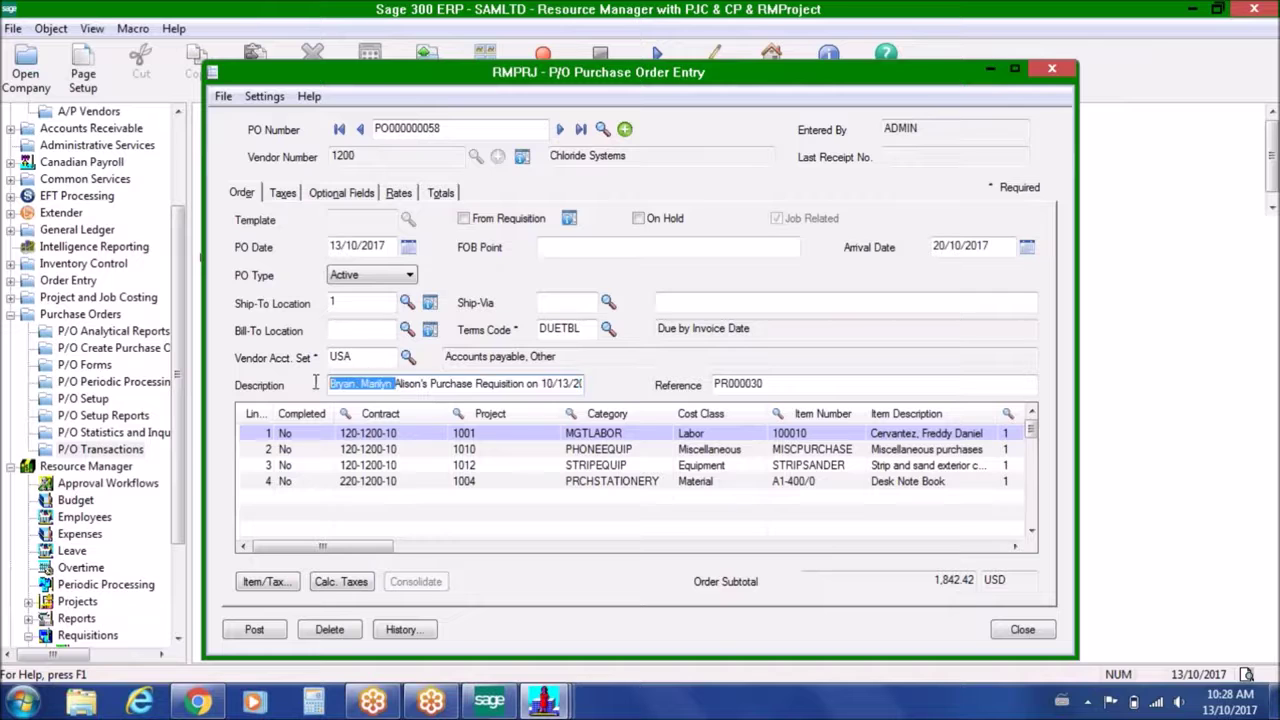
left_click(1020, 628)
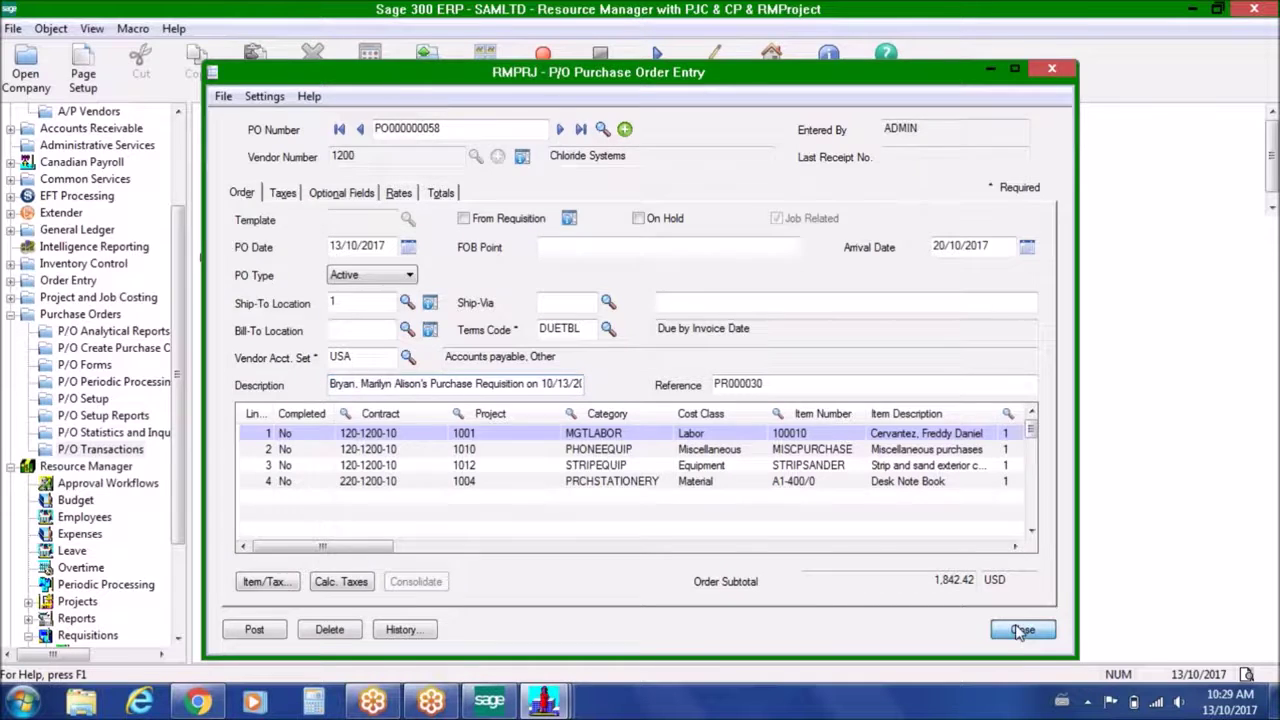
left_click(11, 314)
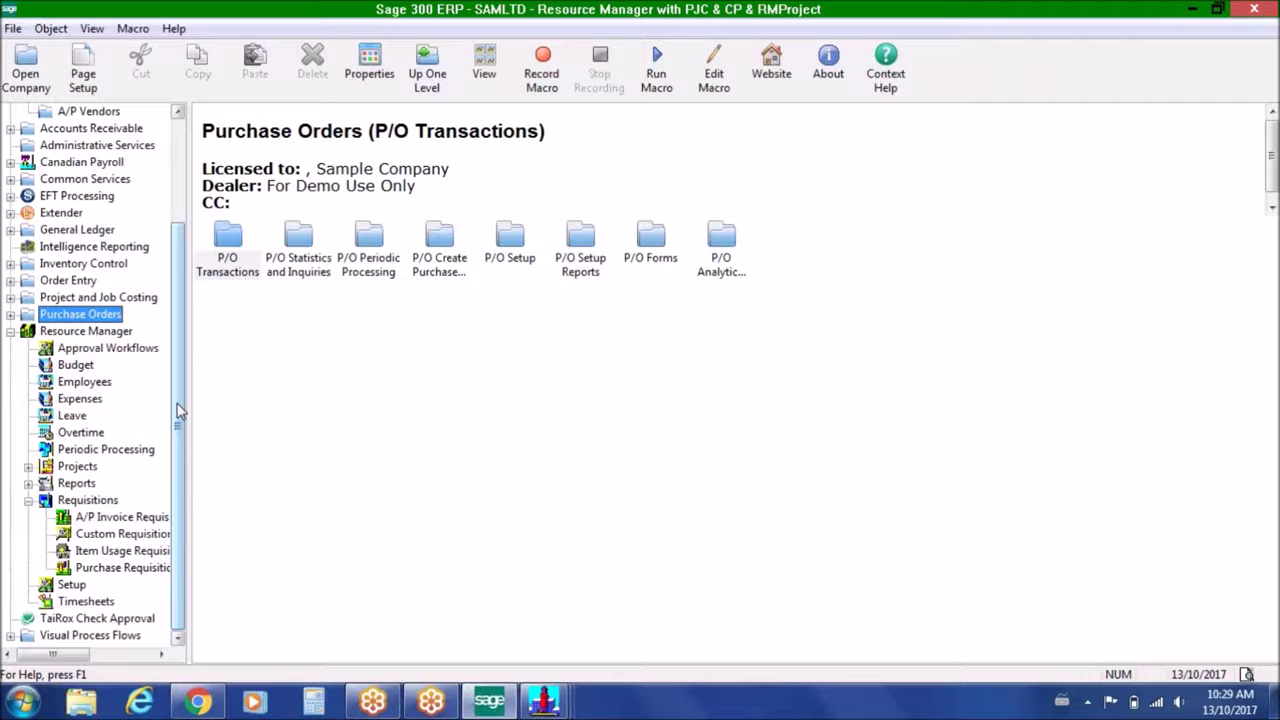
left_click(204, 702)
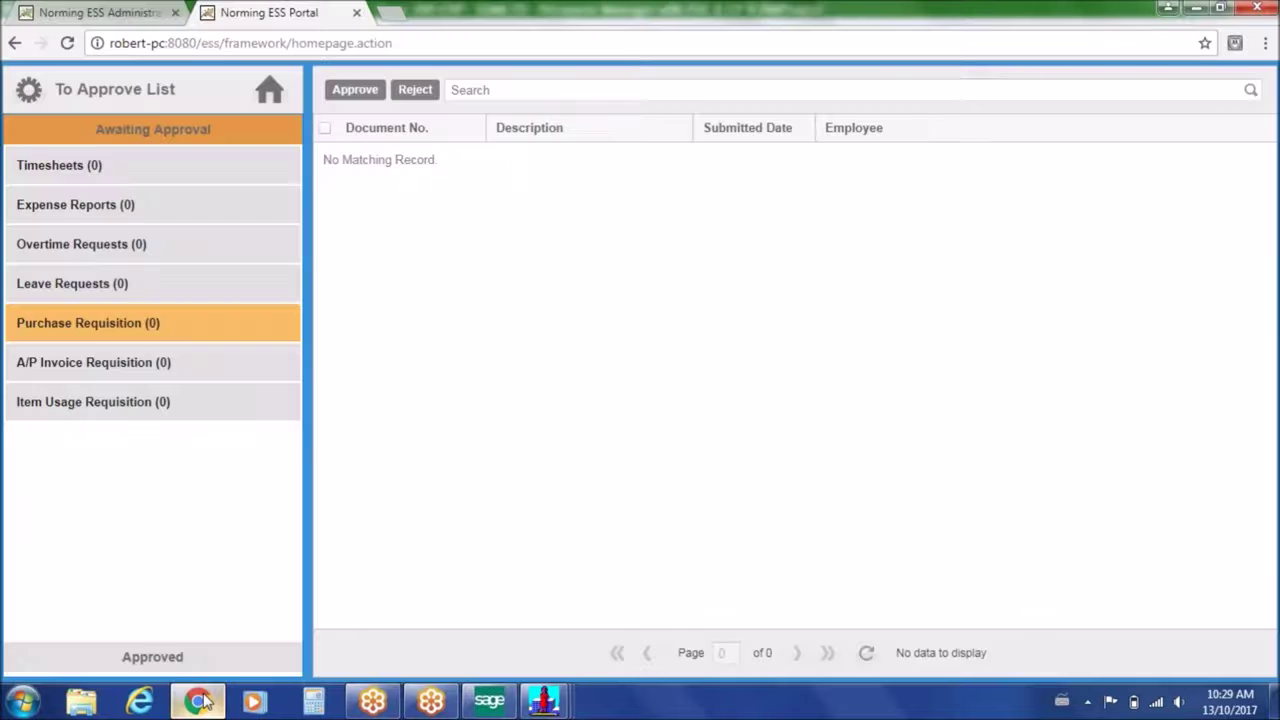
left_click(270, 98)
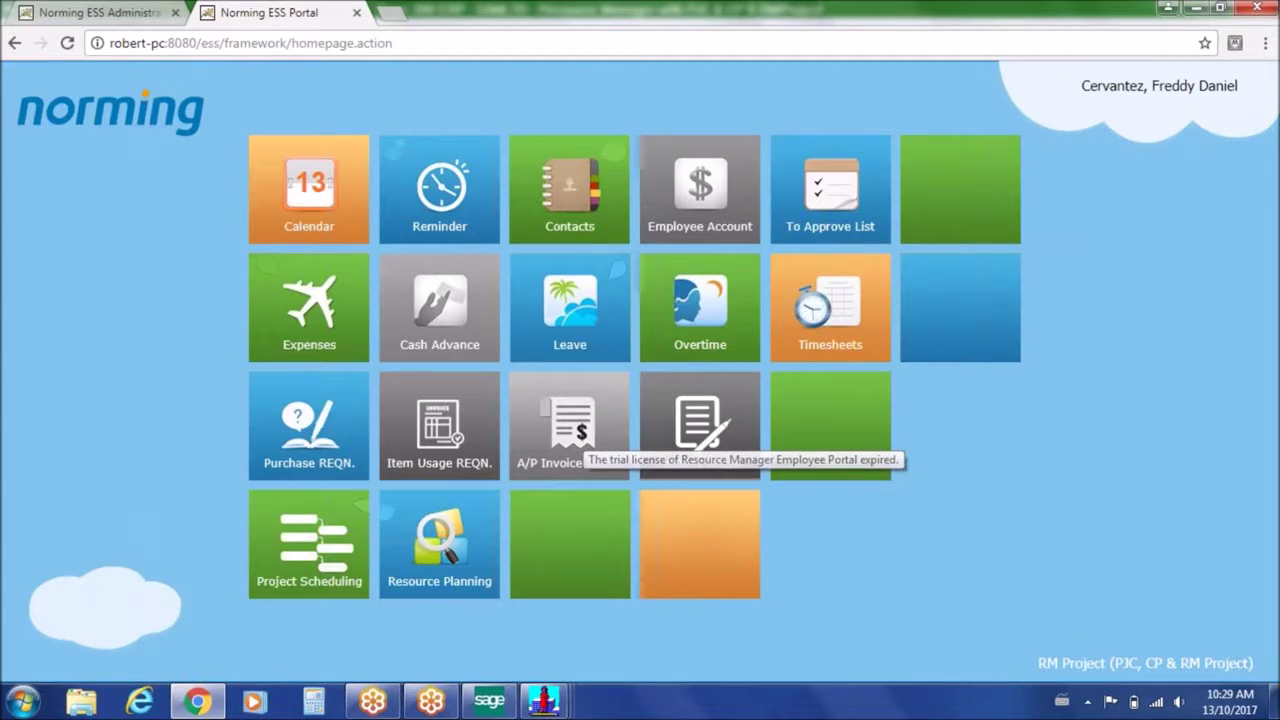
left_click(490, 702)
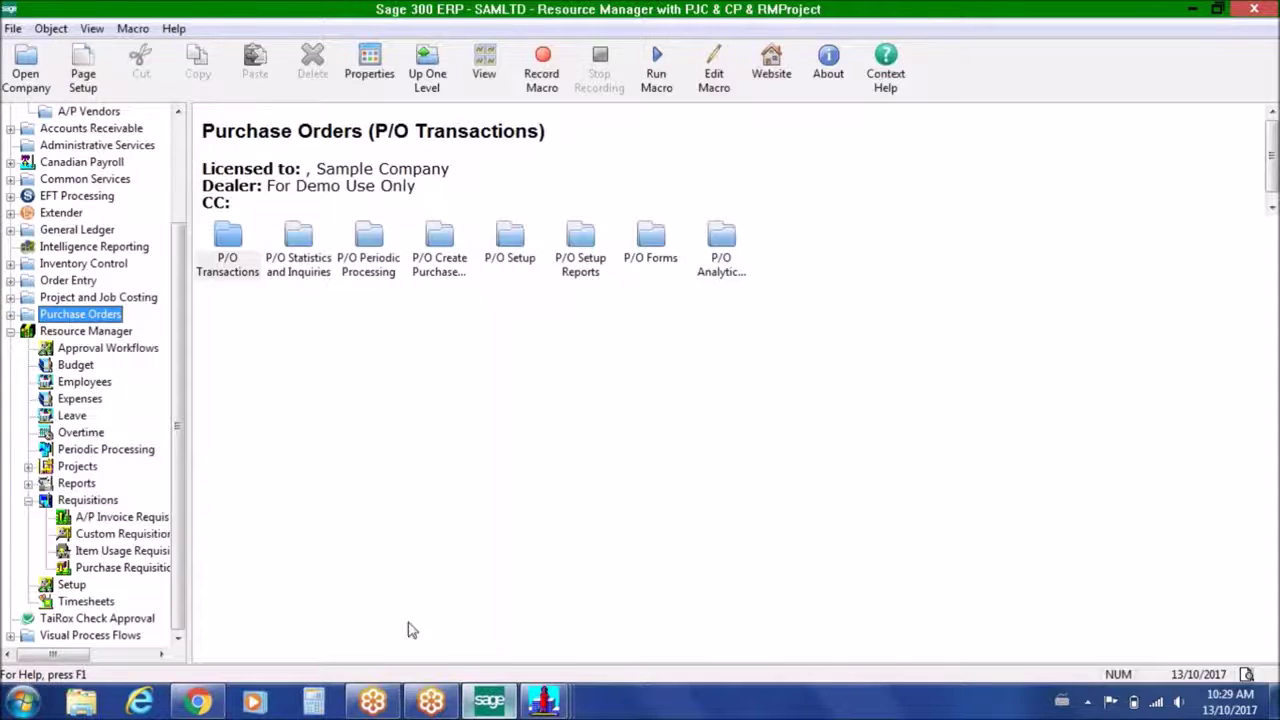
left_click_drag(176, 252, 179, 150)
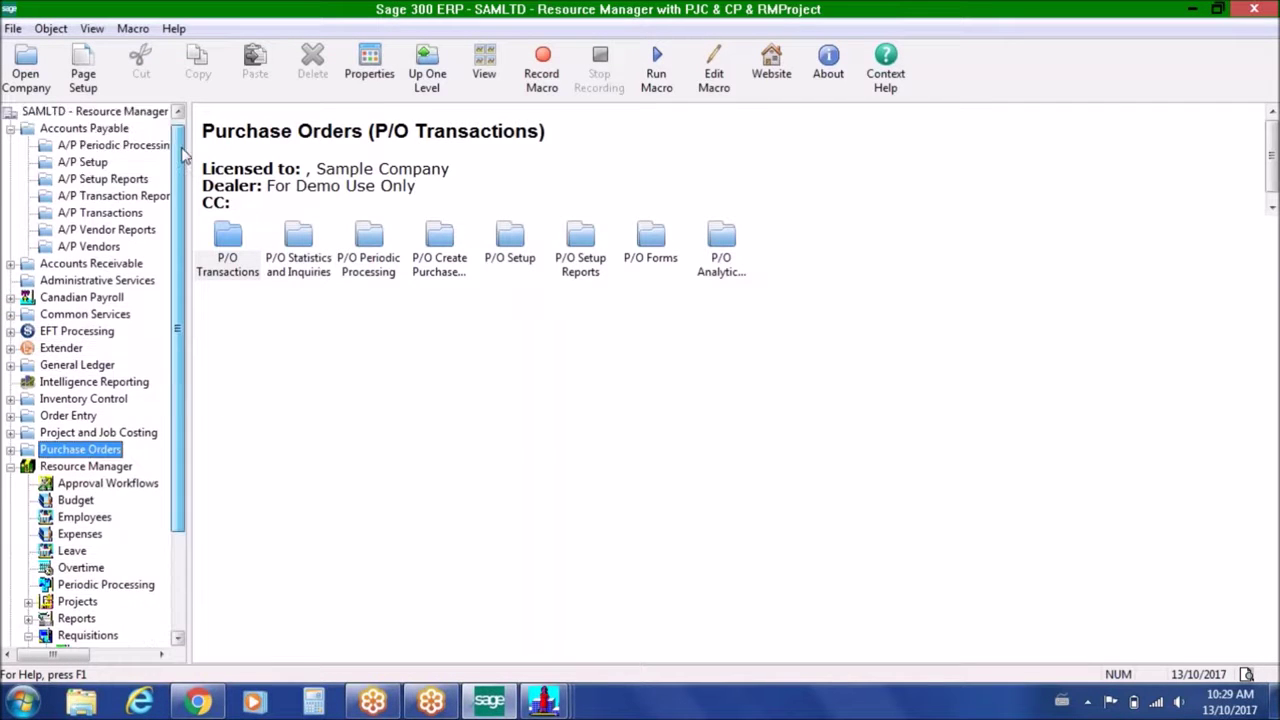
scroll(184, 230, "down", 1)
scroll(184, 230, "down", 2)
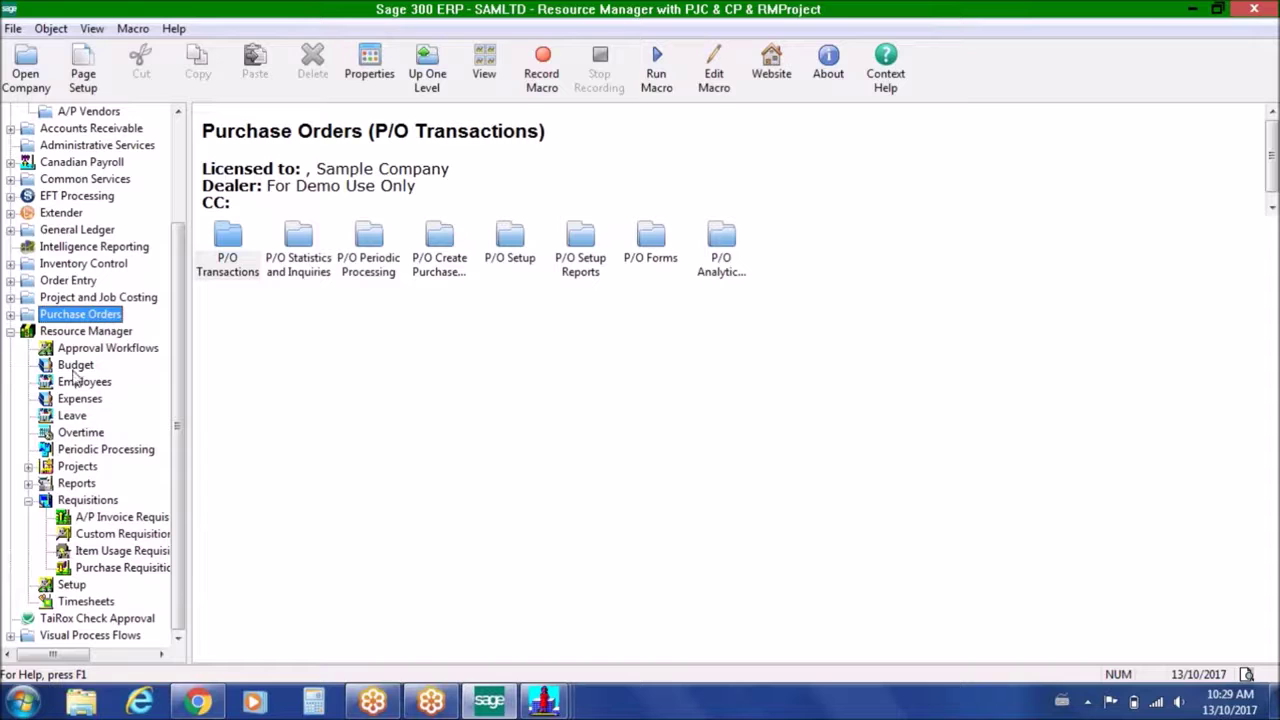
left_click(29, 500)
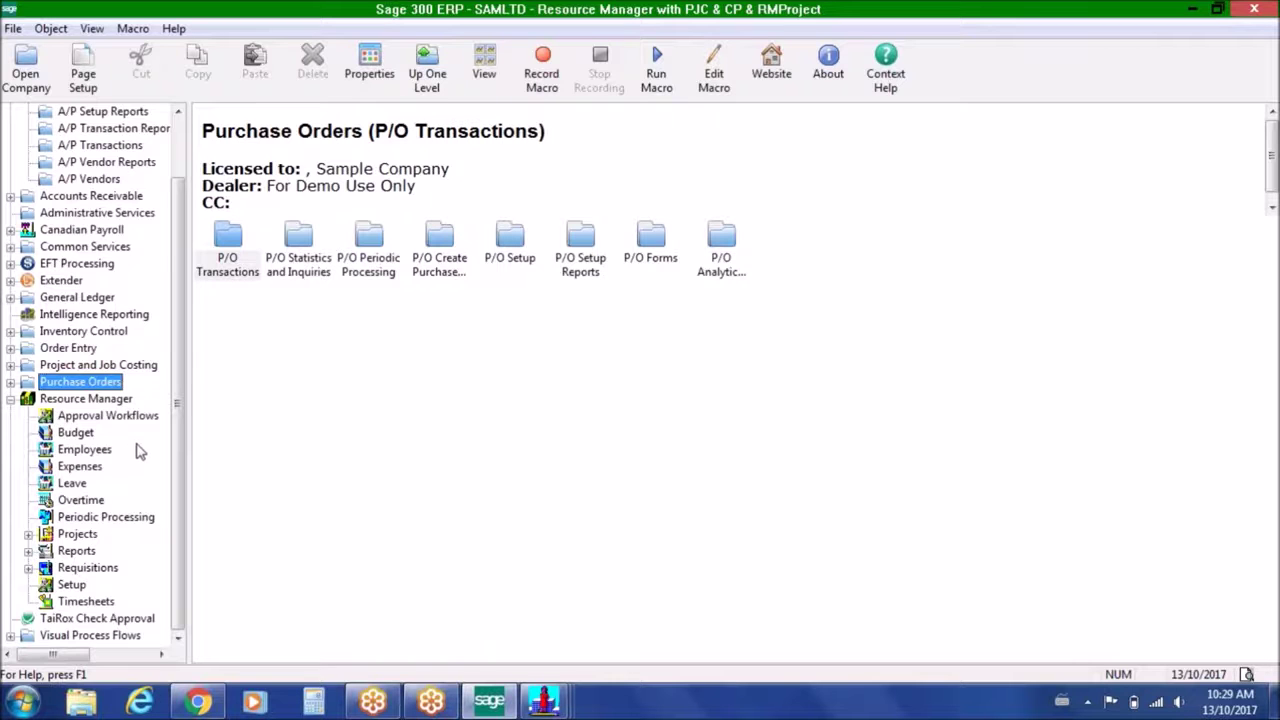
scroll(177, 402, "up", 2)
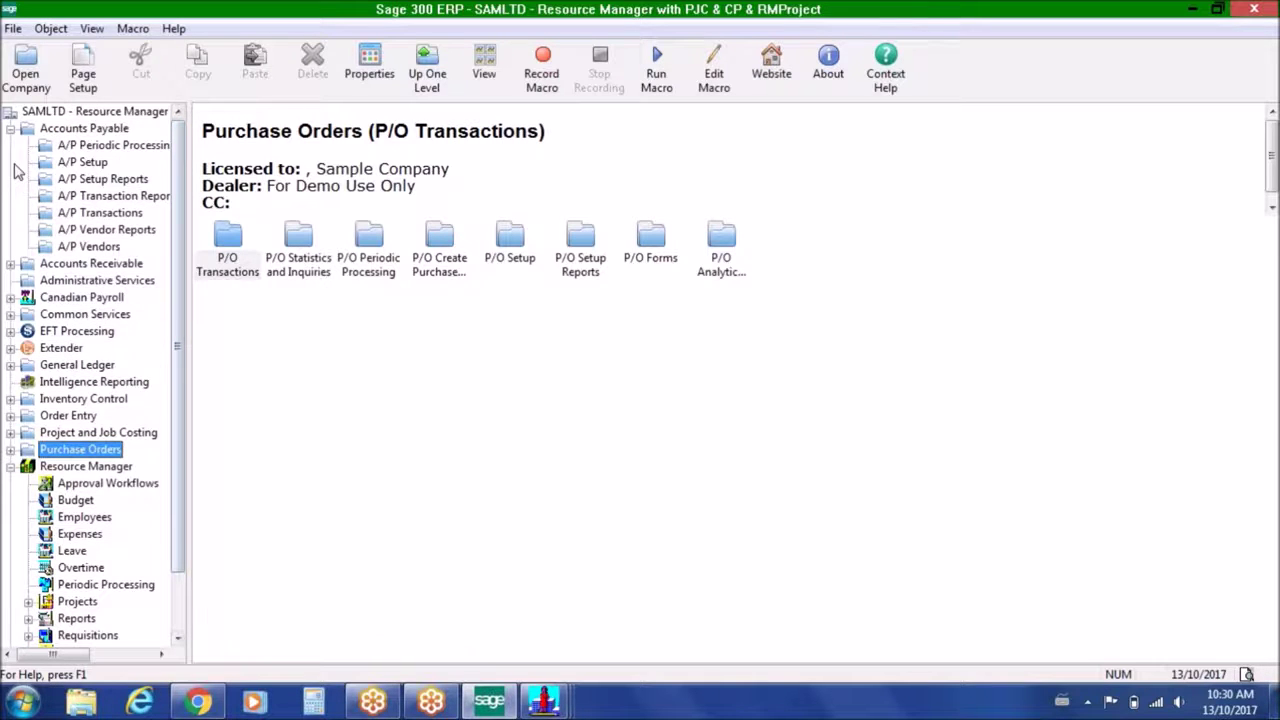
left_click(11, 129)
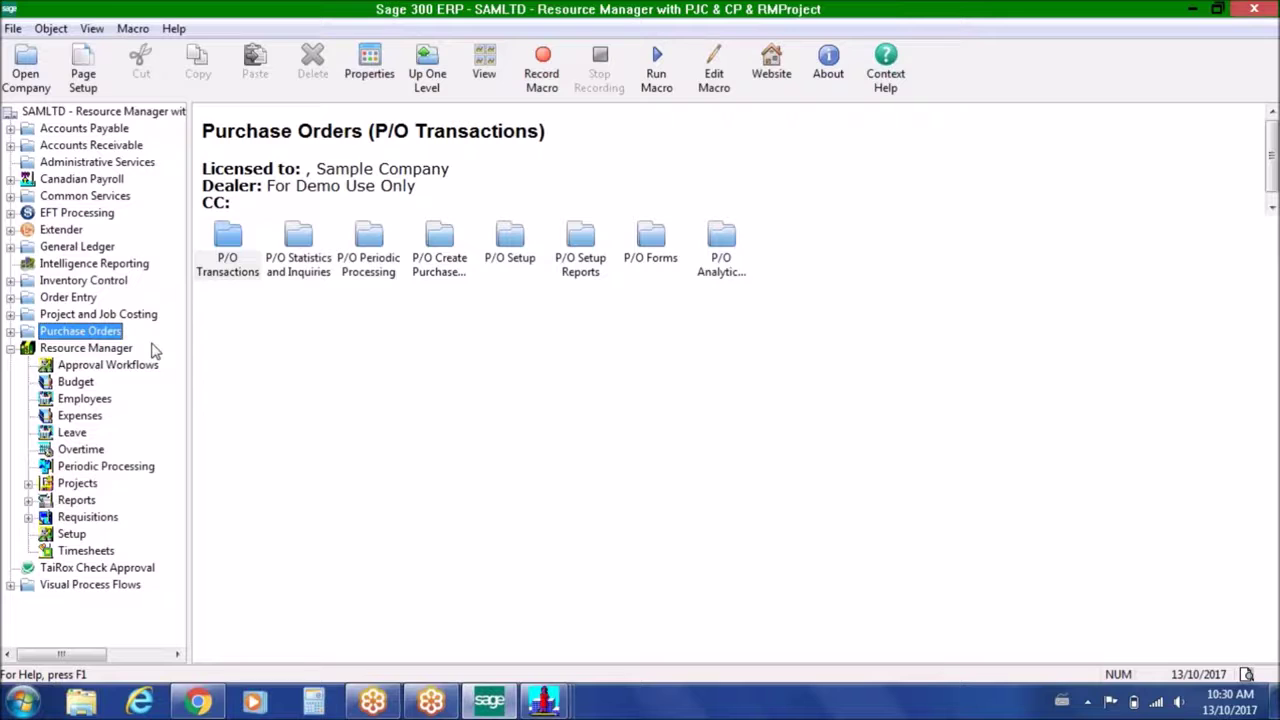